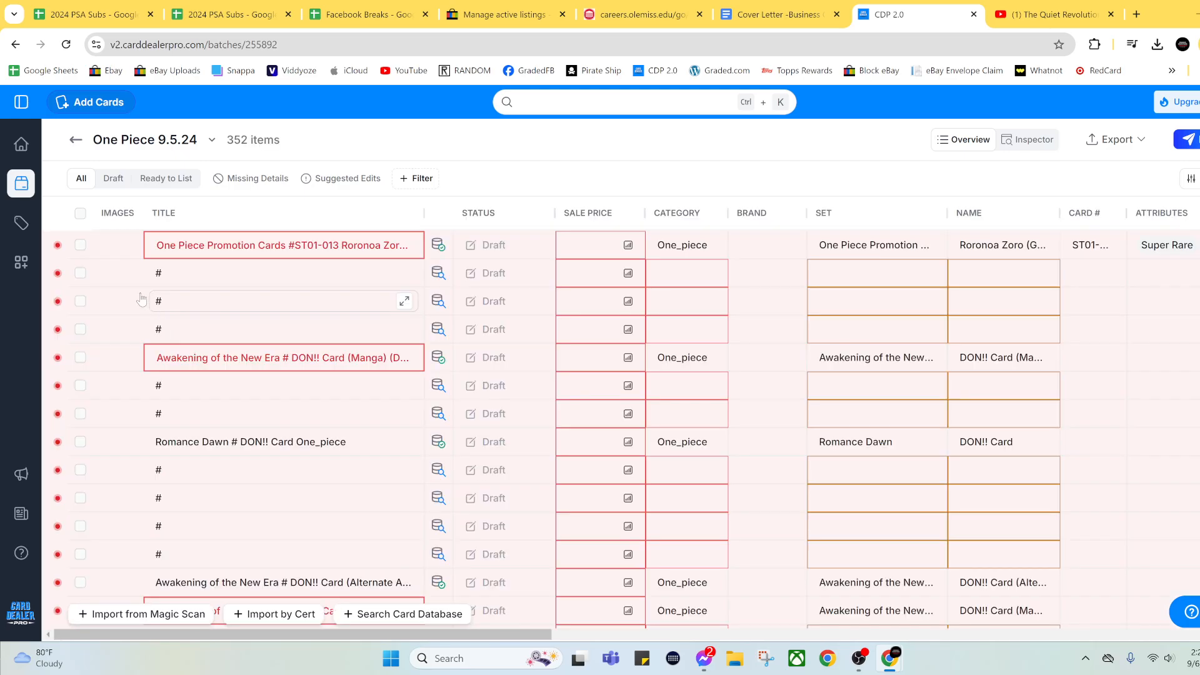
Look through the card rows of the One Piece 9.5.24 batch for missing titles, prices and card details
scroll(384, 351, "down", 9)
scroll(396, 382, "down", 6)
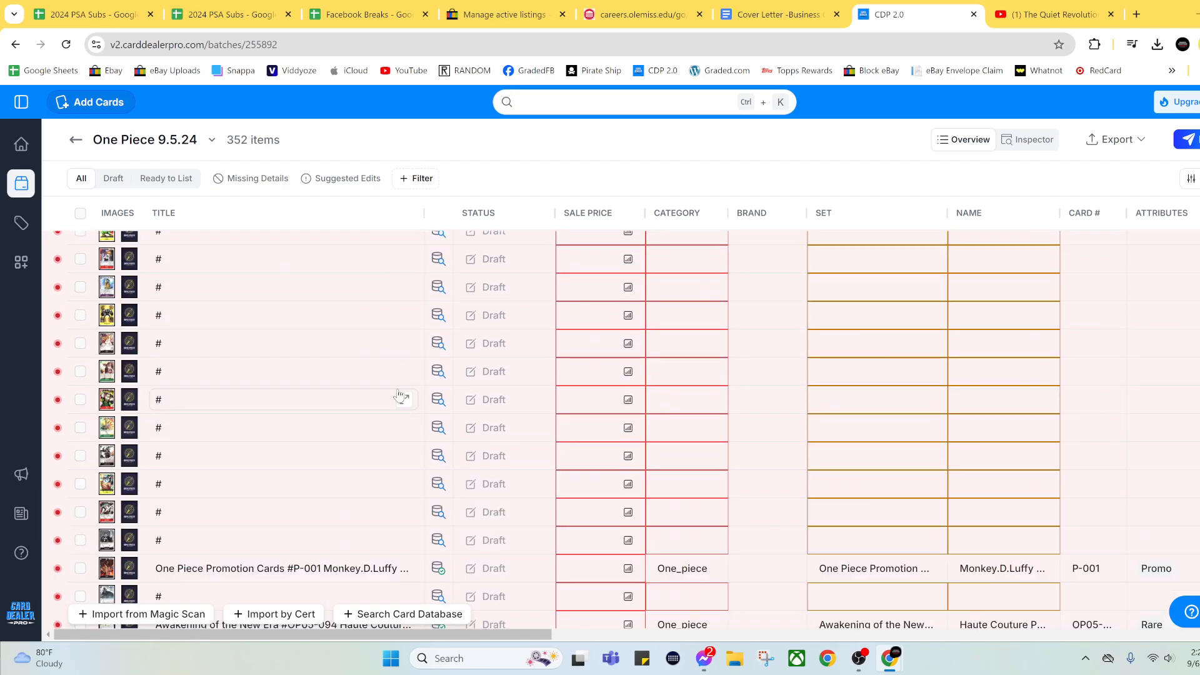
scroll(400, 397, "down", 10)
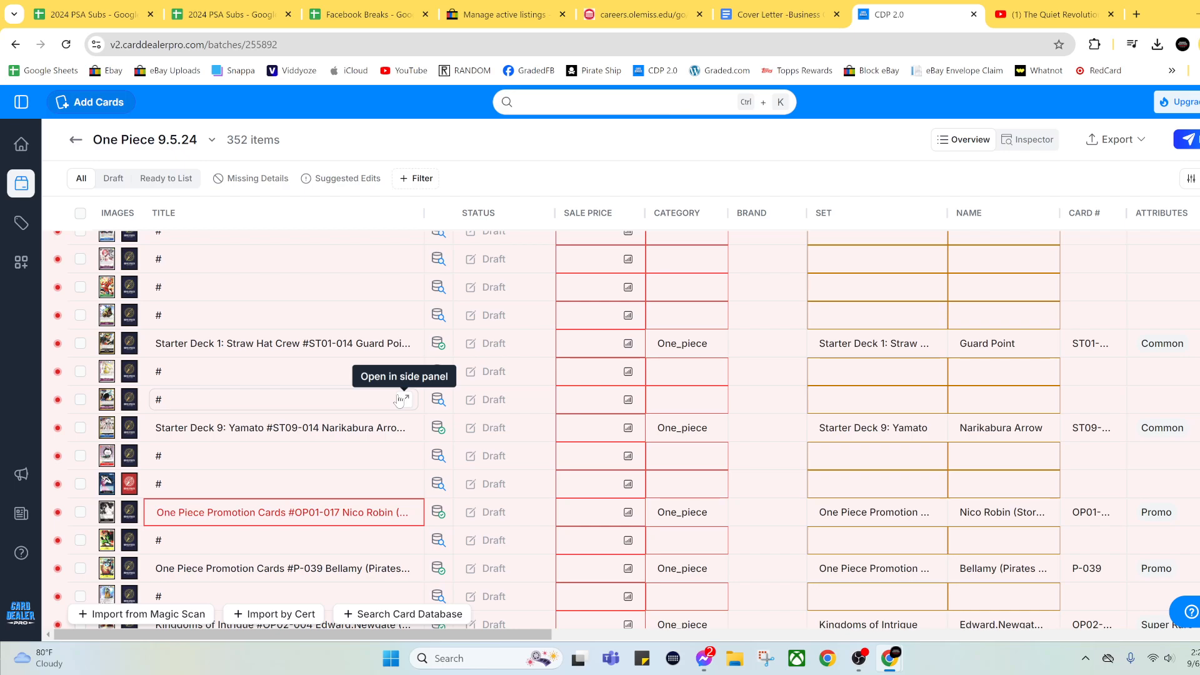
scroll(400, 400, "down", 10)
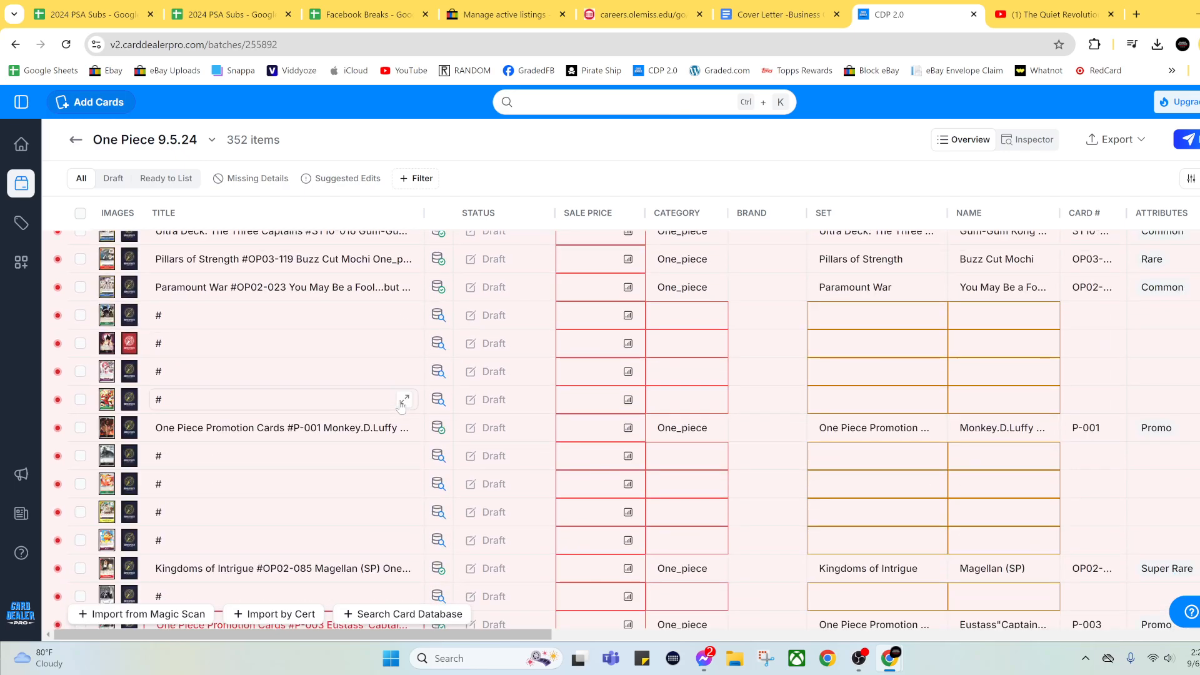
scroll(401, 403, "down", 10)
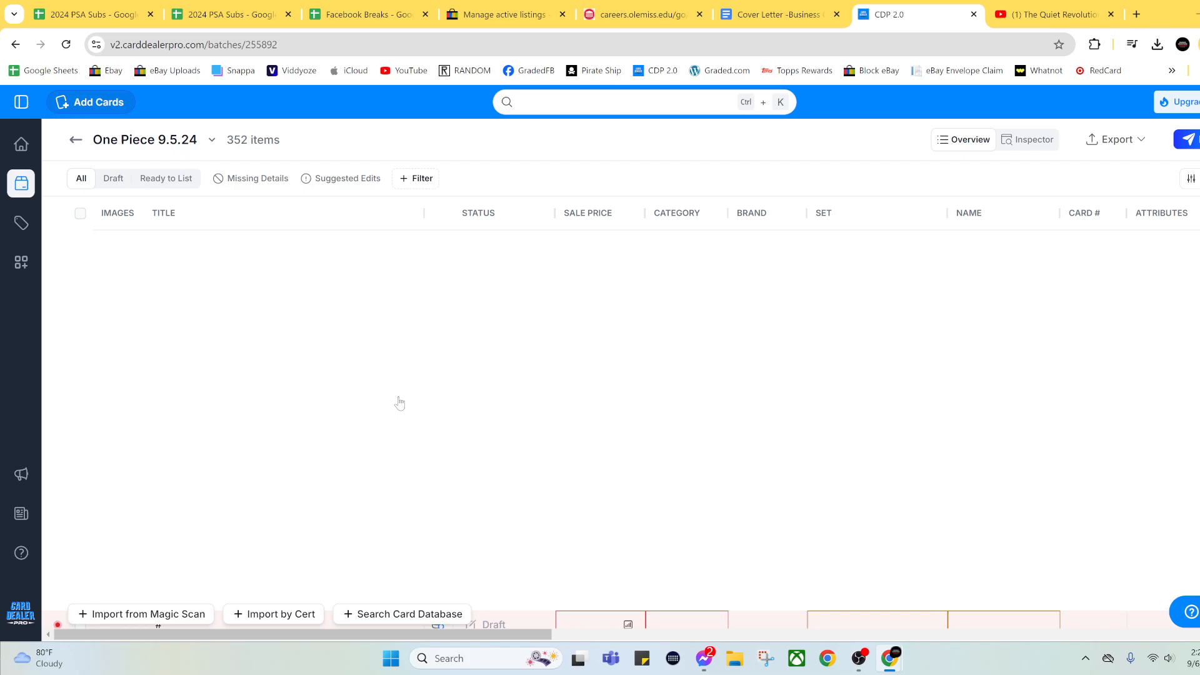
scroll(391, 395, "down", 10)
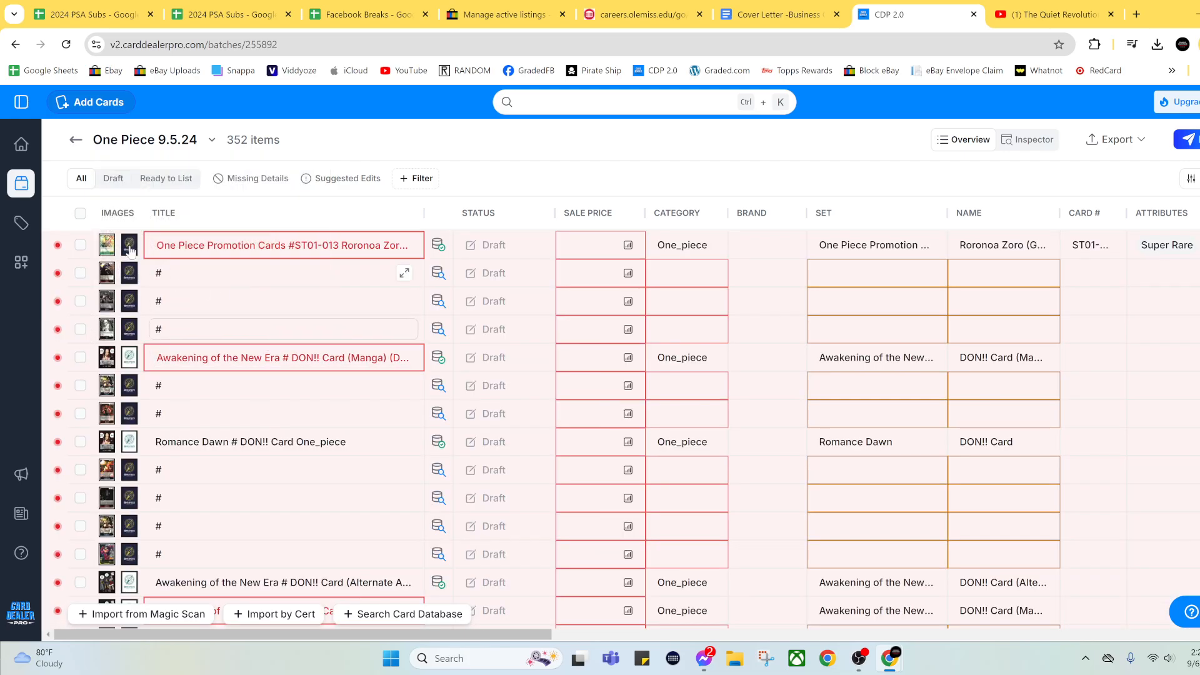
Open the Mixed Sports 9.5.24 batch and review how completely its card titles and details are filled in
left_click(13, 192)
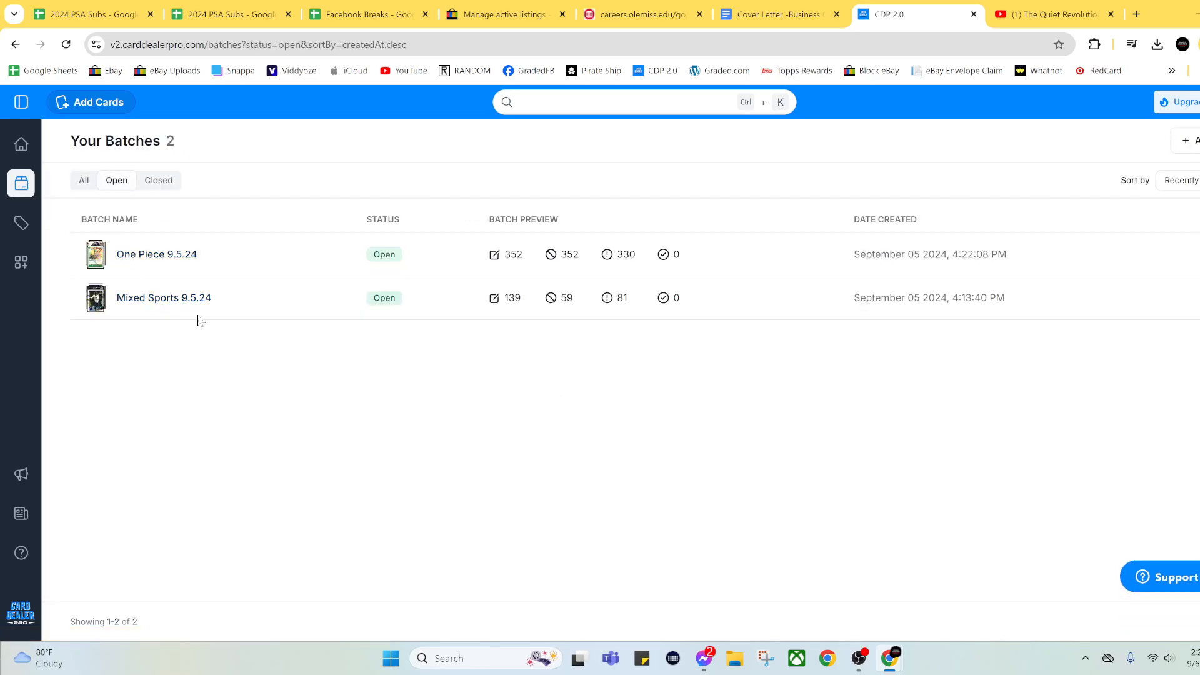
left_click(163, 301)
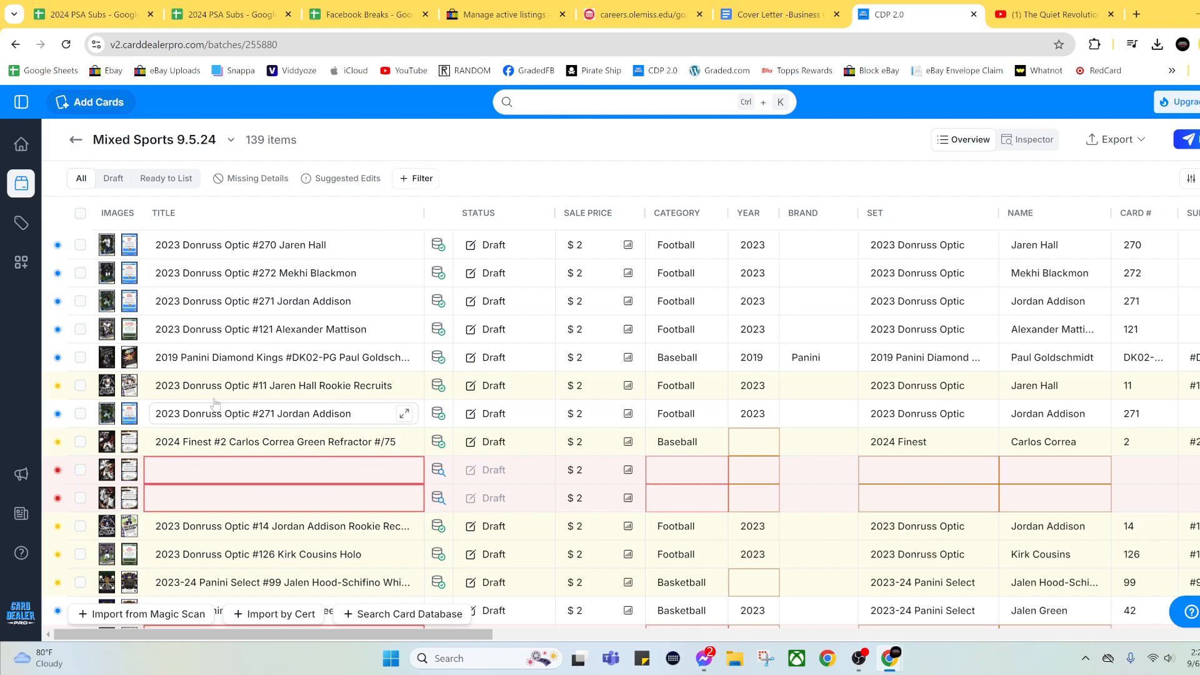
scroll(172, 400, "down", 5)
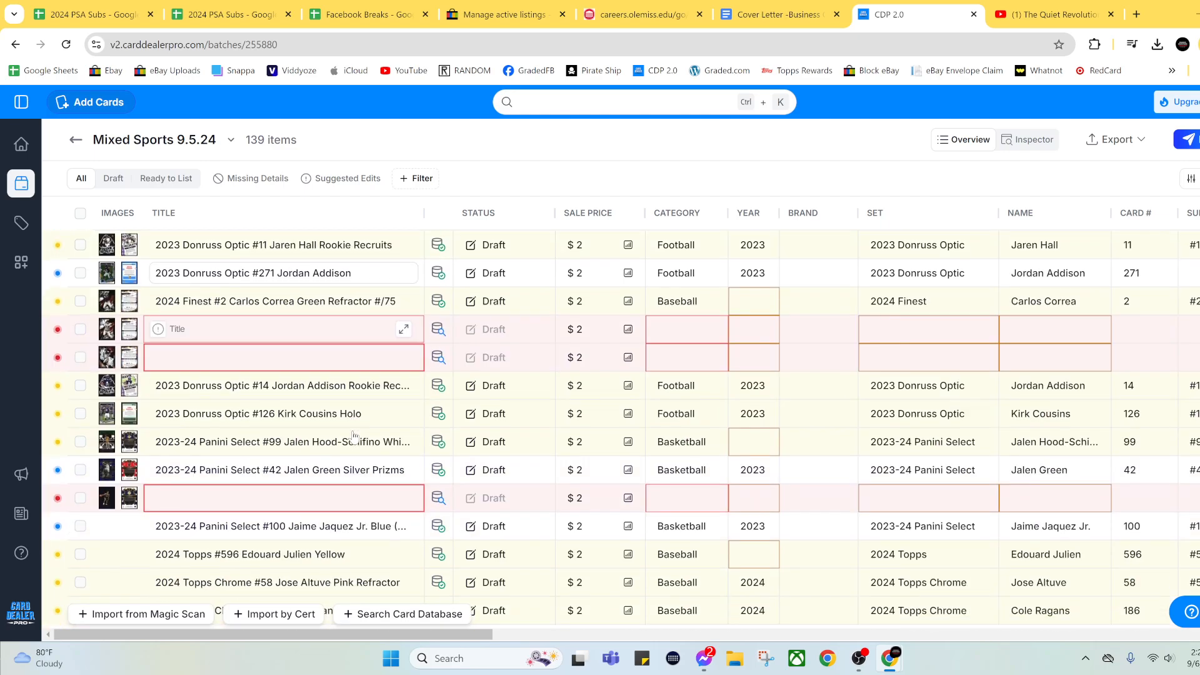
scroll(351, 433, "down", 6)
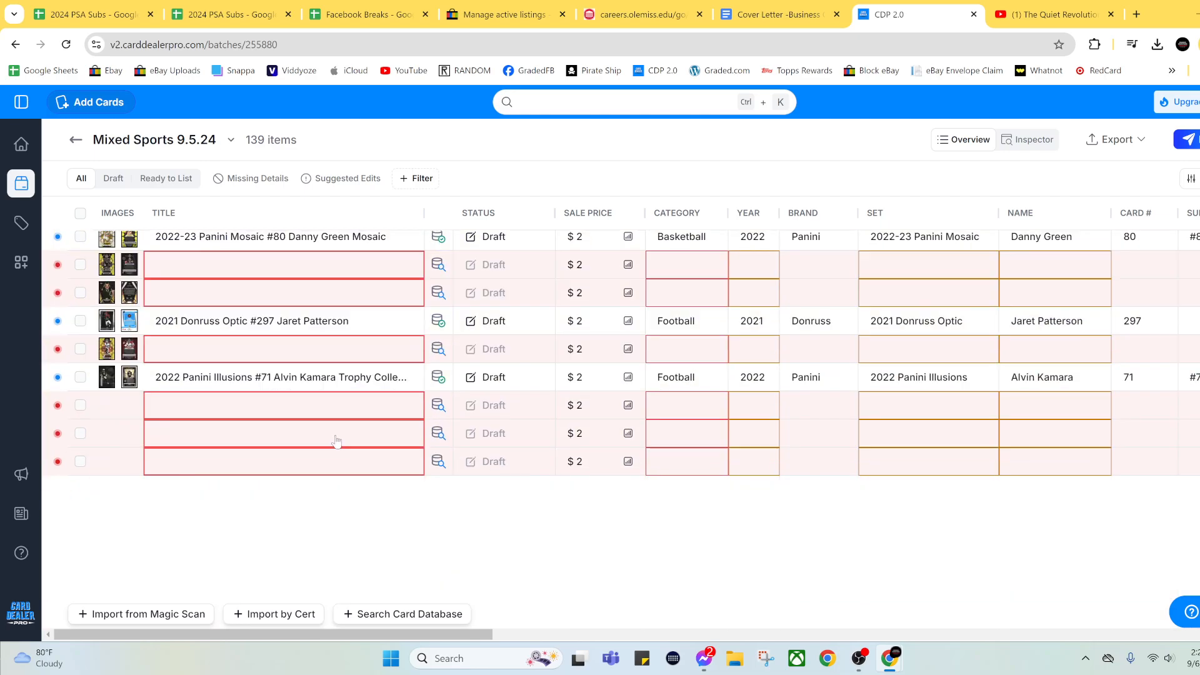
scroll(621, 441, "down", 1)
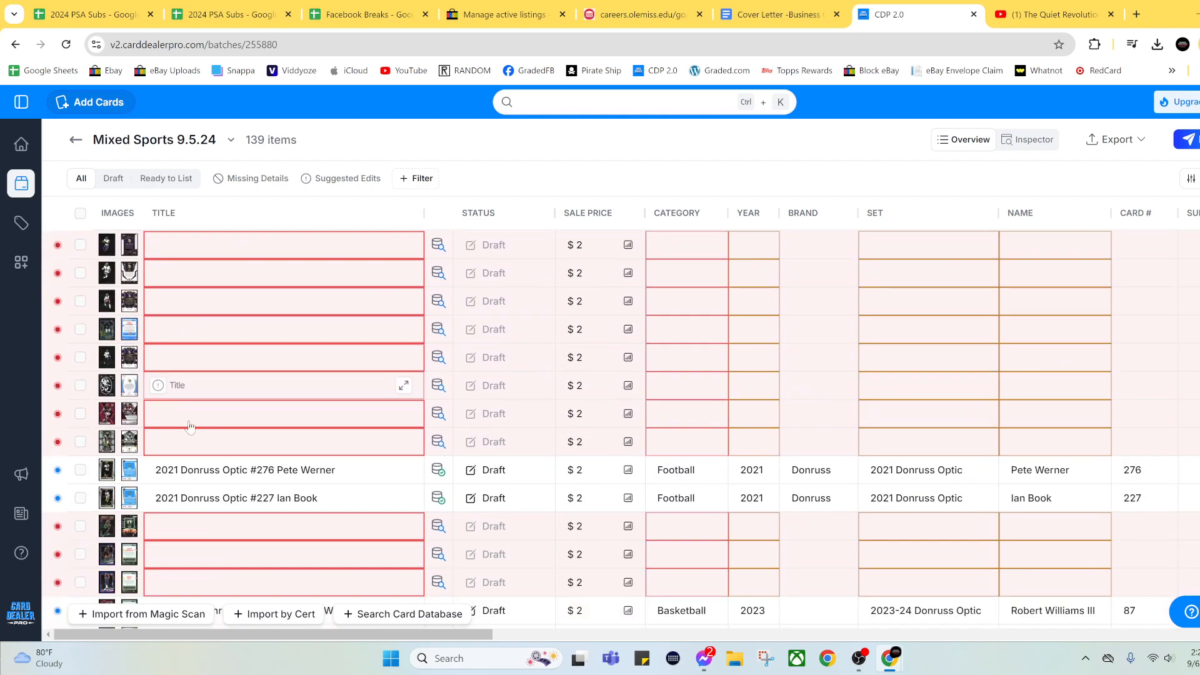
scroll(537, 447, "down", 7)
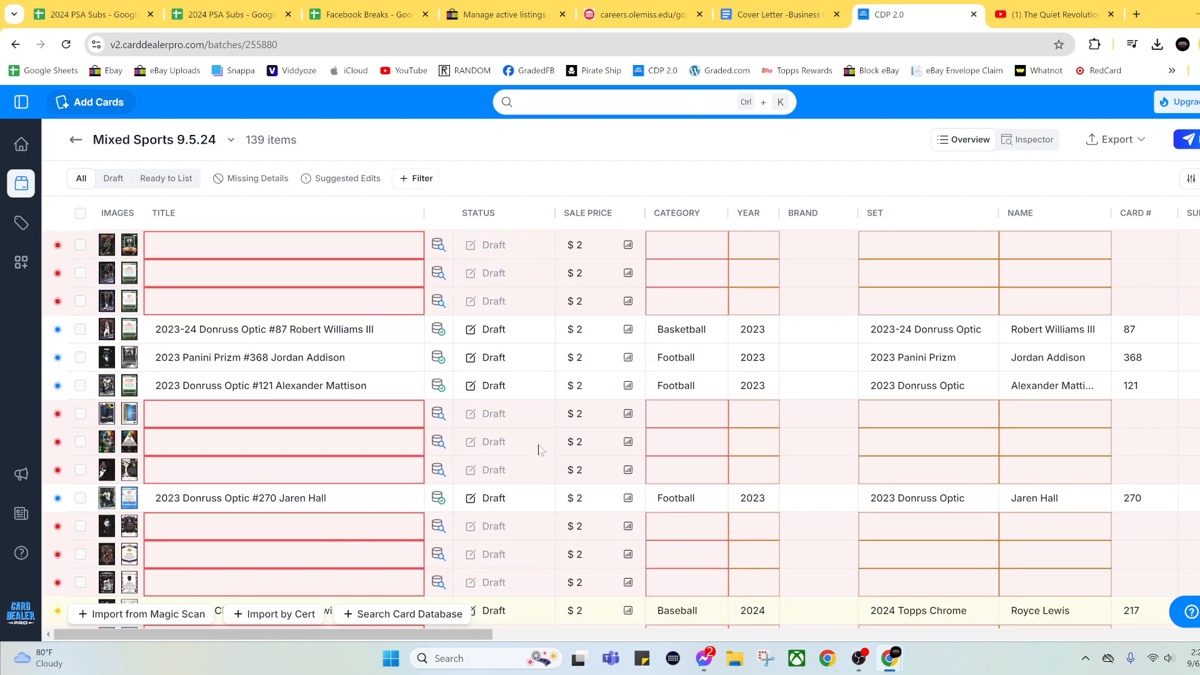
scroll(539, 448, "down", 12)
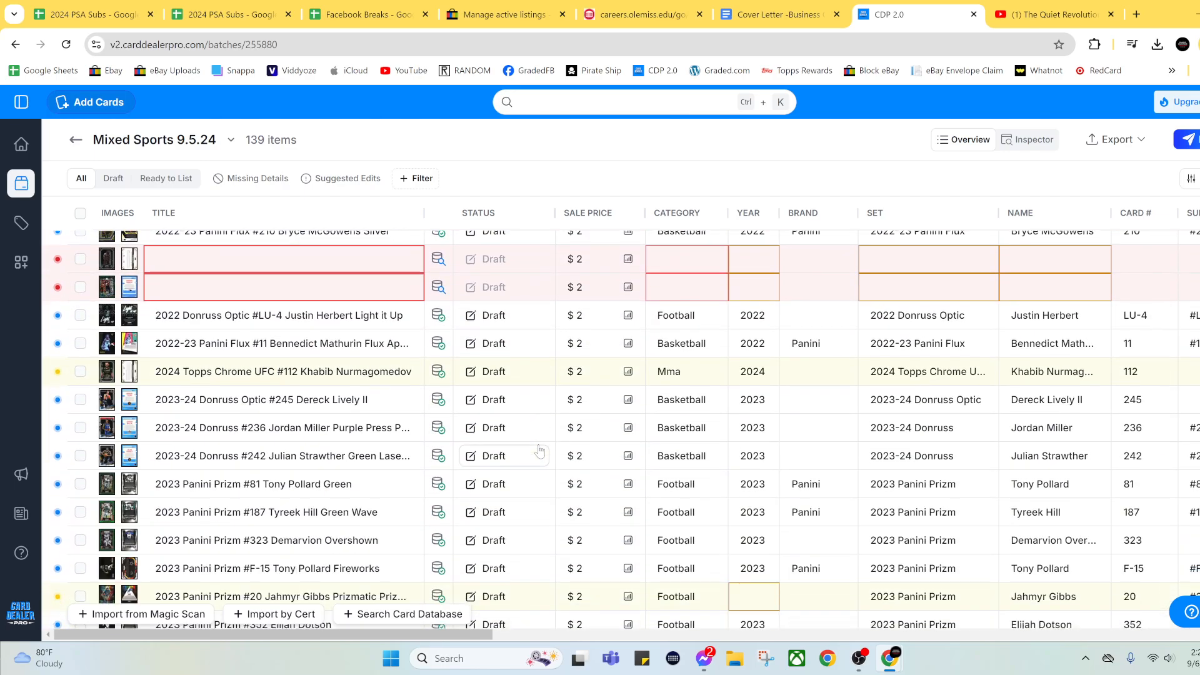
scroll(539, 449, "down", 10)
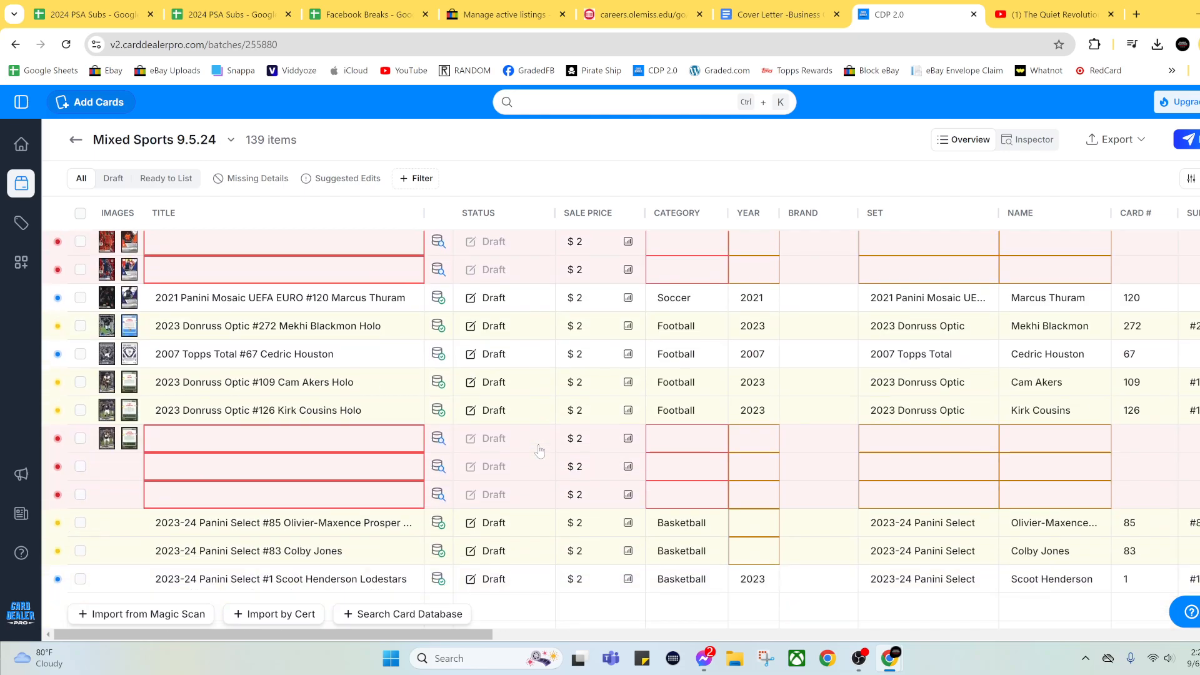
scroll(538, 446, "down", 12)
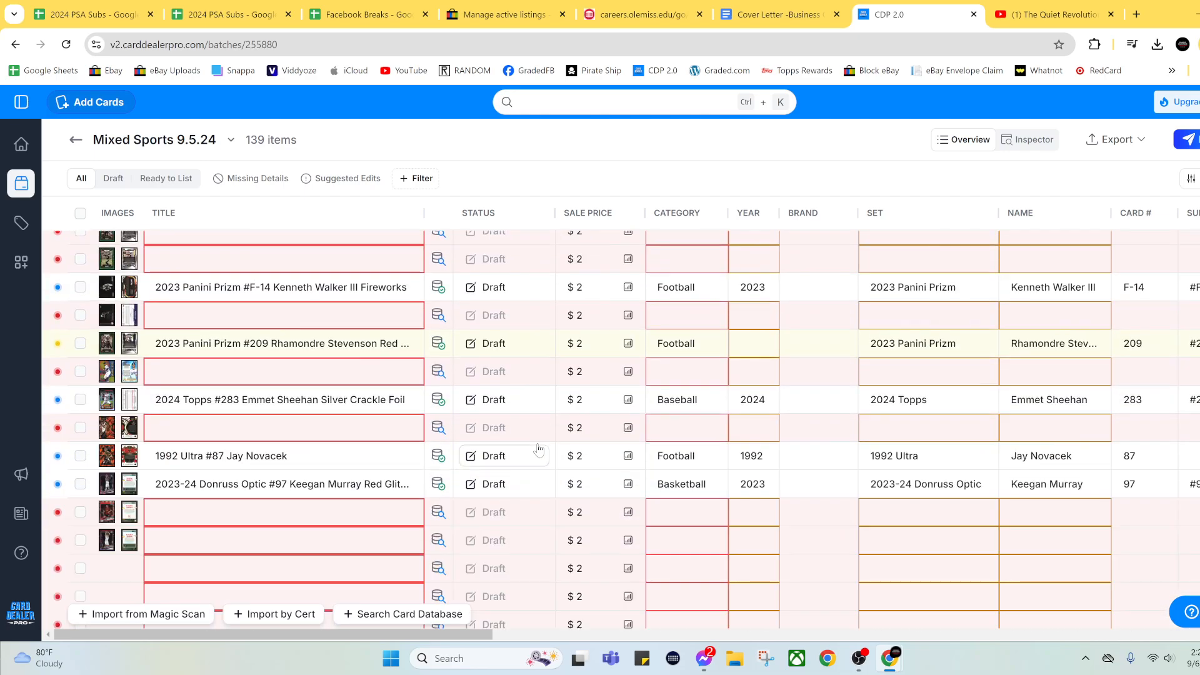
scroll(537, 444, "down", 8)
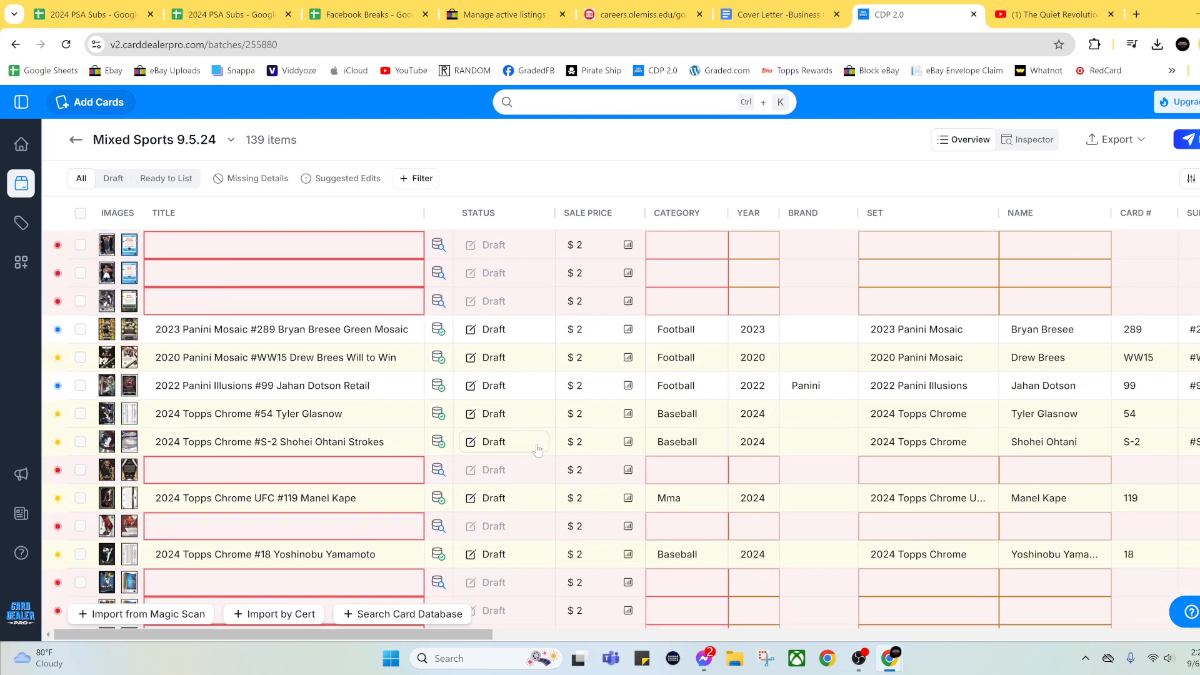
Create a new batch named PSA 1.2 with Default CDP Template as the title template, leaving the optional details at their defaults
left_click(21, 183)
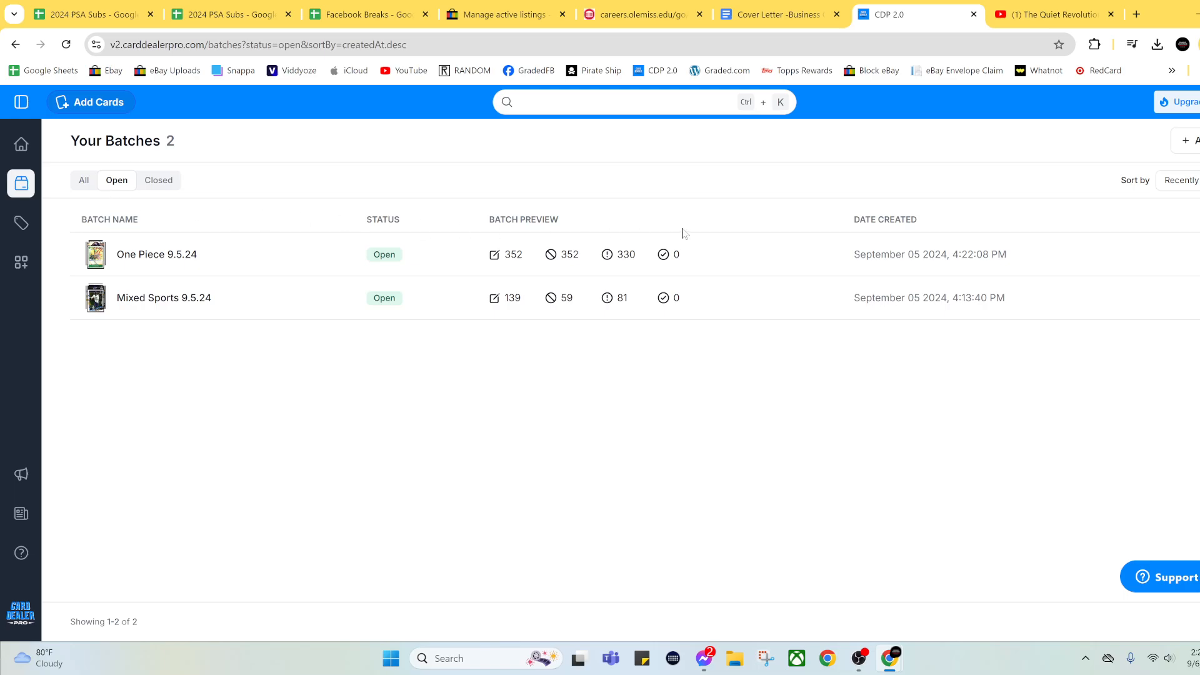
left_click(1185, 140)
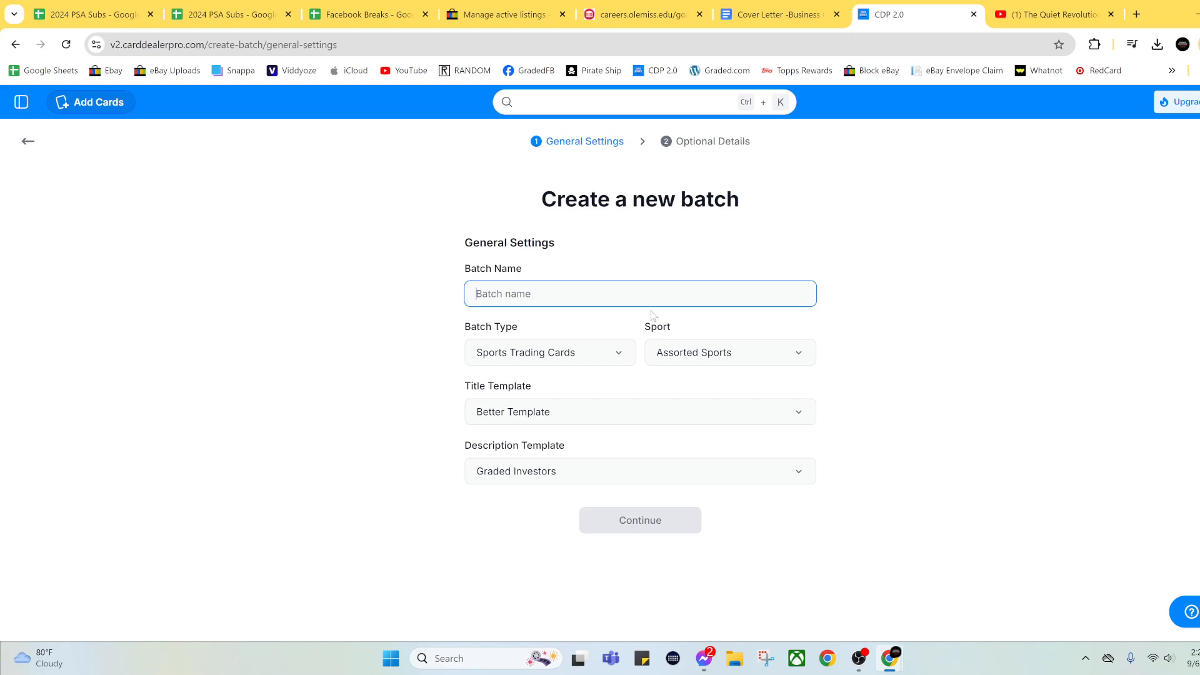
type("PSa")
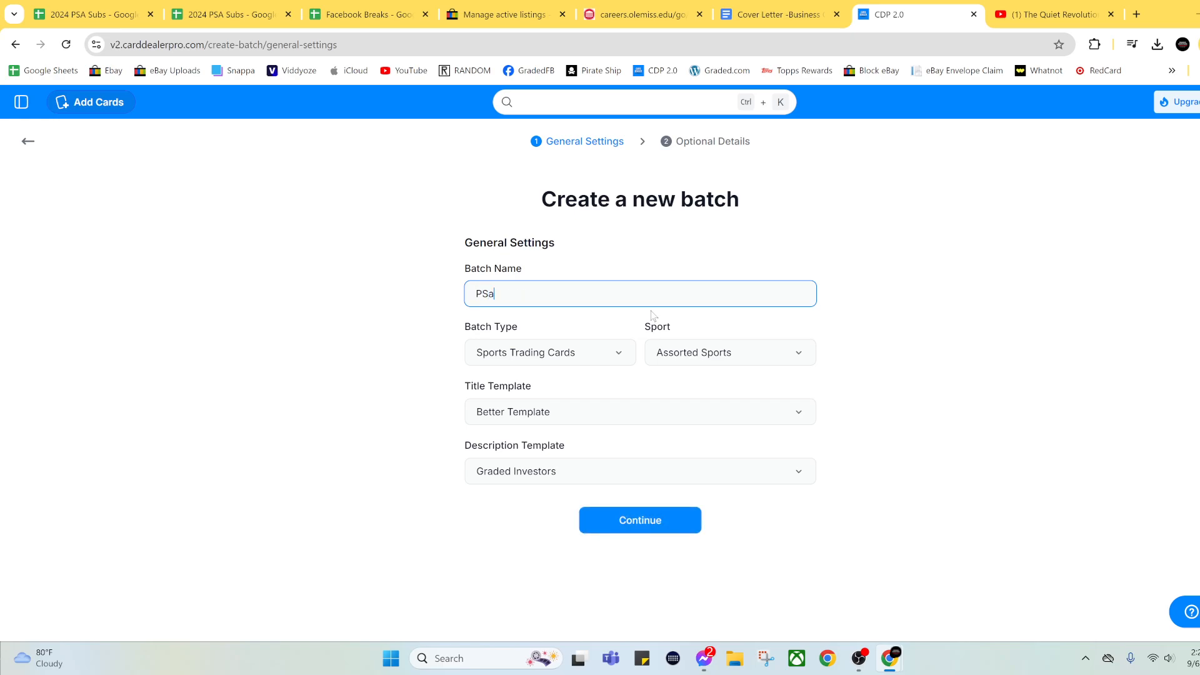
key("BackSpace")
type("A 1.2")
left_click(654, 420)
left_click(630, 448)
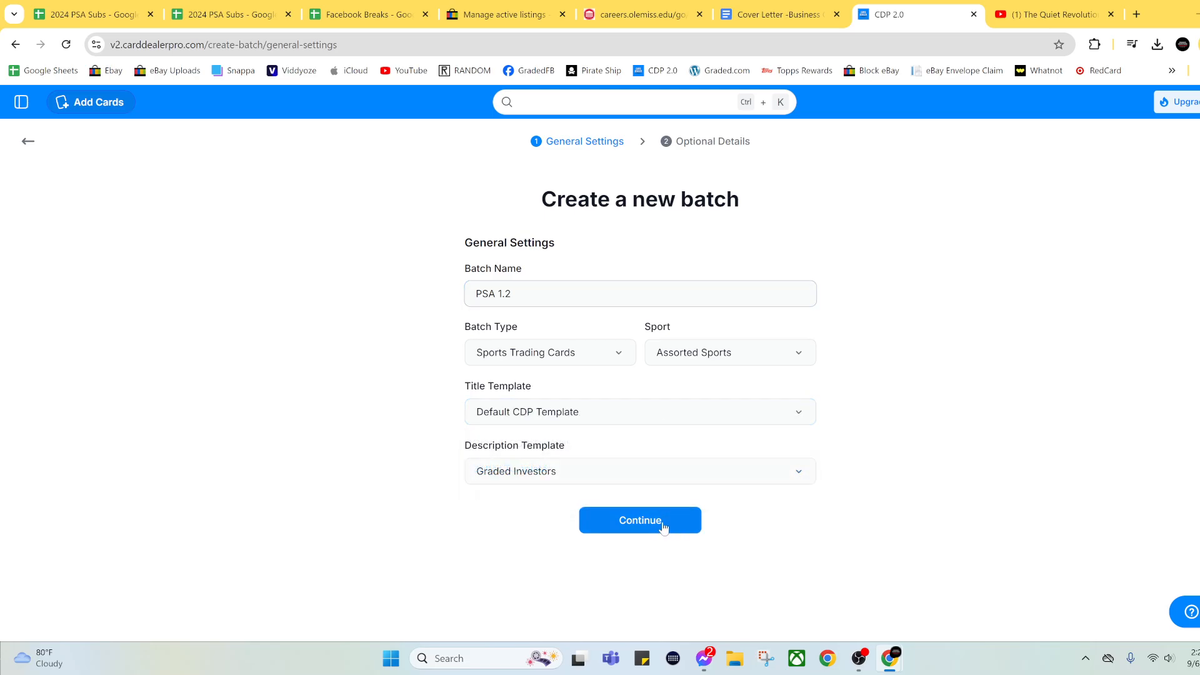
left_click(644, 523)
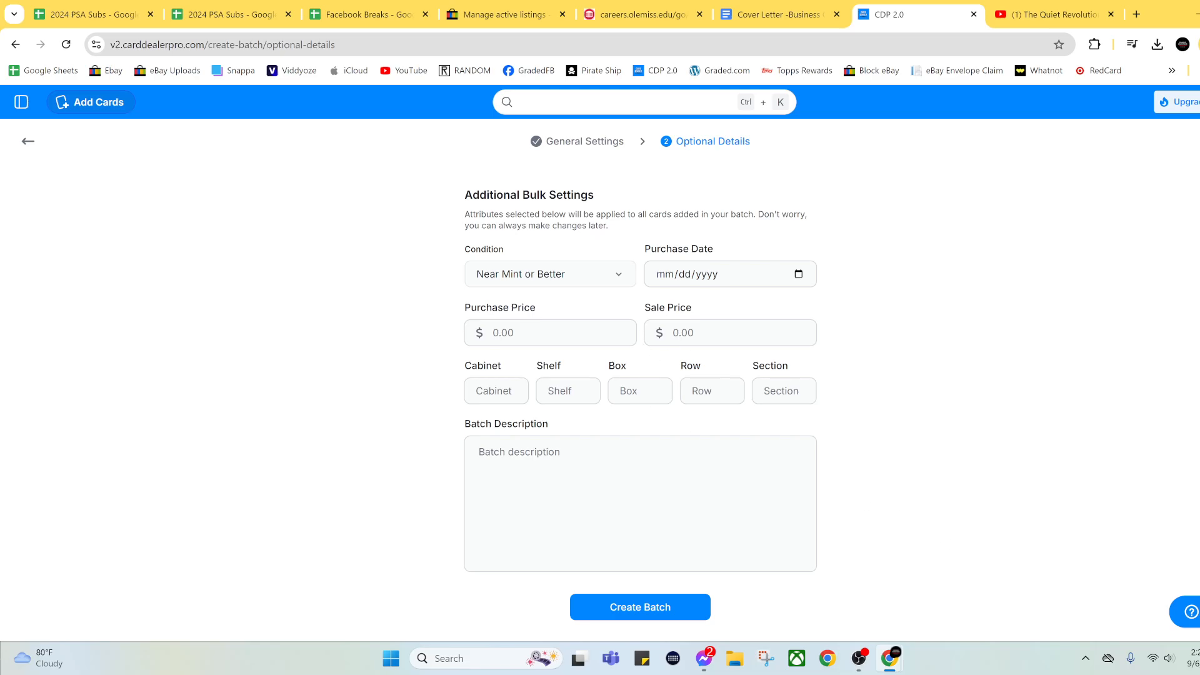
left_click(628, 609)
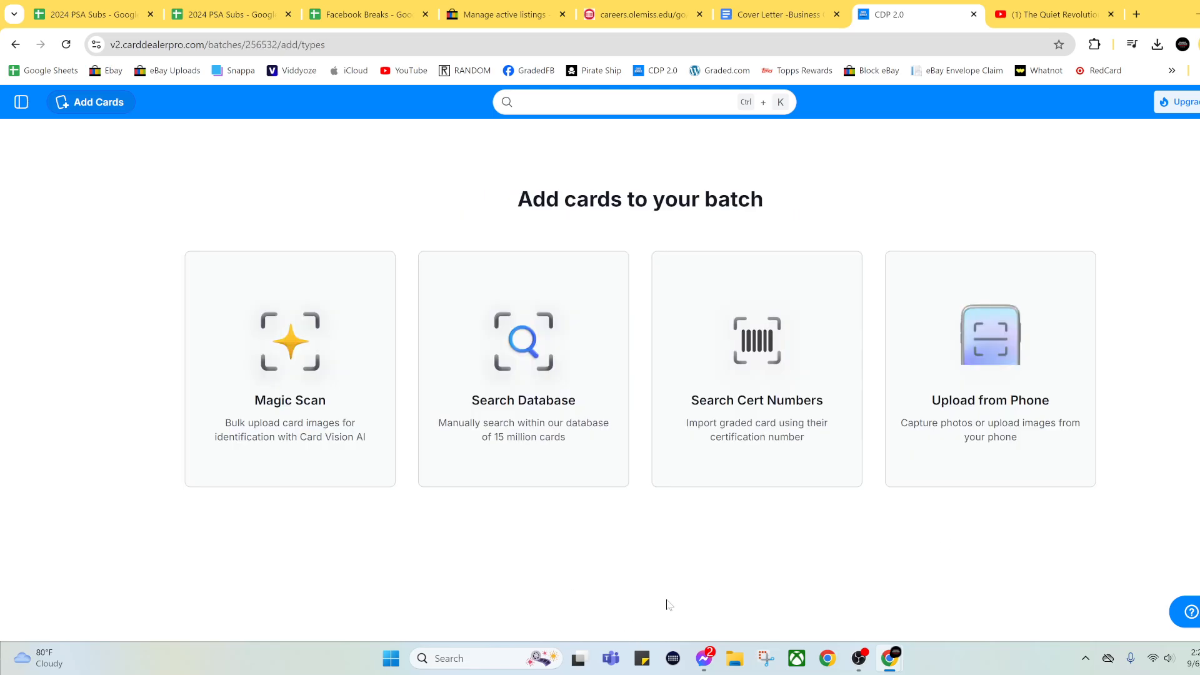
Choose to add cards by certification number with PSA as the grading service, and add cert number 92750777
left_click(735, 467)
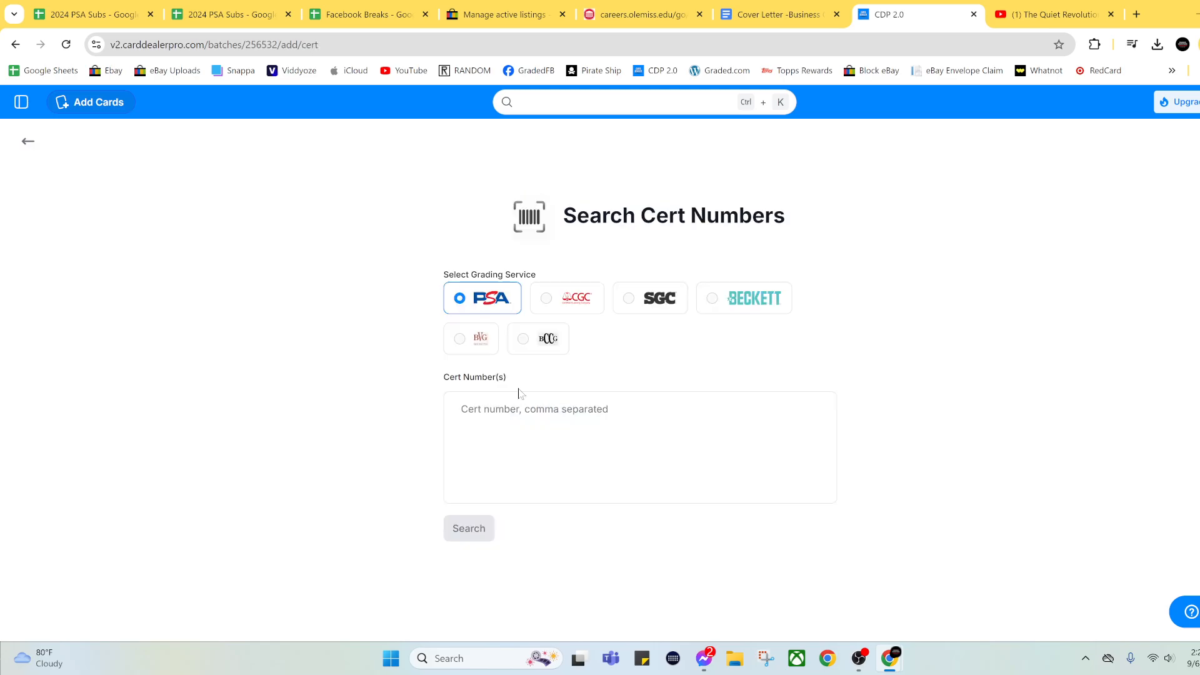
left_click(550, 310)
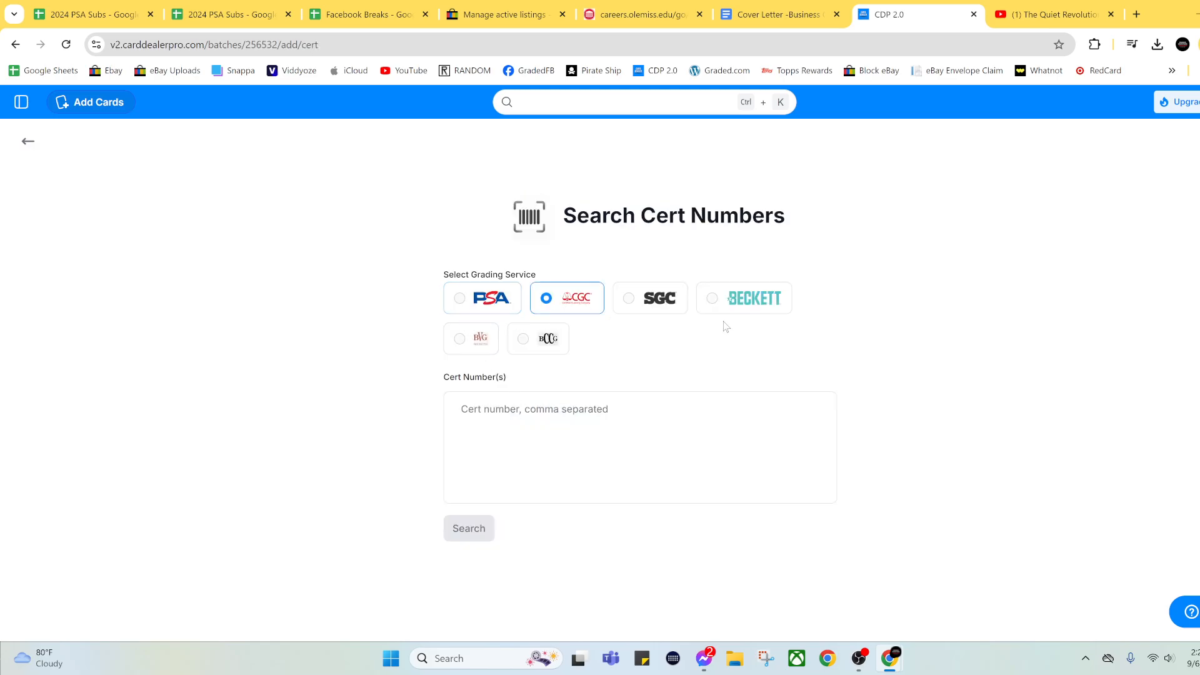
left_click(494, 299)
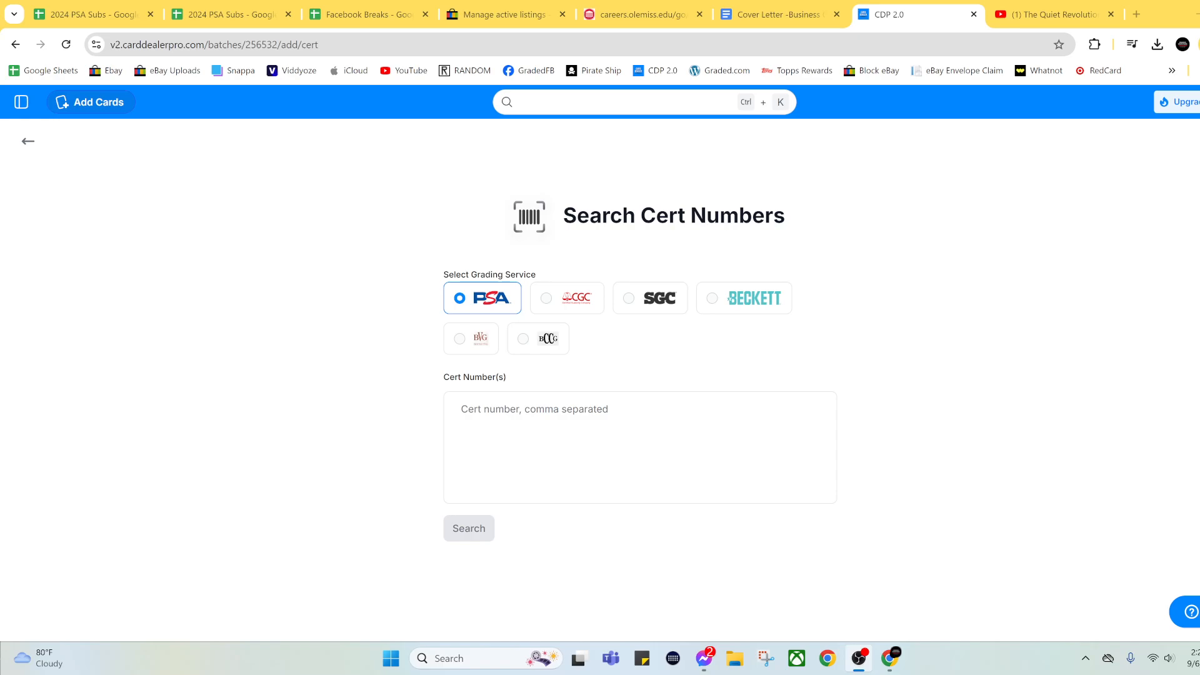
left_click(534, 410)
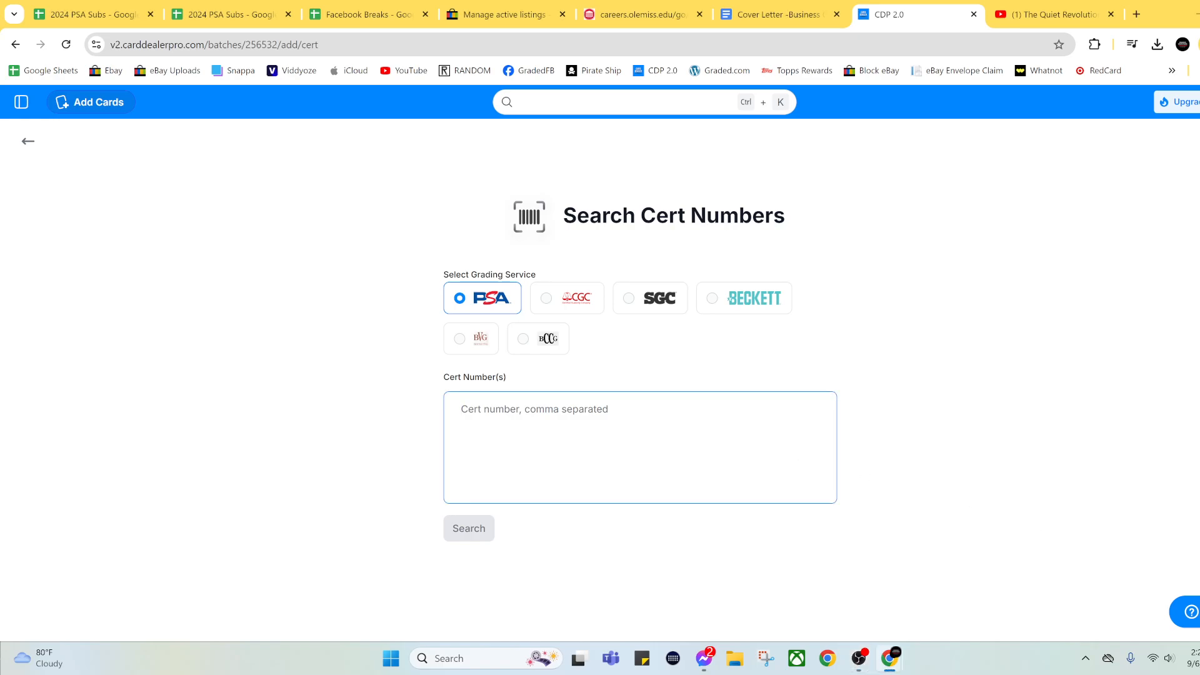
type("92750777")
key("Return")
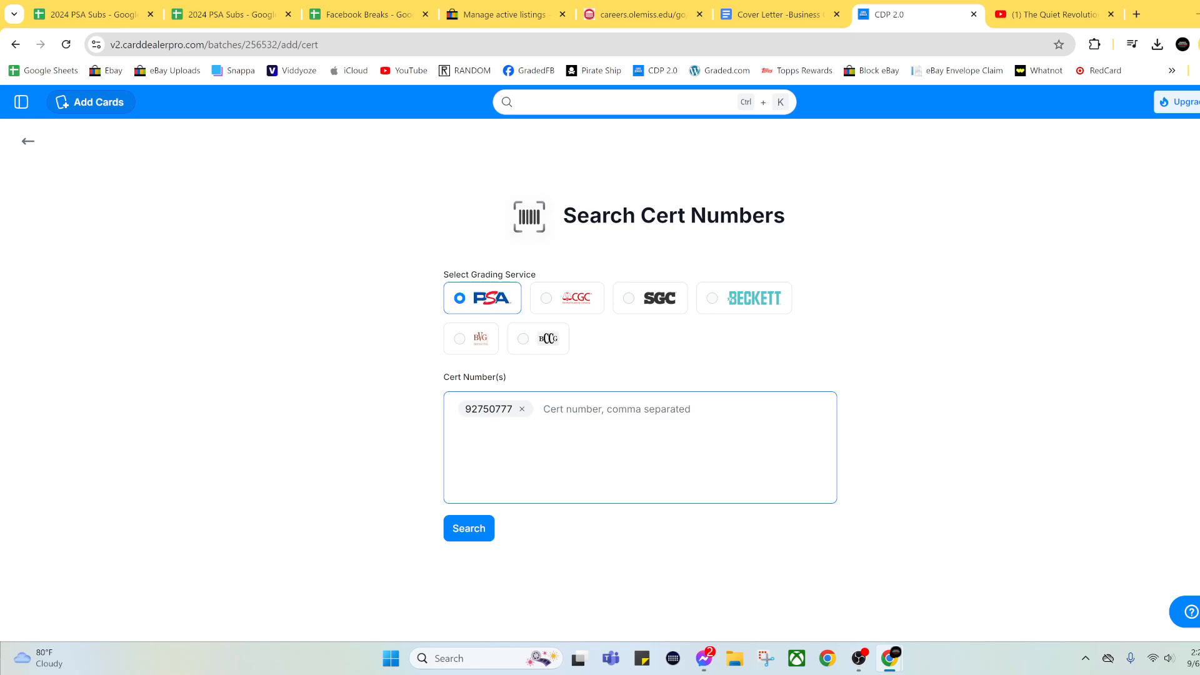
Add cert numbers 92750778, 92750779 and 92750780 to the PSA search list
type("9275077")
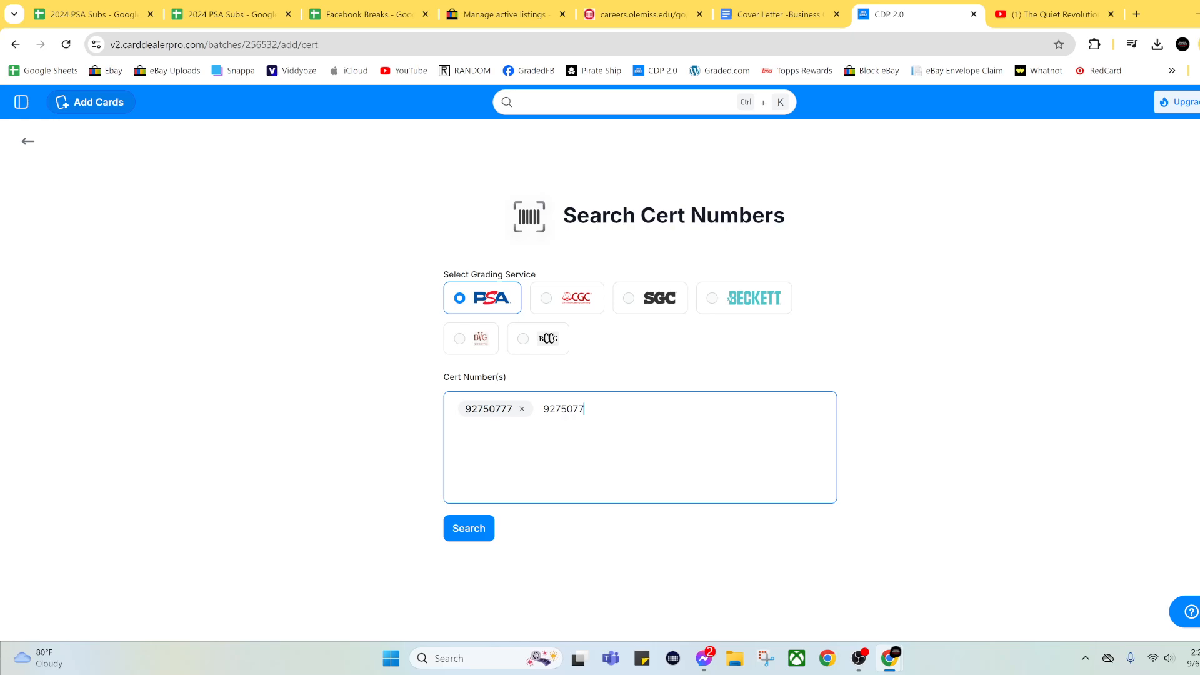
type("8")
key("Return")
type("92")
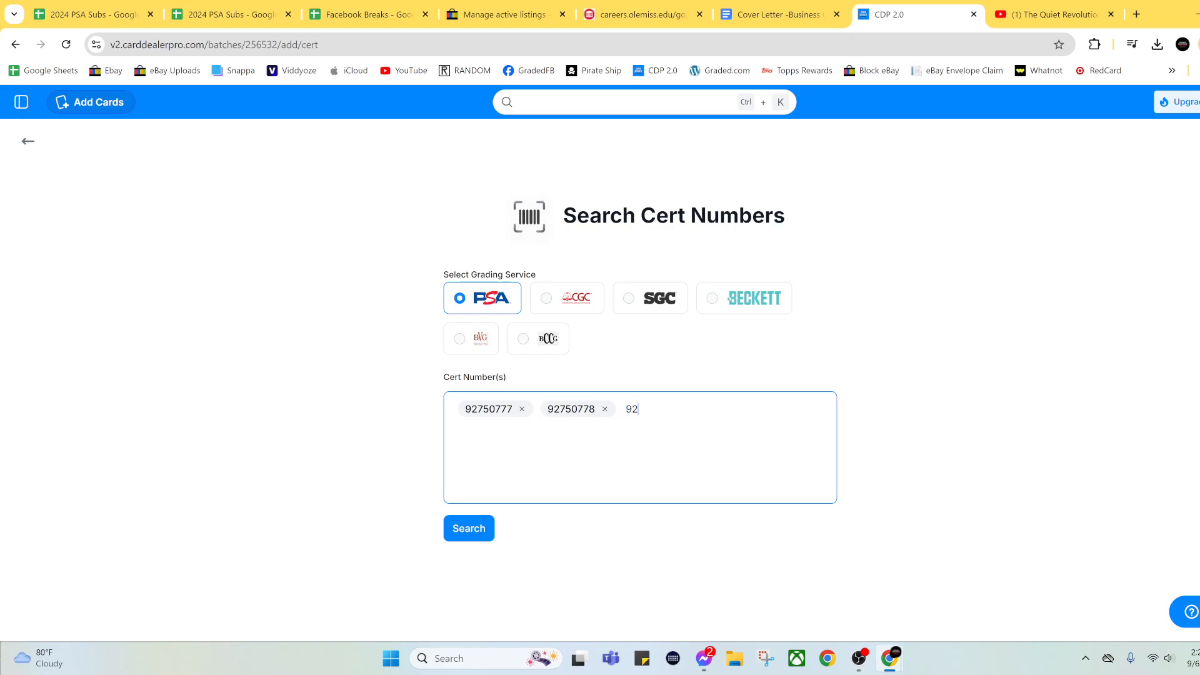
type("750779")
key("Return")
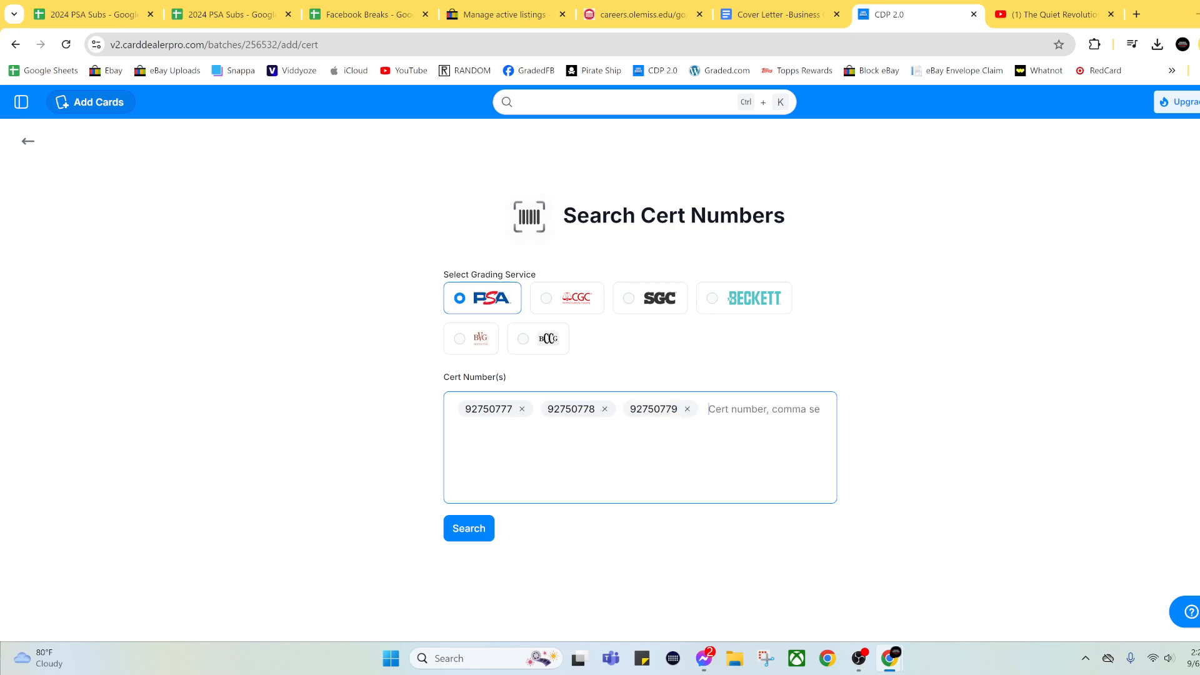
type("92750780")
key("Return")
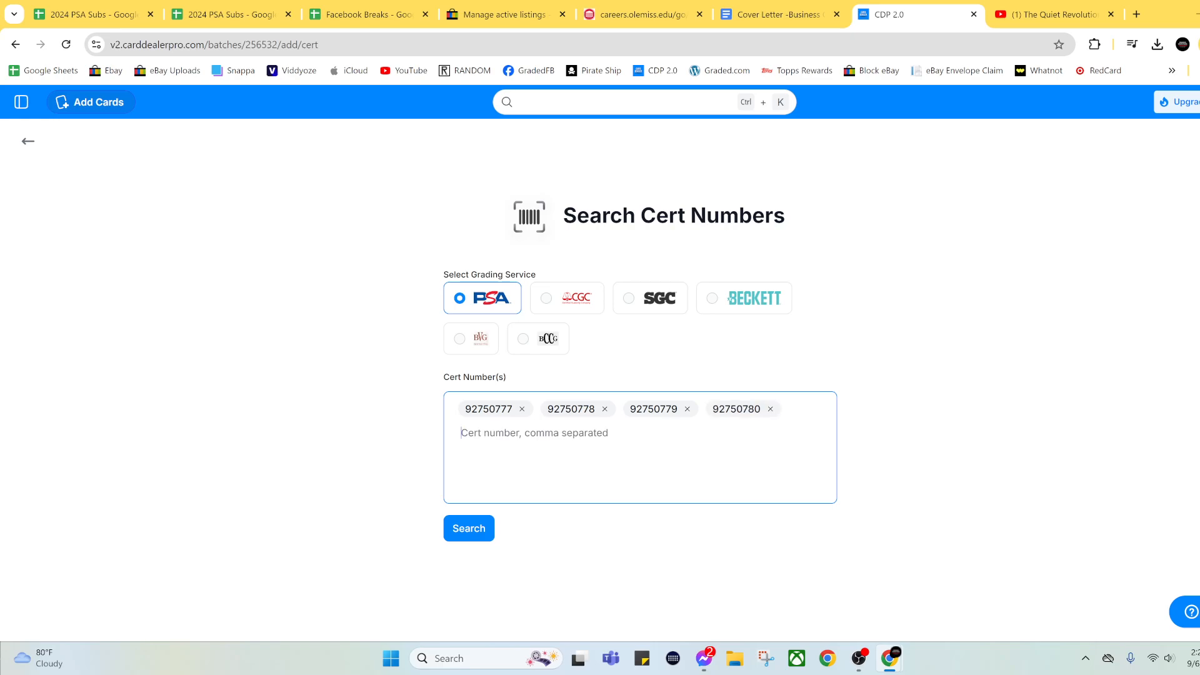
Add cert numbers 92750788, 92750789, 92750790 and 92750791 to the PSA search list
type("927")
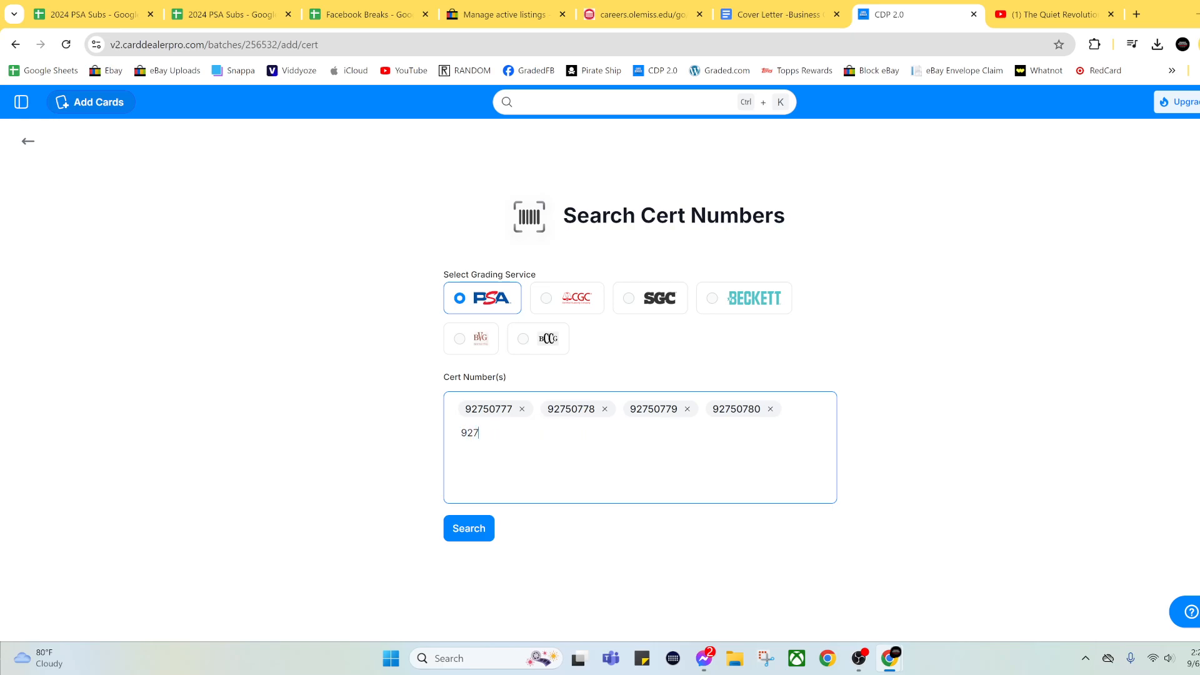
type("50788")
key("Return")
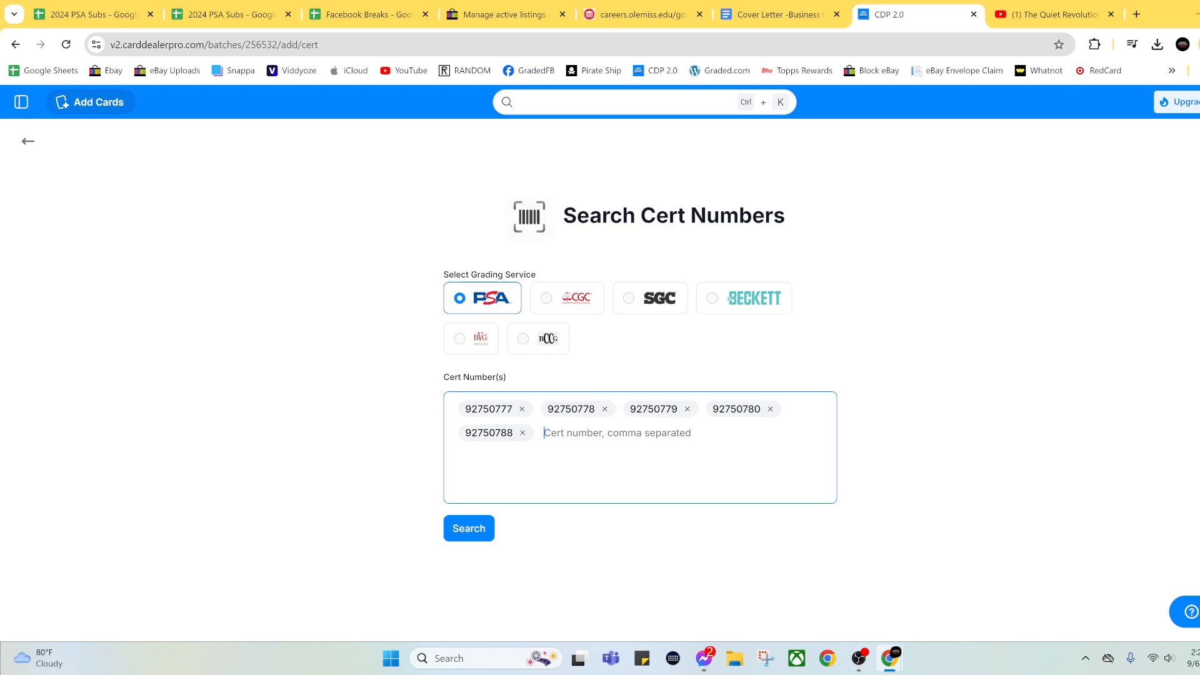
type("92")
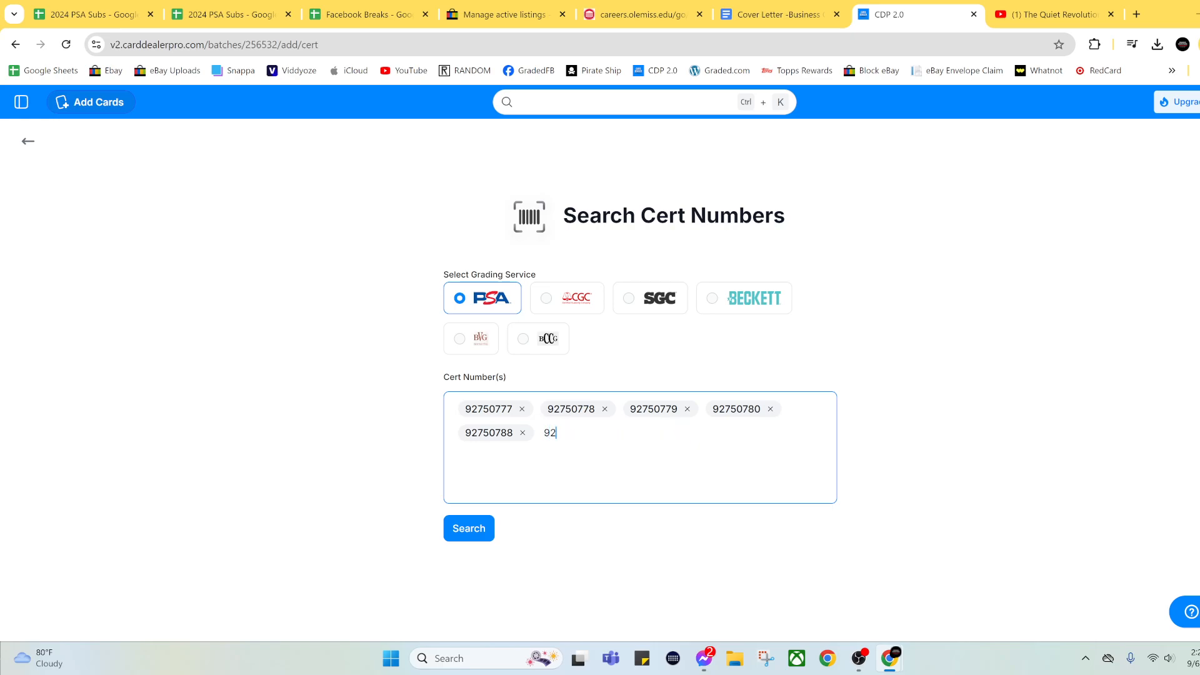
type("750789")
key("Return")
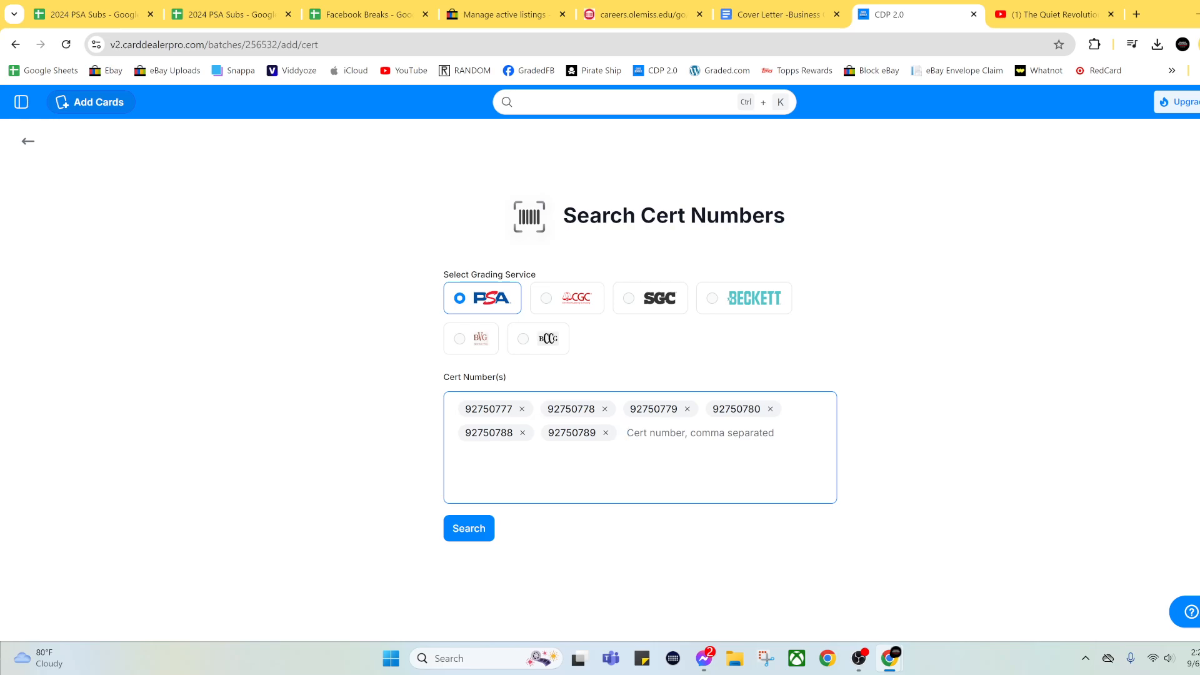
type("92750790")
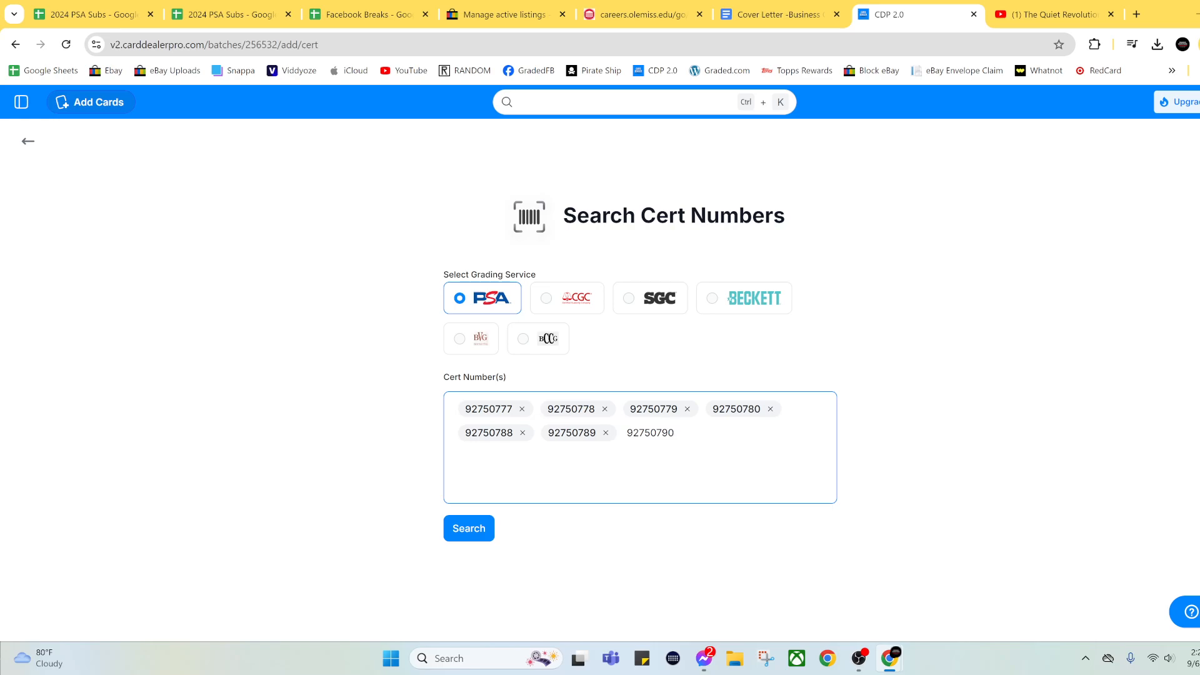
key("Return")
type("92")
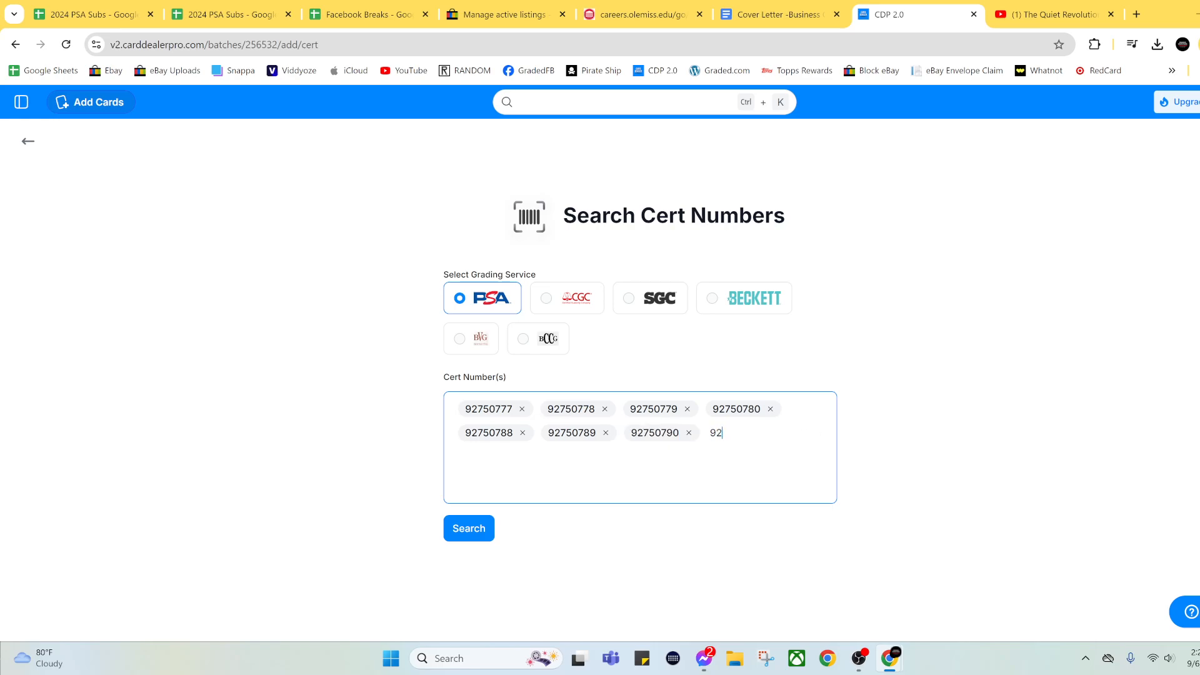
type("750791")
key("Return")
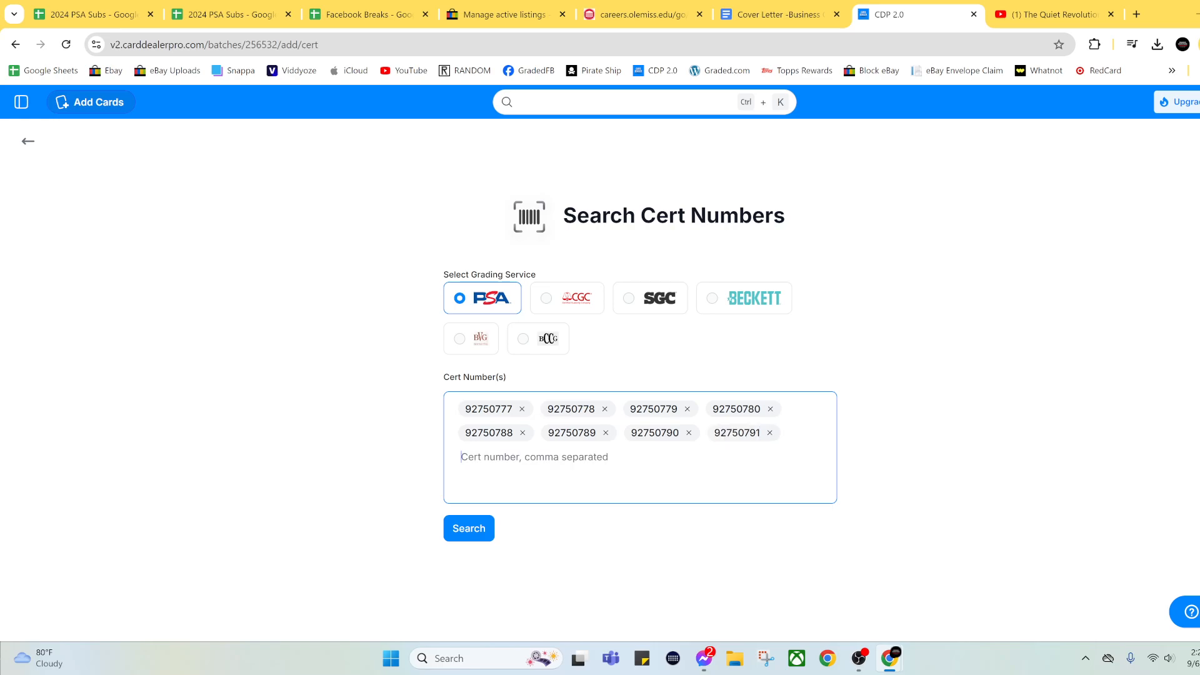
Add cert numbers 92750781, 92750782 and 92750783 to the PSA search list as separate entries
type("92")
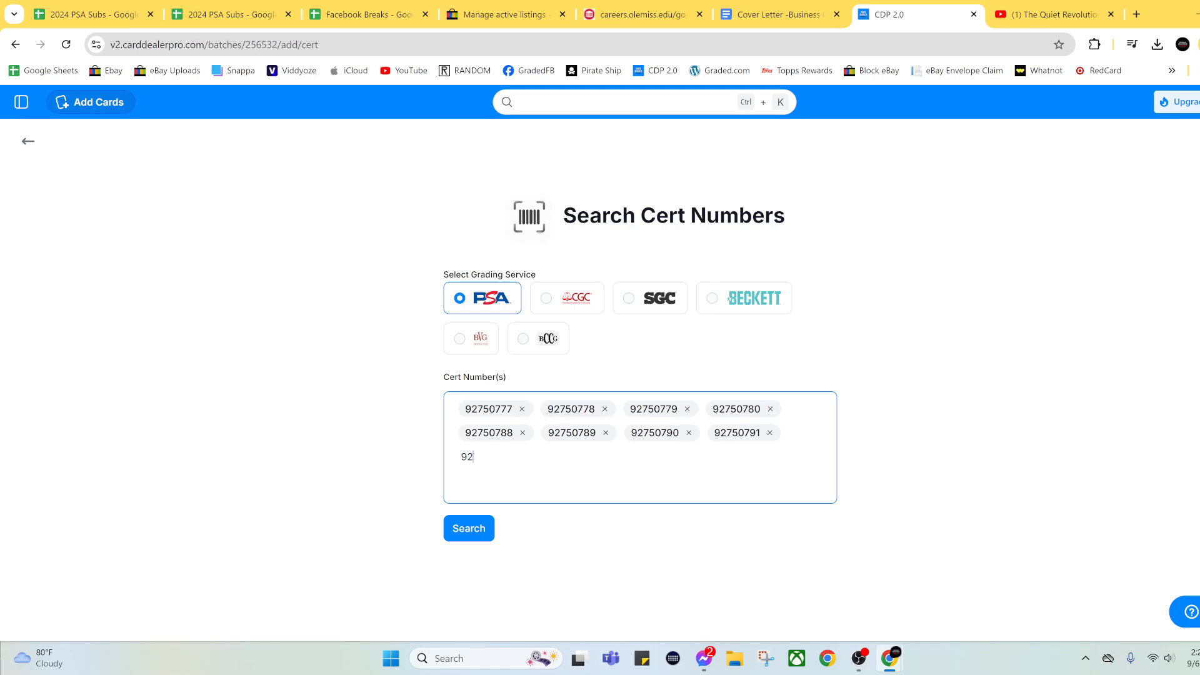
type("750781")
key("Return")
type("92750782")
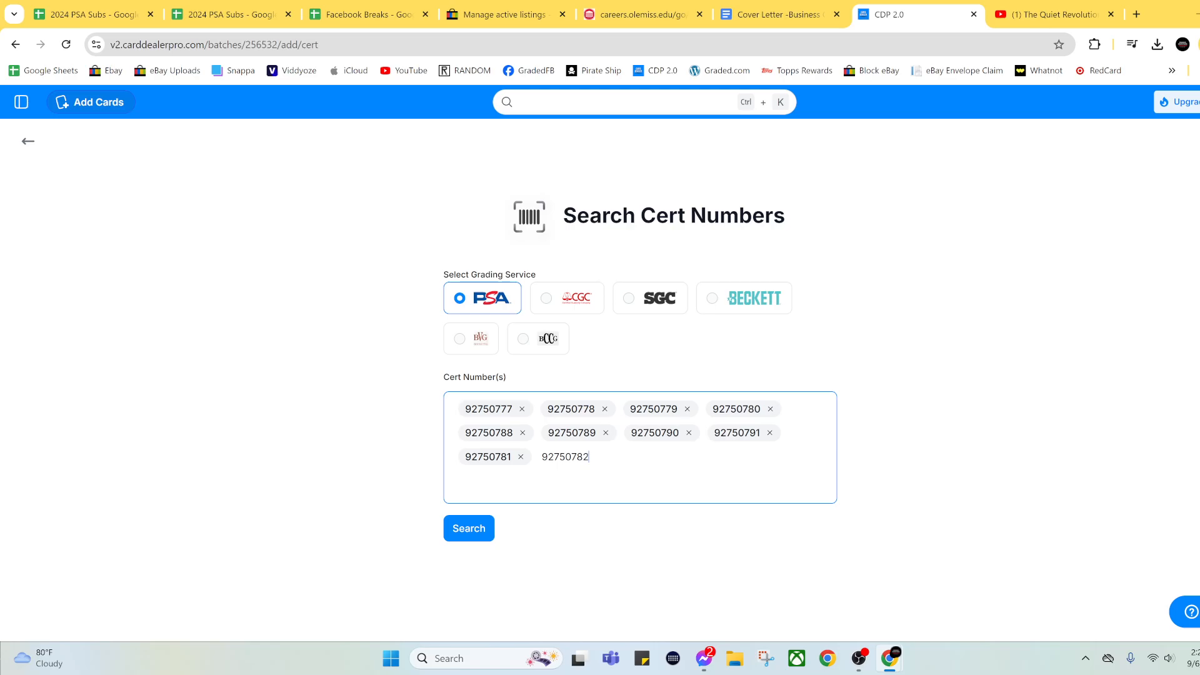
type("92750783")
left_click_drag(588, 456, 636, 457)
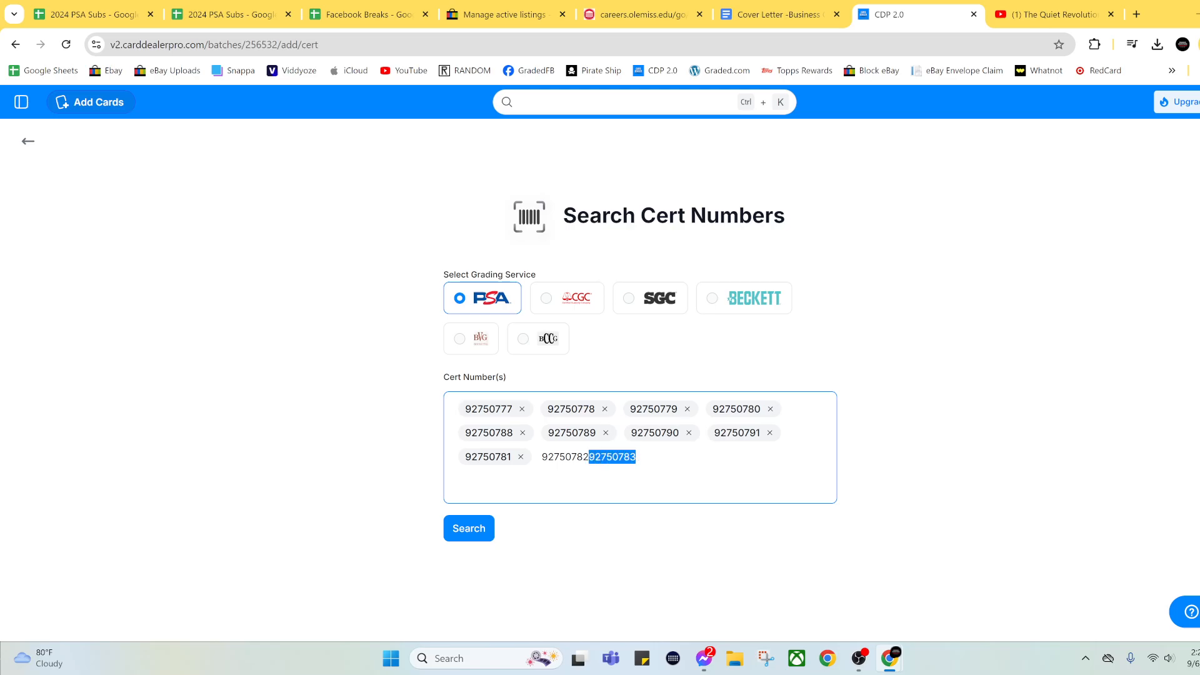
key("ctrl+x")
key("Return")
key("ctrl+v")
key("Return")
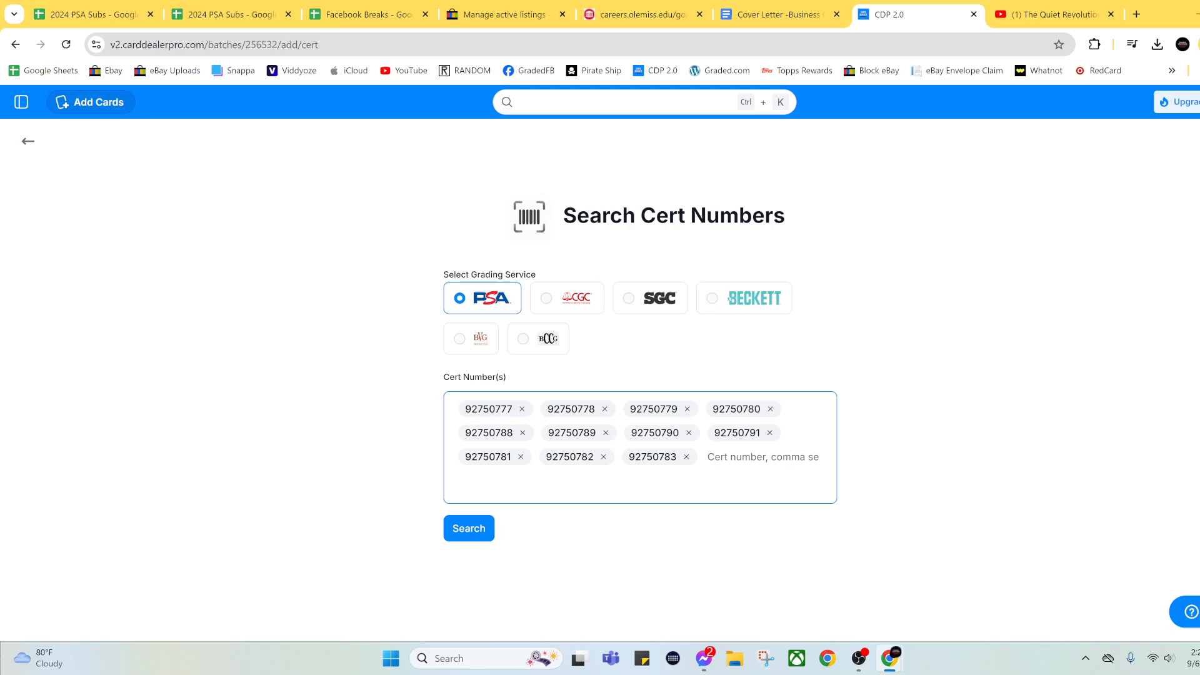
Add cert numbers 92750784, 92750785, 92750786 and 92750787 to the PSA search list
type("92750784")
key("Return")
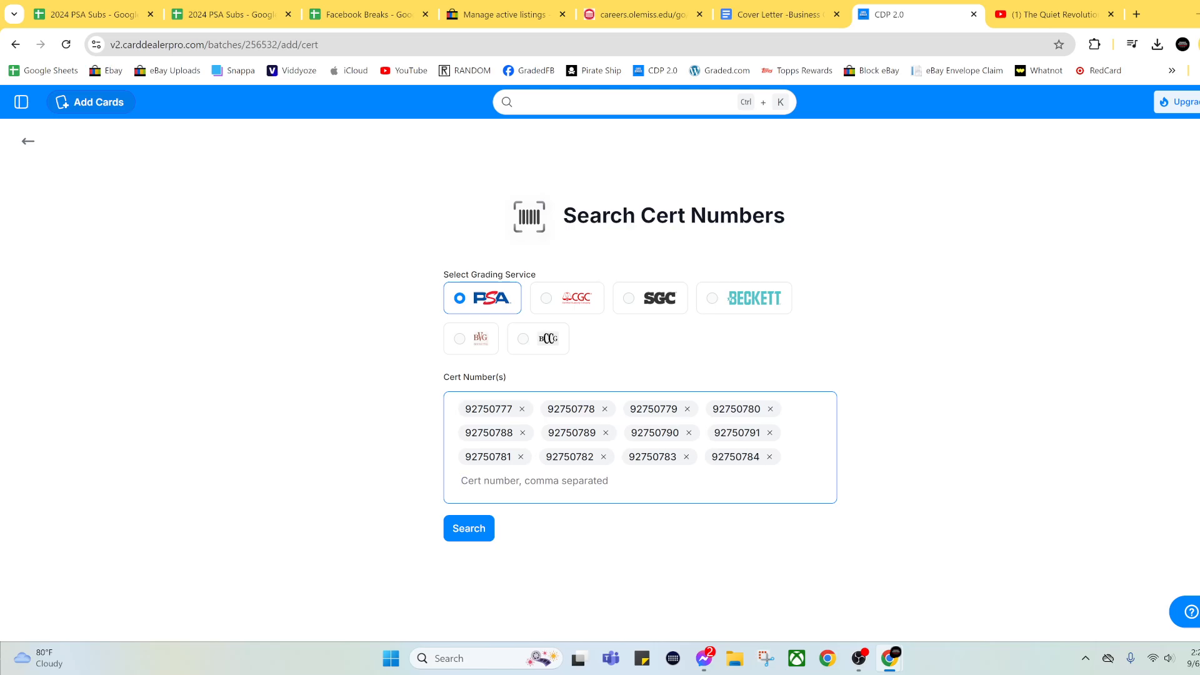
type("92750")
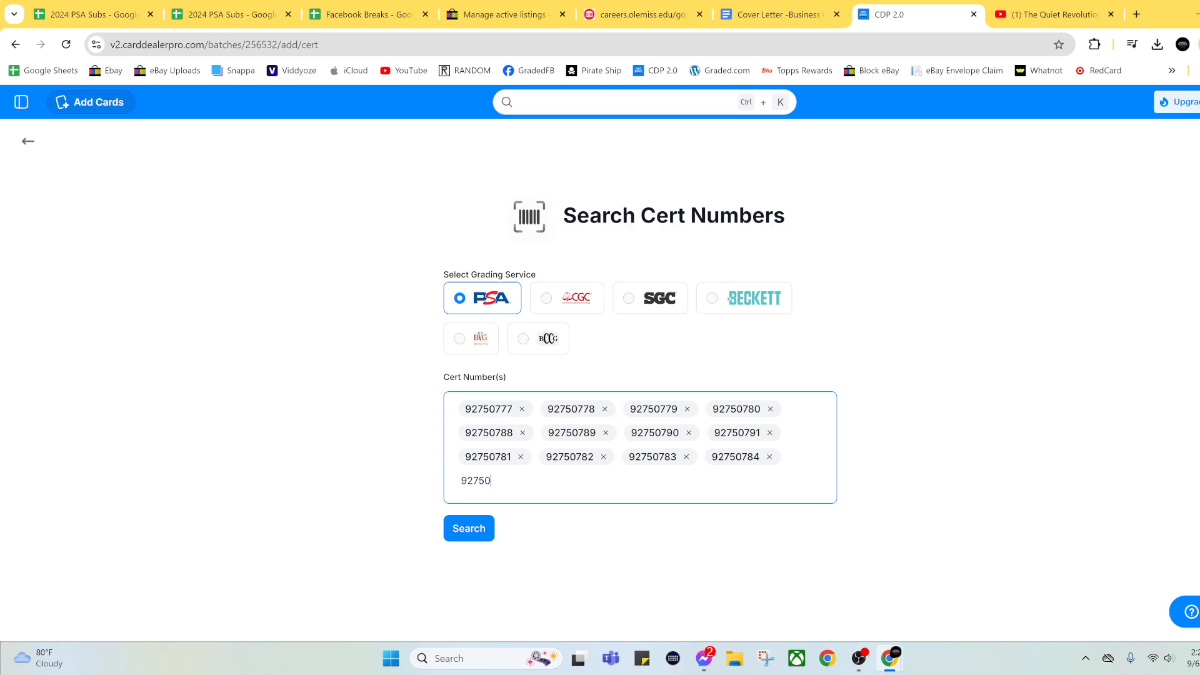
type("785")
key("Return")
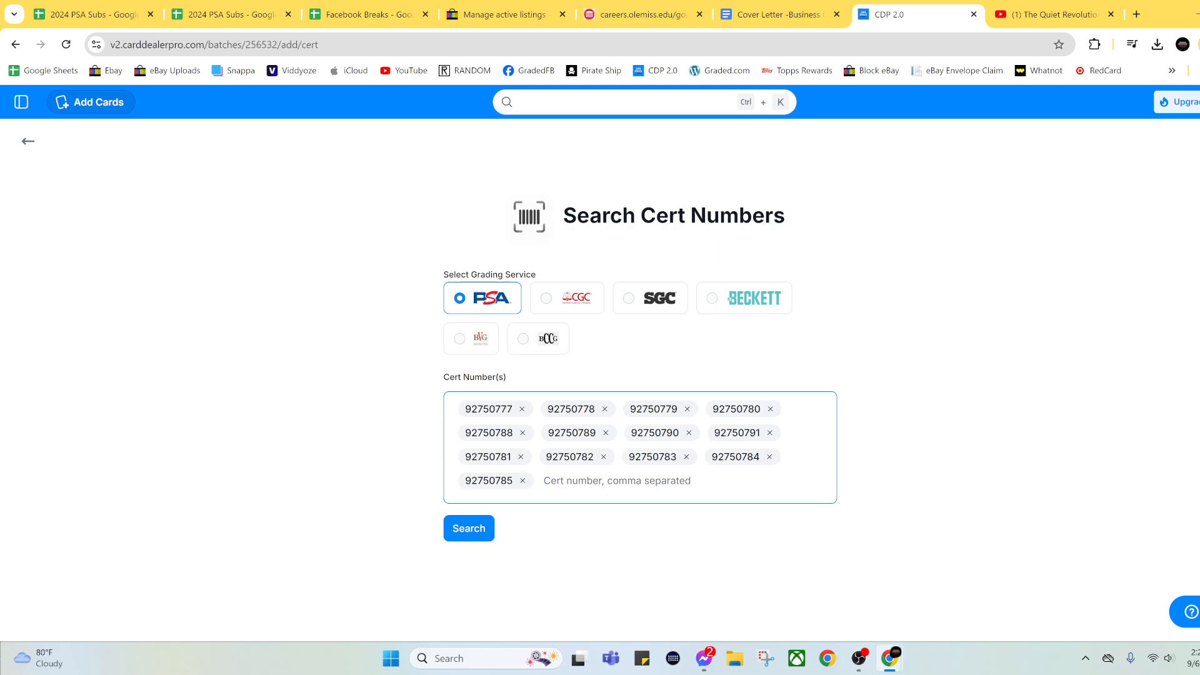
type("92750786")
key("Return")
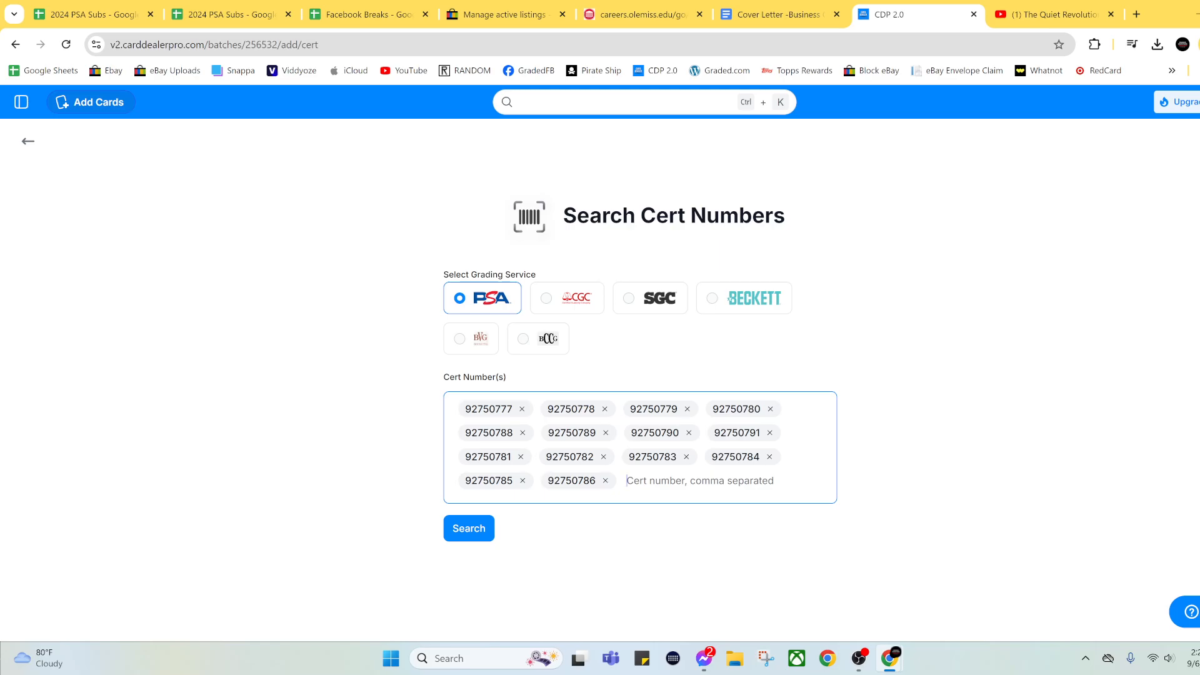
type("92750787")
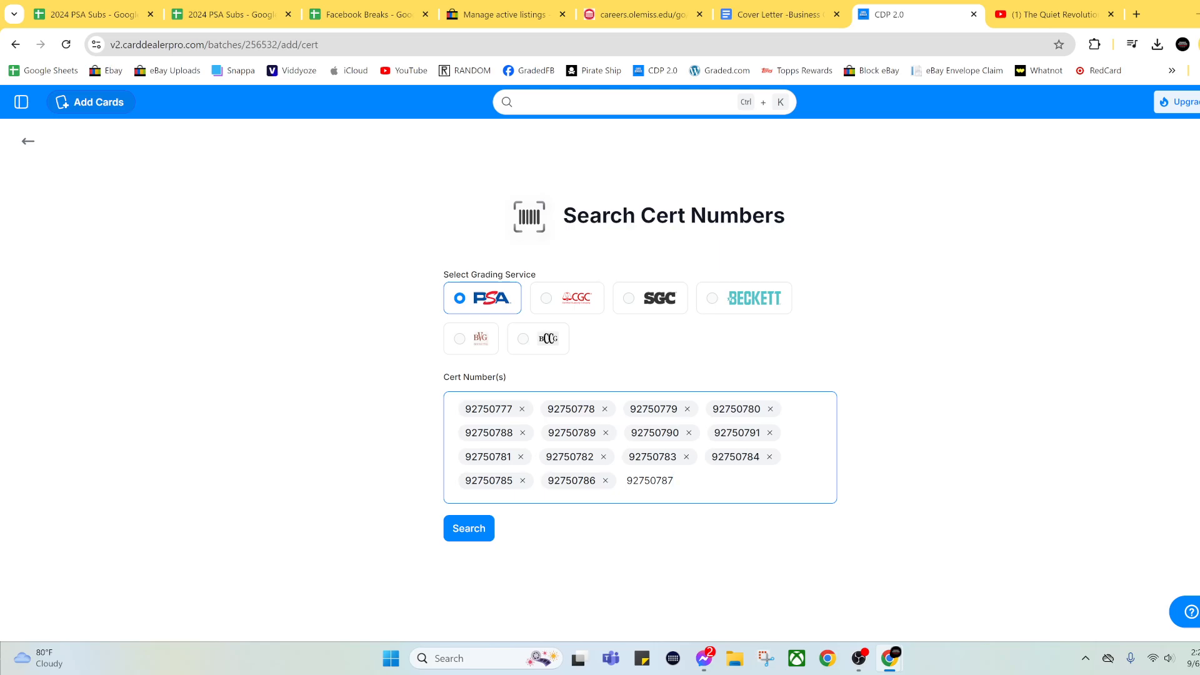
key("Return")
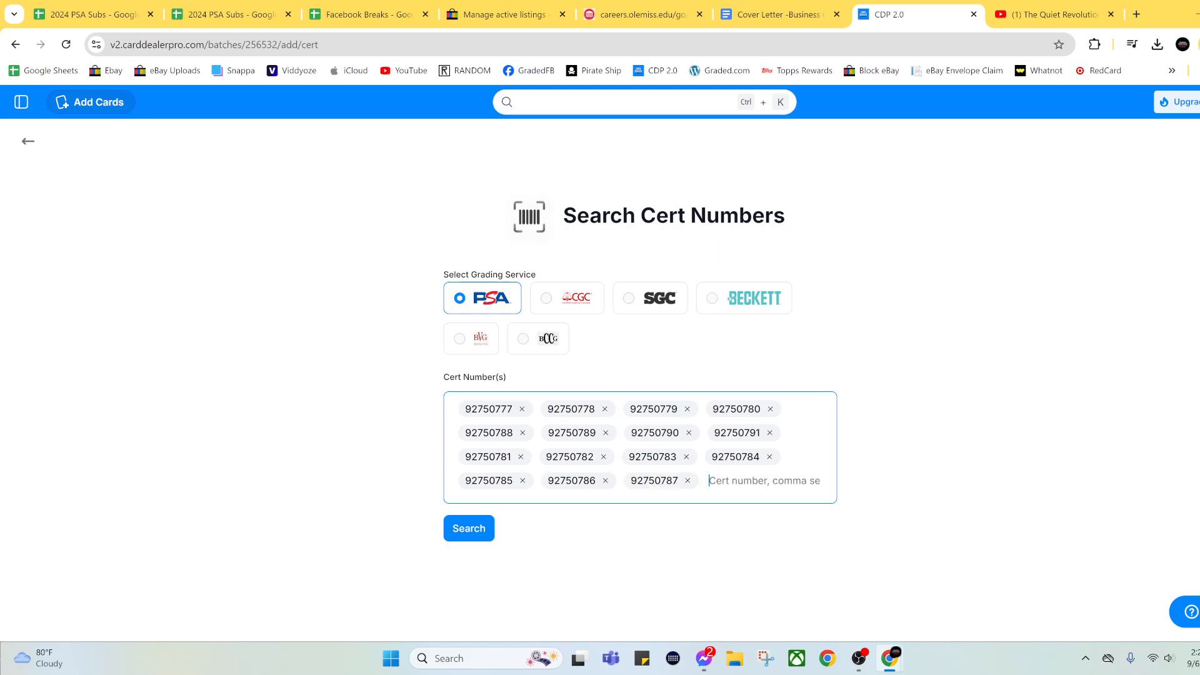
Add cert numbers 92750793, 92750794, 92750795, 92750796 and 92750797 to the PSA search list
type("92750793")
key("Return")
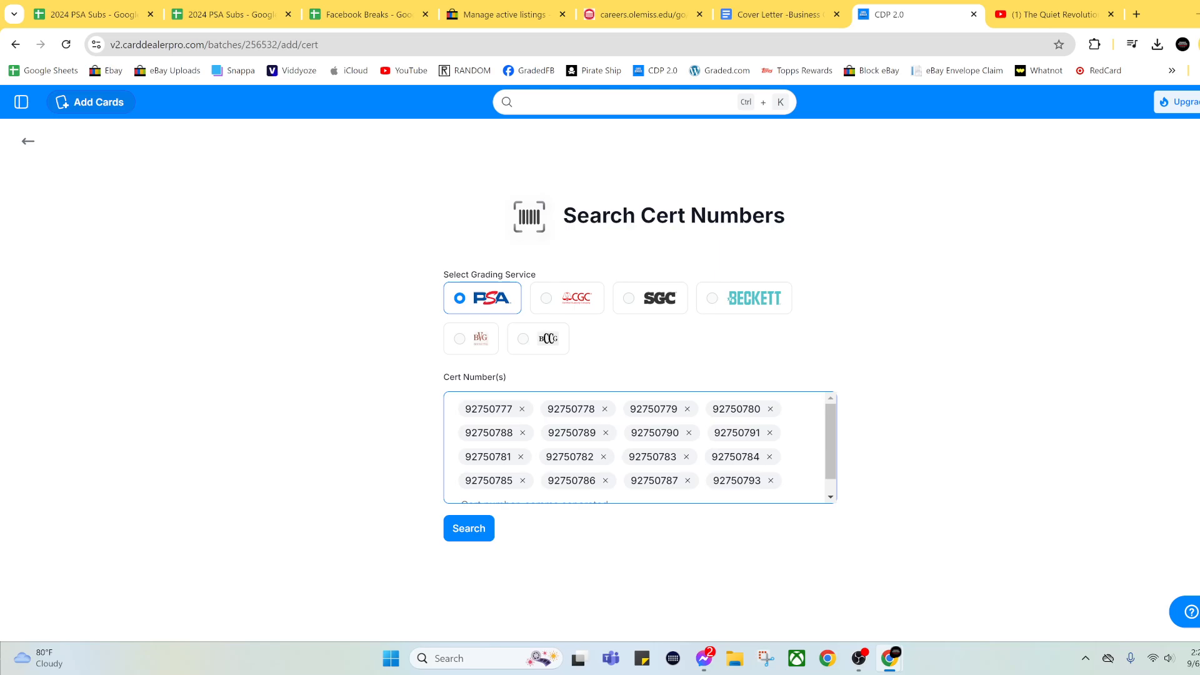
type("92750794")
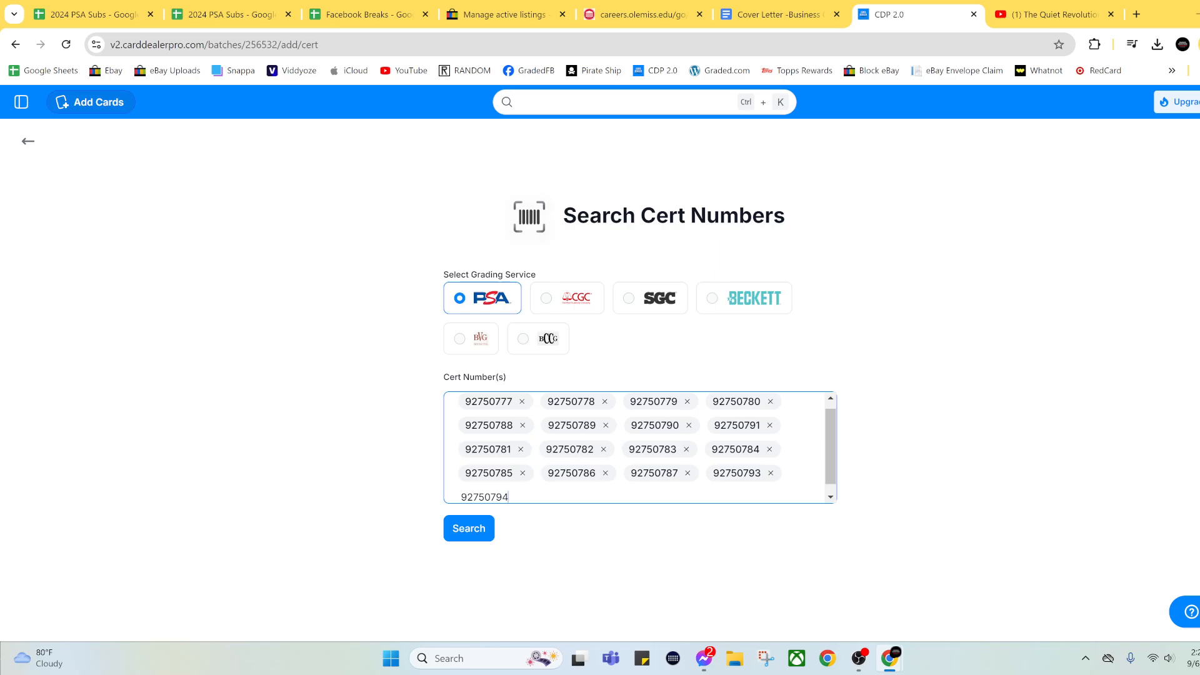
key("Return")
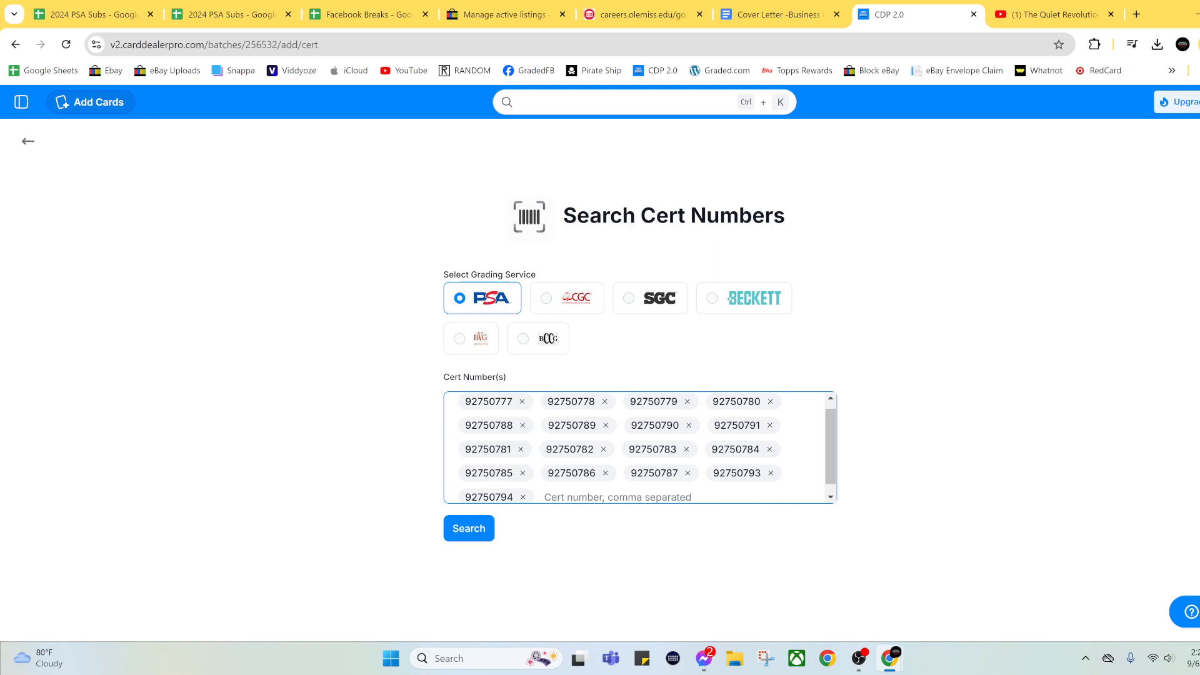
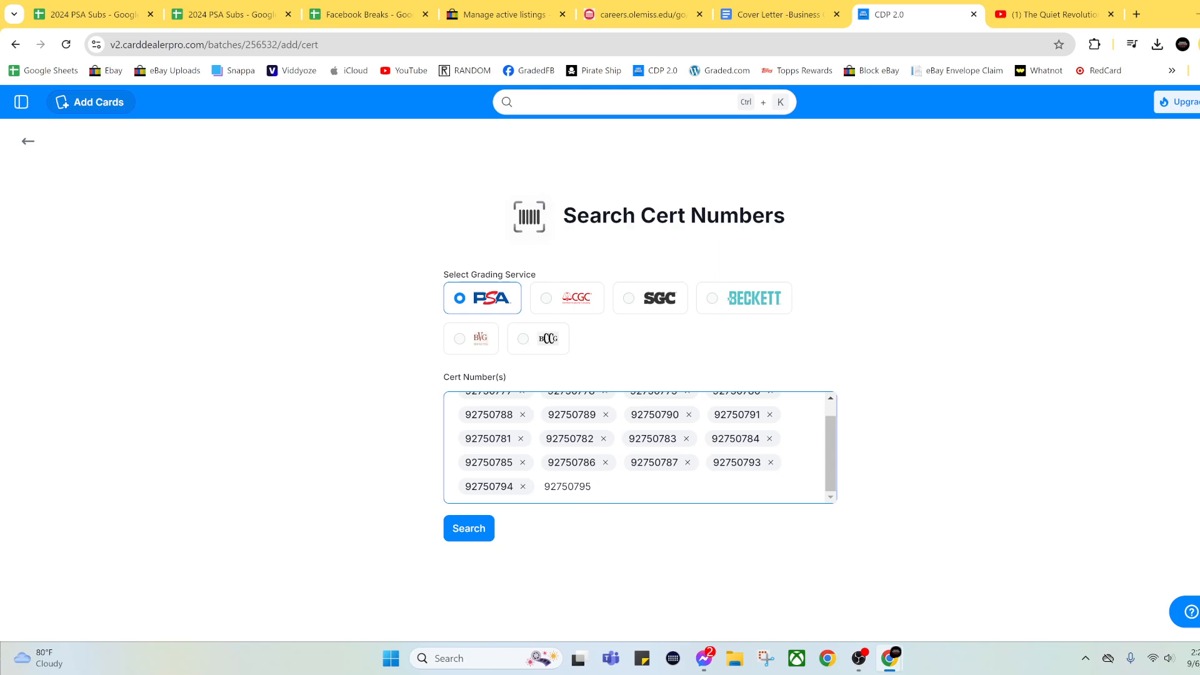
key("Return")
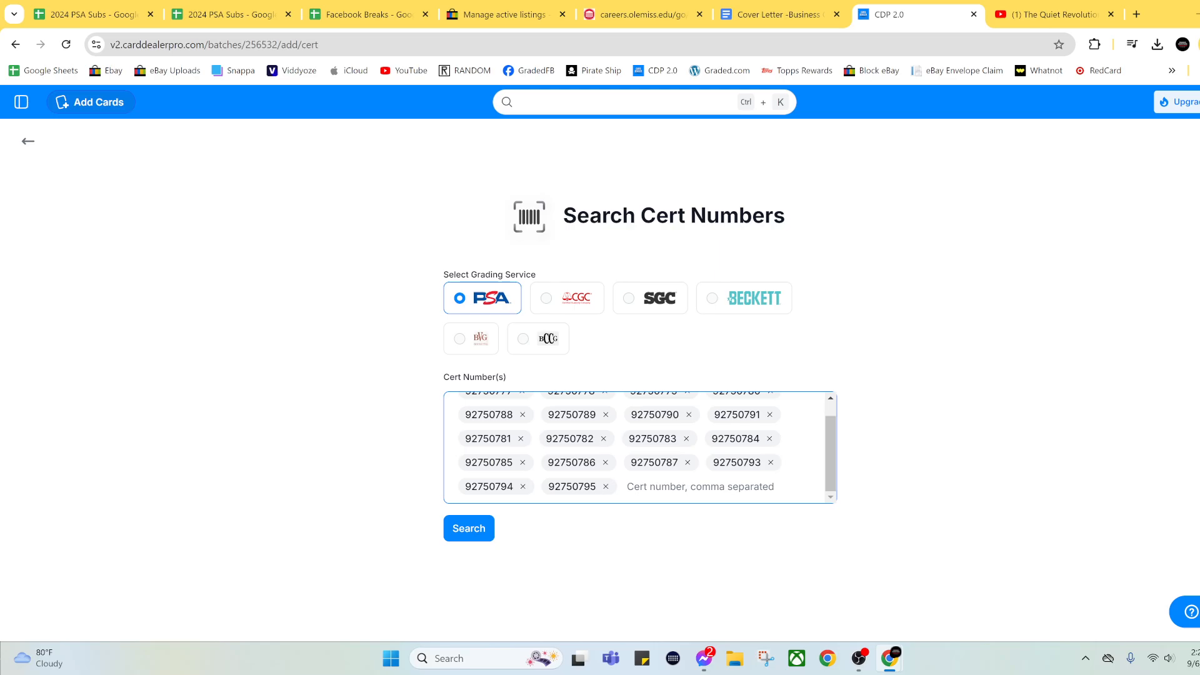
type("9")
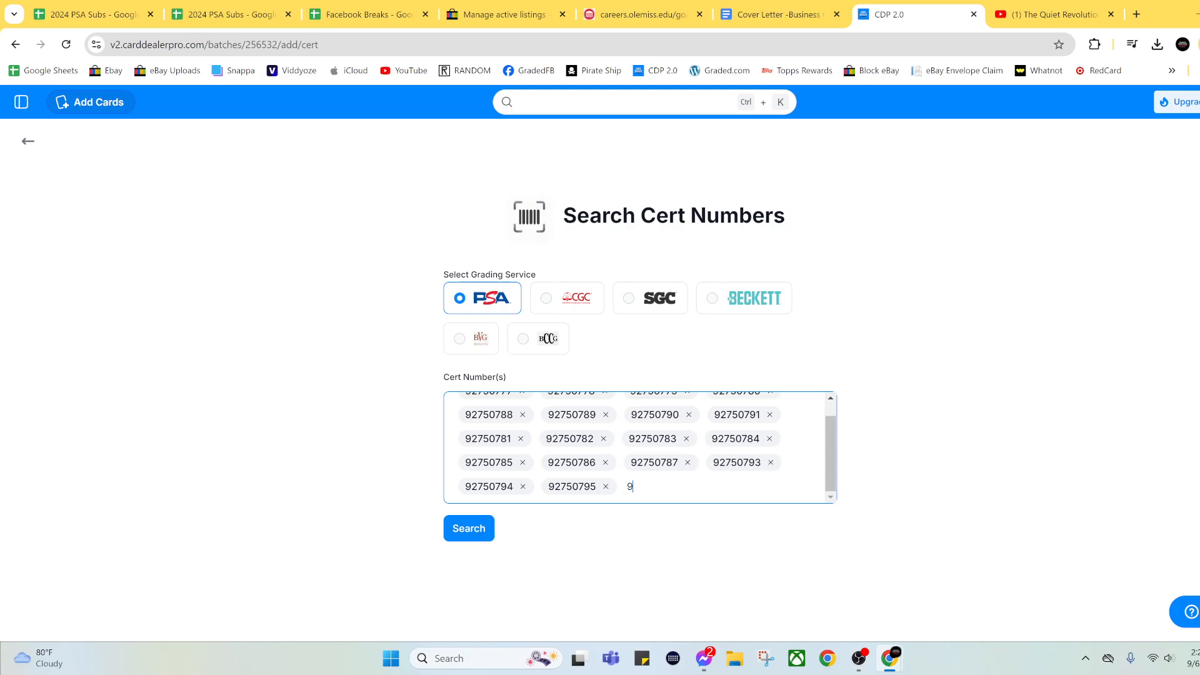
type("2750796")
key("Return")
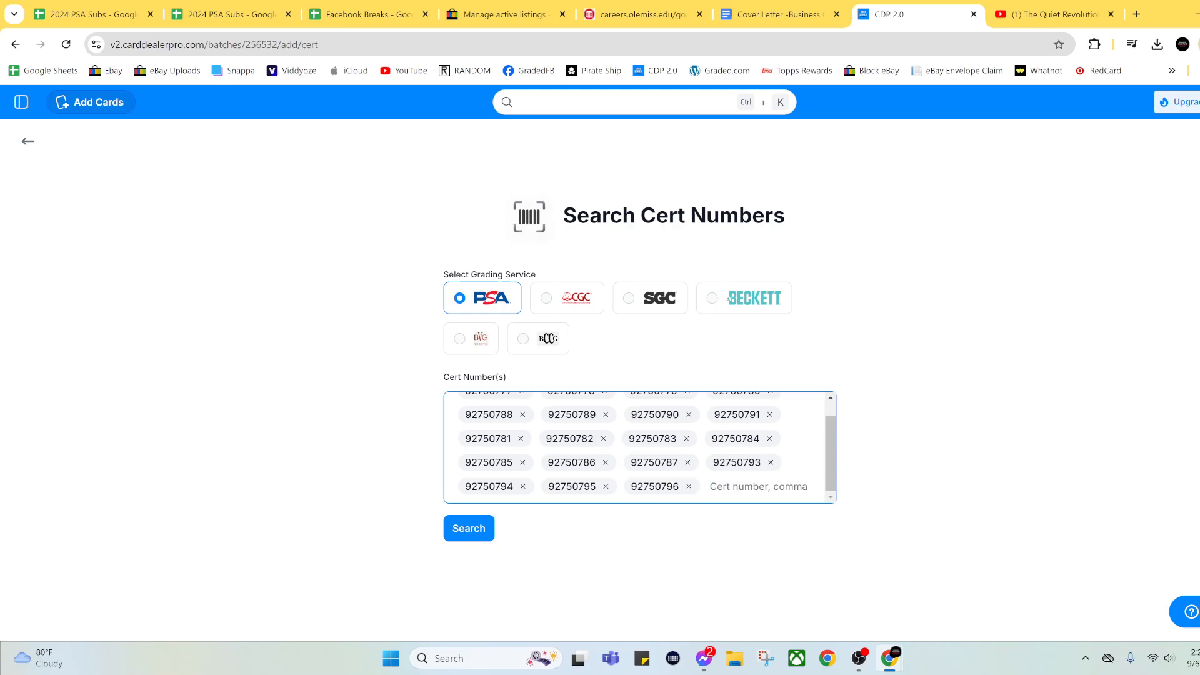
type("92750797")
key("Return")
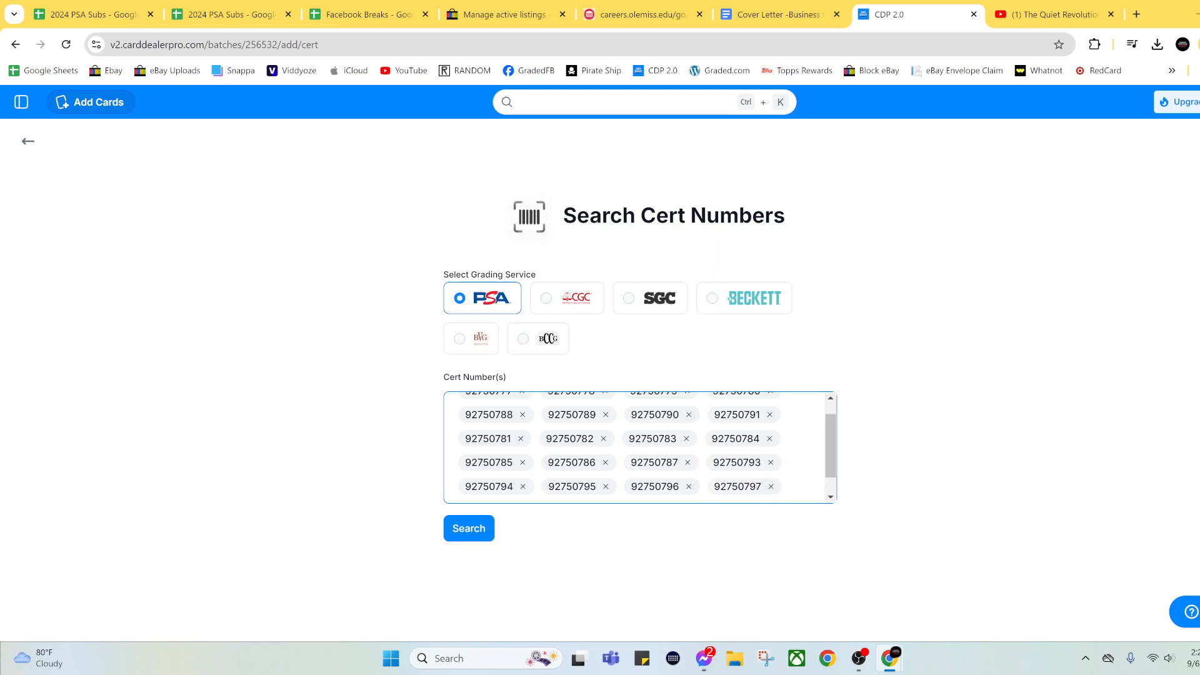
Add cert numbers 92750799, 92750800 and 92750801 to the PSA search list
type("92")
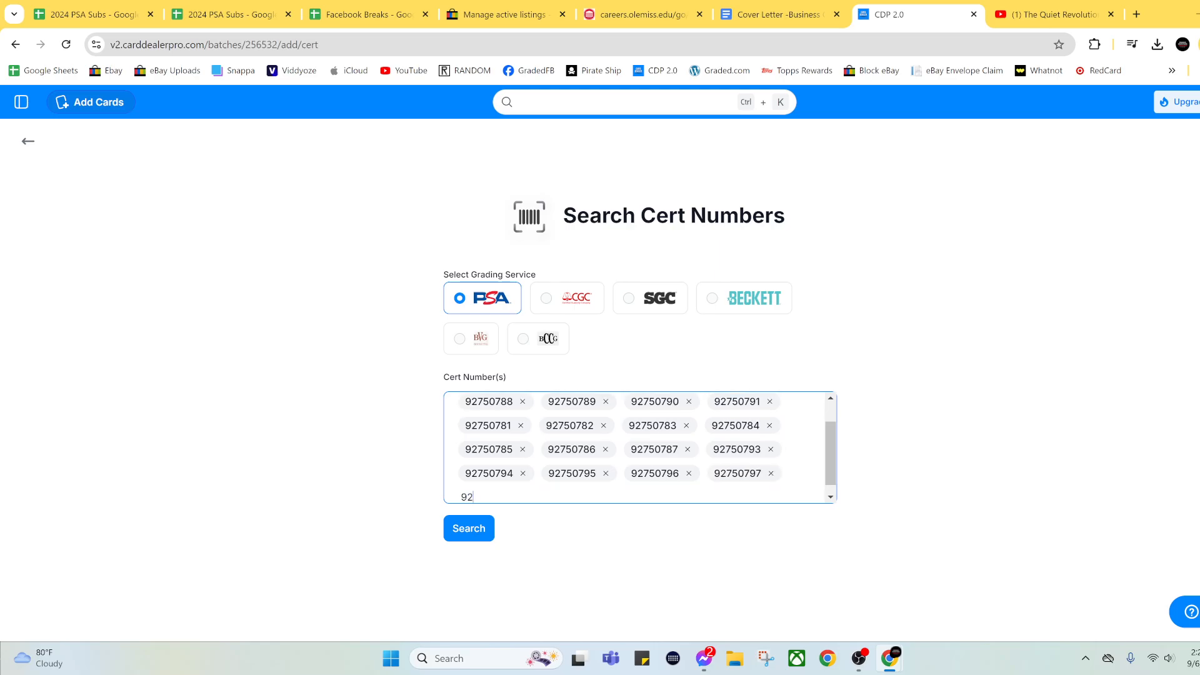
type("750799")
key("Return")
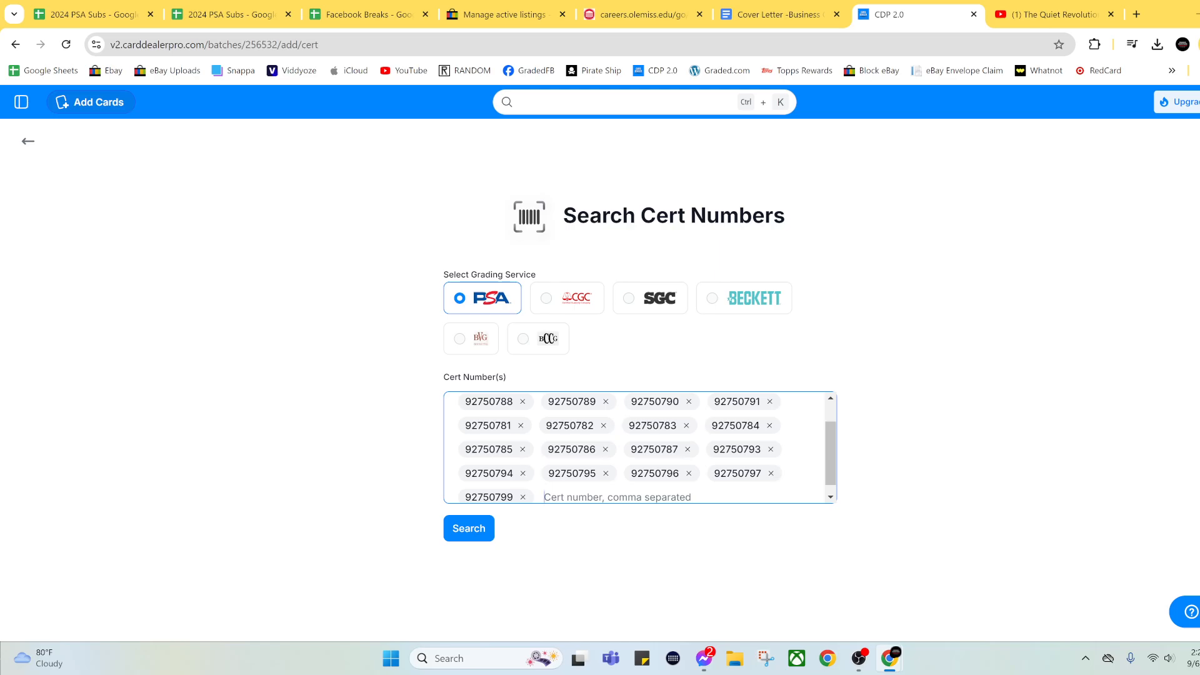
type("92750800")
key("Return")
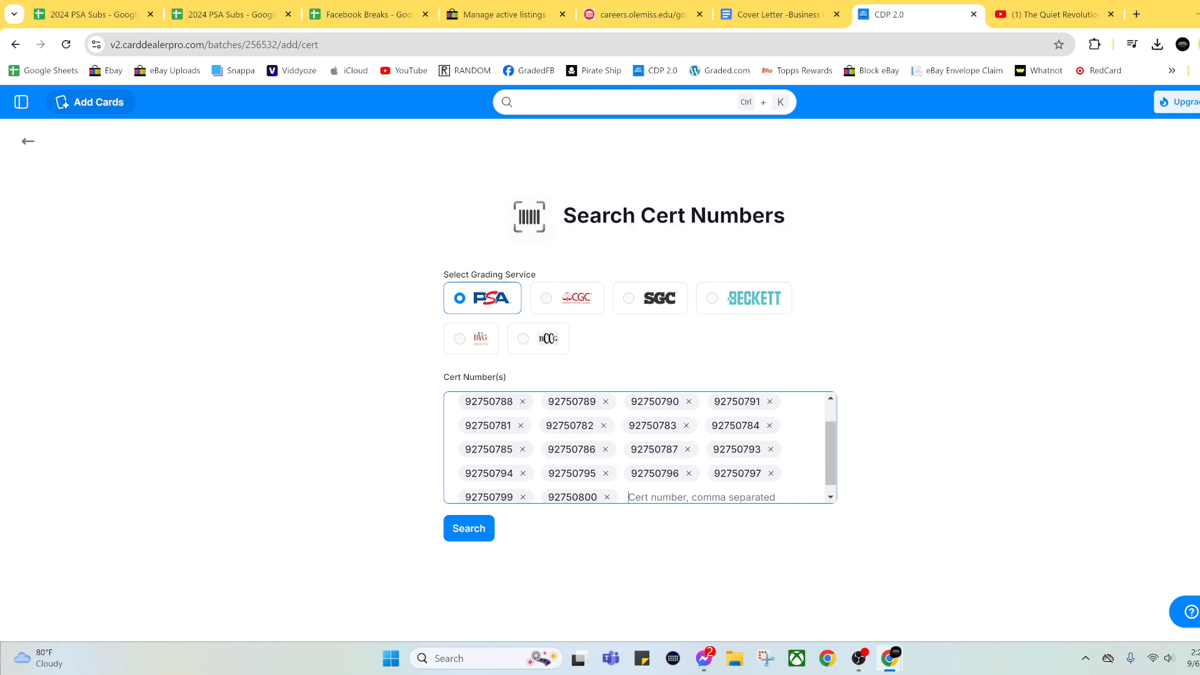
type("92750801")
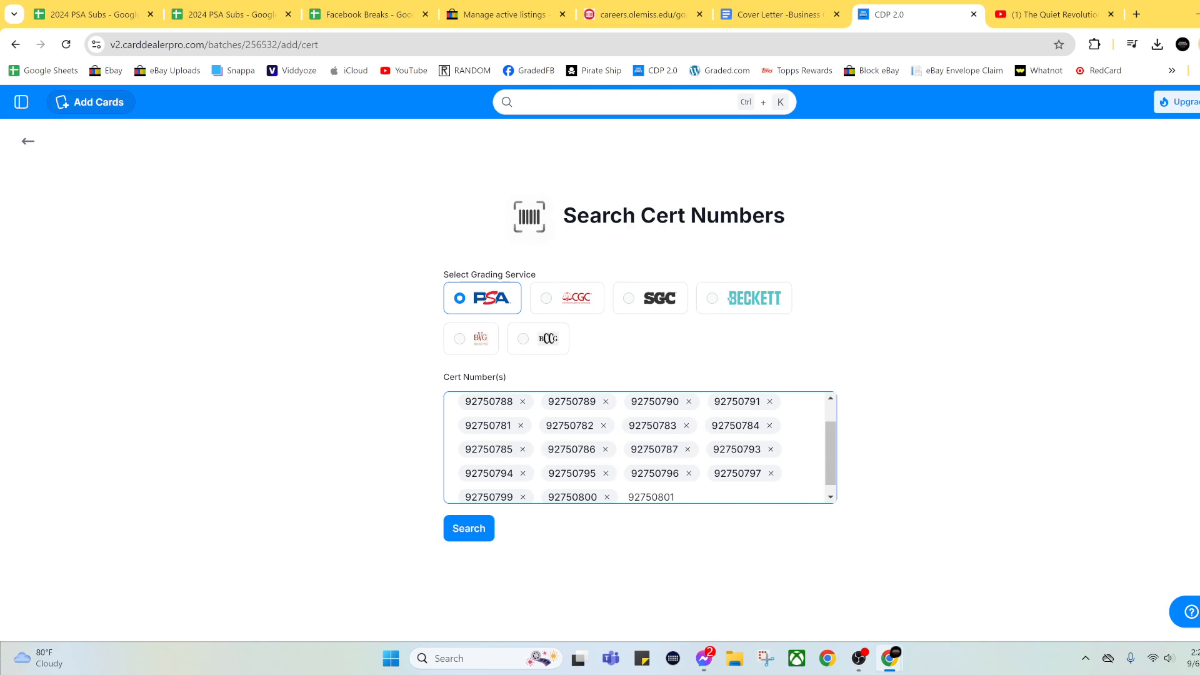
key("Return")
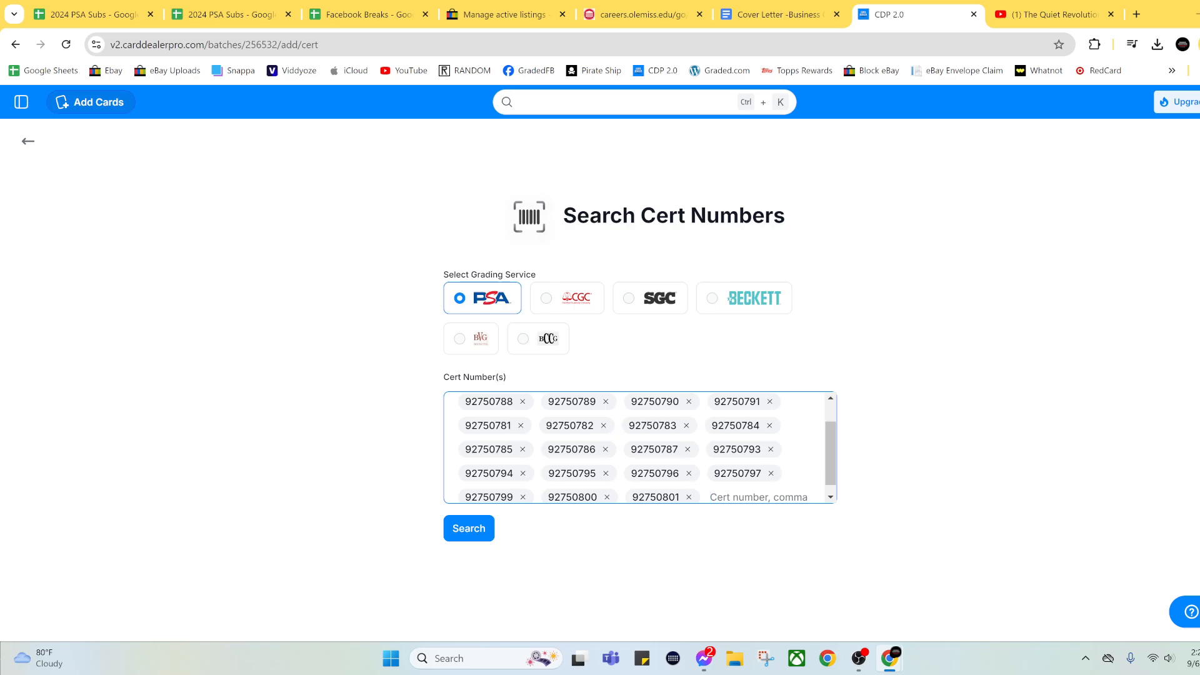
Search PSA for all the listed cert numbers and look through the cards found
scroll(640, 448, "up", 1)
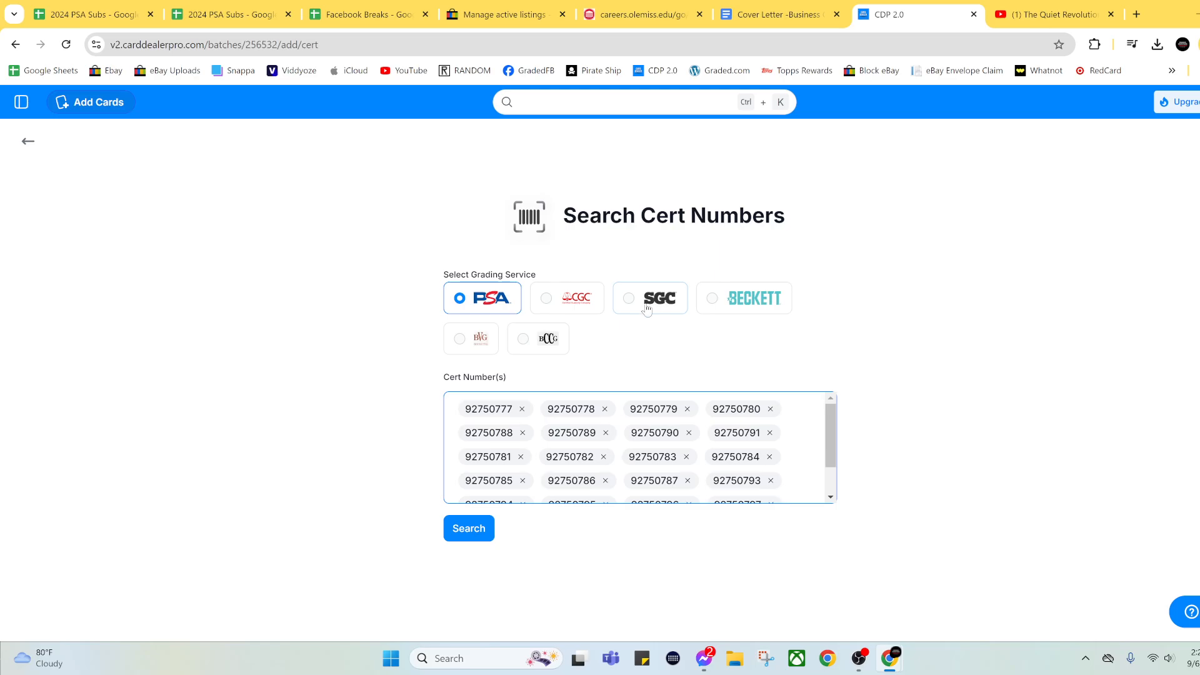
left_click(469, 538)
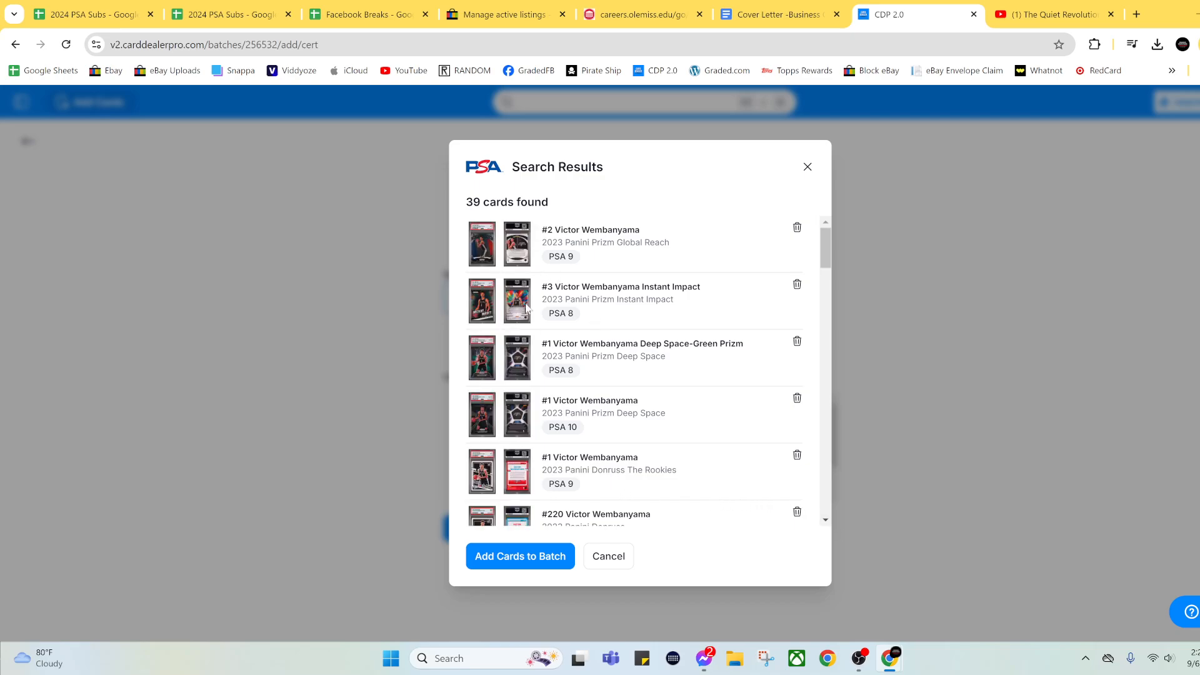
scroll(528, 325, "down", 5)
scroll(523, 348, "down", 7)
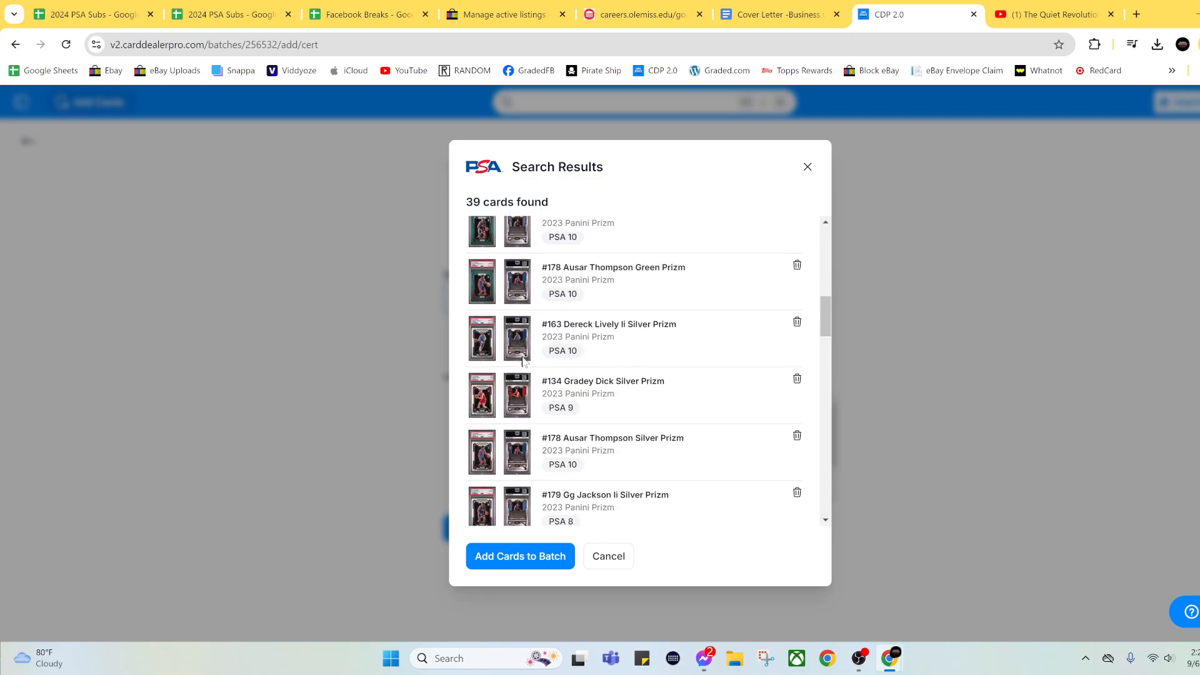
scroll(522, 400, "down", 10)
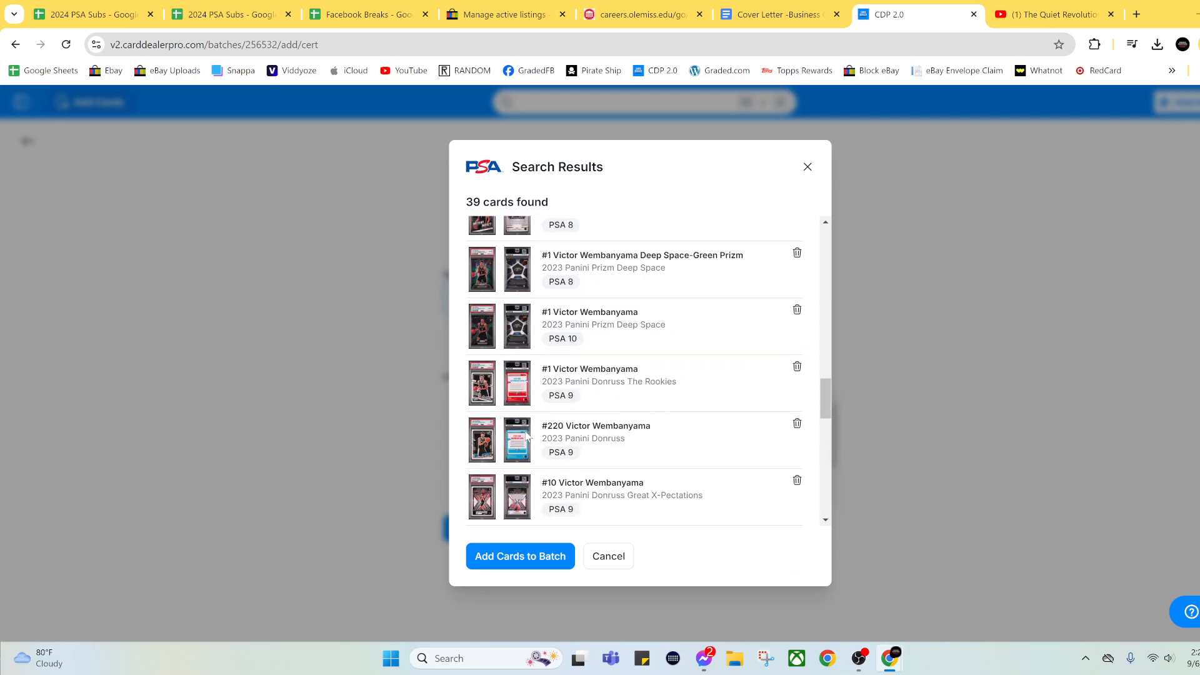
scroll(525, 434, "down", 5)
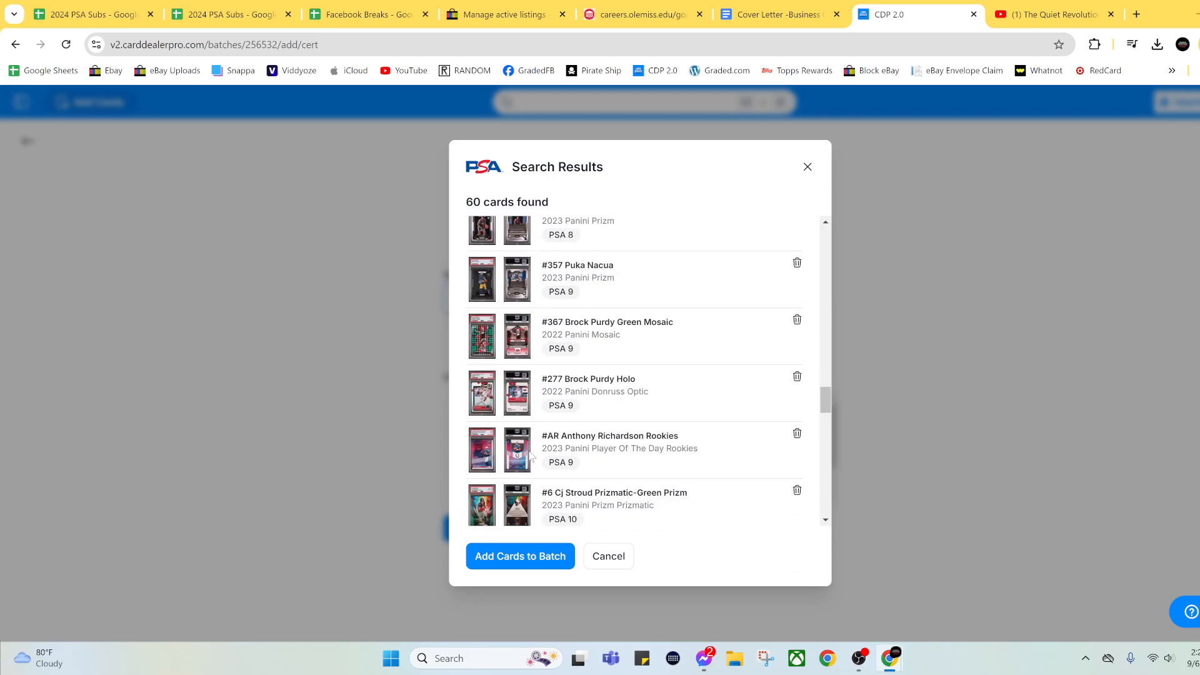
Add the found PSA cards to the batch and look through its draft items
left_click(534, 556)
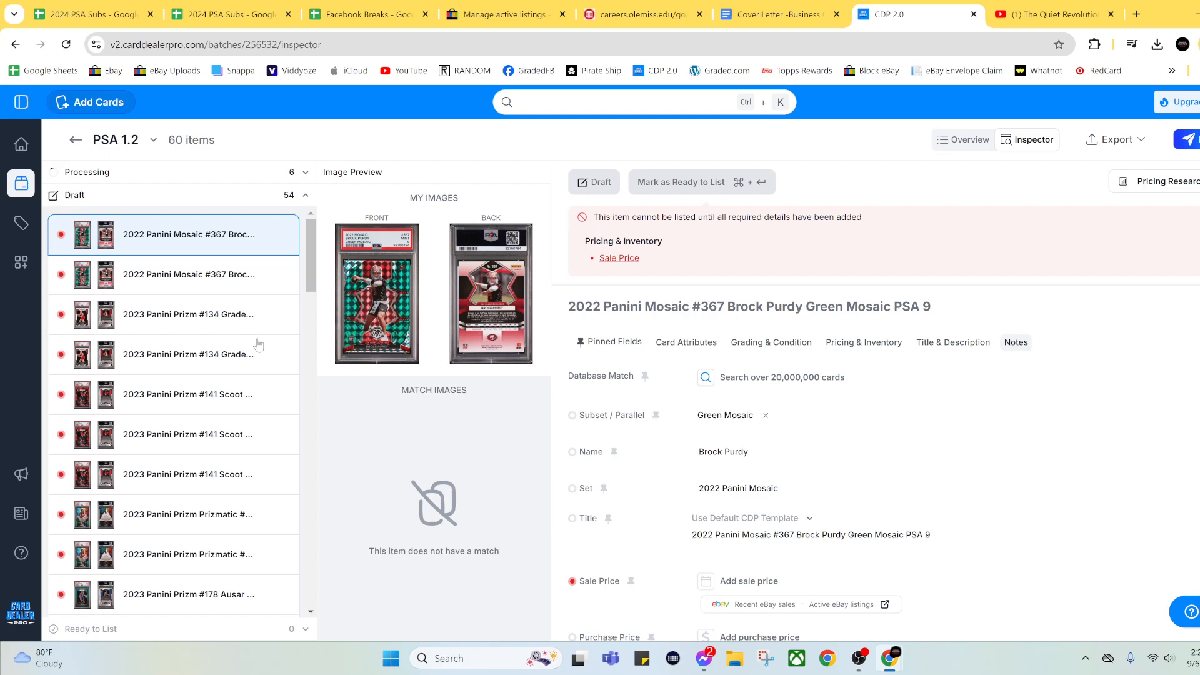
scroll(258, 344, "down", 10)
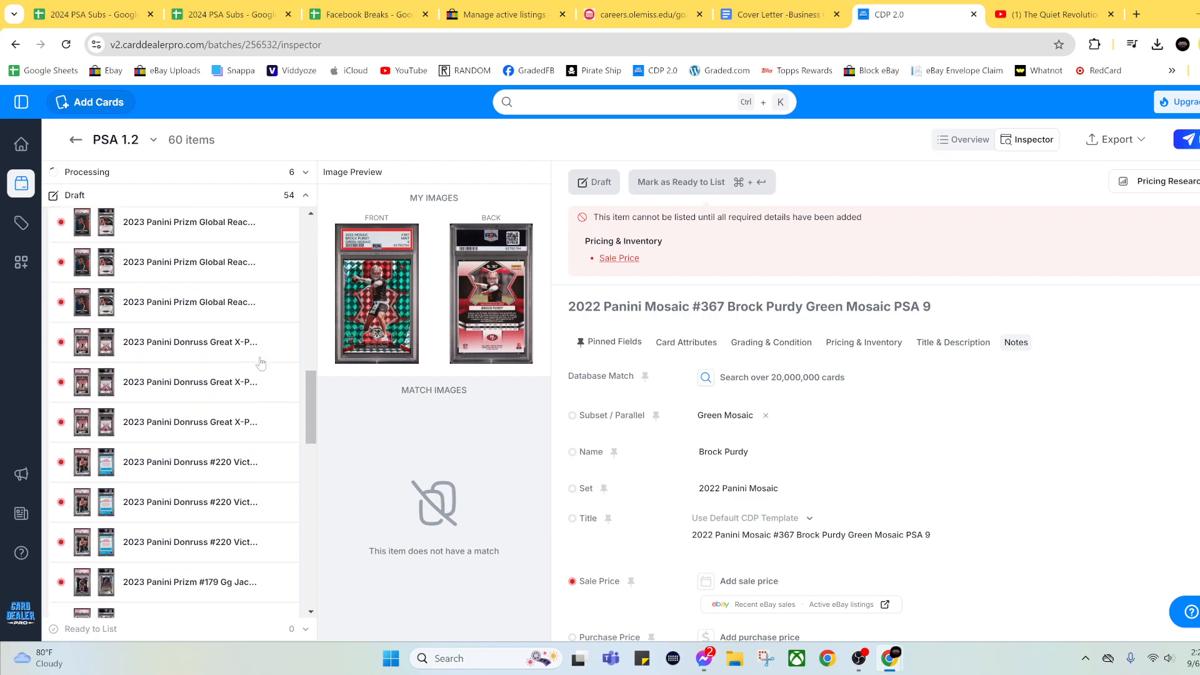
scroll(261, 362, "down", 10)
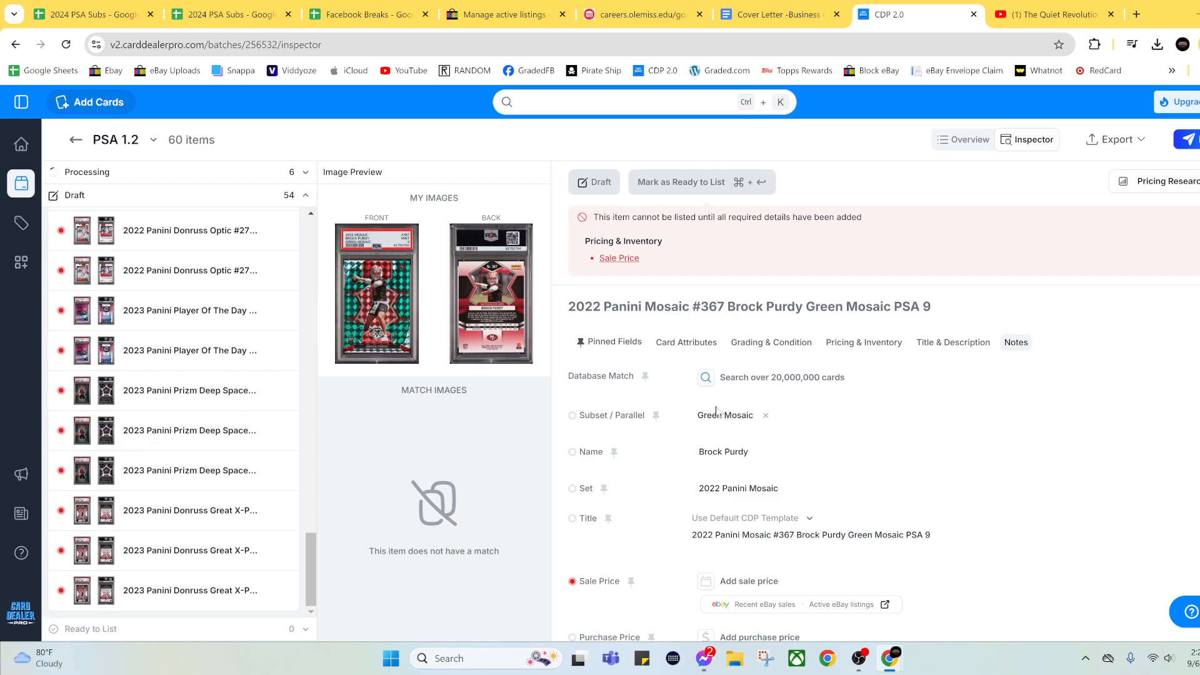
scroll(219, 377, "up", 15)
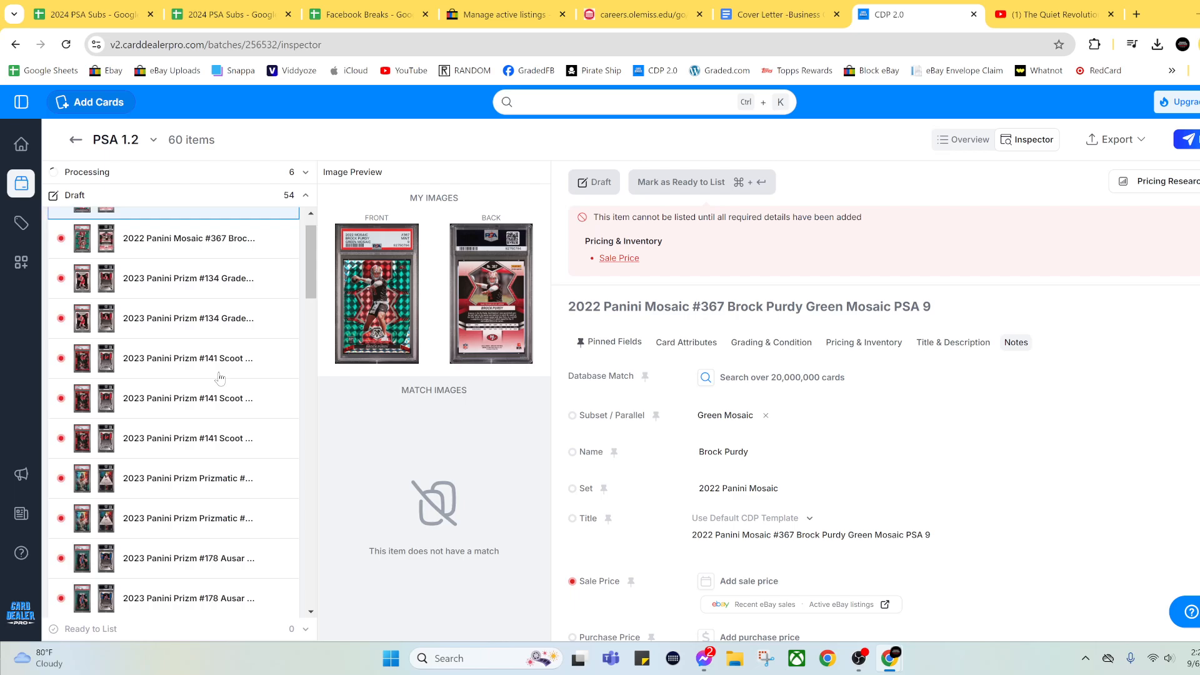
scroll(219, 377, "up", 1)
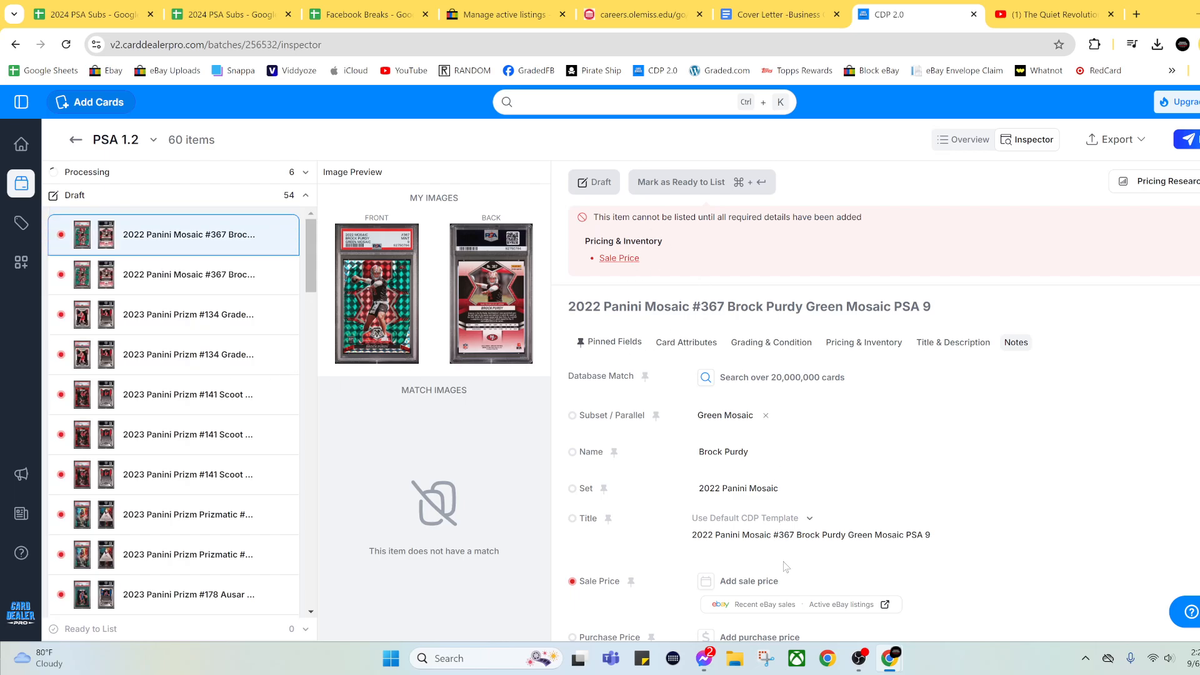
Review recent eBay sales for the 2022 Panini Mosaic #367 Brock Purdy Green Mosaic PSA 9 and close the results
left_click(753, 604)
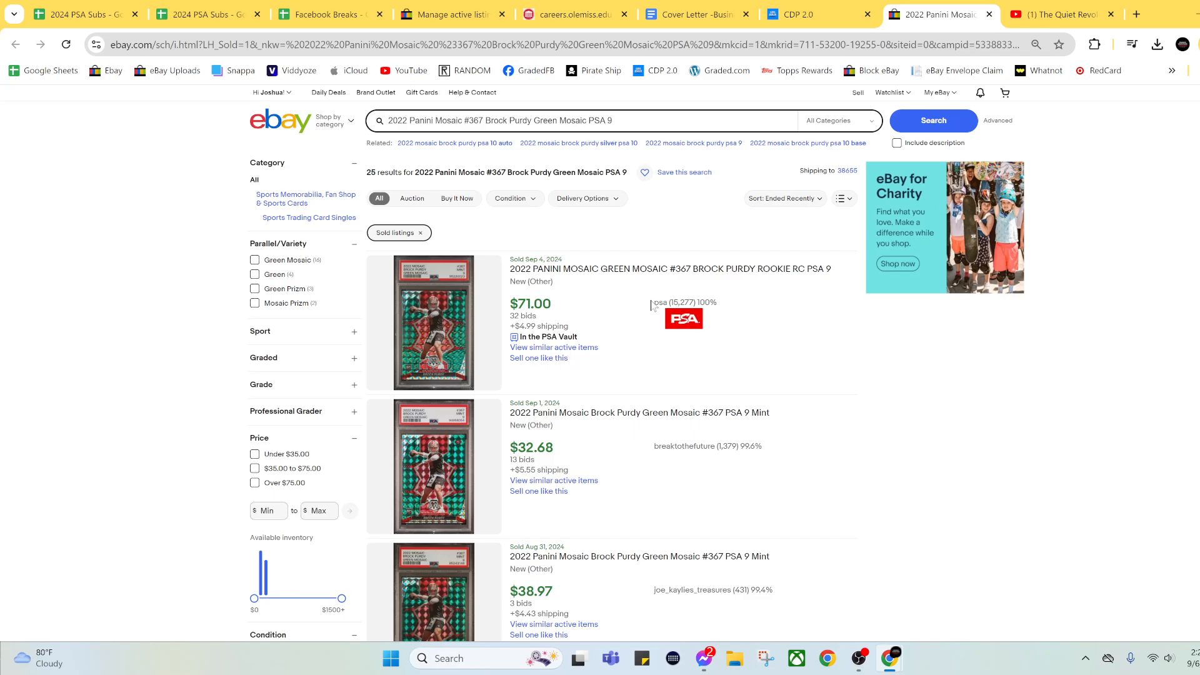
left_click_drag(653, 302, 720, 310)
left_click(750, 344)
scroll(750, 344, "down", 5)
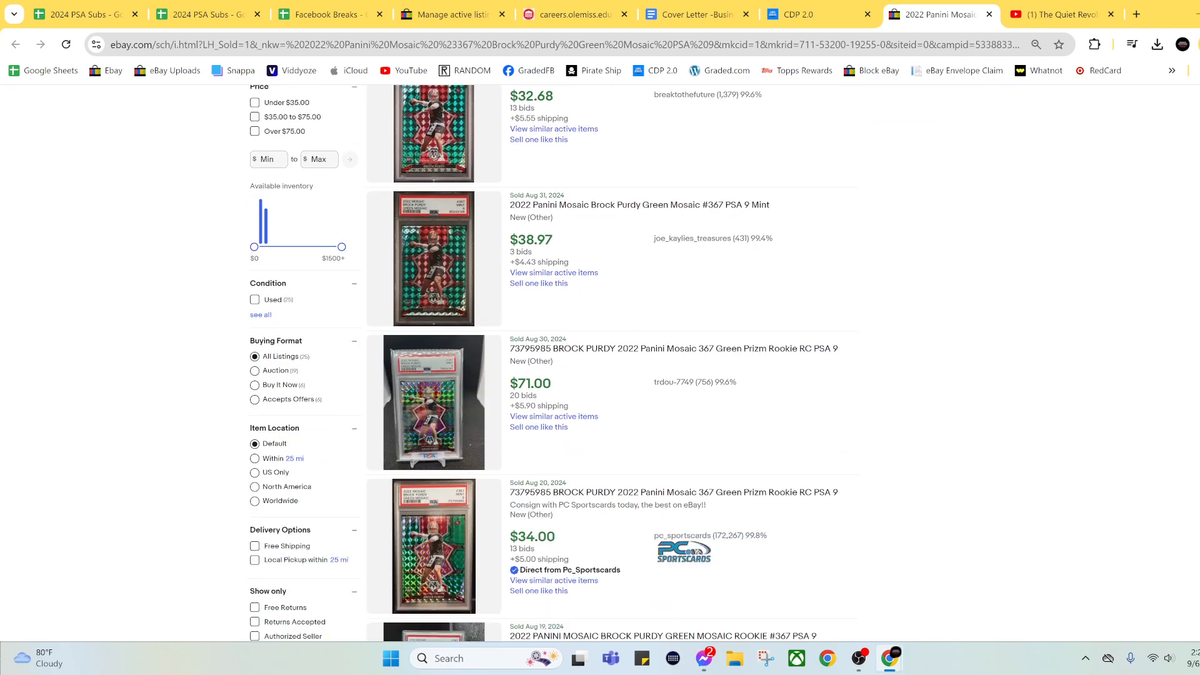
scroll(552, 283, "up", 1)
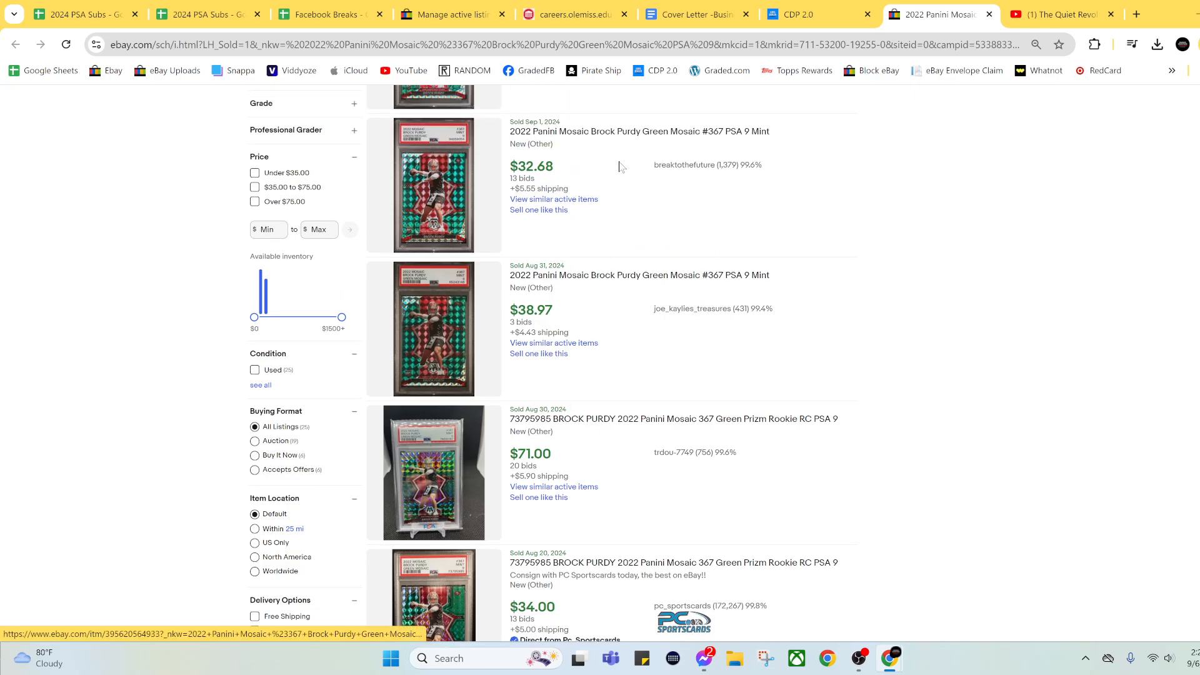
scroll(591, 336, "down", 2)
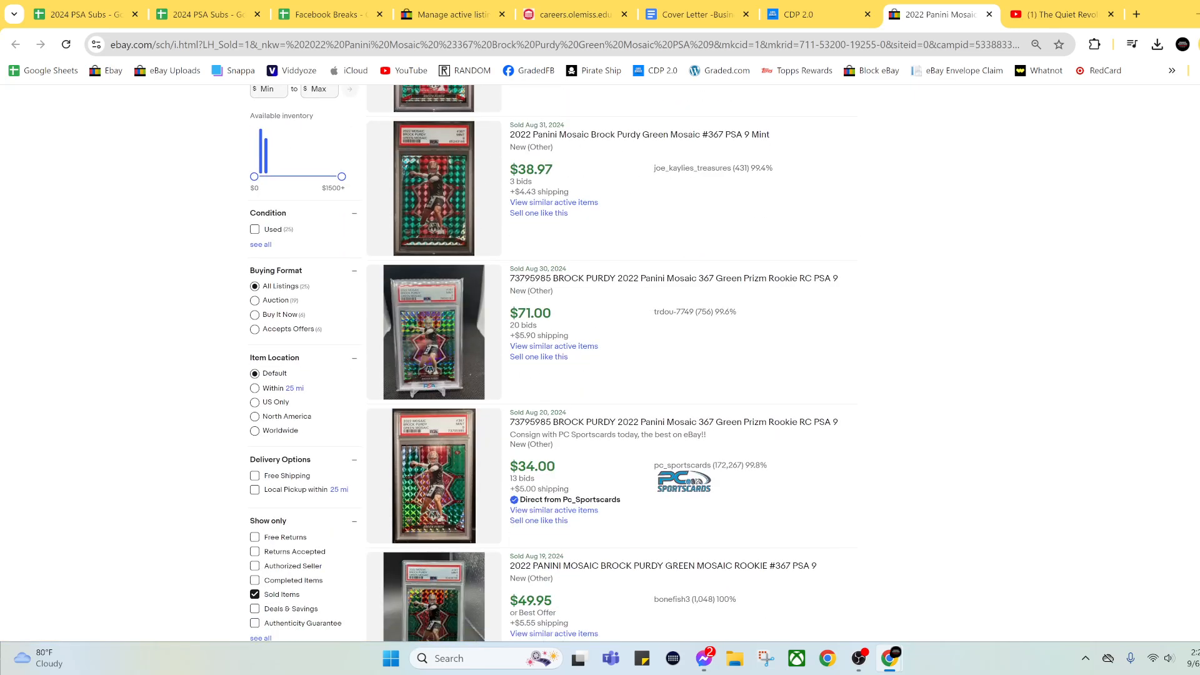
scroll(539, 329, "down", 5)
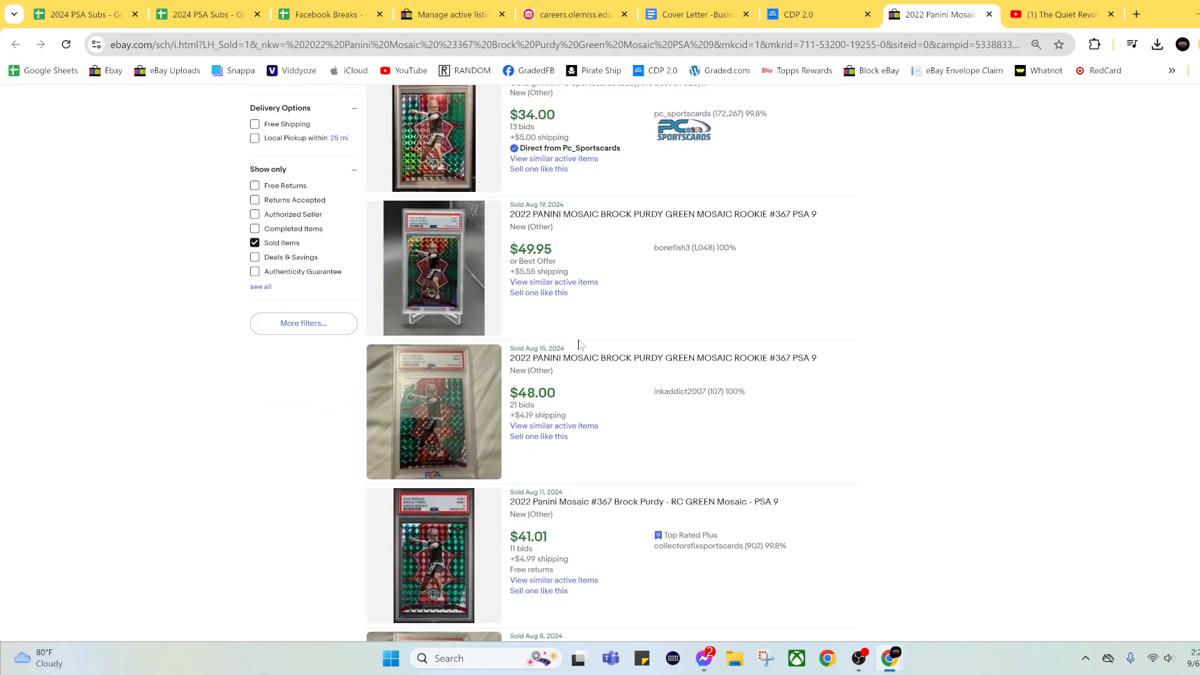
scroll(581, 368, "up", 9)
scroll(580, 368, "up", 4)
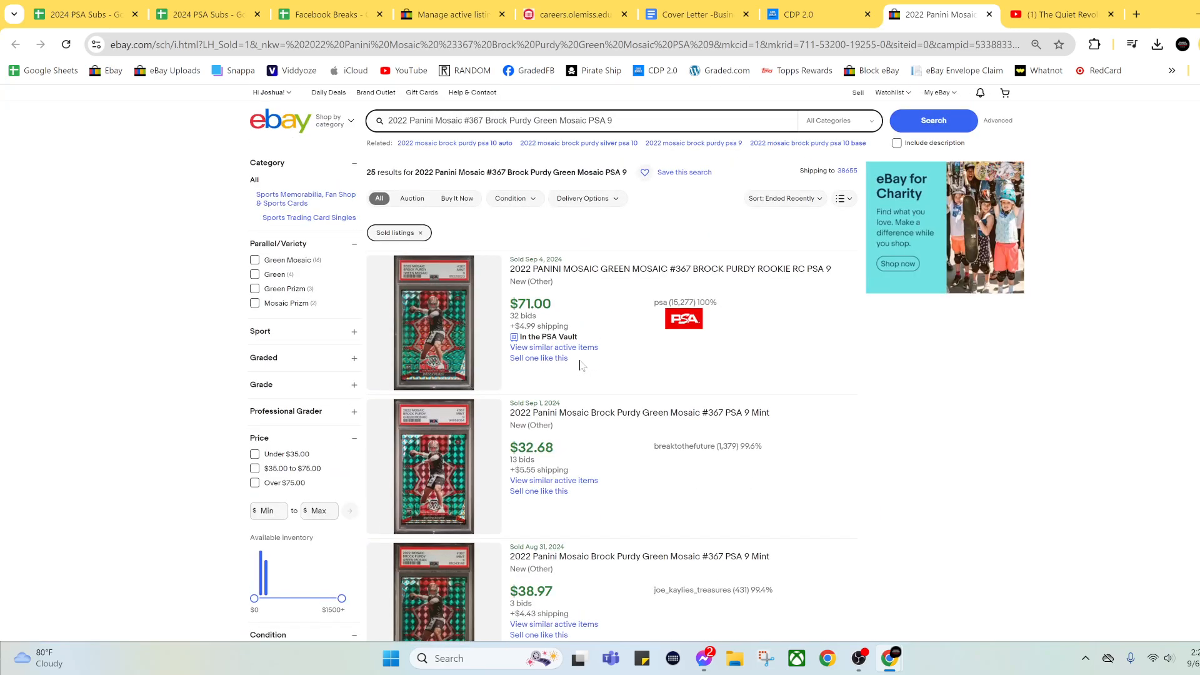
left_click(989, 15)
Set the Brock Purdy Green Mosaic card's sale price to $100 and mark it as ready to list
left_click(739, 582)
type("0")
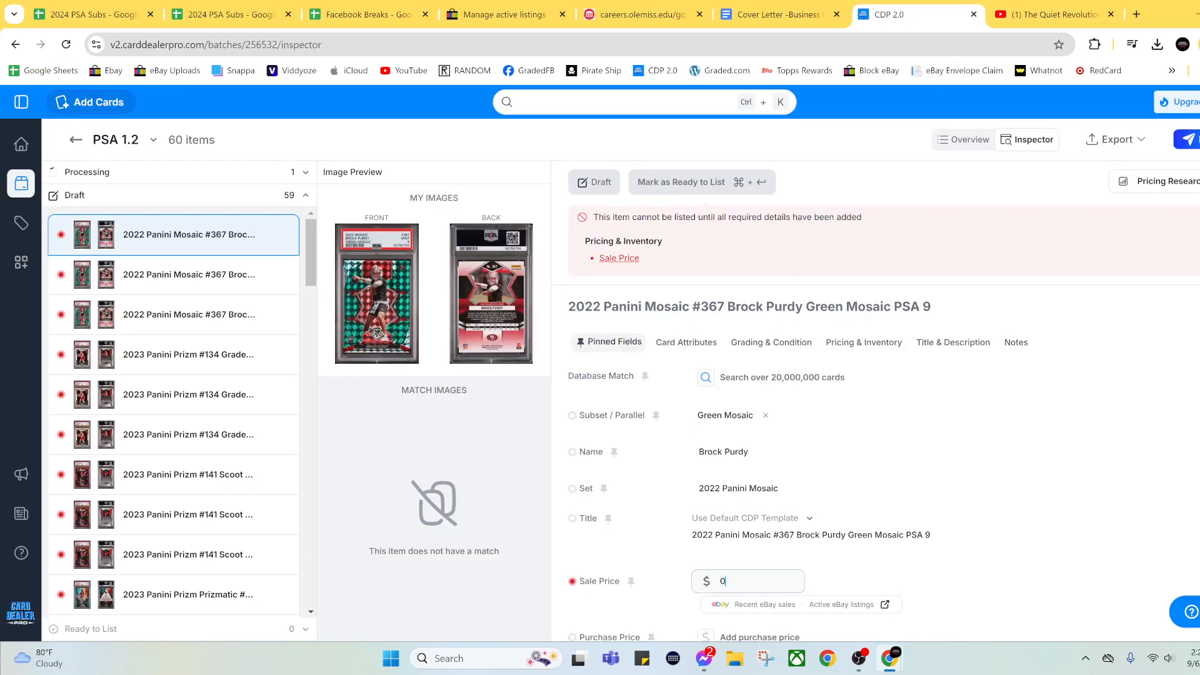
key("BackSpace")
type("100")
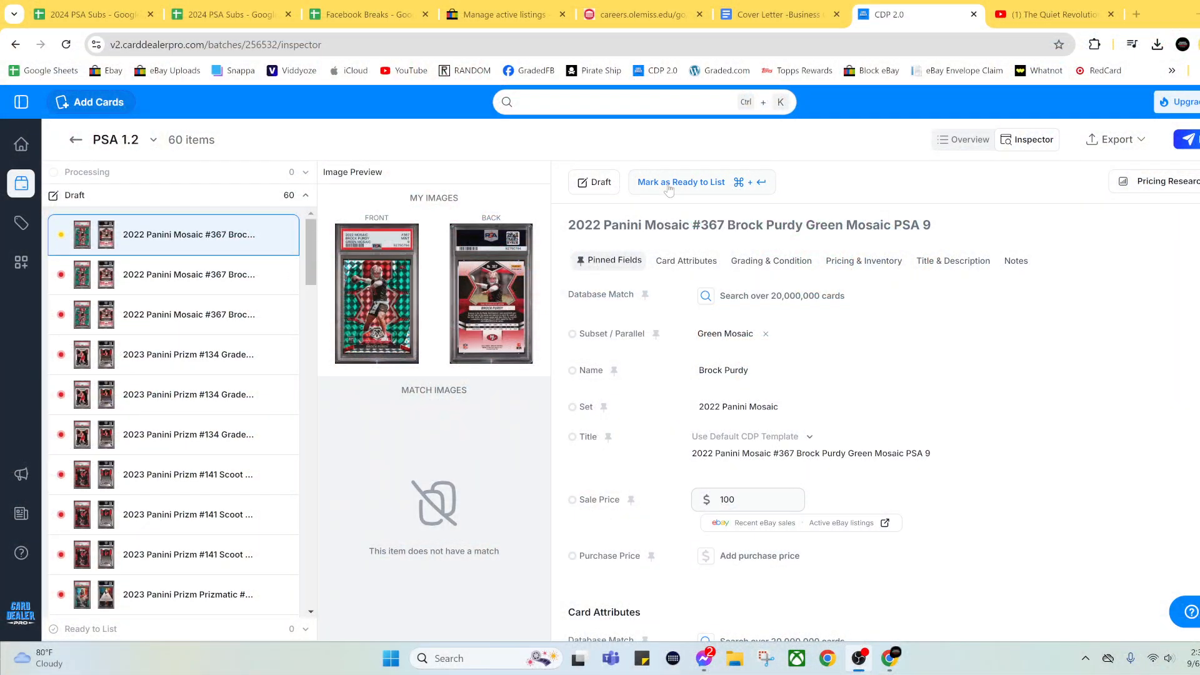
left_click(668, 188)
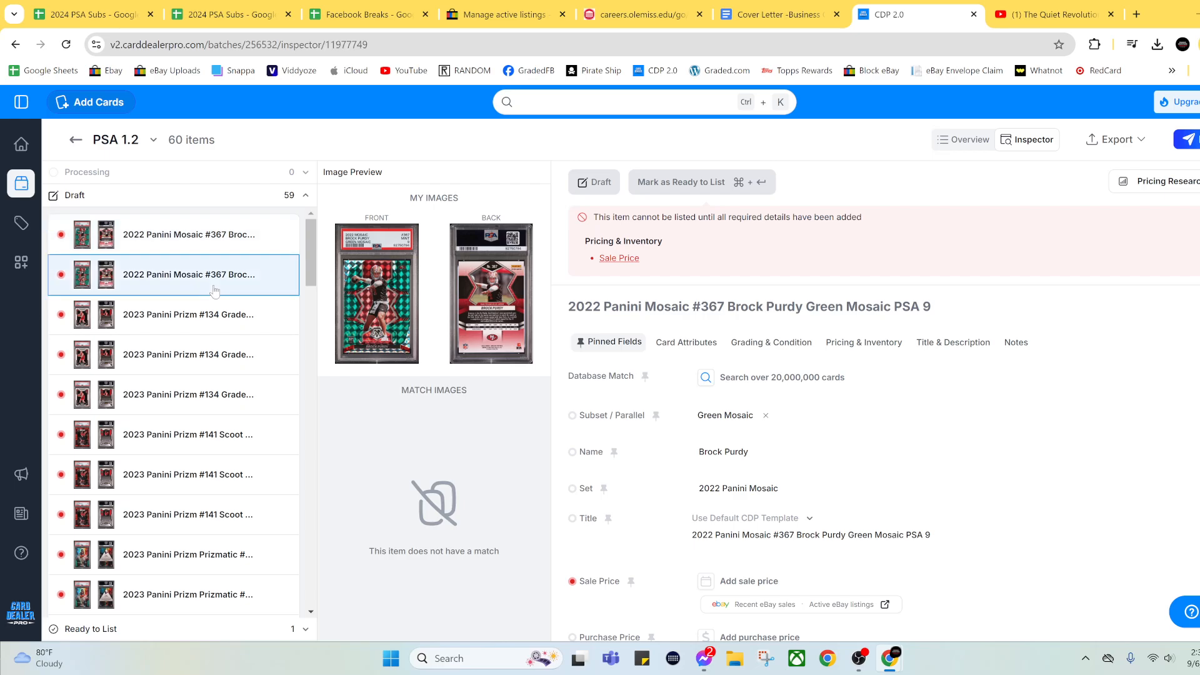
Look through the remaining Brock Purdy and Gradey Dick drafts and compare the duplicate entries
left_click(215, 242)
left_click(222, 272)
left_click(201, 316)
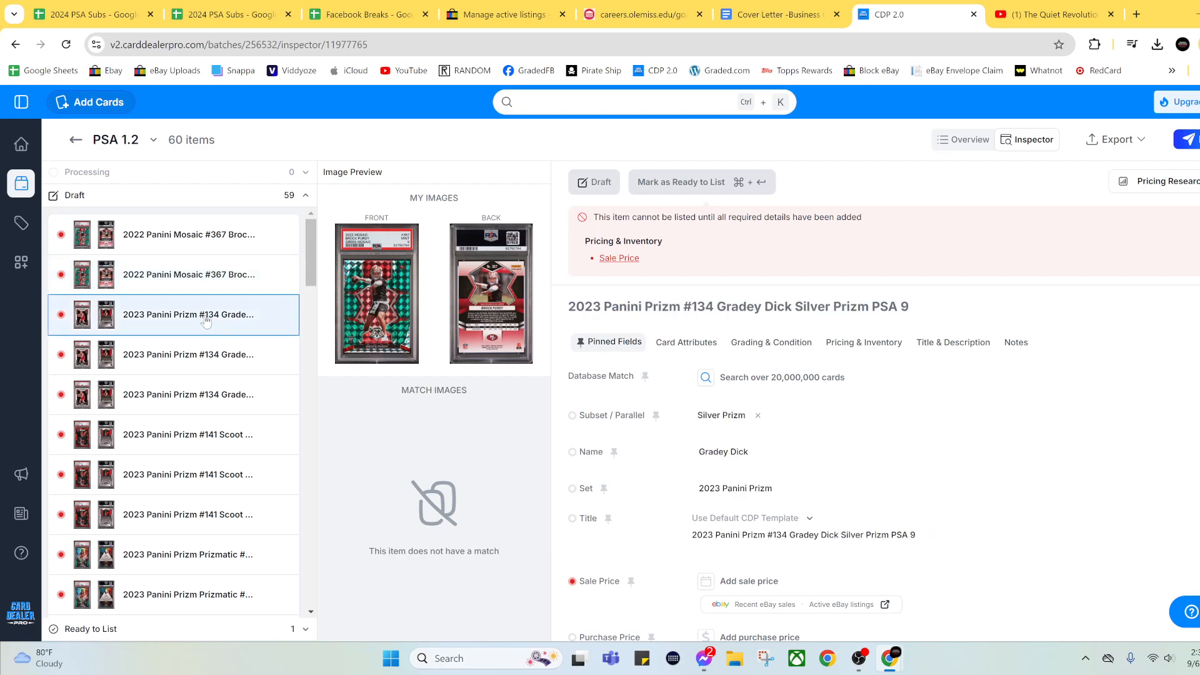
left_click(238, 348)
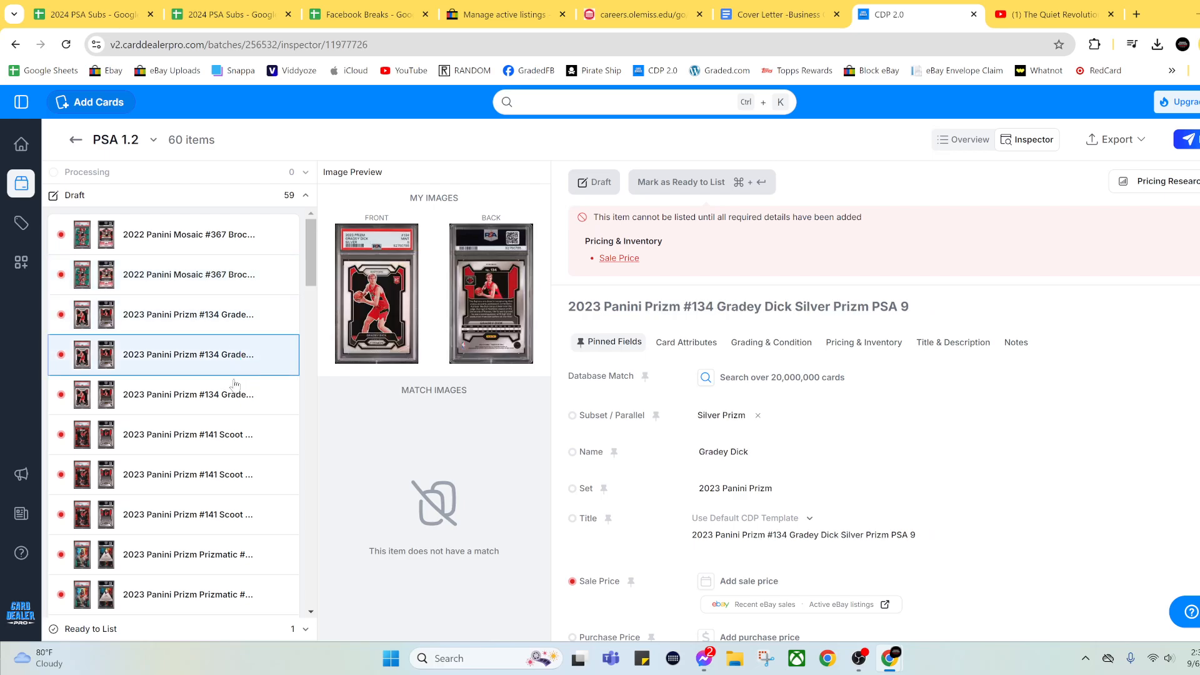
left_click(236, 387)
left_click(225, 323)
left_click(225, 360)
left_click(223, 405)
Review recent eBay sales for the first 2023 Panini Prizm #134 Gradey Dick Silver Prizm PSA 9 draft and close the results
left_click(215, 321)
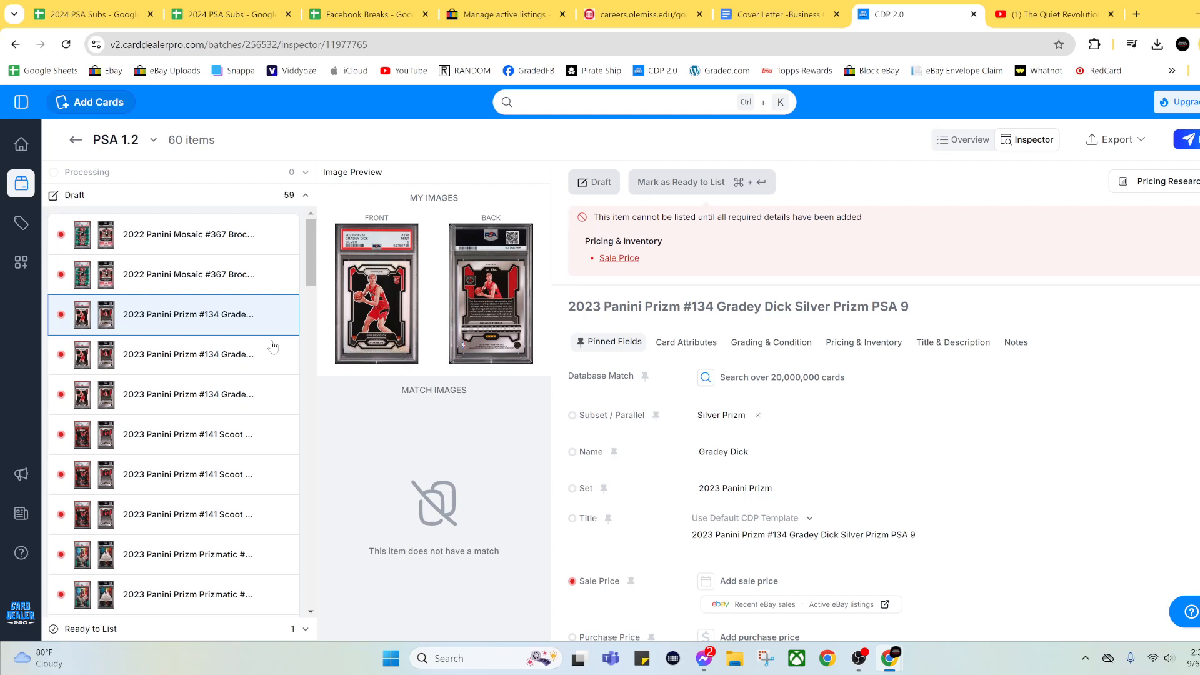
left_click(778, 603)
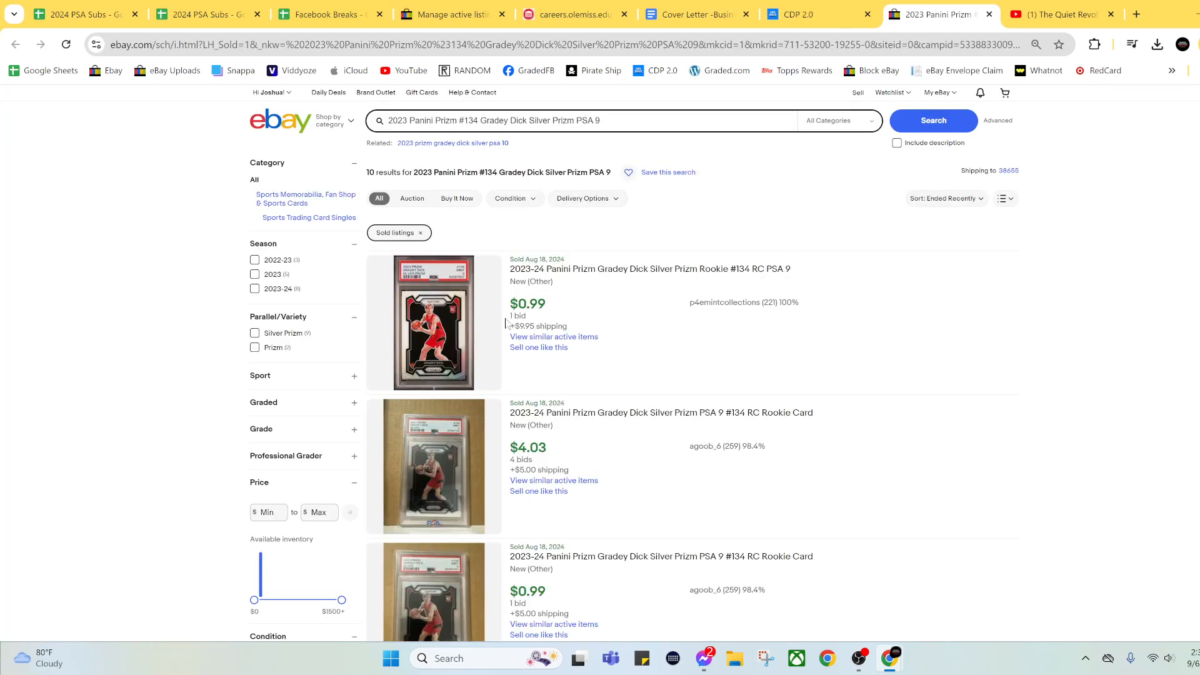
scroll(507, 466, "down", 1)
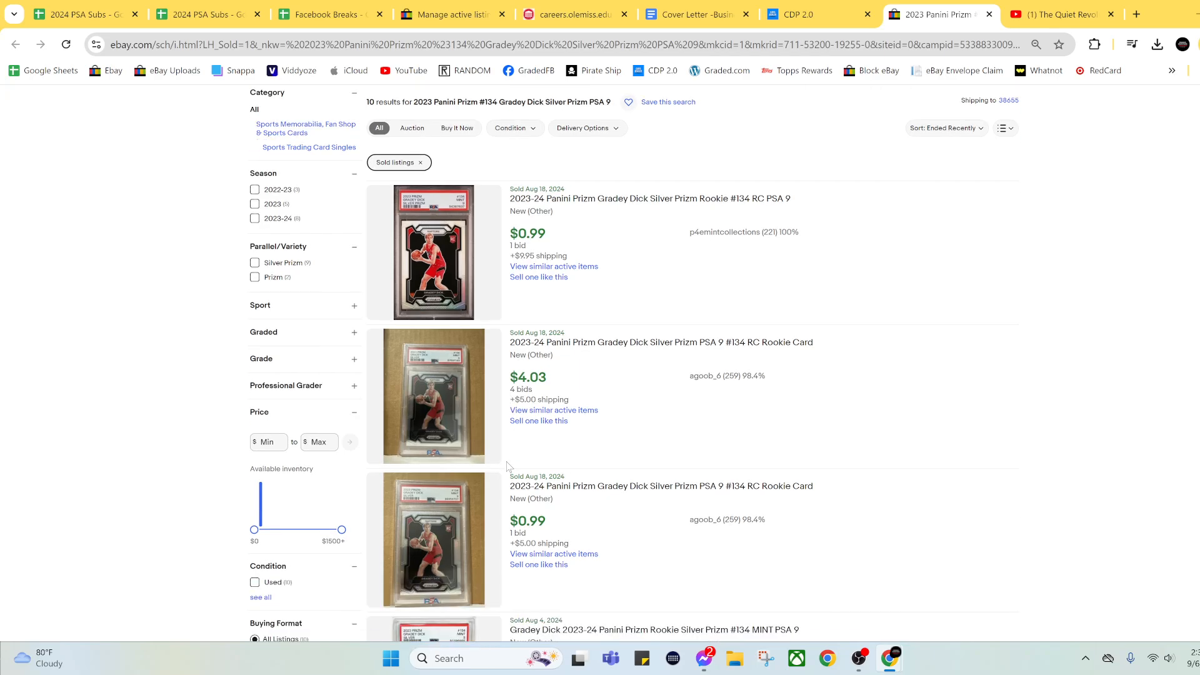
scroll(507, 466, "down", 3)
scroll(507, 466, "down", 3)
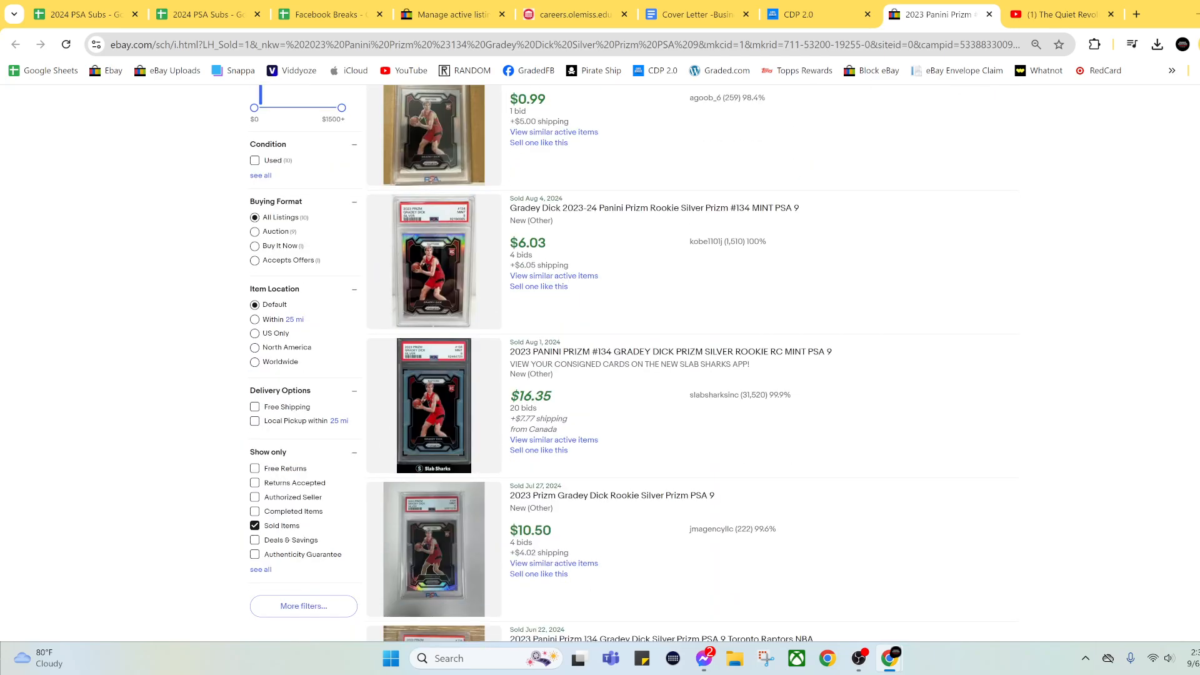
scroll(506, 466, "down", 3)
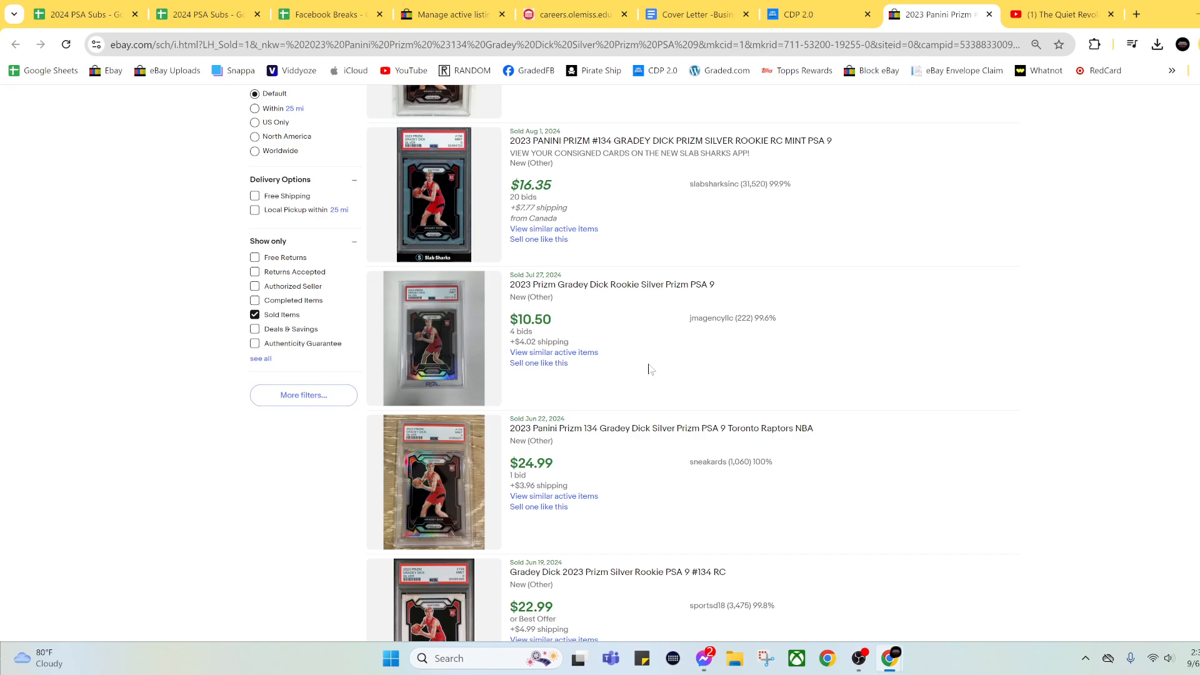
left_click(989, 15)
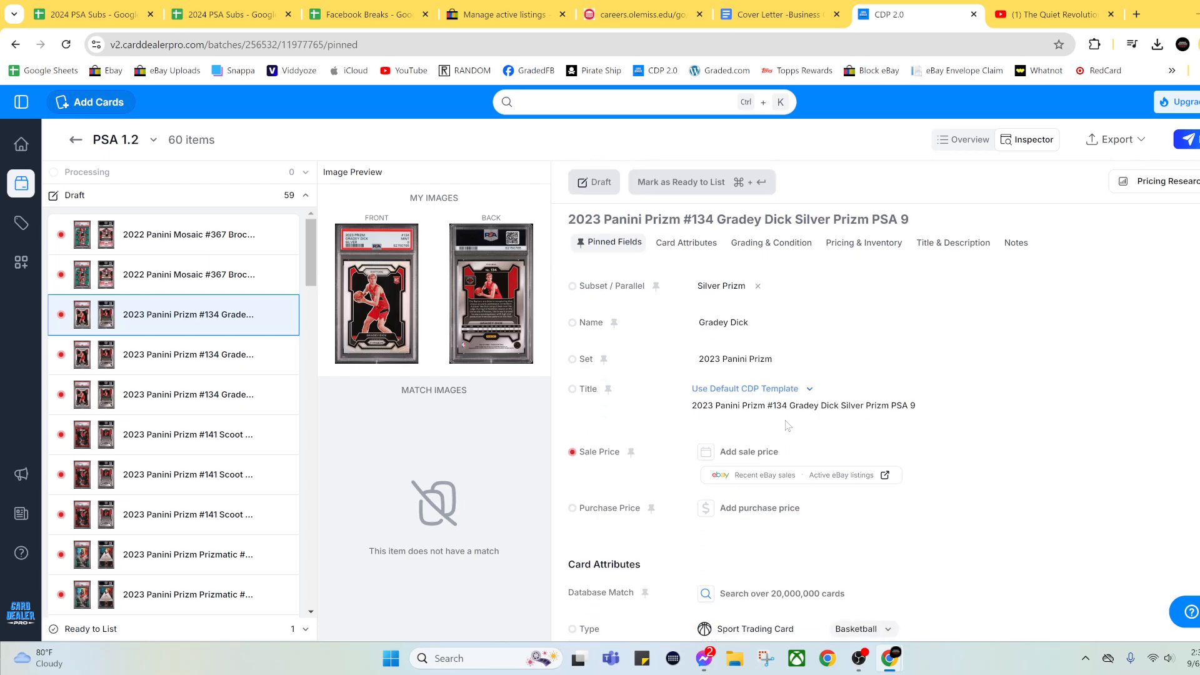
Set the Gradey Dick Silver Prizm card's sale price to $40 and mark it as ready to list
left_click(758, 456)
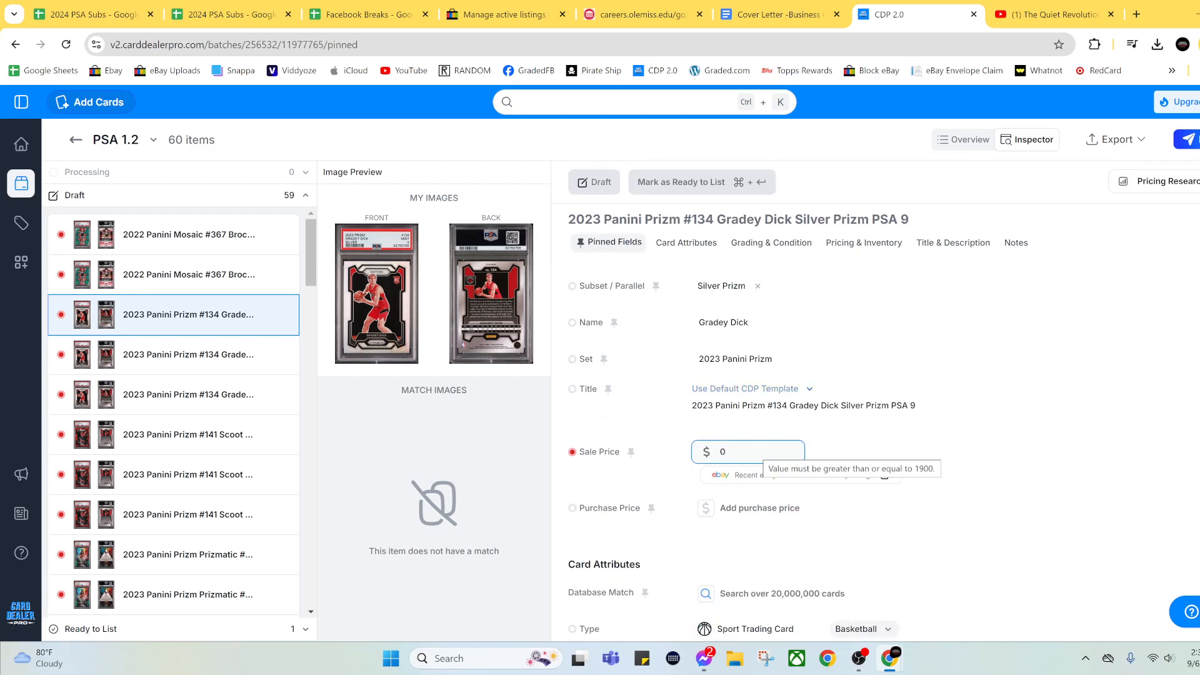
type("40")
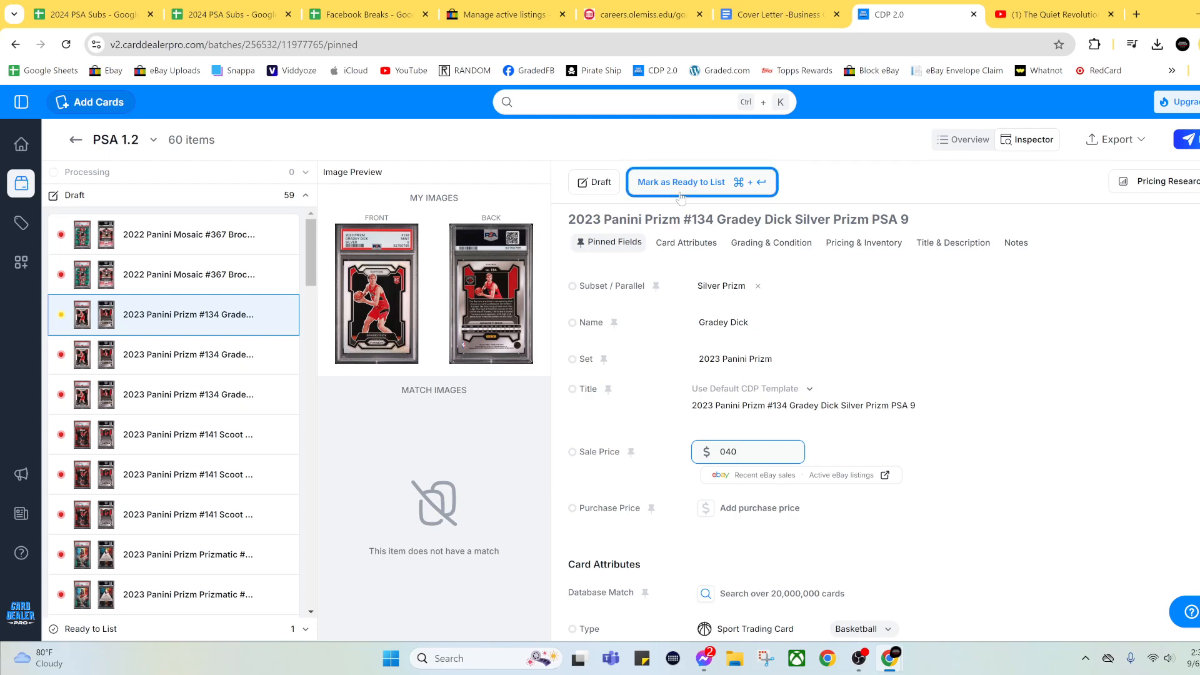
left_click(681, 197)
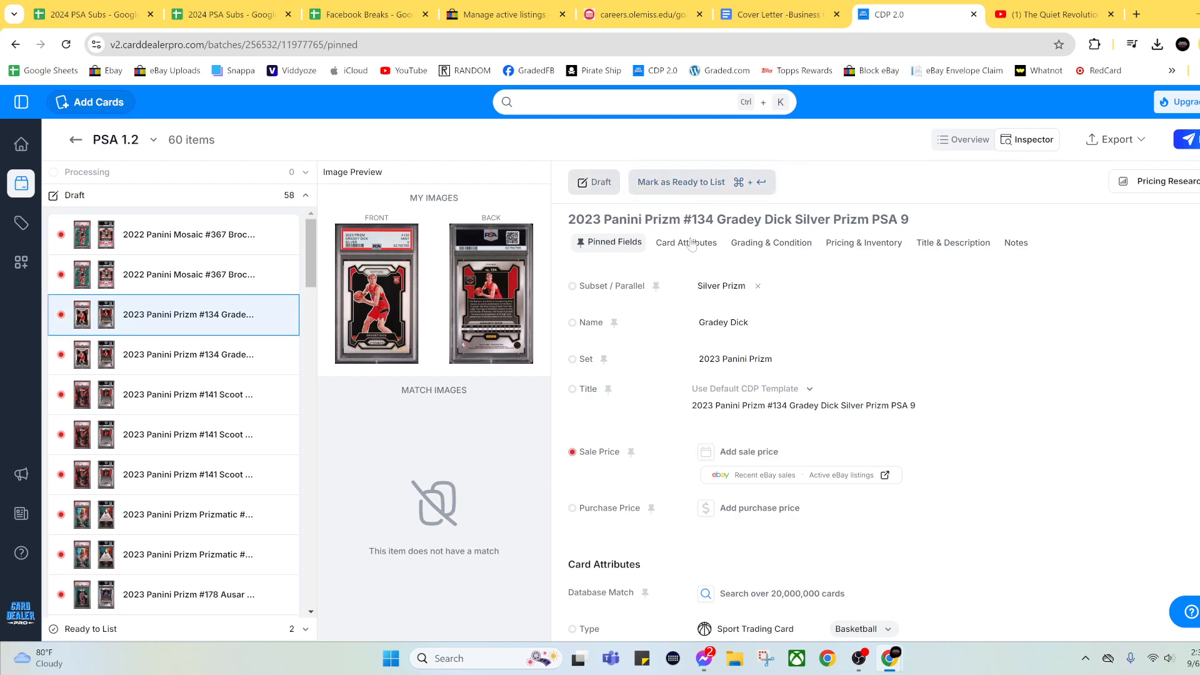
Review recent eBay sales for the 2023 Panini Prizm #141 Scoot Henderson Red Ice PSA 9 and close the results
left_click(187, 394)
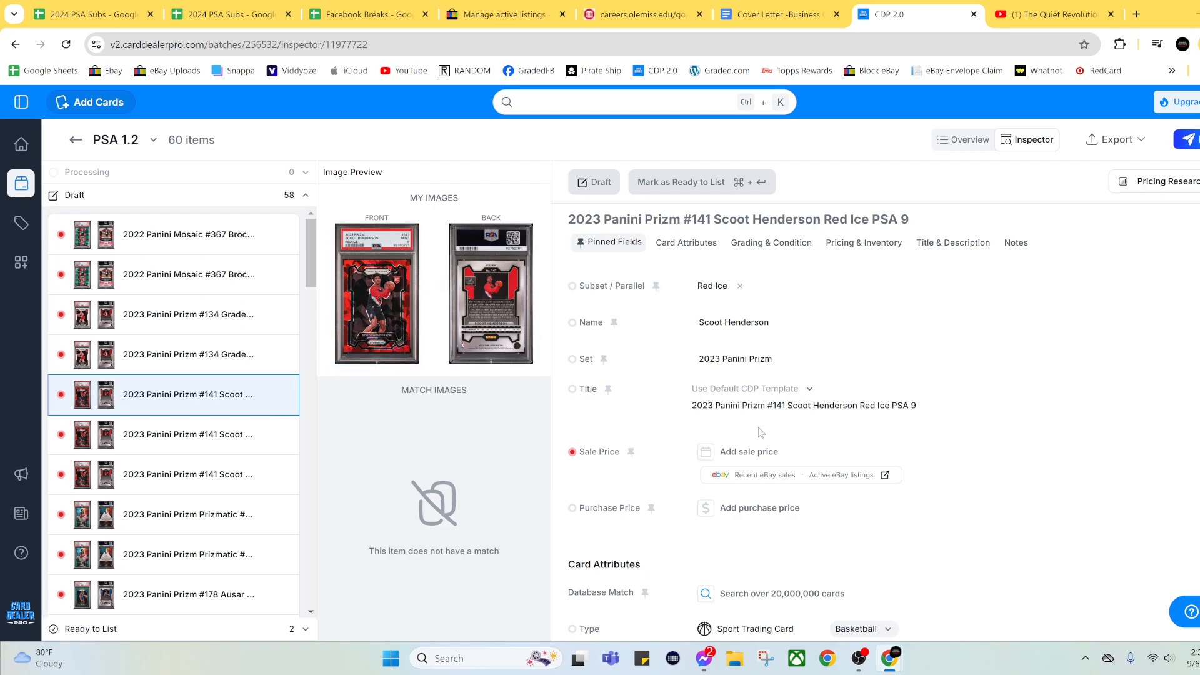
left_click(751, 482)
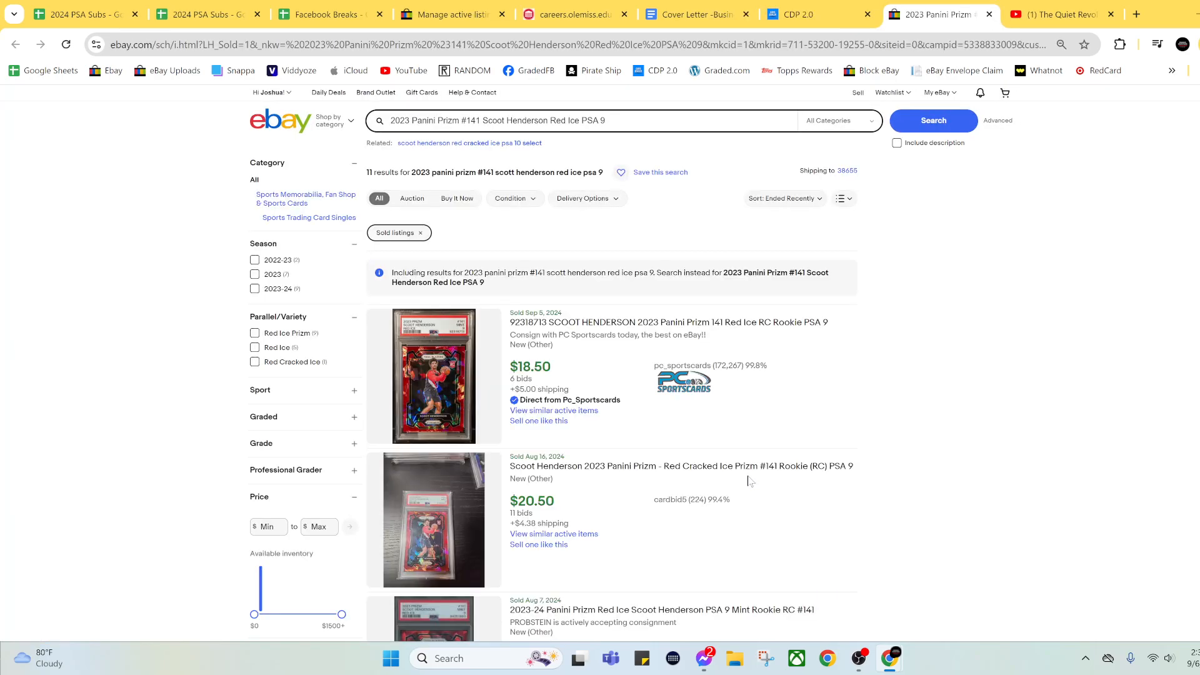
scroll(749, 474, "down", 2)
scroll(747, 472, "down", 3)
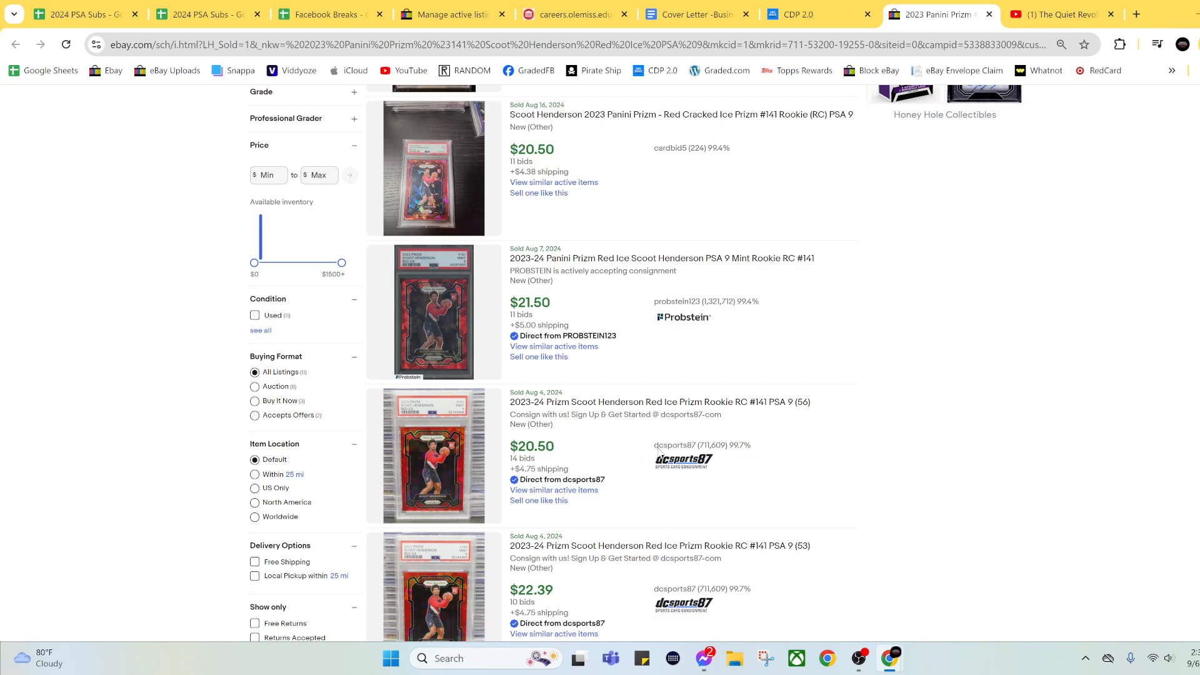
scroll(701, 451, "up", 3)
scroll(701, 452, "up", 2)
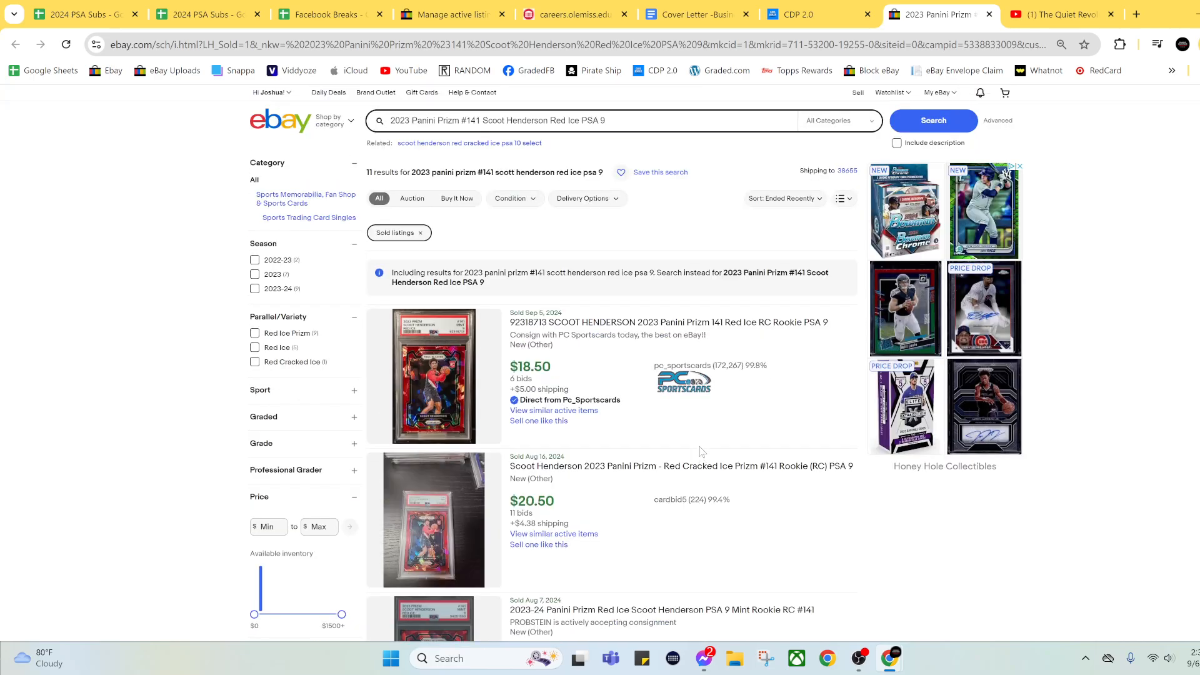
scroll(701, 451, "down", 9)
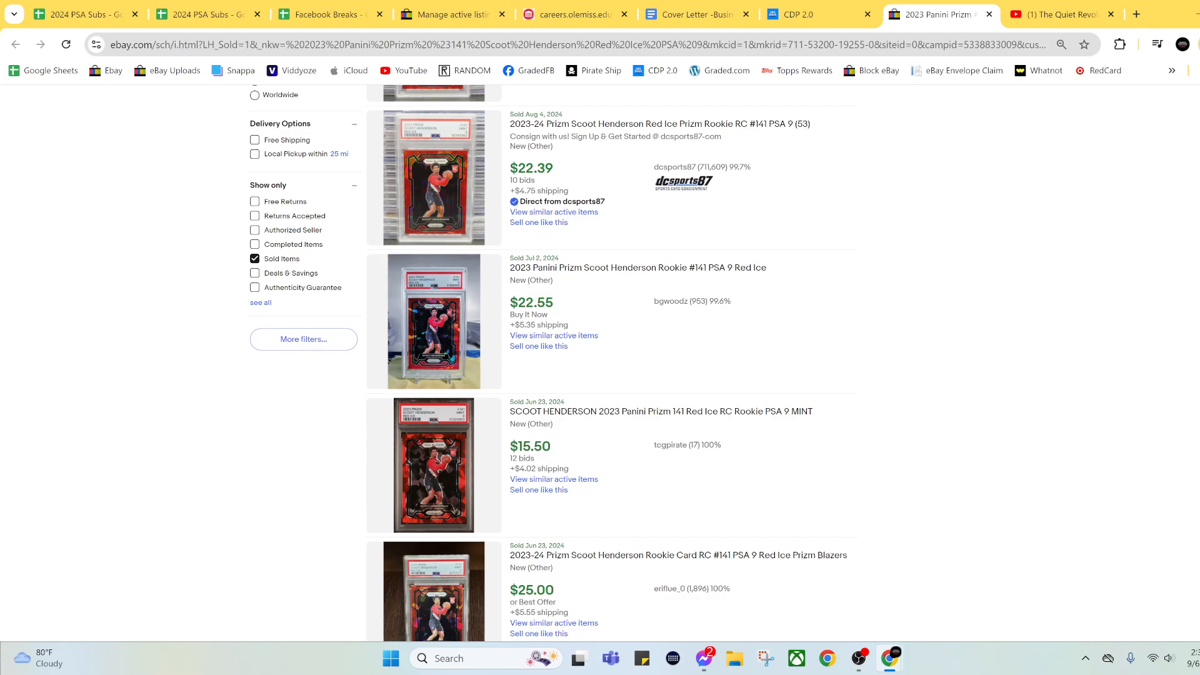
scroll(703, 451, "down", 6)
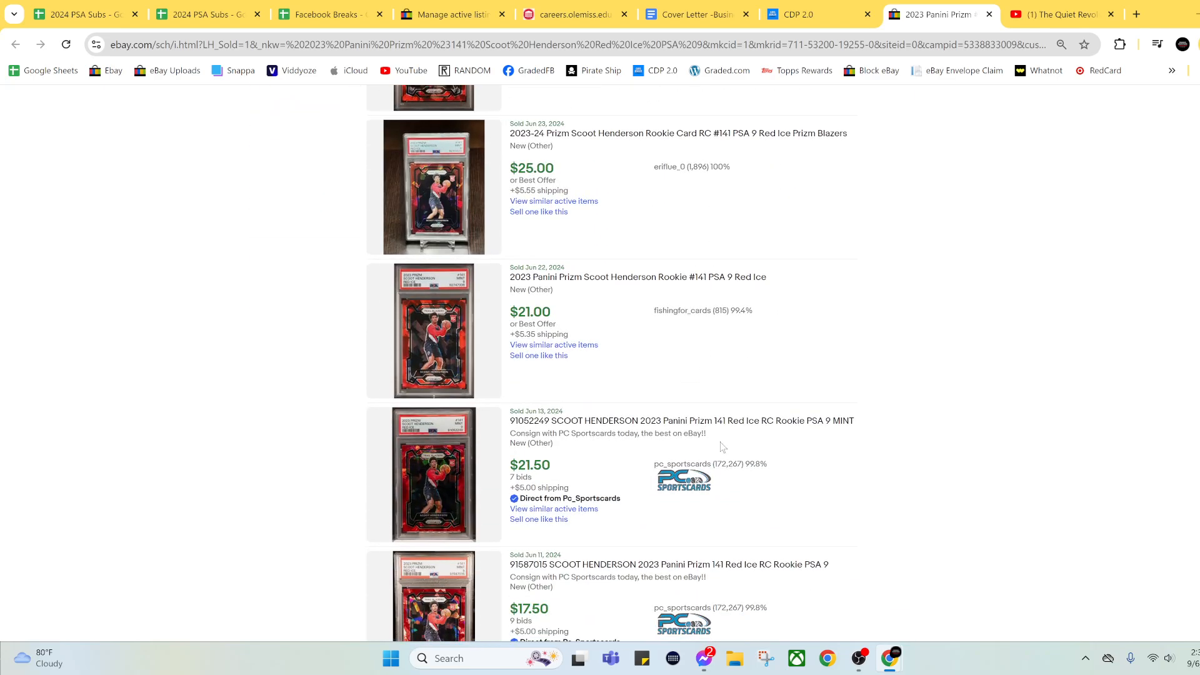
scroll(722, 446, "up", 7)
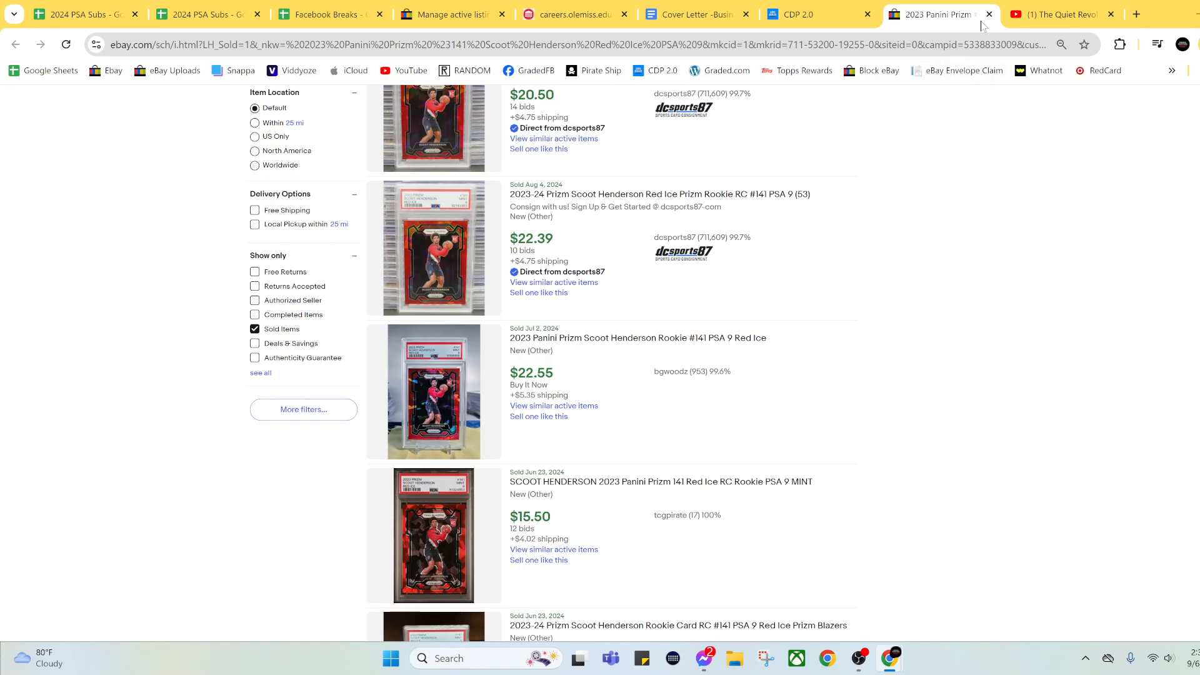
left_click(989, 13)
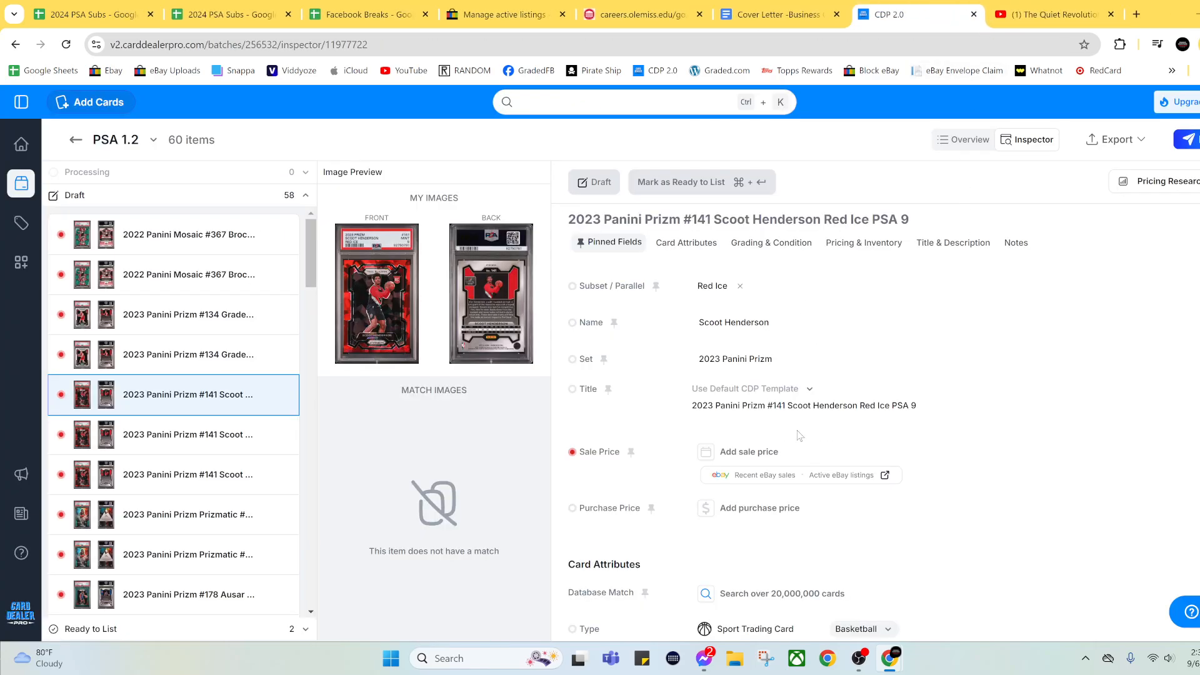
Set the Scoot Henderson Red Ice card's sale price to $60 and mark it as ready to list
left_click(750, 451)
type("060")
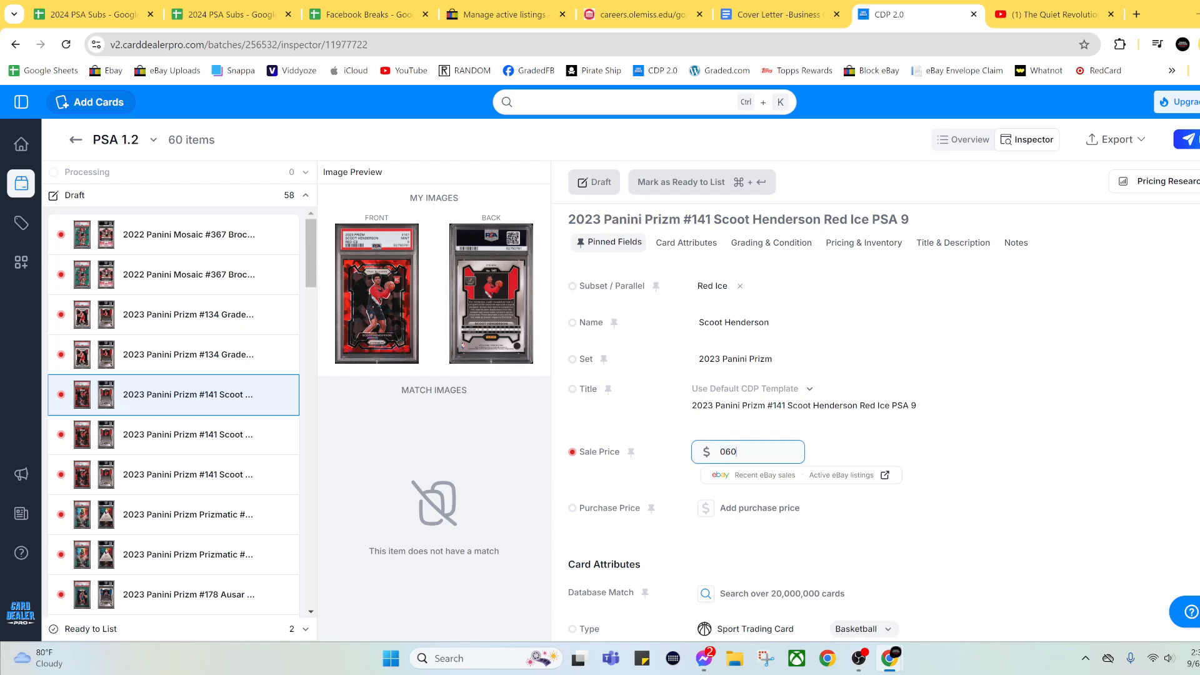
left_click(680, 182)
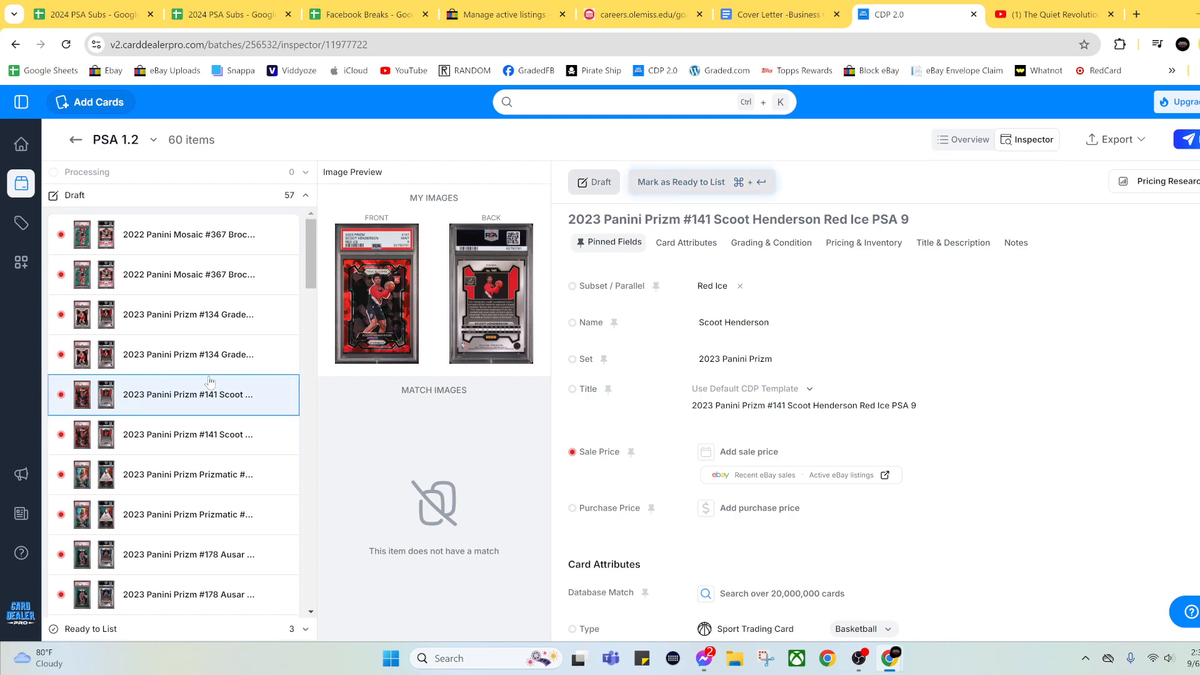
Review recent eBay sales for the first 2023 Panini Prizm Prizmatic #6 CJ Stroud Prizmatic-Green Prizm PSA 10 draft and close the results
scroll(209, 381, "down", 1)
left_click(208, 400)
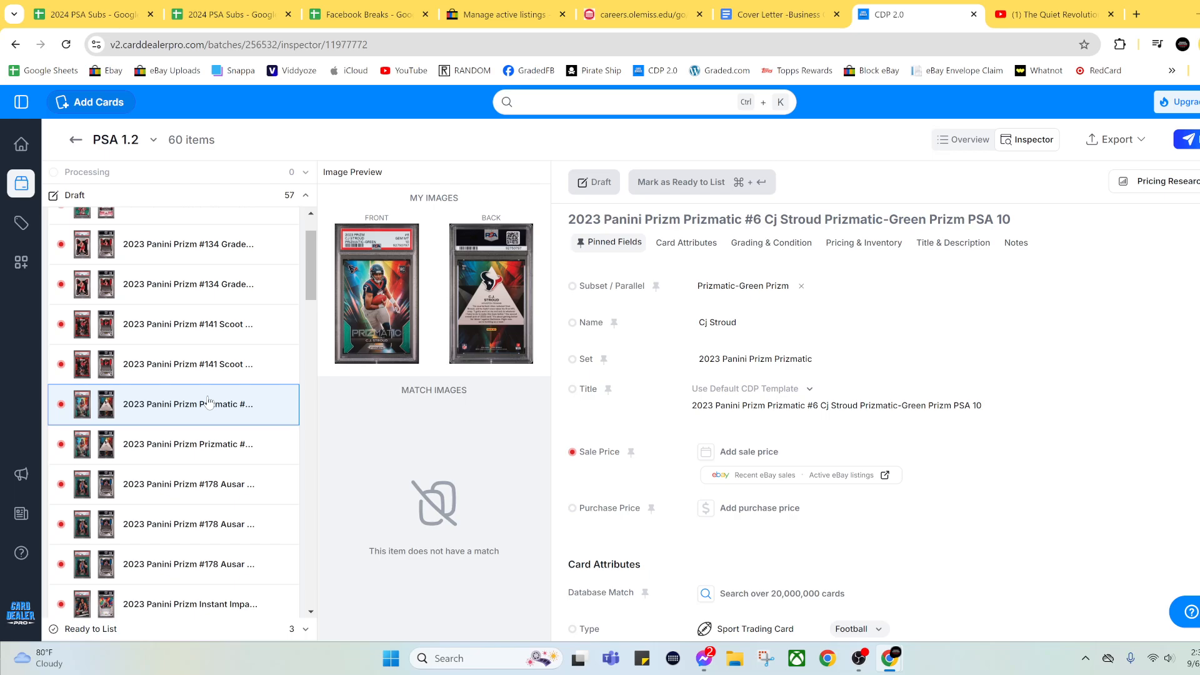
left_click(774, 452)
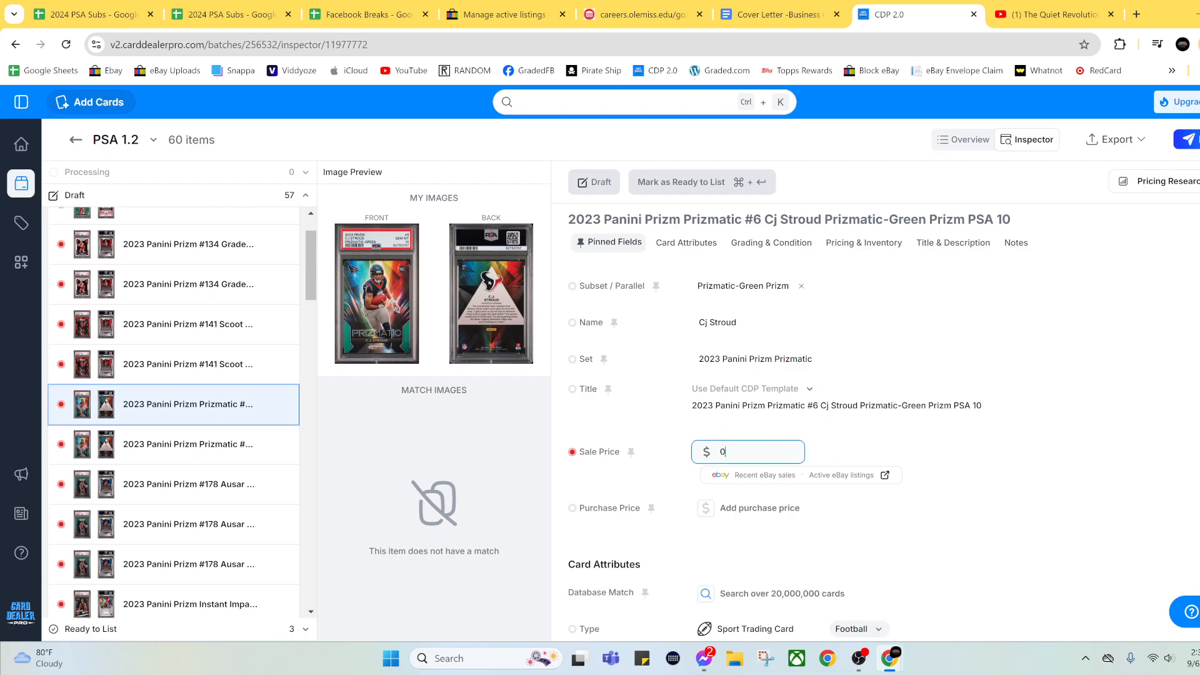
left_click(762, 479)
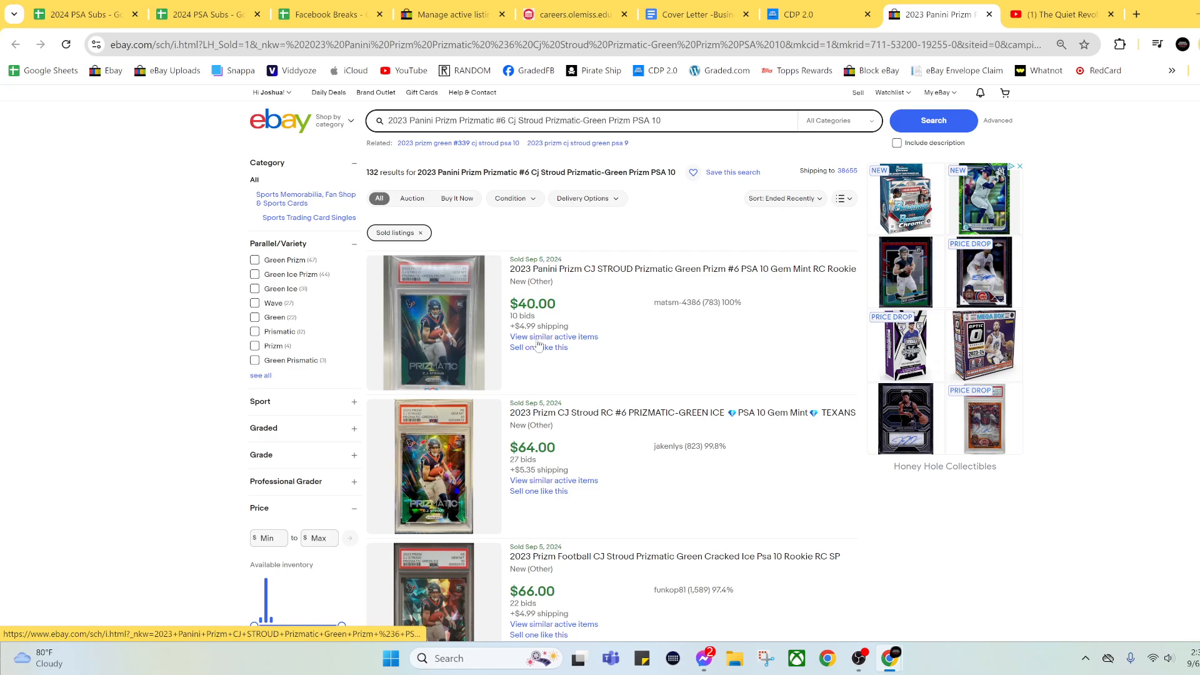
scroll(538, 344, "down", 2)
scroll(537, 345, "down", 2)
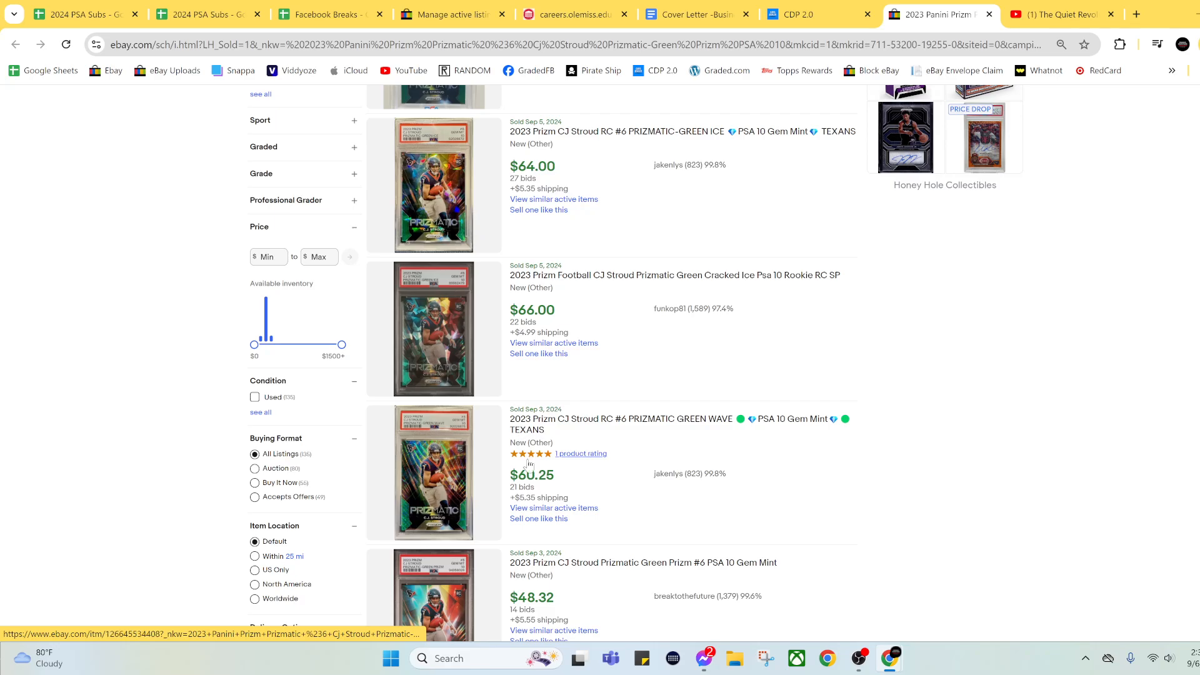
scroll(517, 296, "up", 4)
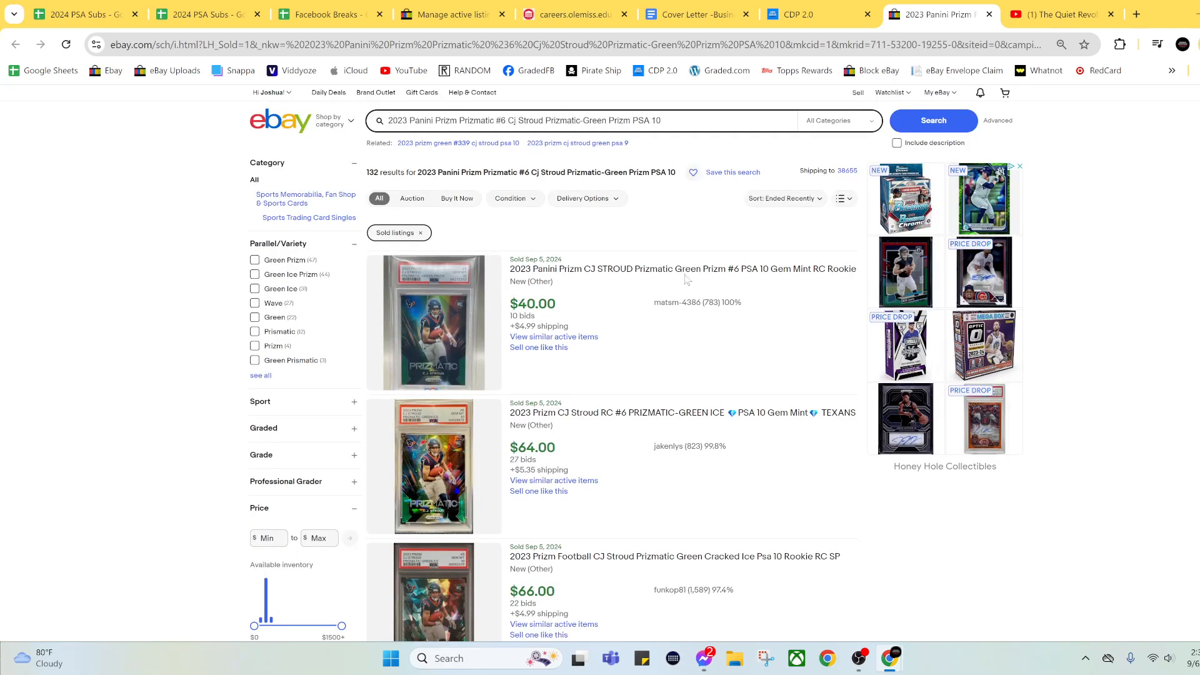
left_click(989, 14)
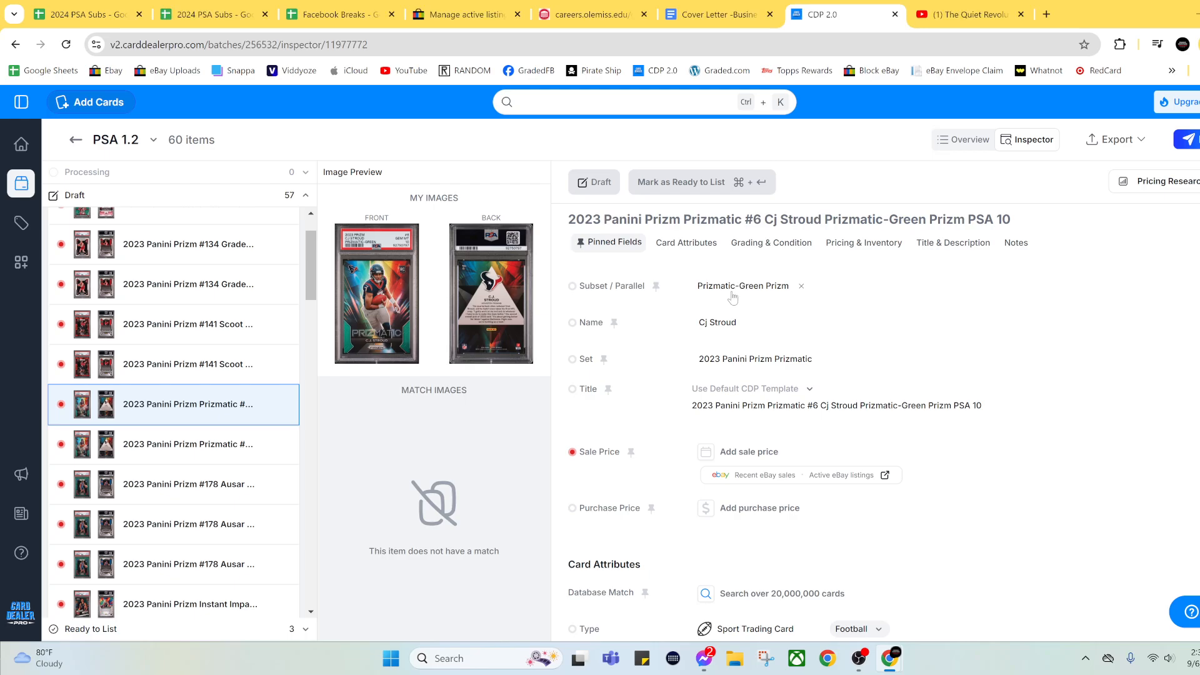
Set the CJ Stroud Prizmatic-Green Prizm card's sale price to $65 and mark it as ready to list
left_click(739, 456)
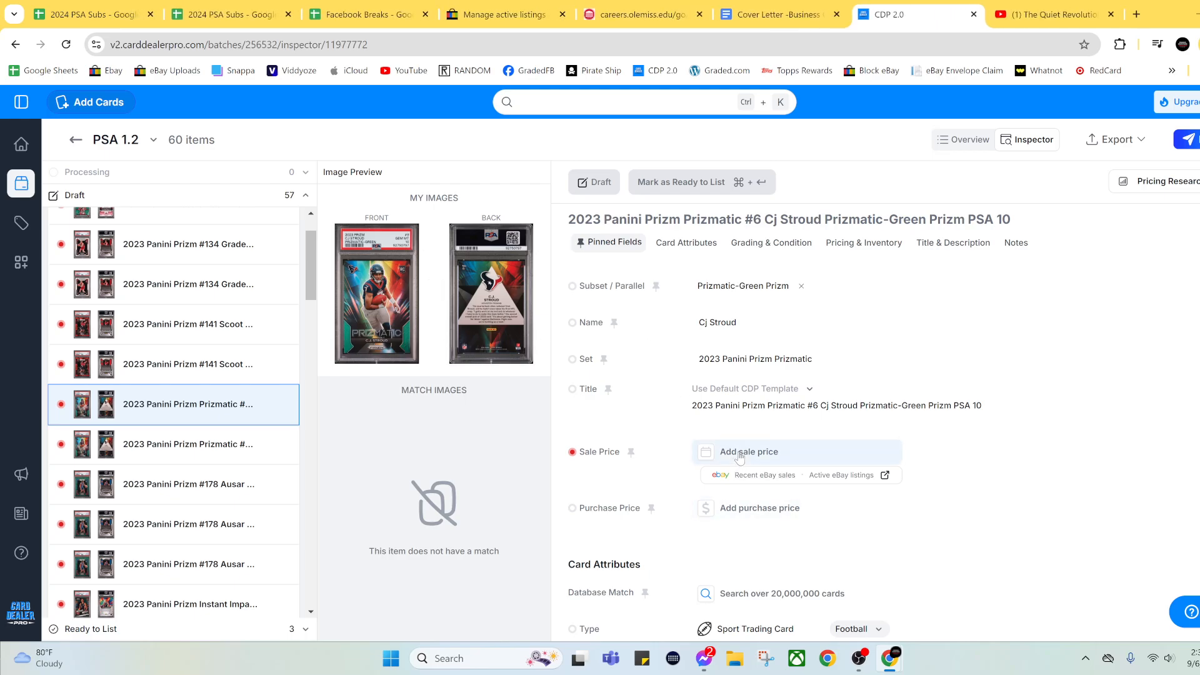
type("65")
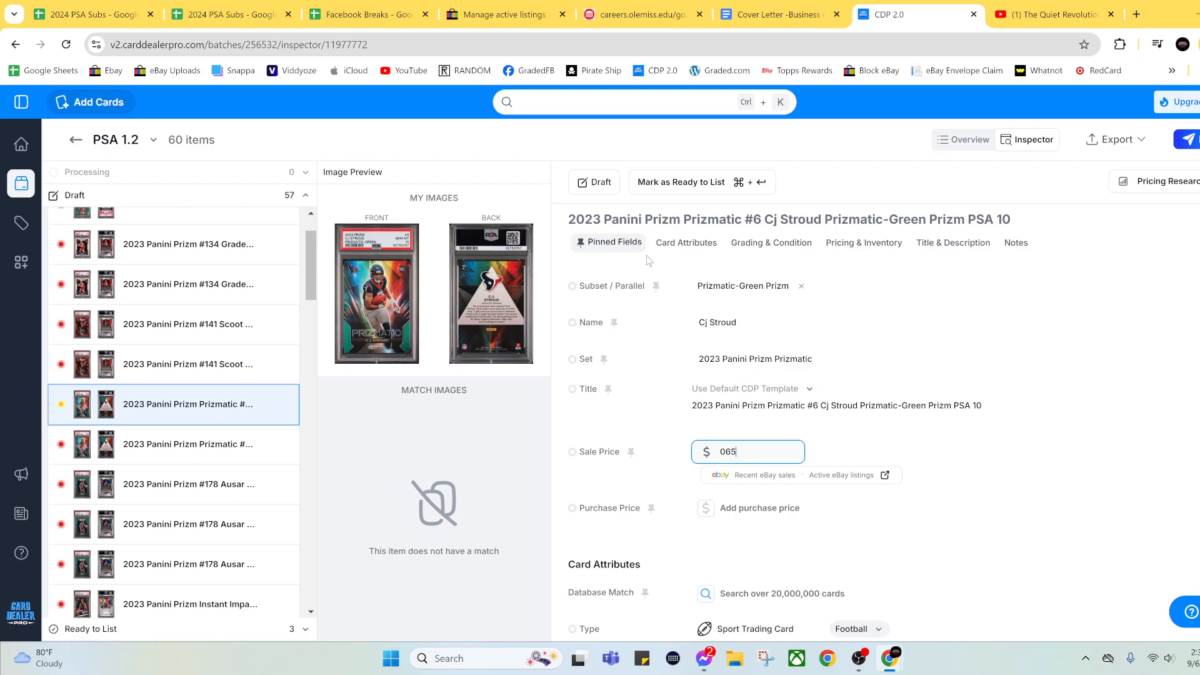
left_click(685, 196)
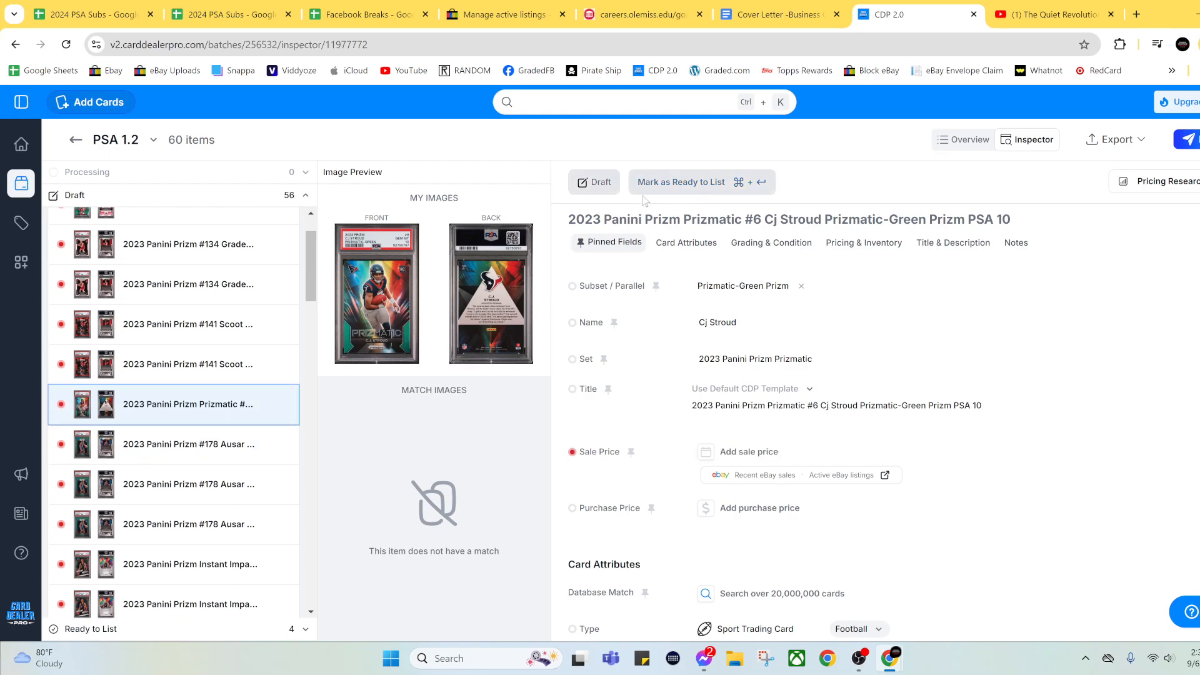
Review recent eBay sales for the first 2023 Panini Prizm #178 Ausar Thompson Green Prizm PSA 10 draft and close the results
scroll(181, 300, "down", 1)
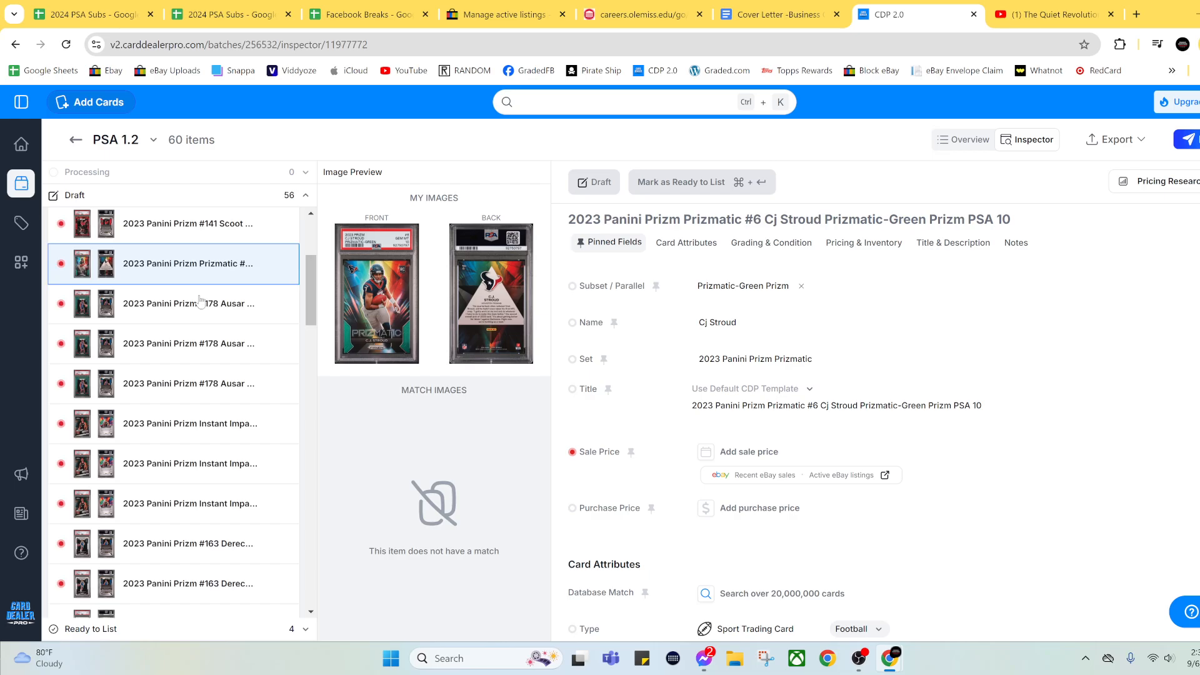
left_click(165, 303)
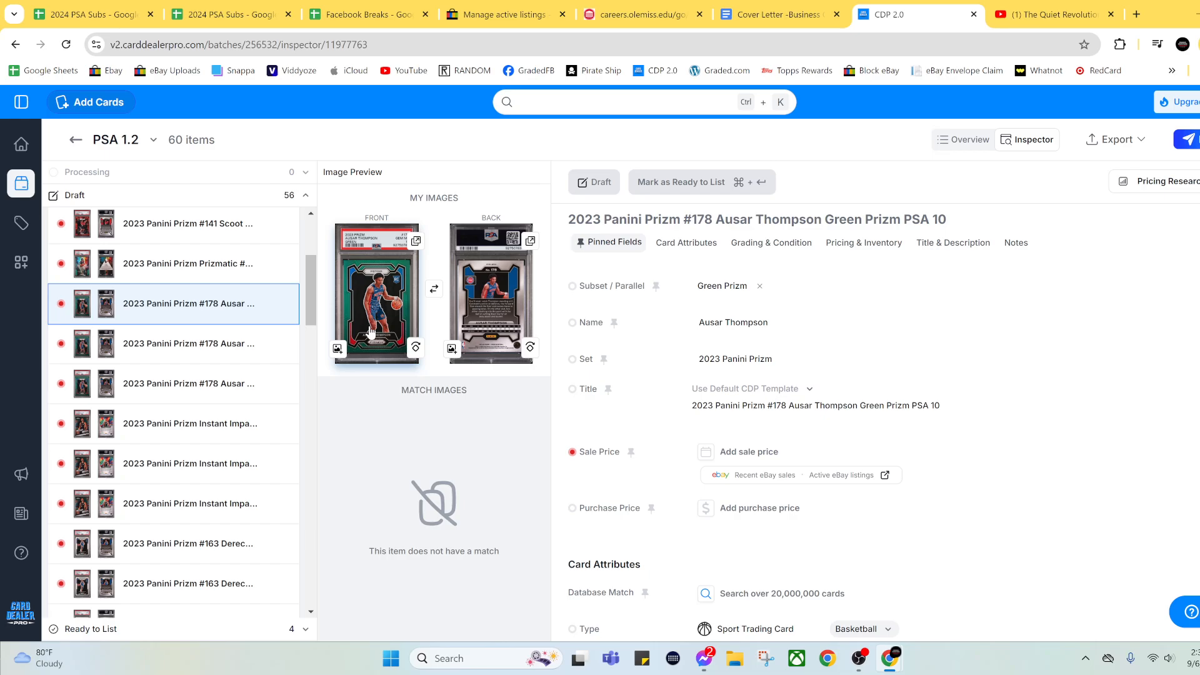
left_click(779, 476)
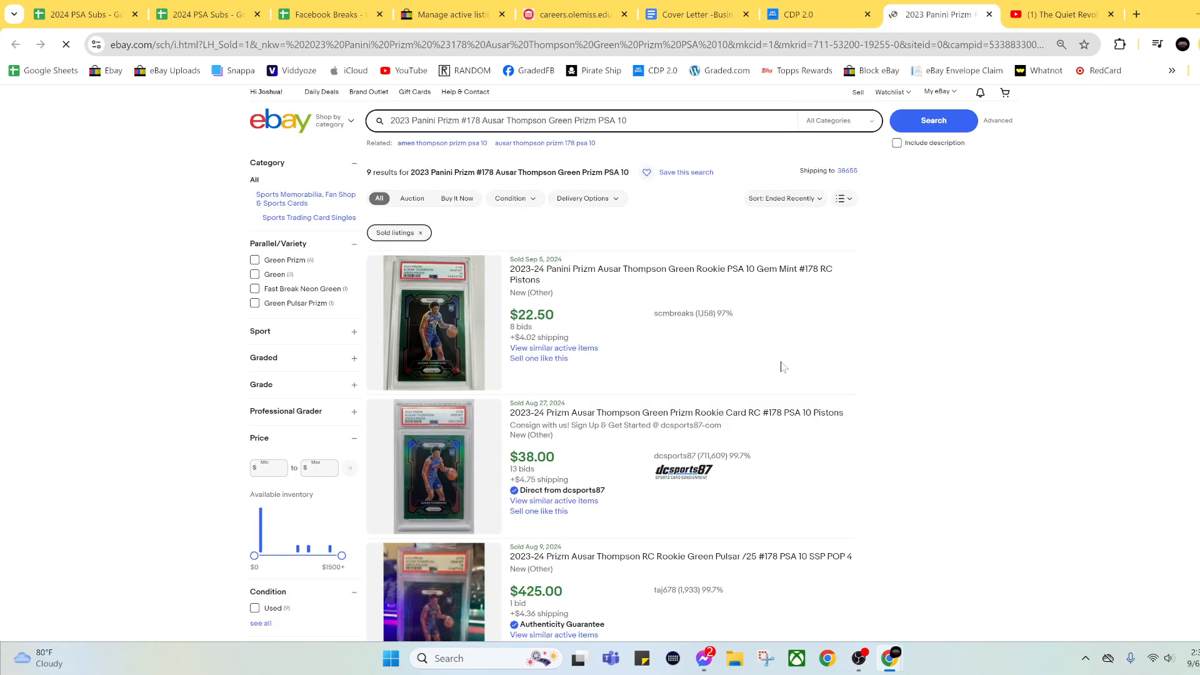
scroll(755, 367, "down", 1)
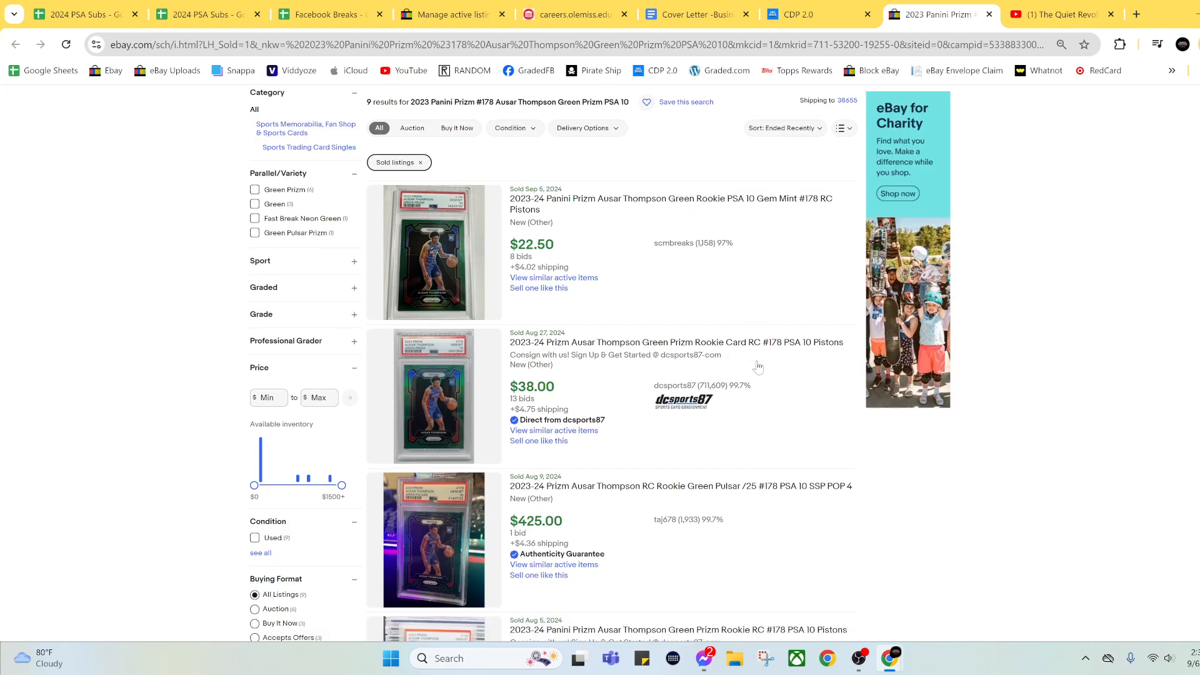
scroll(597, 383, "down", 2)
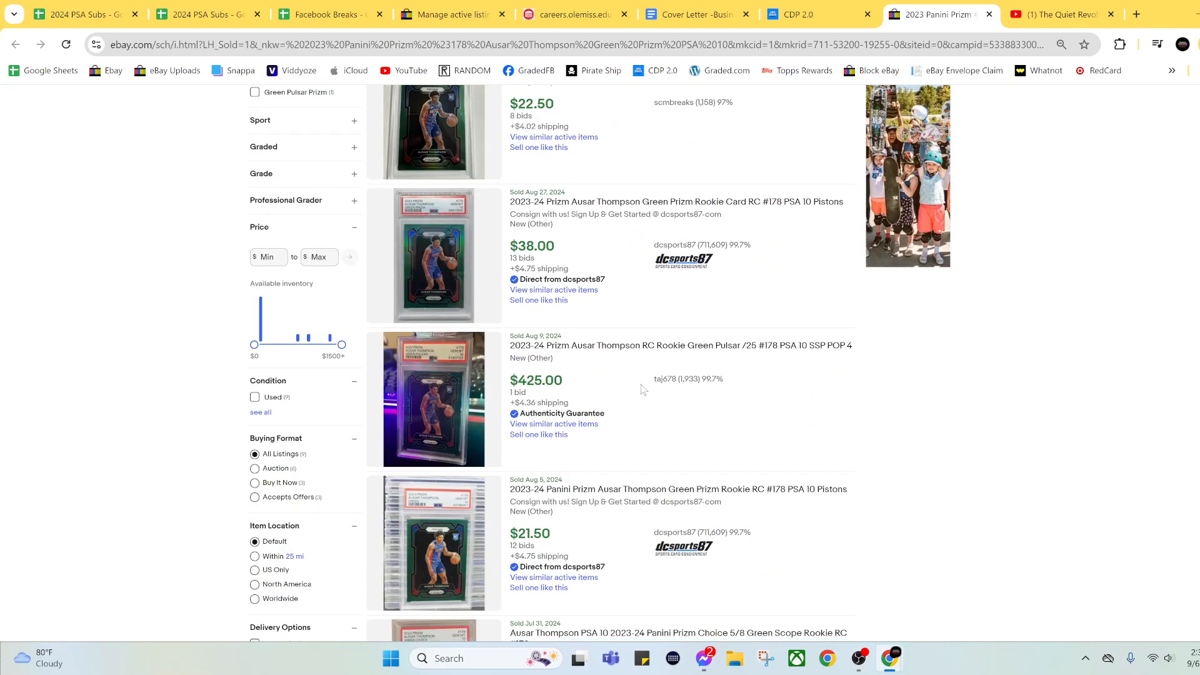
scroll(640, 389, "down", 2)
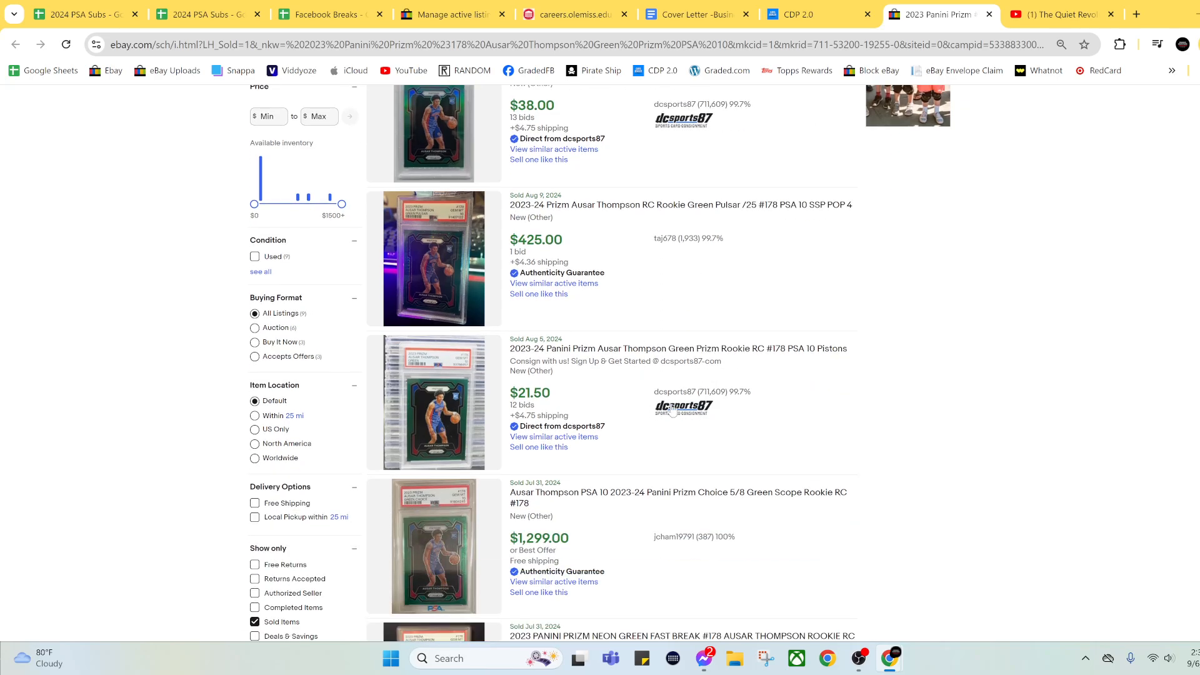
scroll(672, 409, "down", 3)
scroll(672, 410, "down", 3)
scroll(669, 408, "up", 6)
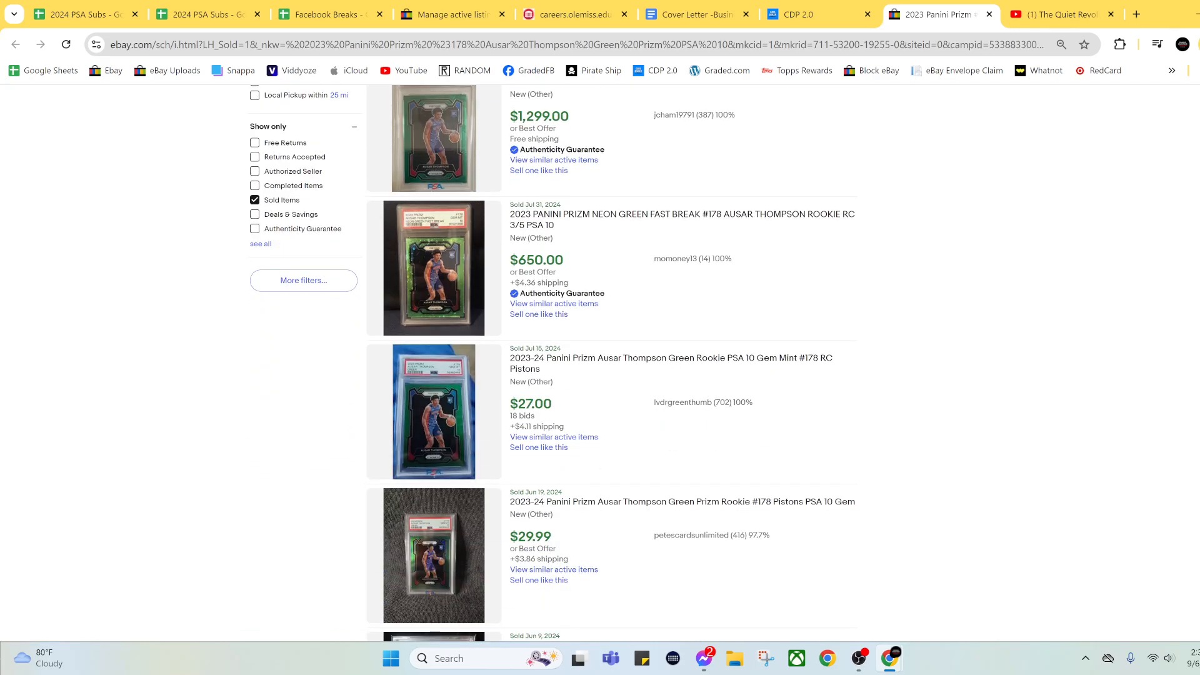
scroll(667, 406, "up", 5)
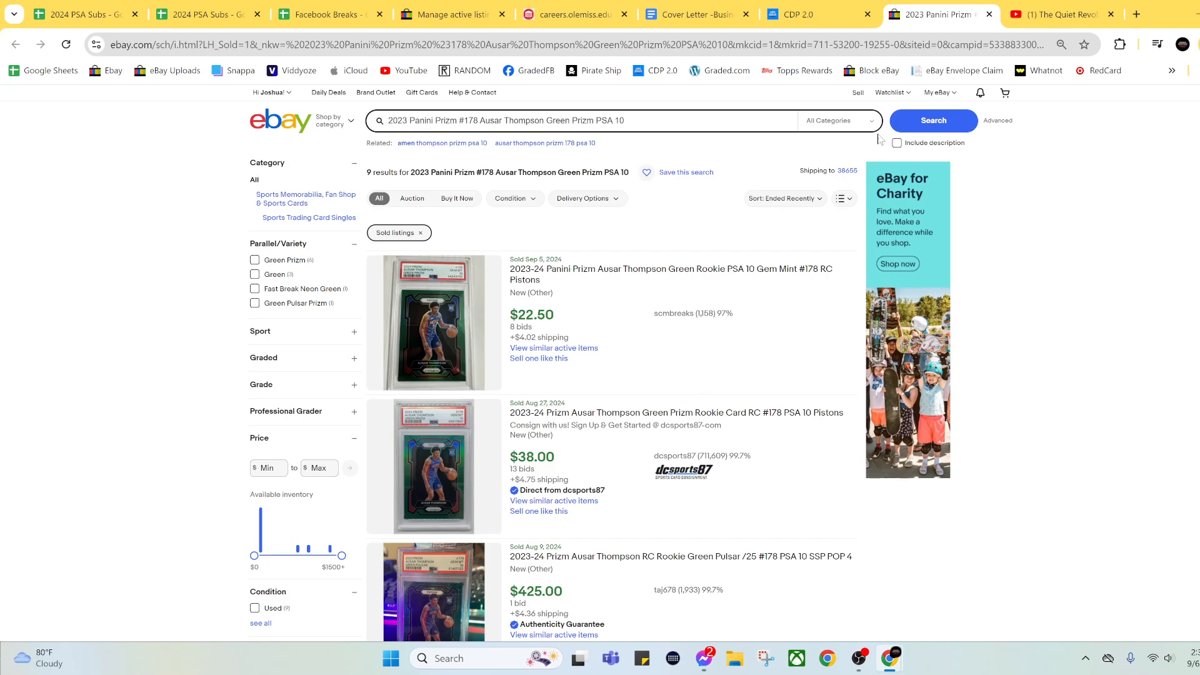
left_click(988, 14)
Set the Ausar Thompson Green Prizm card's sale price to $65 and mark it as ready to list
left_click(747, 451)
type("0")
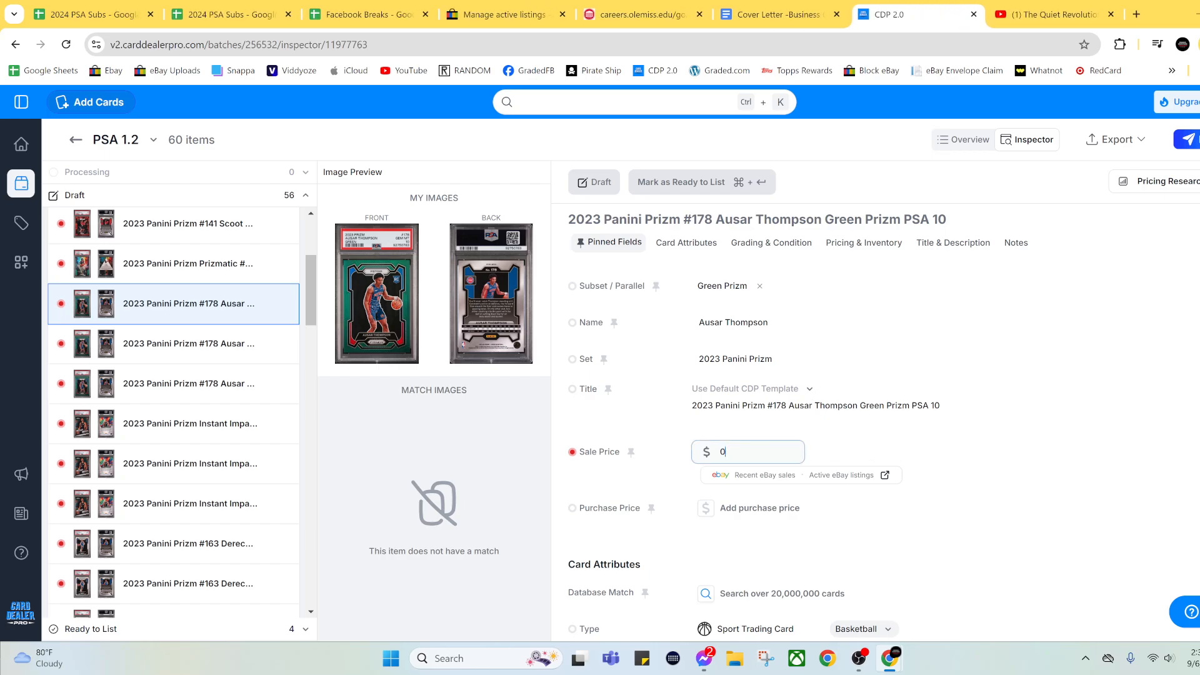
type("65")
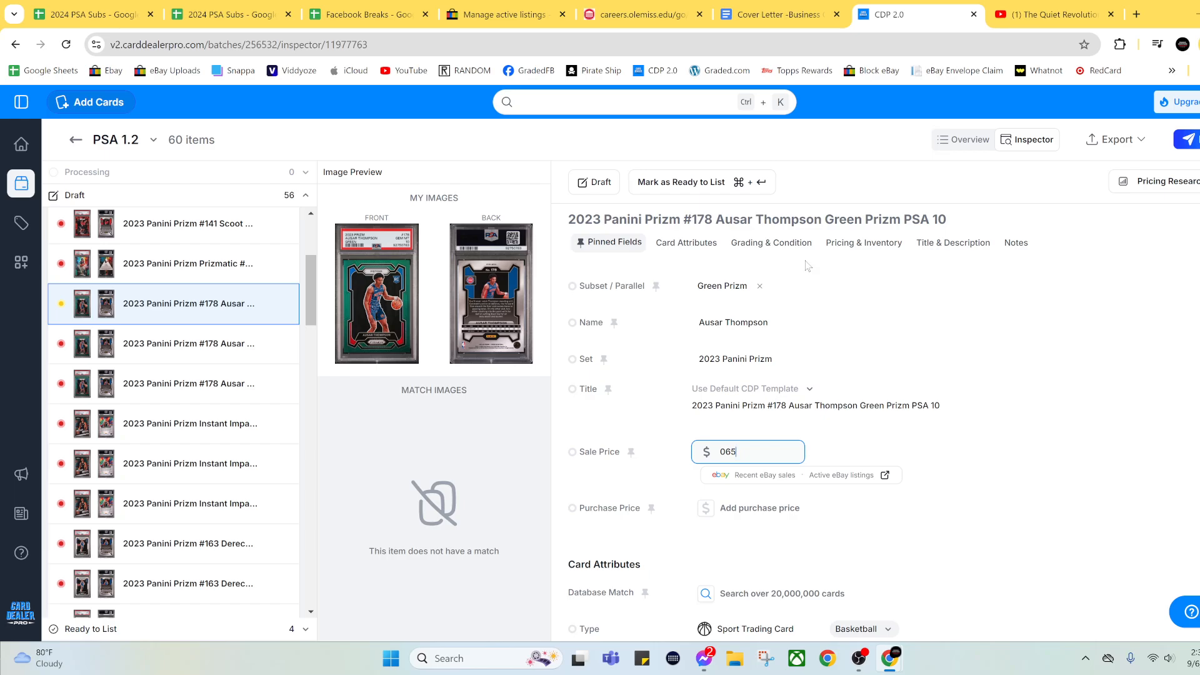
left_click(734, 183)
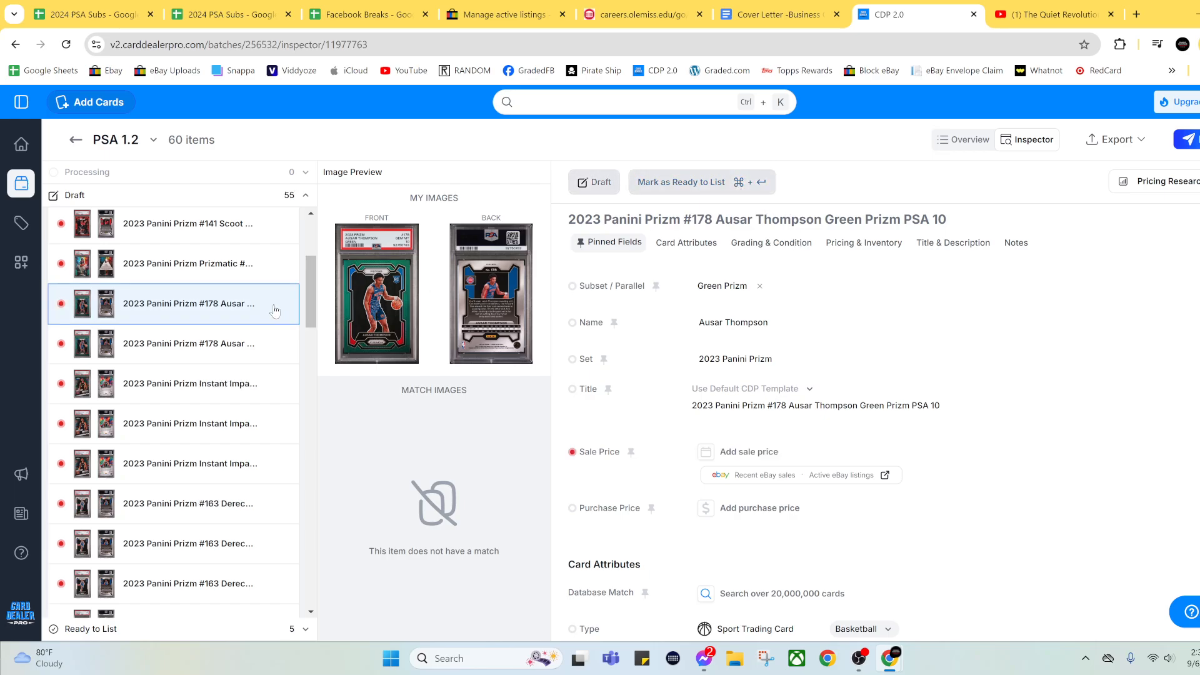
Review recent eBay sales for the first 2023 Panini Prizm Instant Impact #3 Victor Wembanyama PSA 8 draft and close the results
left_click(175, 378)
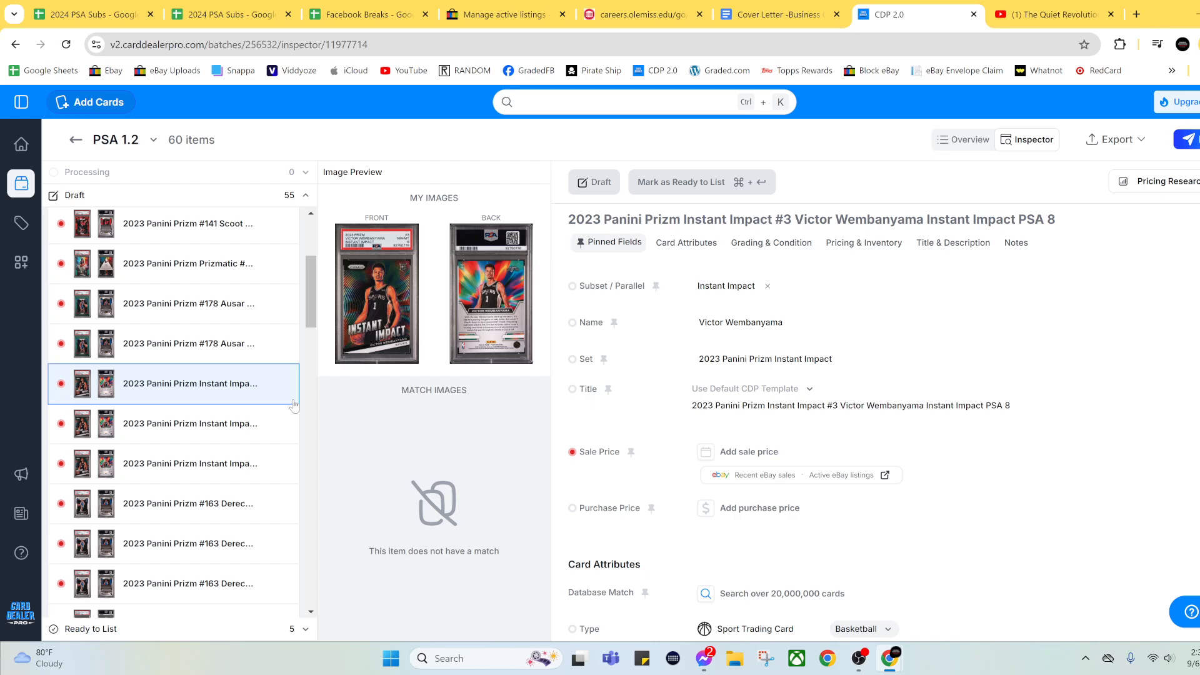
left_click(765, 475)
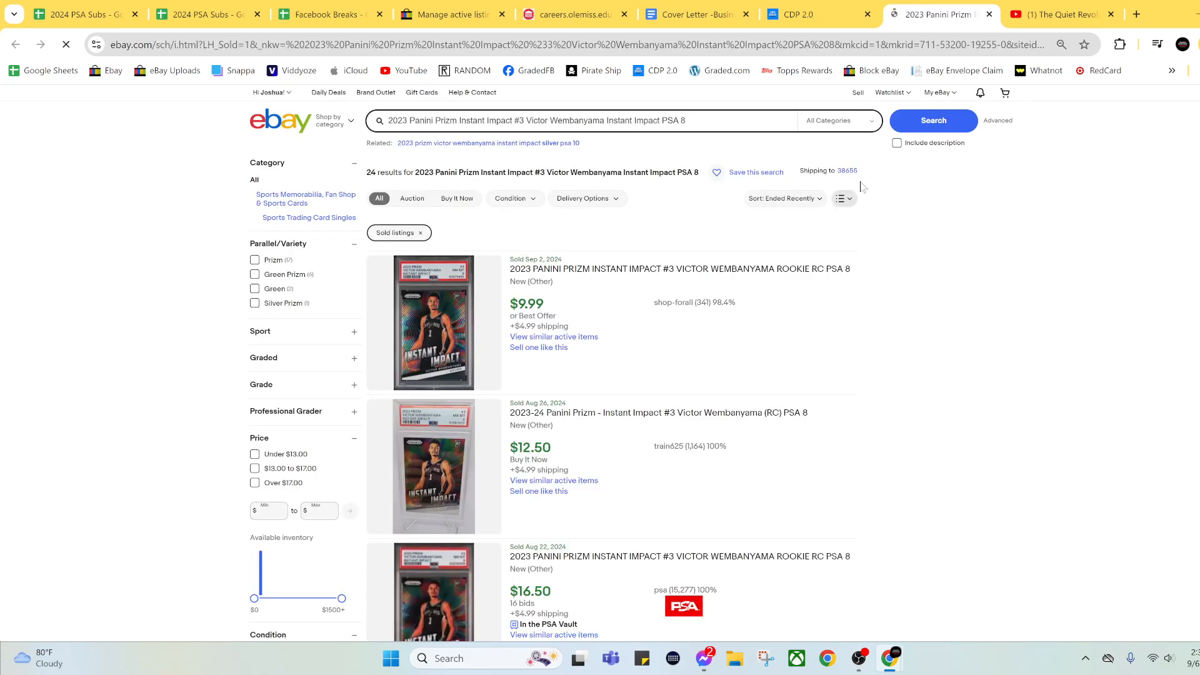
scroll(778, 338, "down", 1)
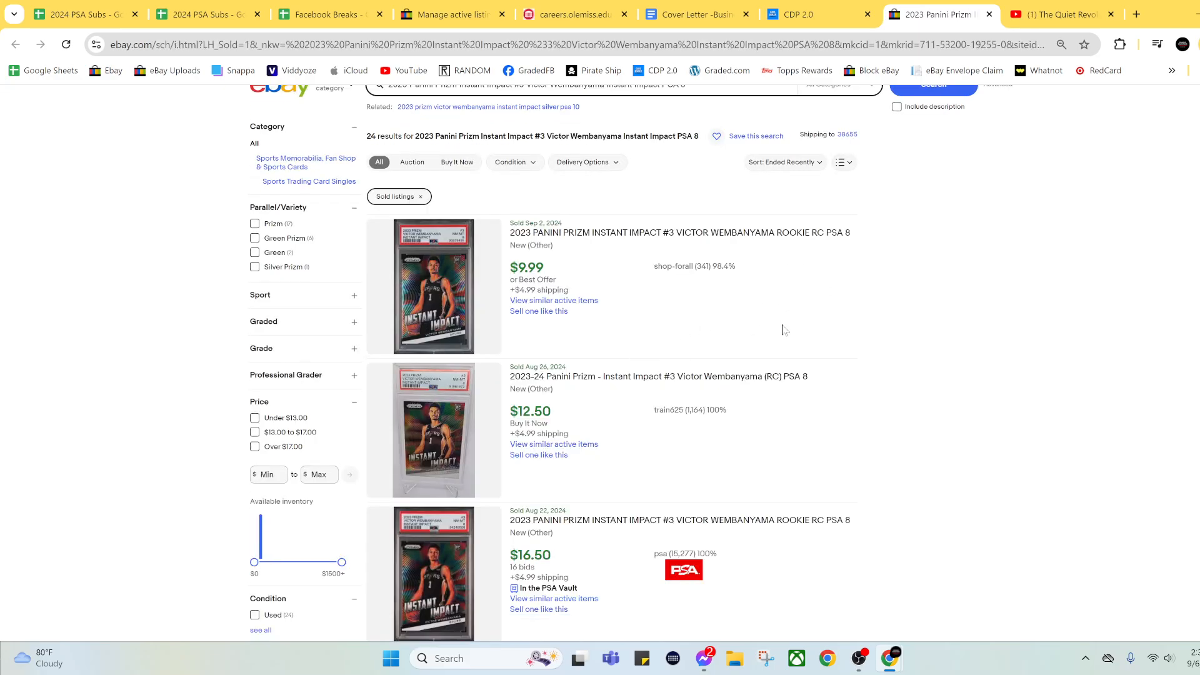
scroll(783, 330, "down", 4)
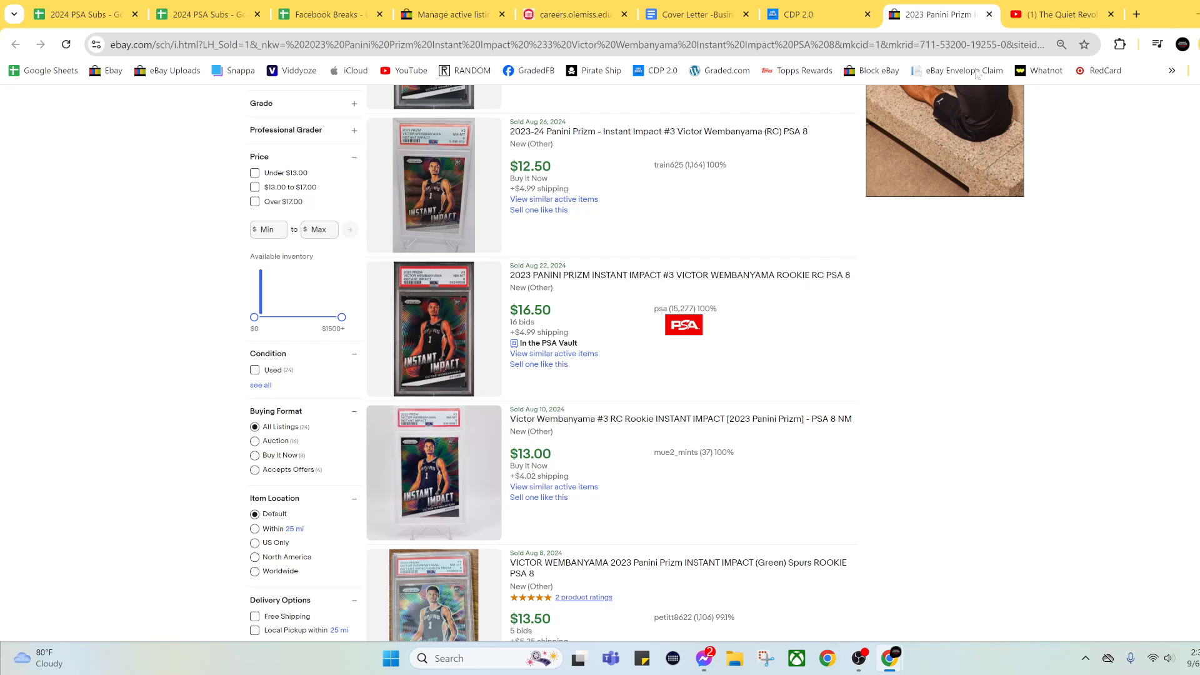
left_click(988, 14)
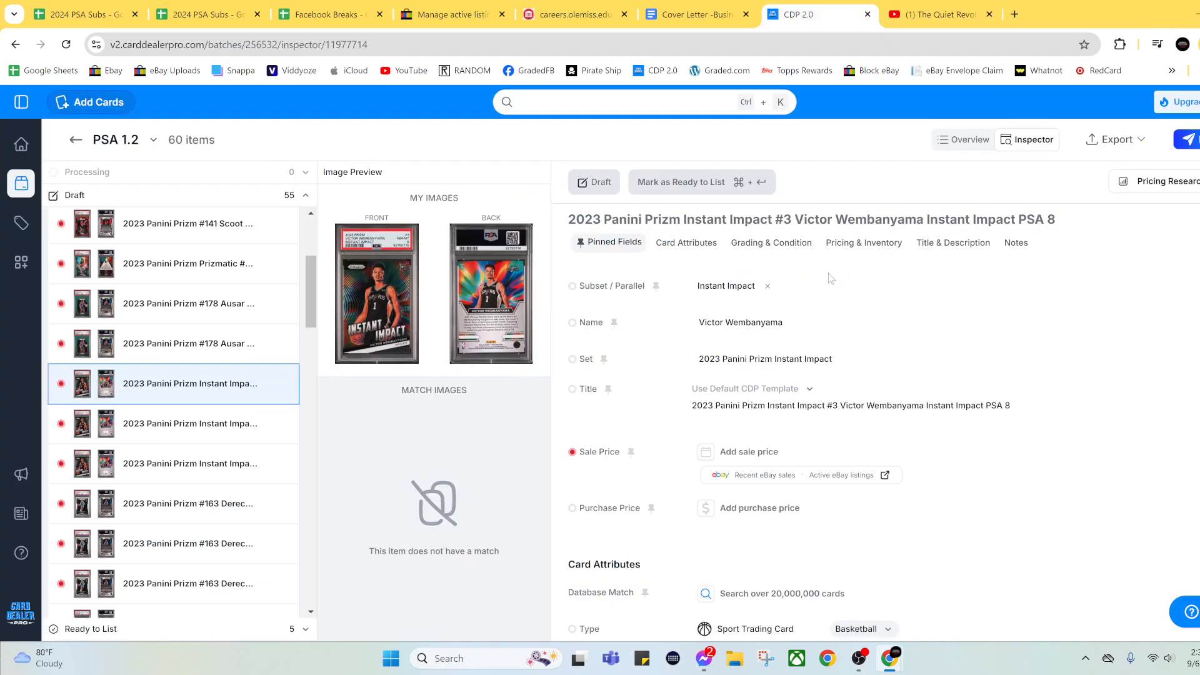
Set the Victor Wembanyama Instant Impact card's sale price to $30 and mark it as ready to list
left_click(772, 455)
type("30")
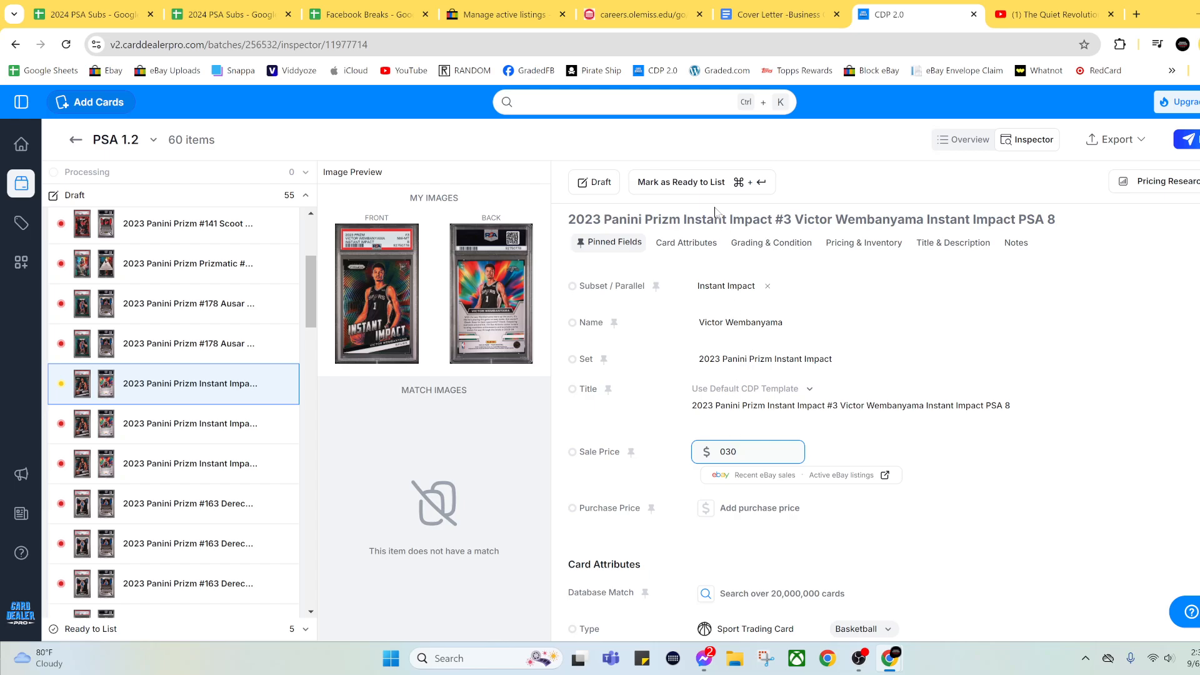
left_click(710, 183)
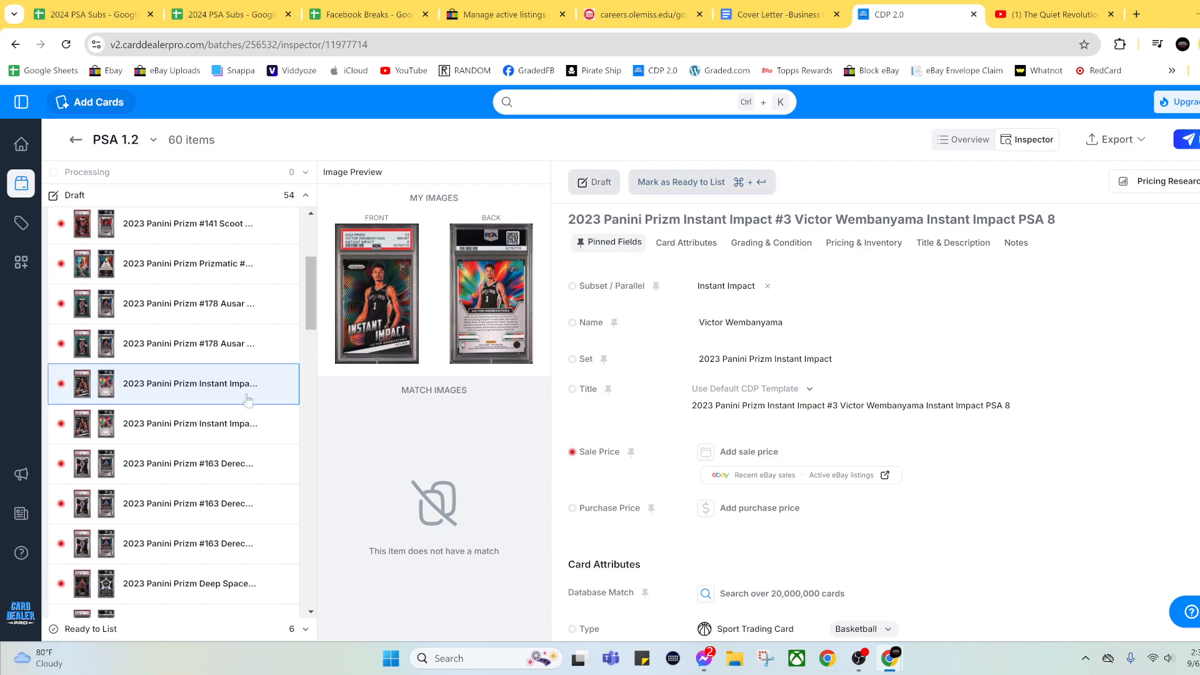
Review recent eBay sales for the first 2023 Panini Prizm #163 Dereck Lively II Silver Prizm PSA 10 draft
scroll(244, 398, "down", 1)
left_click(191, 397)
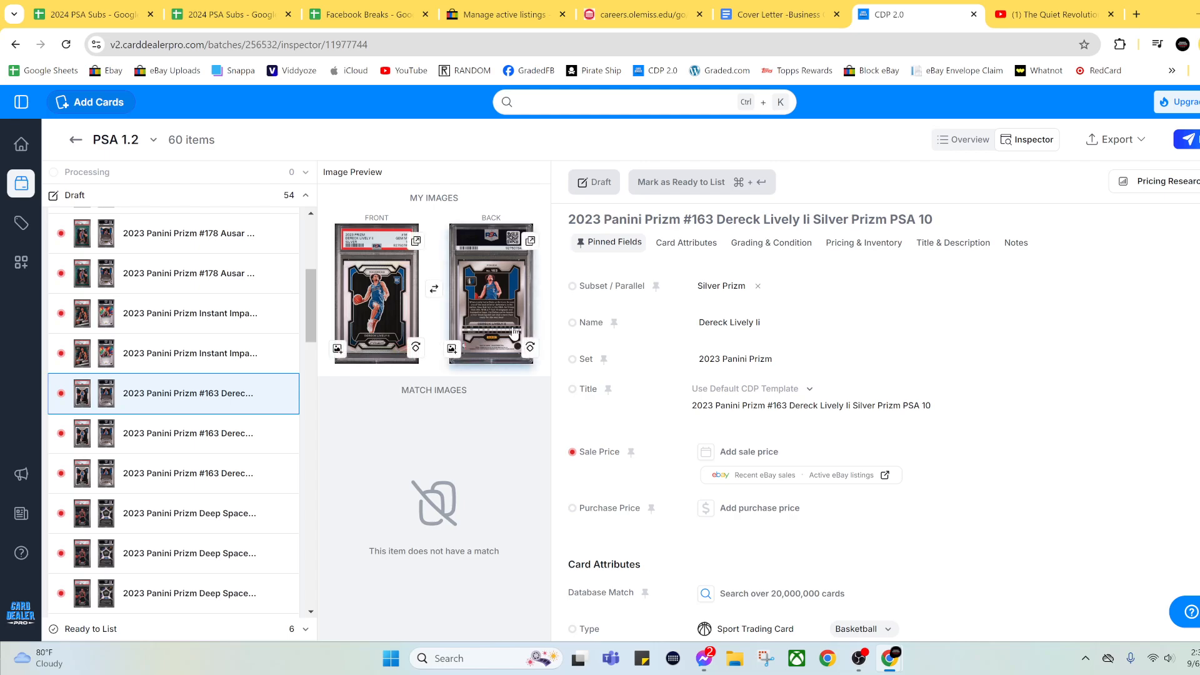
left_click(763, 475)
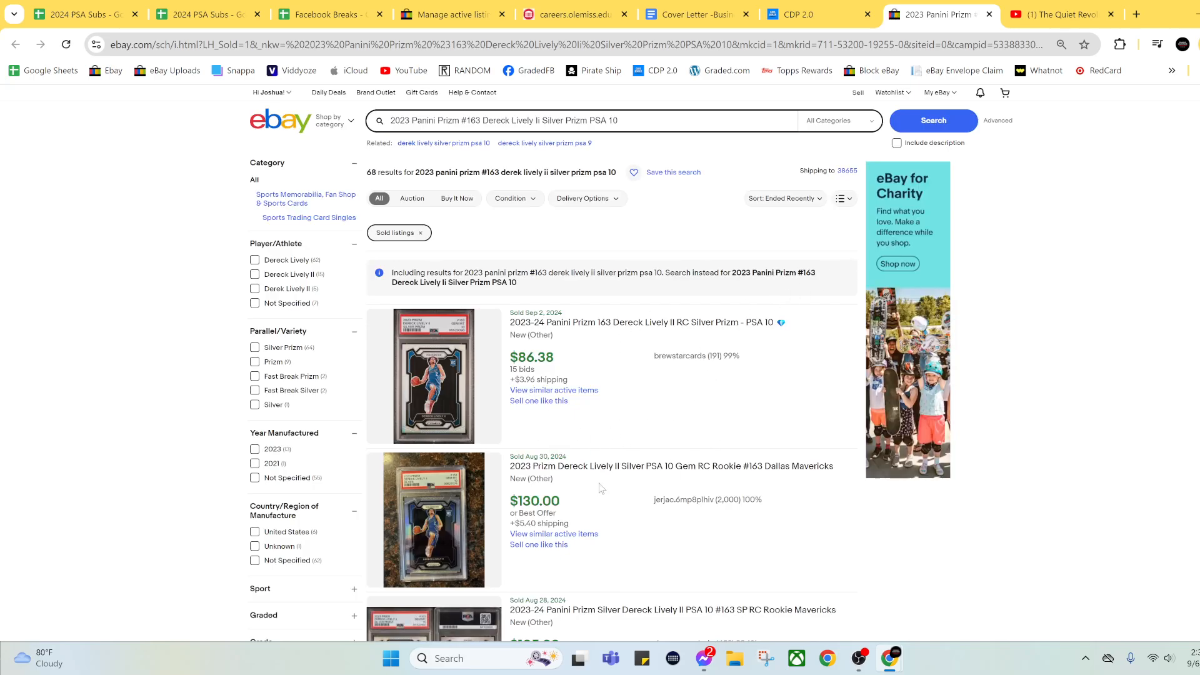
scroll(600, 536, "down", 1)
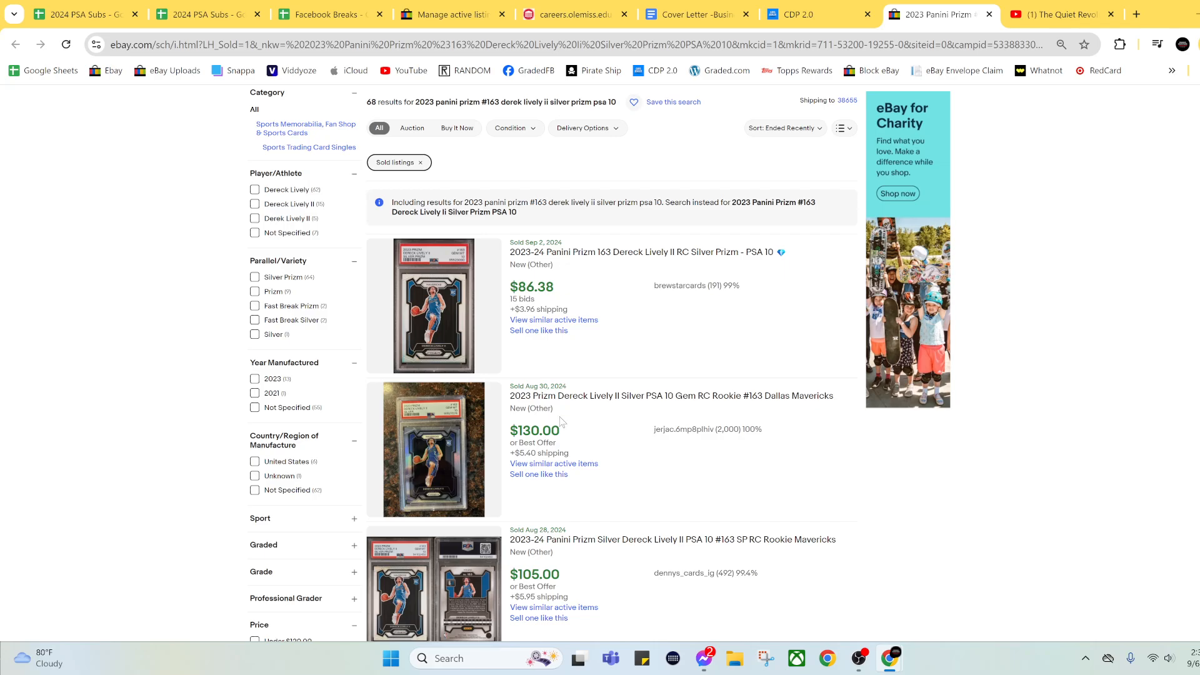
scroll(663, 431, "down", 1)
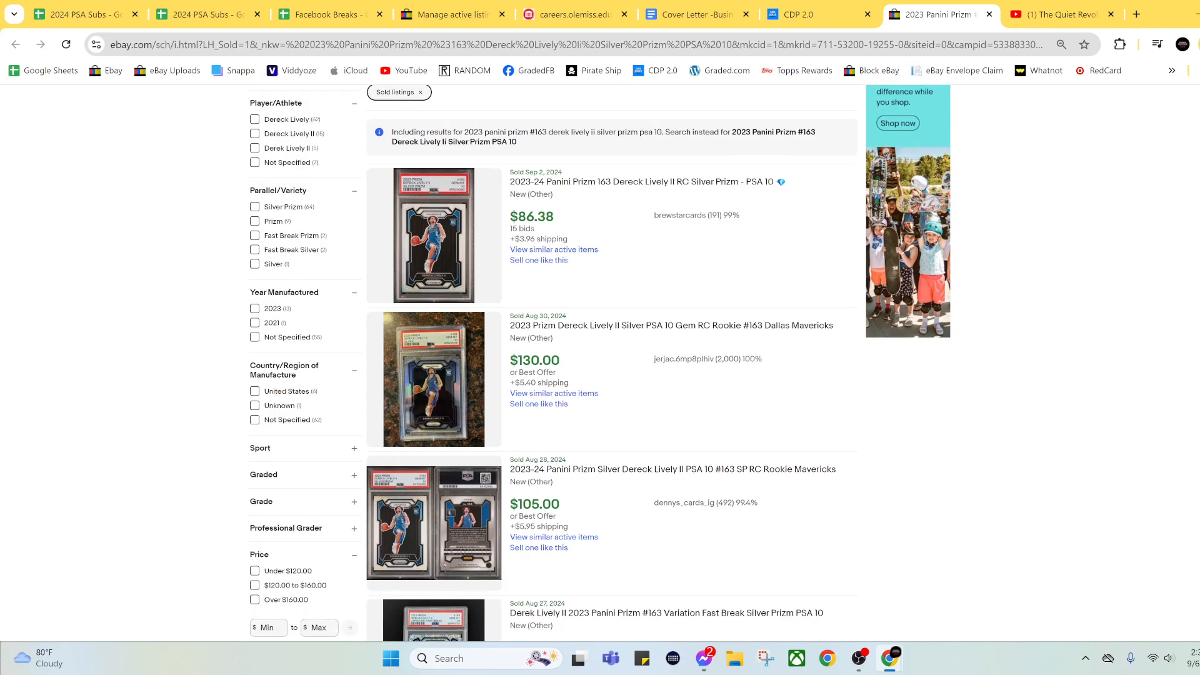
scroll(603, 250, "down", 1)
scroll(618, 287, "down", 8)
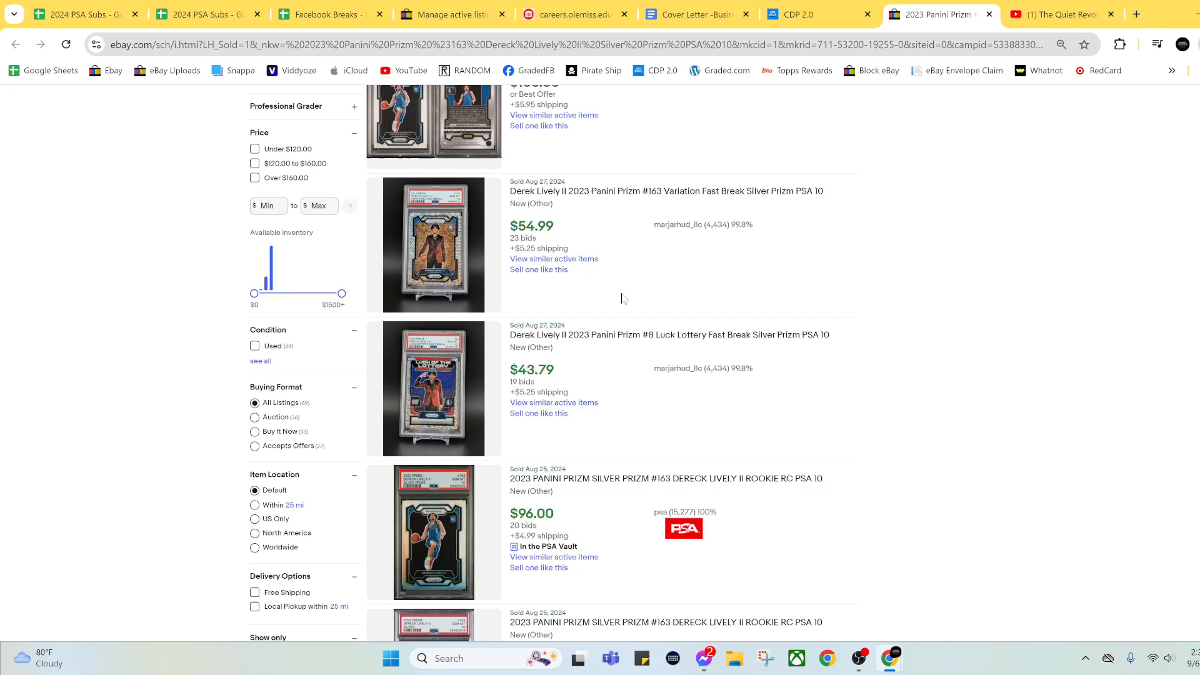
scroll(622, 299, "up", 10)
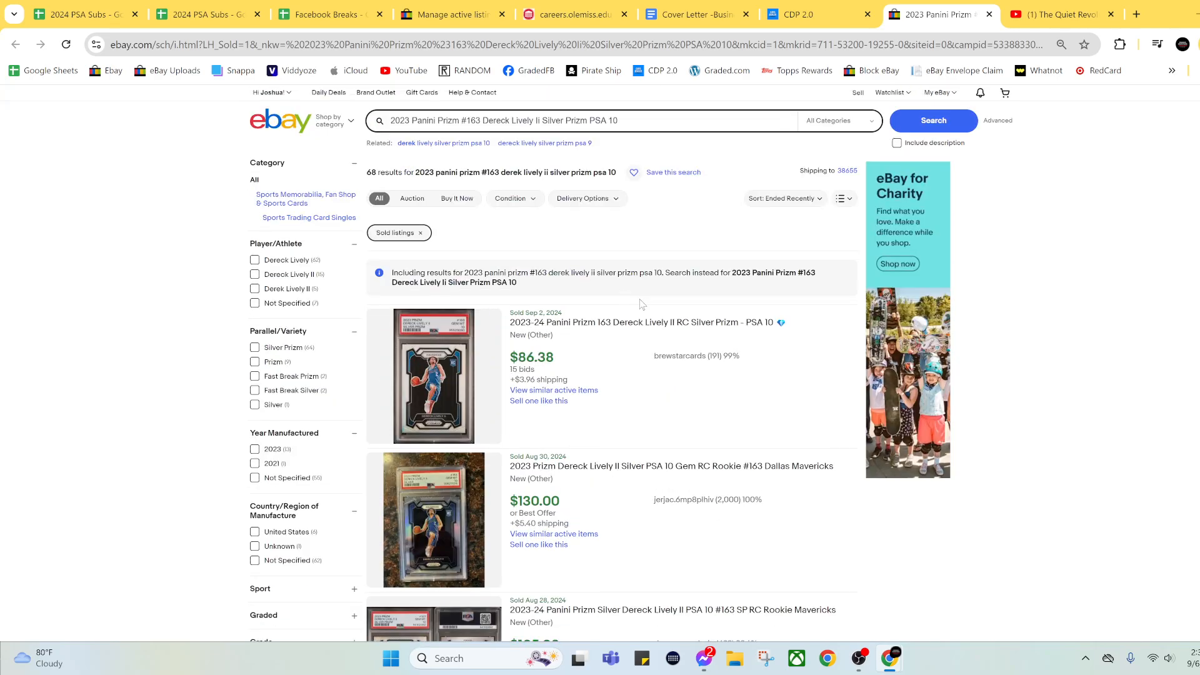
Return to Card Dealer Pro, set the Dereck Lively II Silver Prizm card's sale price to $125 and mark it as ready to list
left_click(832, 19)
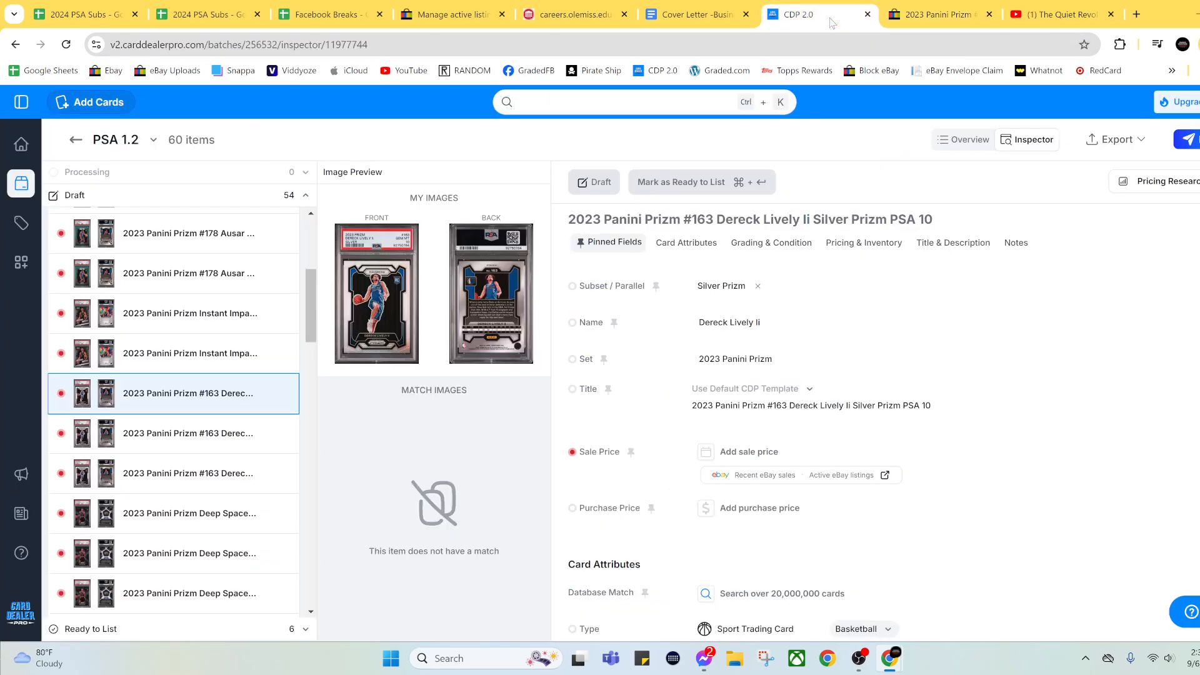
left_click(773, 445)
type("0")
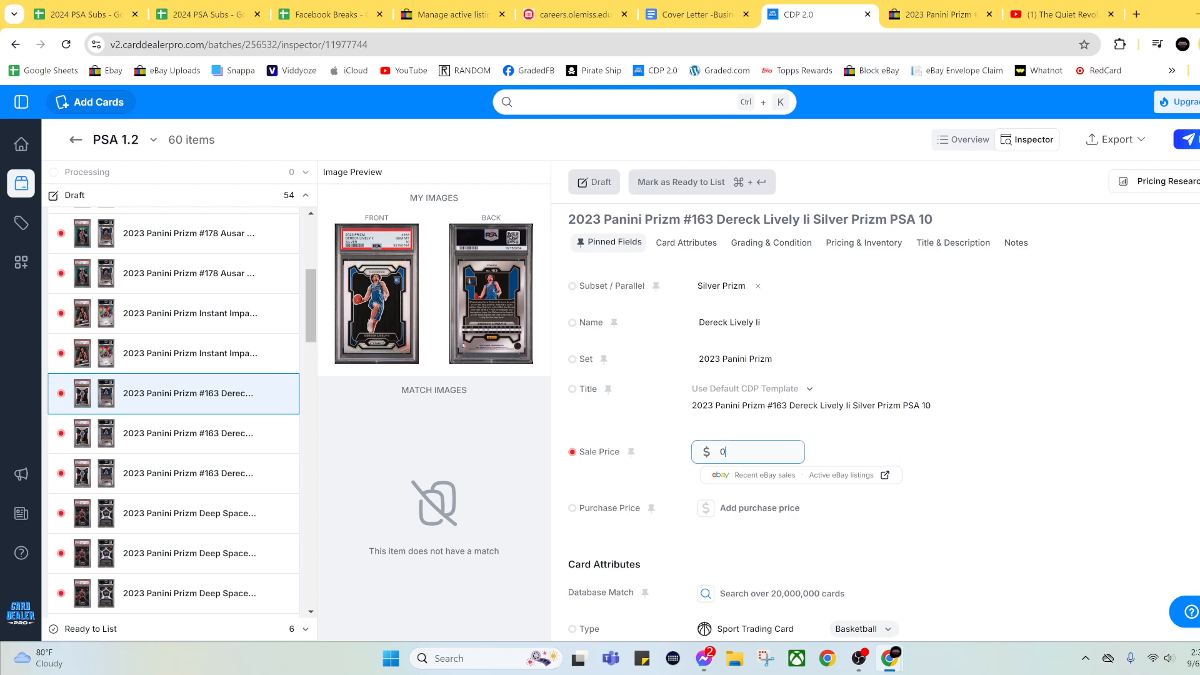
type("125")
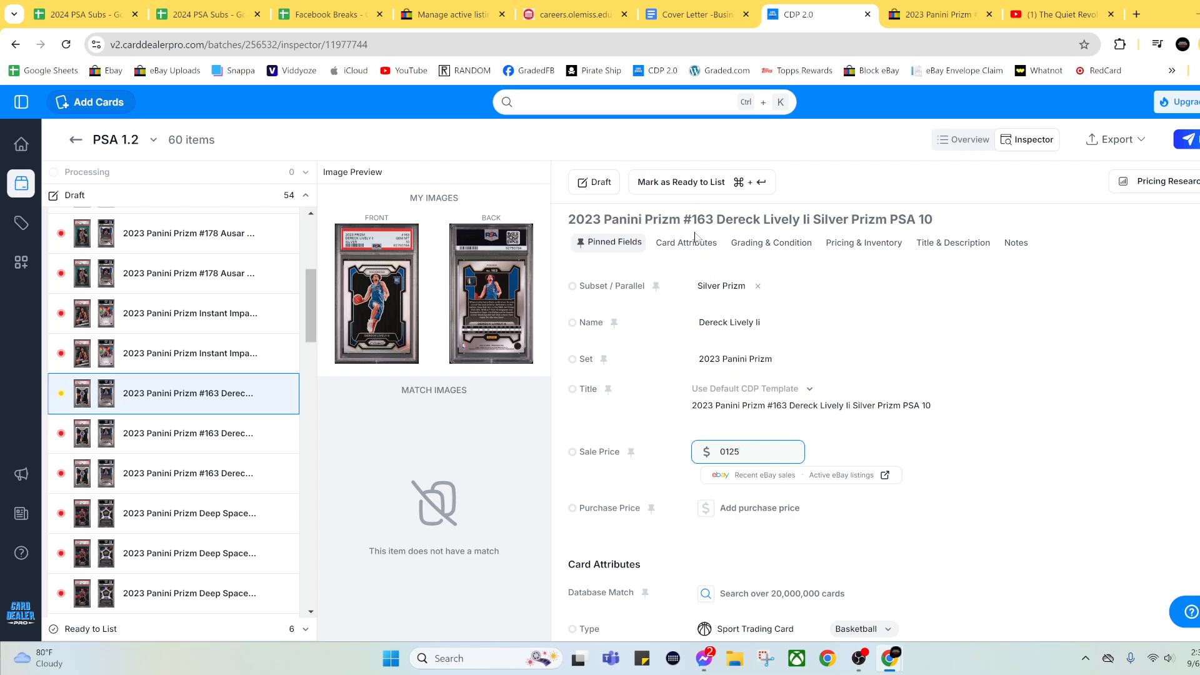
left_click(687, 186)
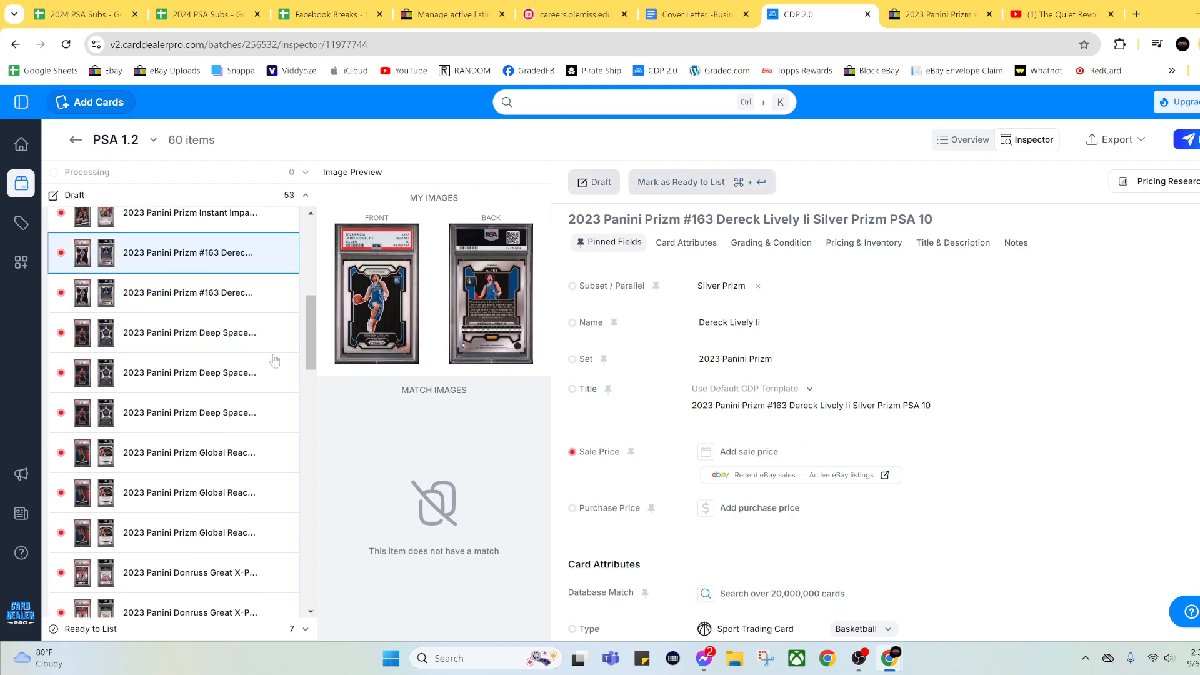
Review recent eBay sales for the first 2023 Panini Prizm Deep Space #1 Victor Wembanyama PSA 10 draft and close the results
scroll(273, 367, "down", 2)
left_click(226, 339)
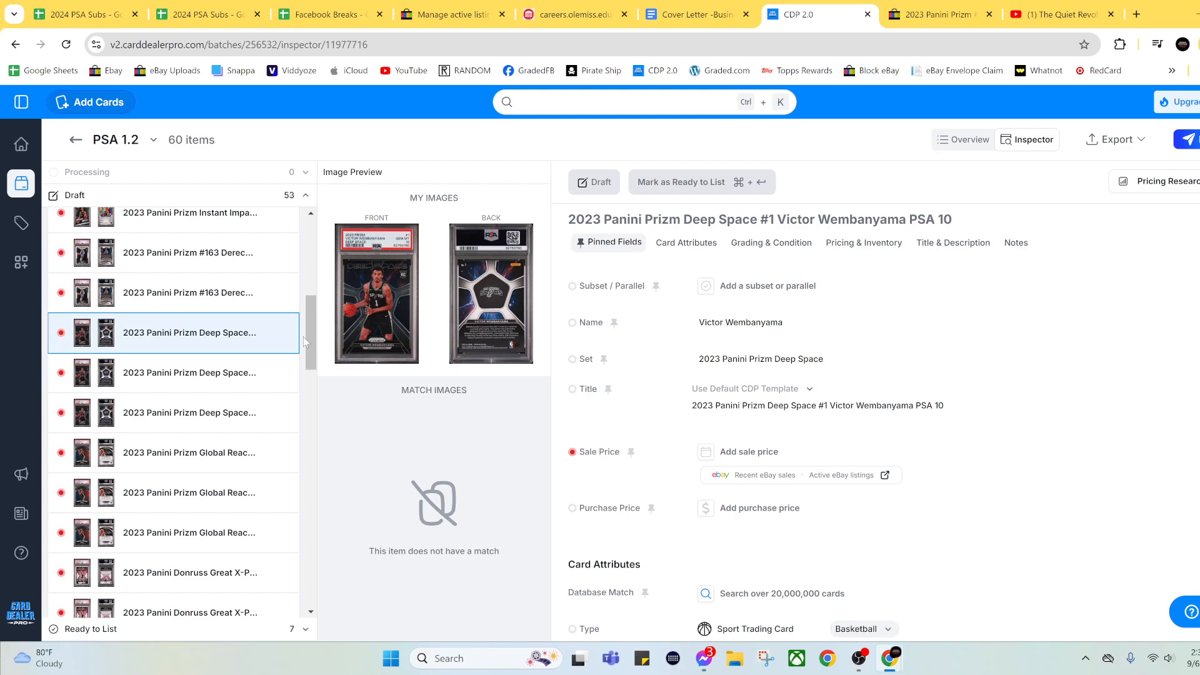
left_click(750, 478)
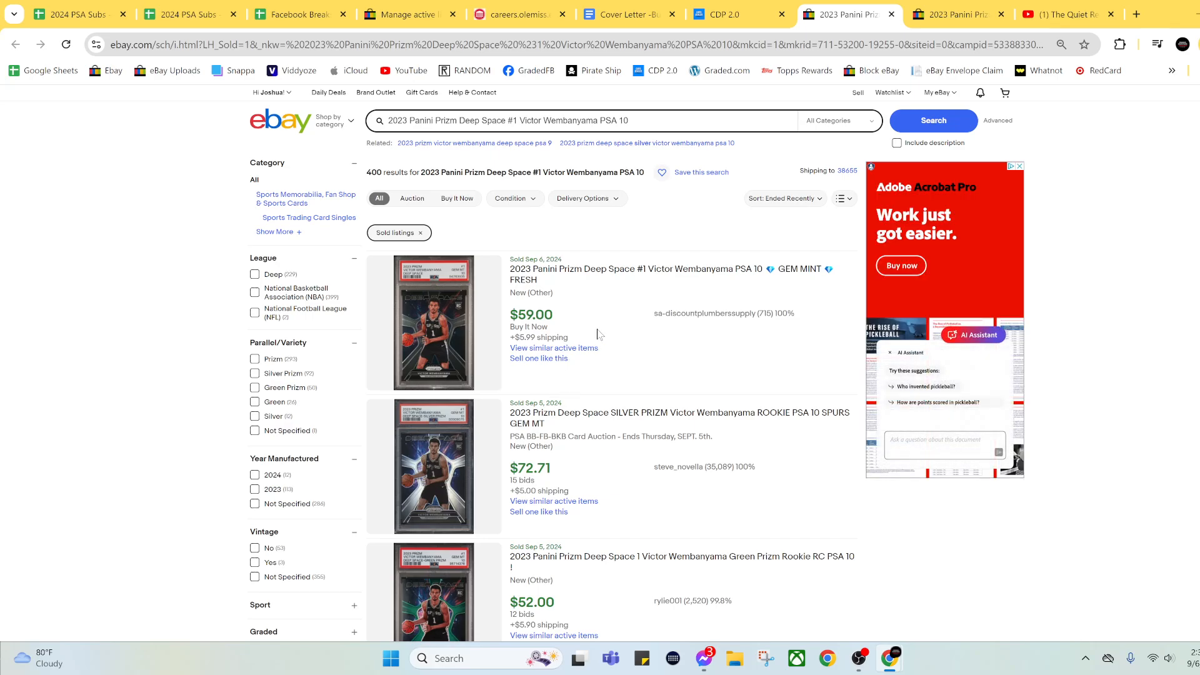
scroll(597, 333, "down", 5)
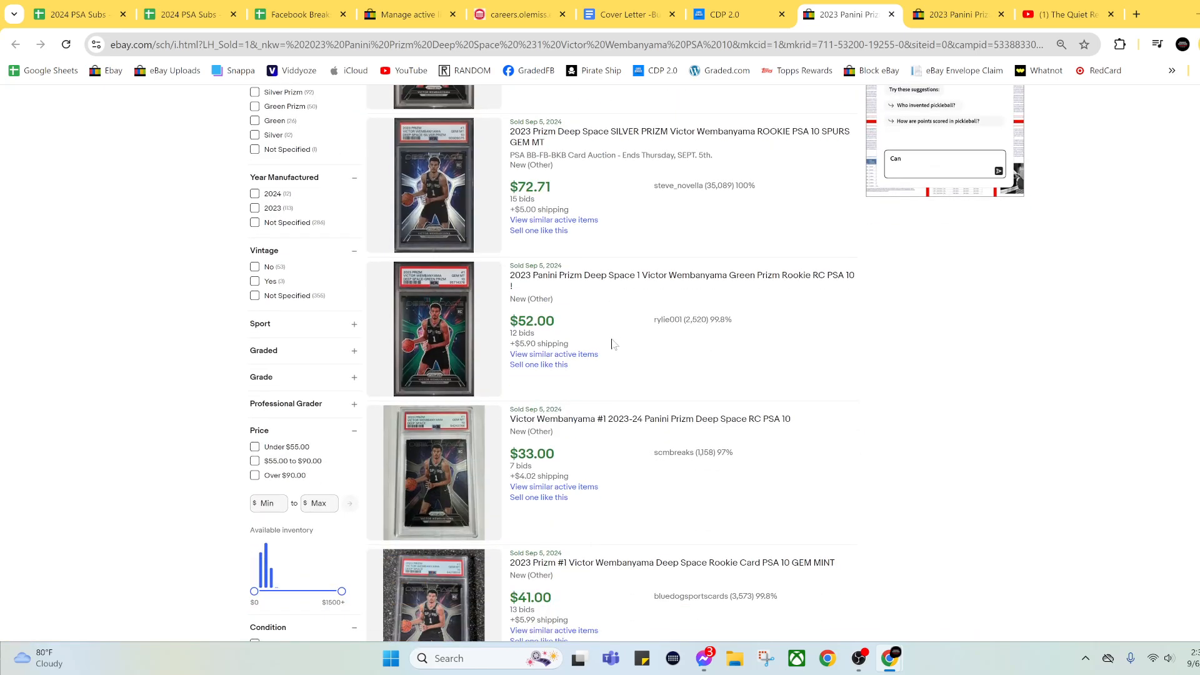
scroll(612, 344, "down", 1)
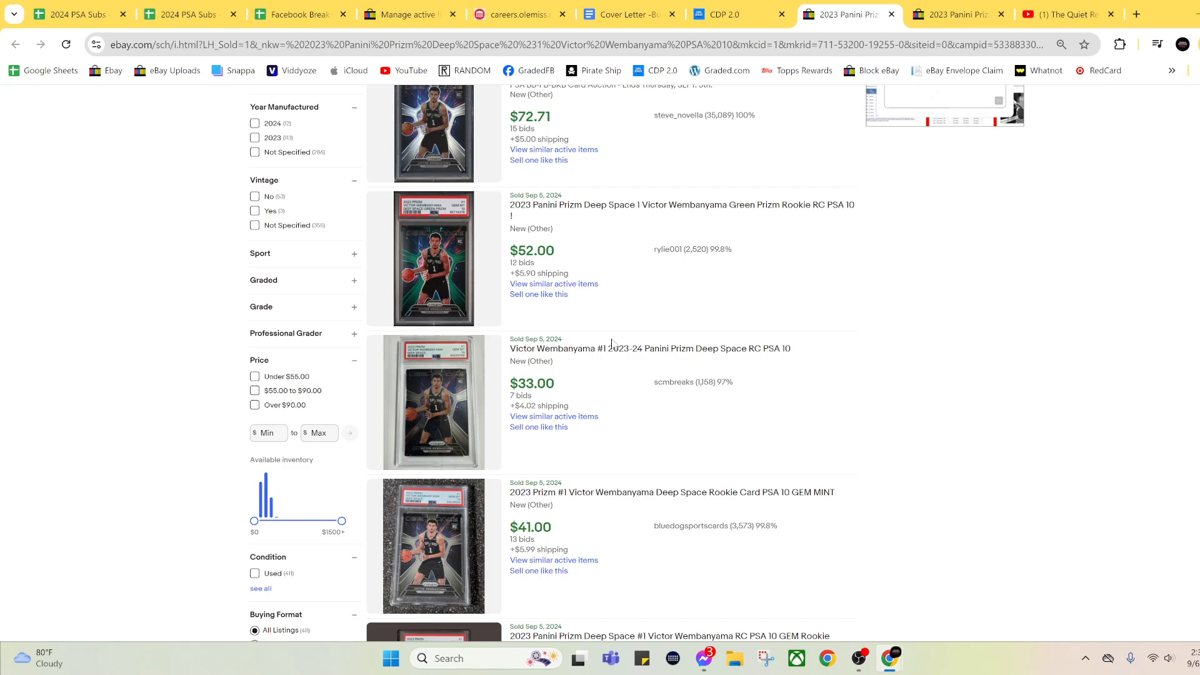
scroll(611, 343, "up", 5)
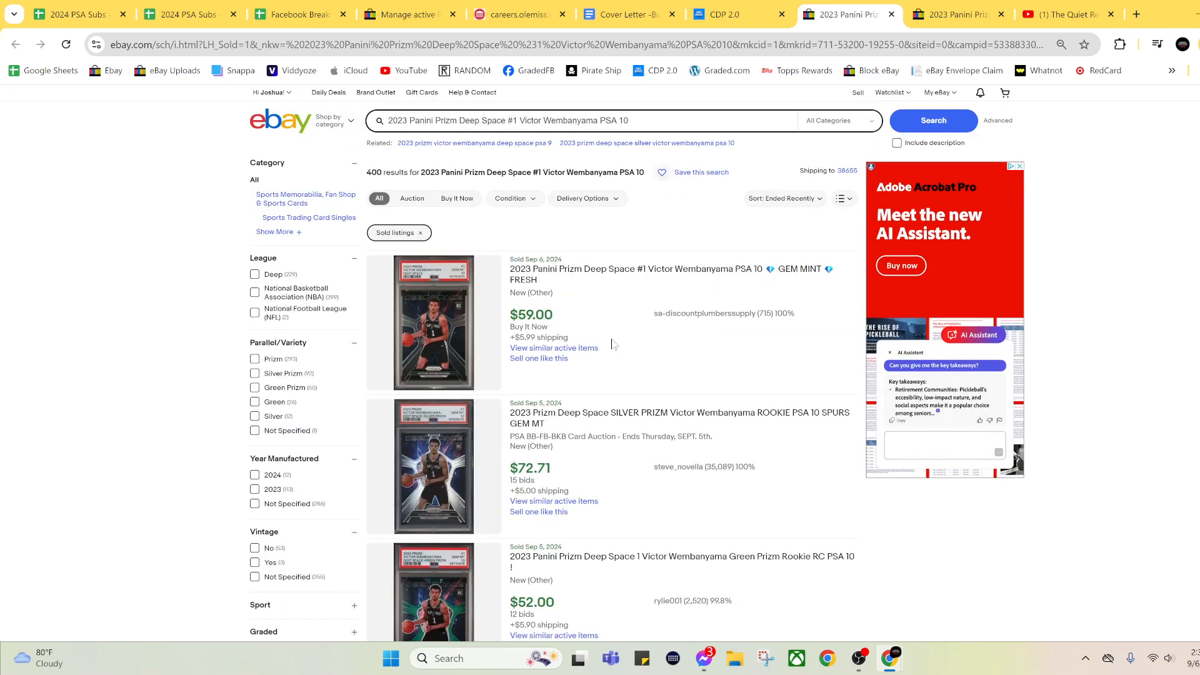
left_click(891, 14)
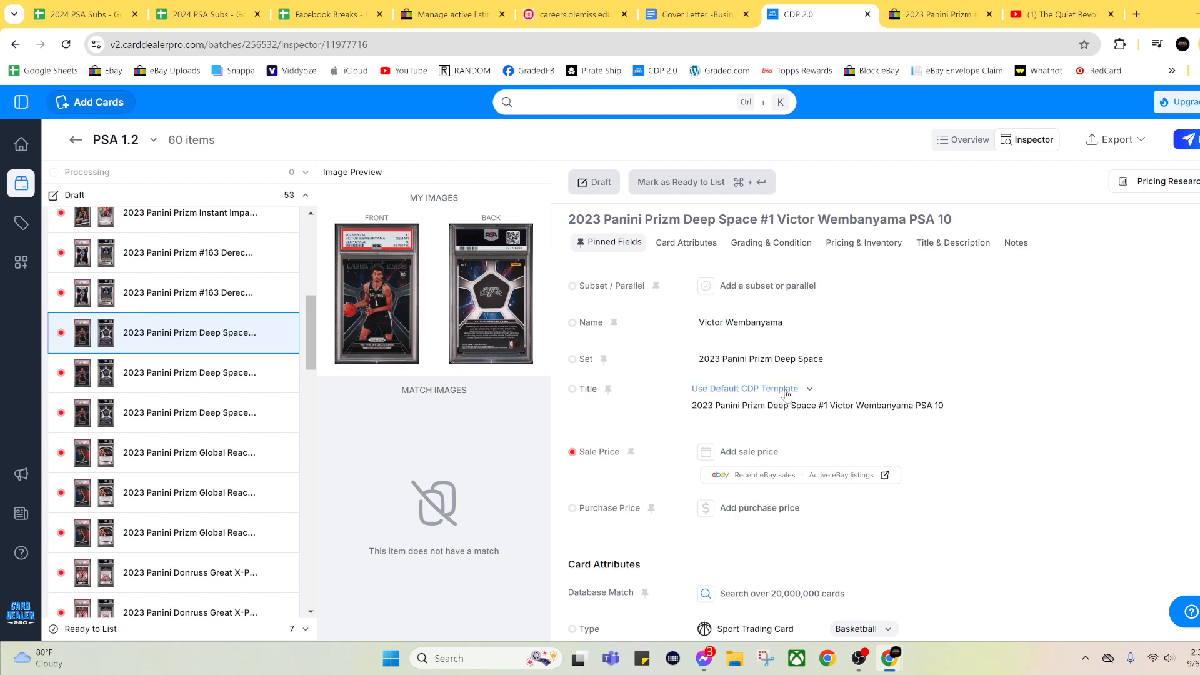
Set the Victor Wembanyama Deep Space card's sale price to $60 and mark it as ready to list
left_click(748, 451)
type("0")
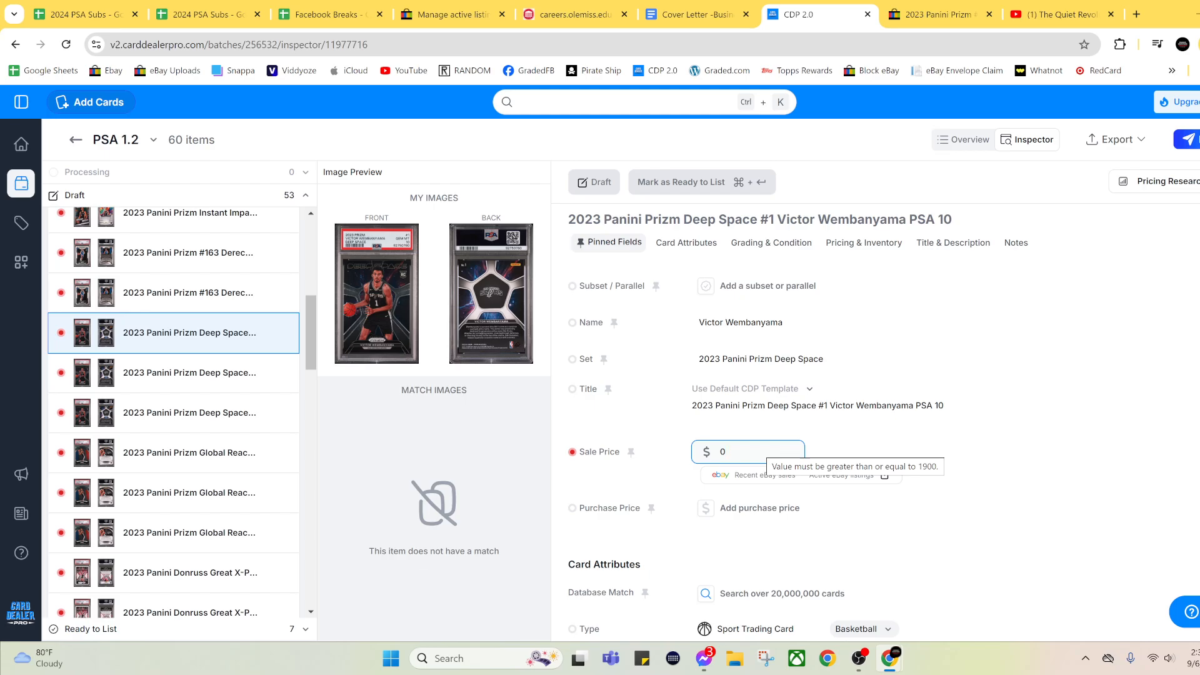
type("60")
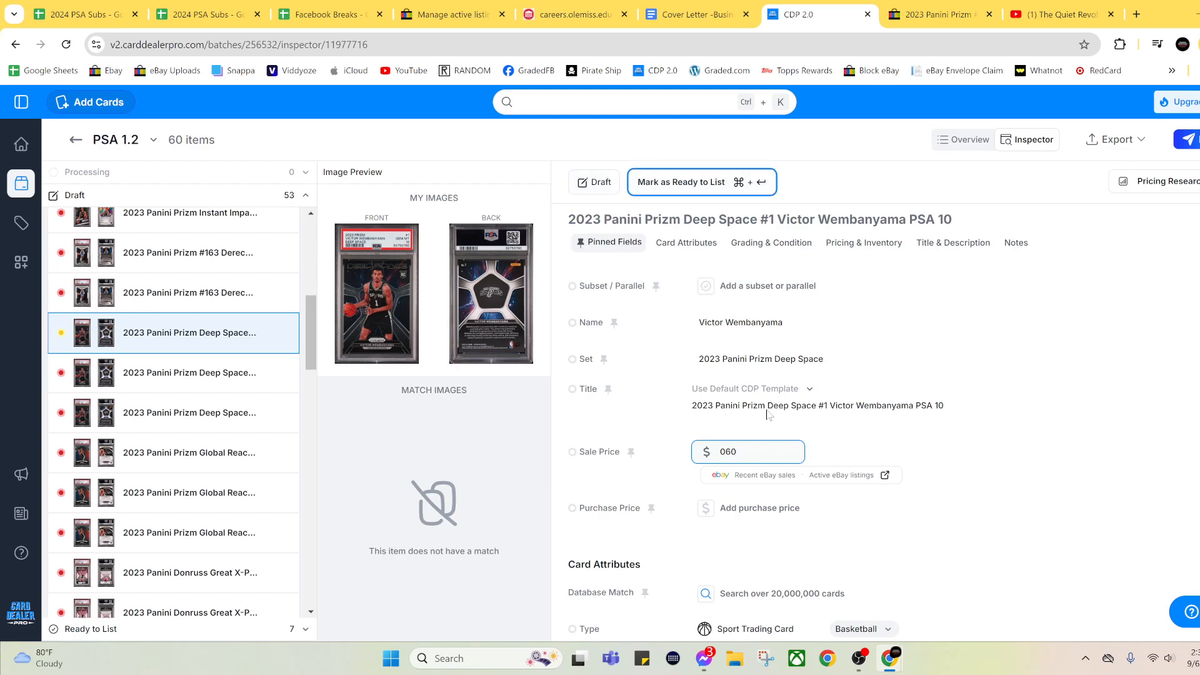
left_click(700, 188)
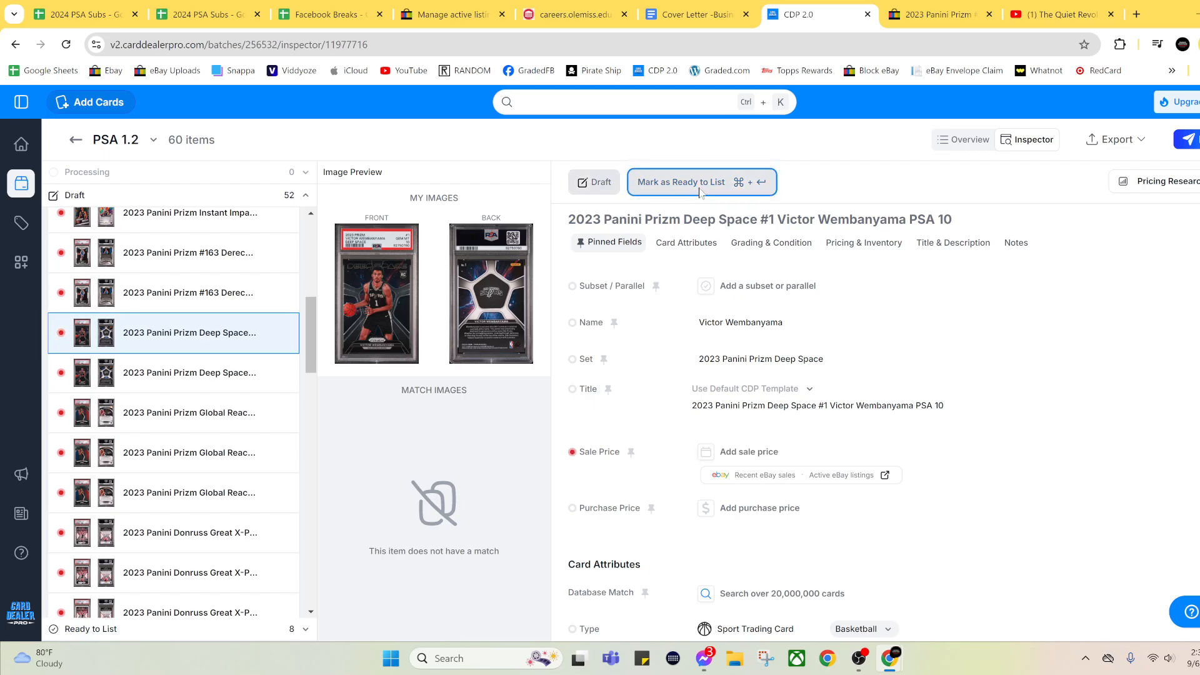
Review recent eBay sales for the first 2023 Panini Prizm Global Reach #2 Victor Wembanyama PSA 9 draft and close all eBay results
left_click(210, 420)
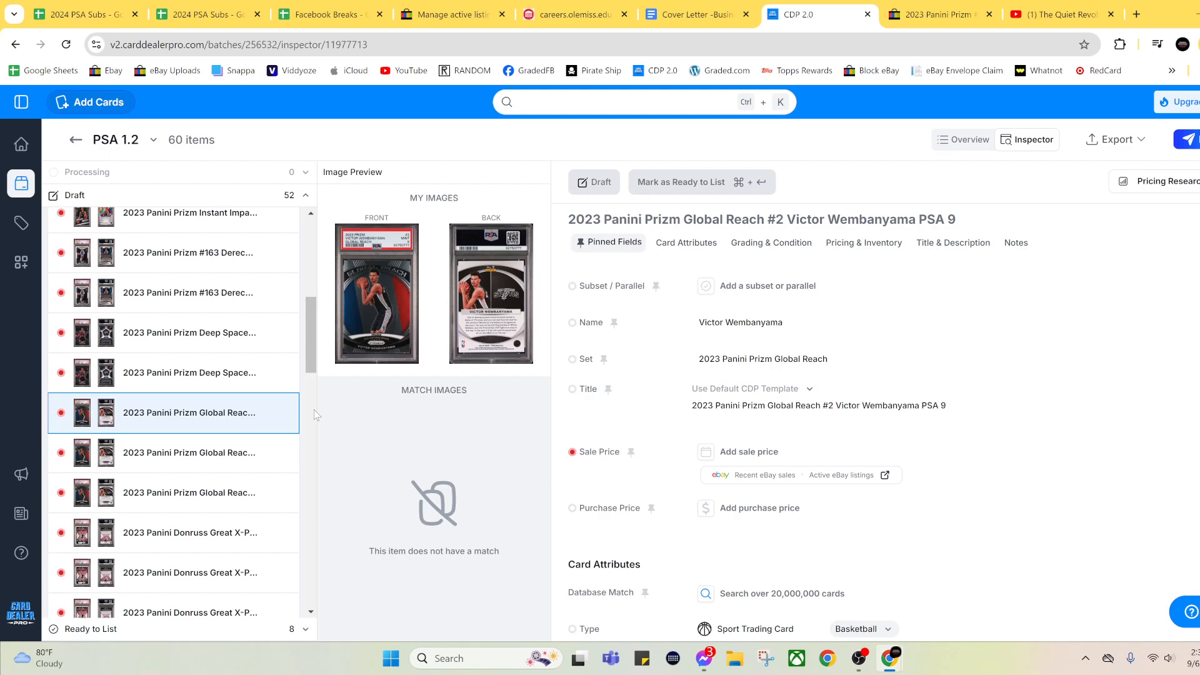
left_click(739, 476)
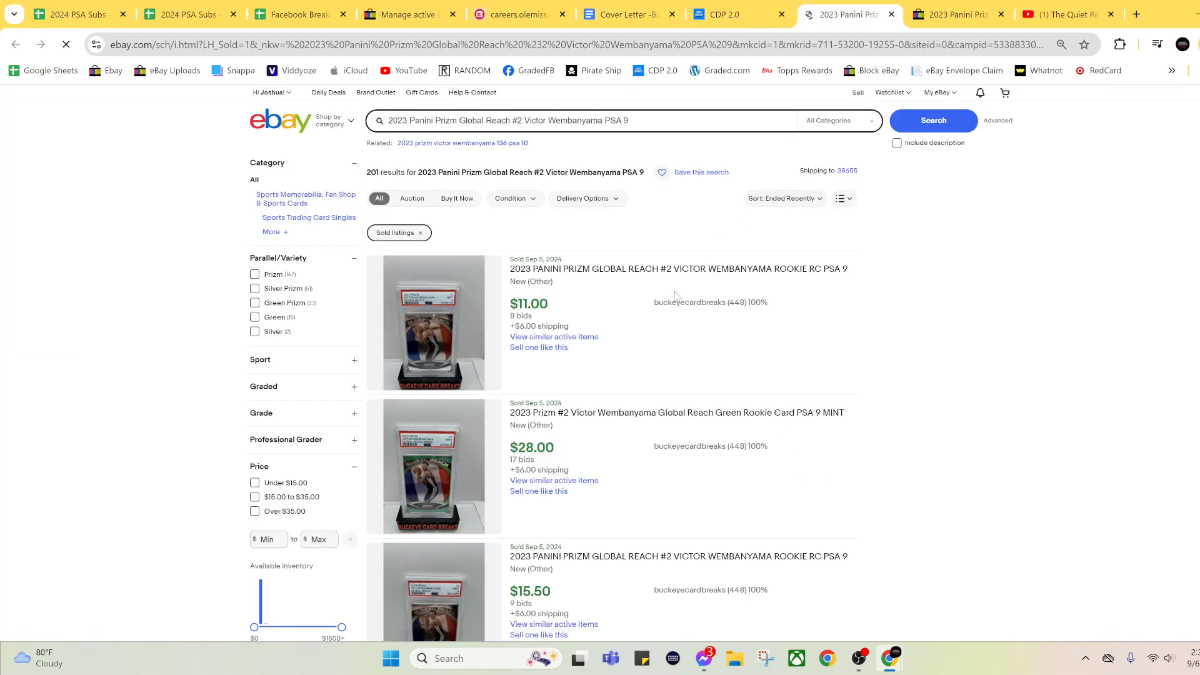
scroll(578, 453, "down", 1)
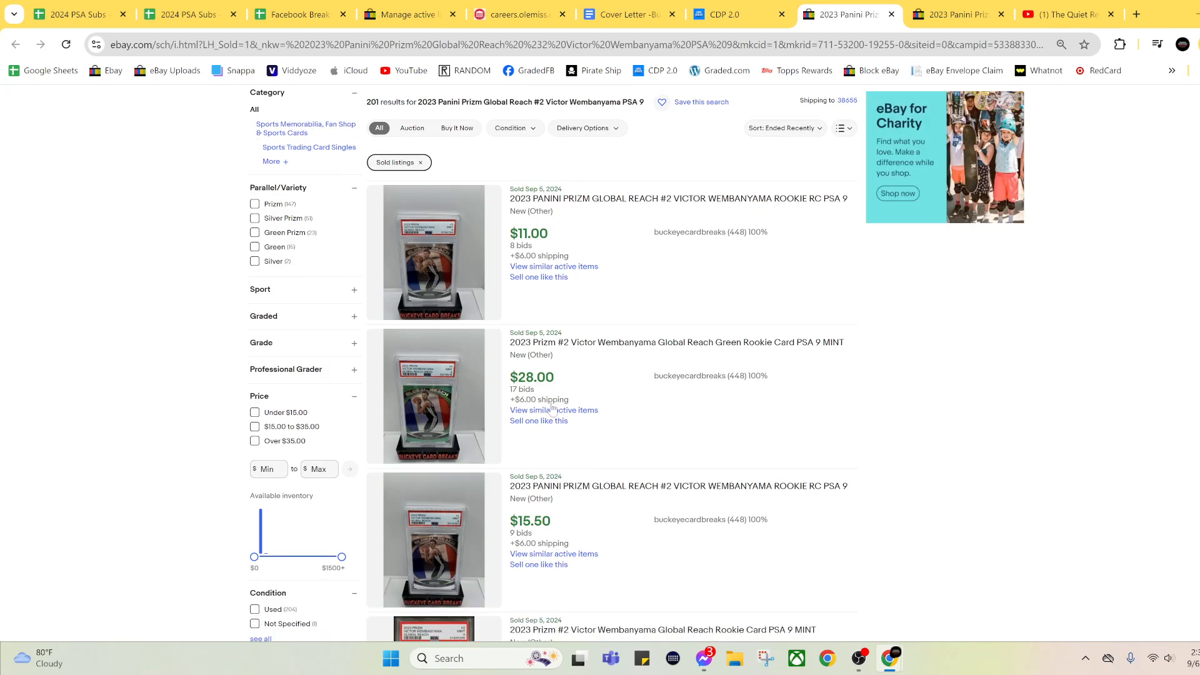
scroll(729, 289, "up", 1)
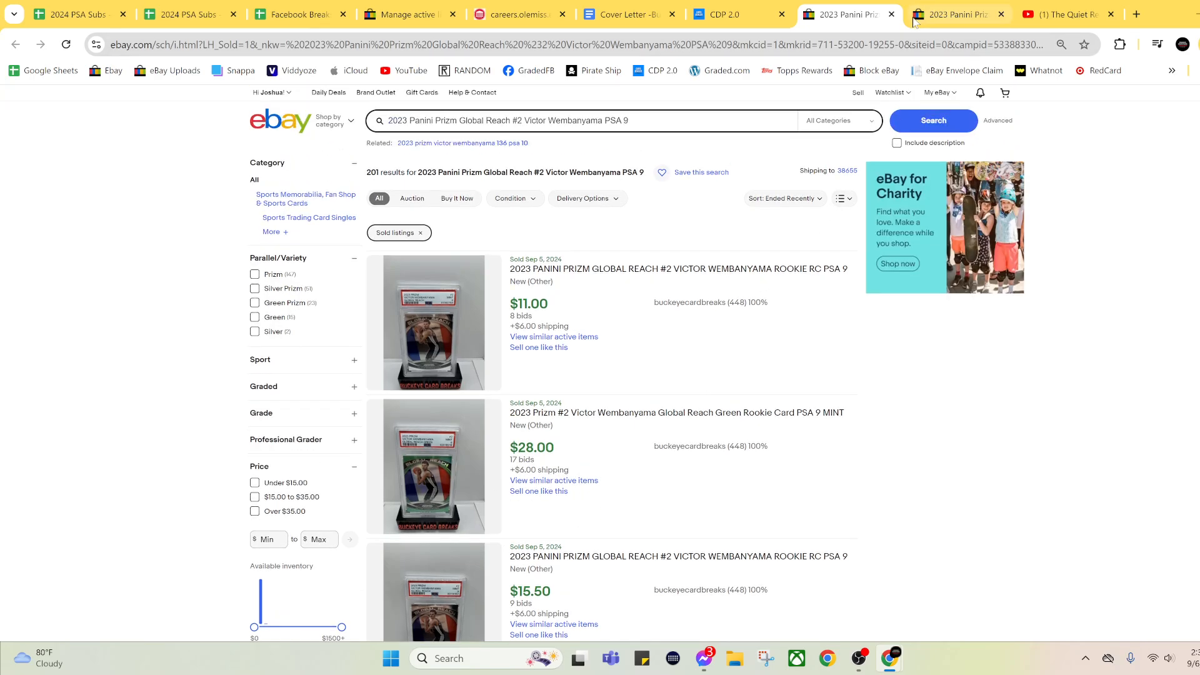
left_click(891, 13)
left_click(891, 14)
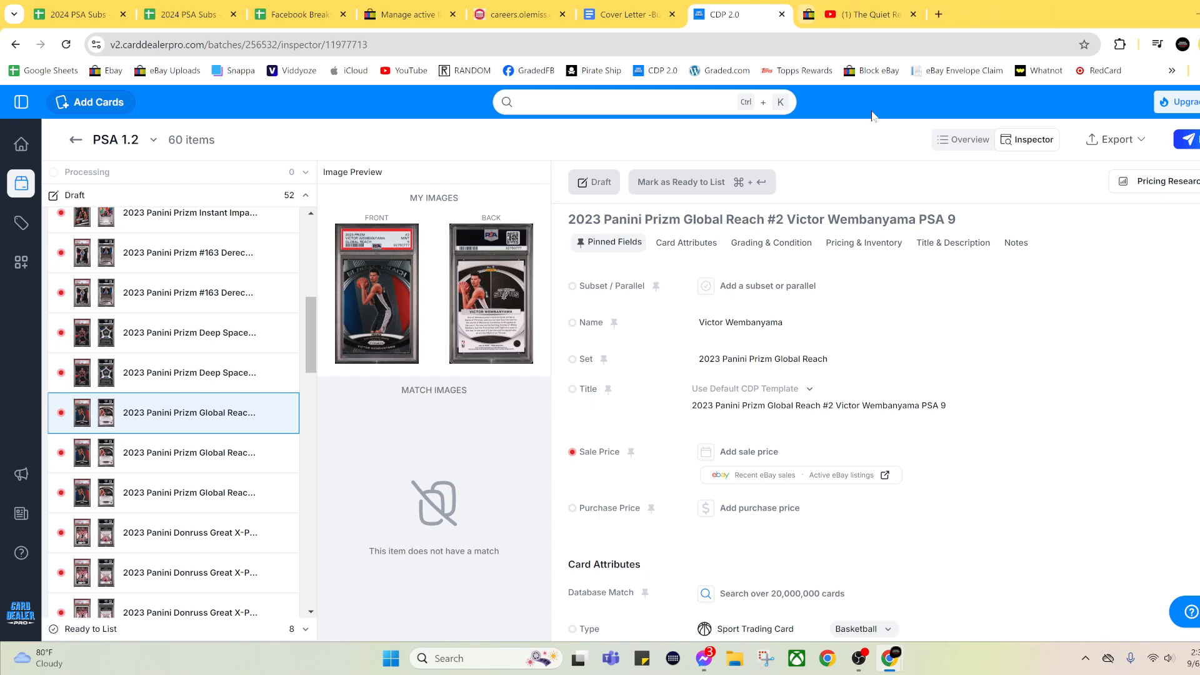
Set the Victor Wembanyama Global Reach card's sale price to $40 and mark it as ready to list
left_click(749, 452)
type("0")
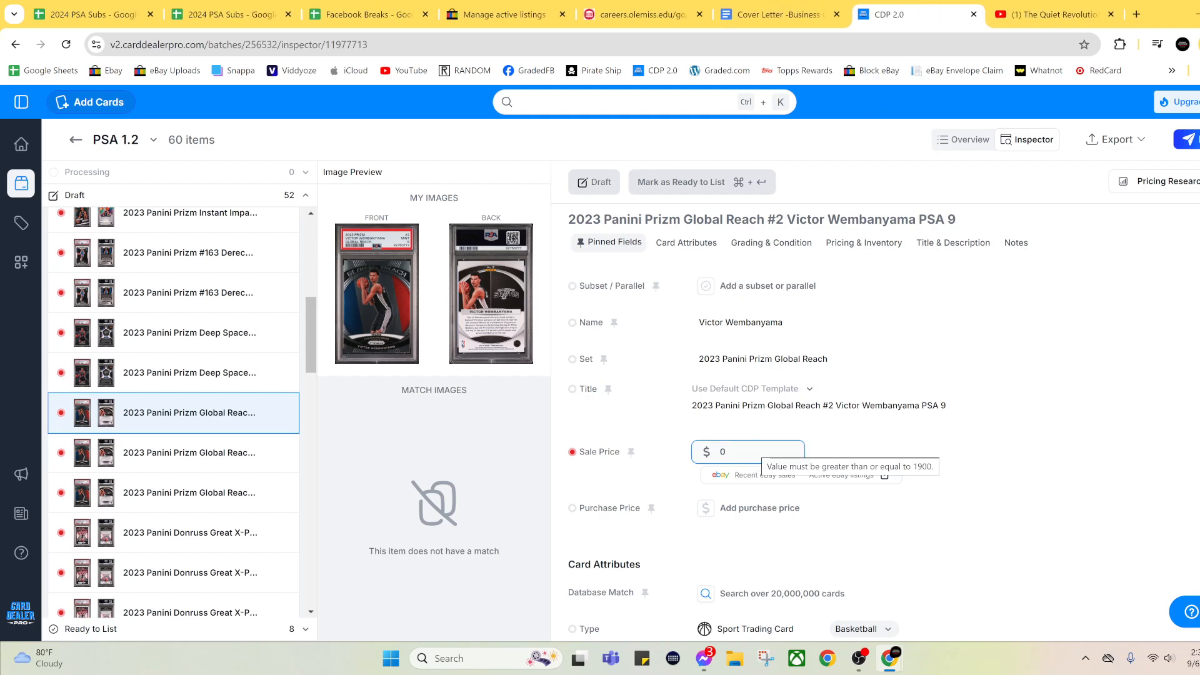
type("40")
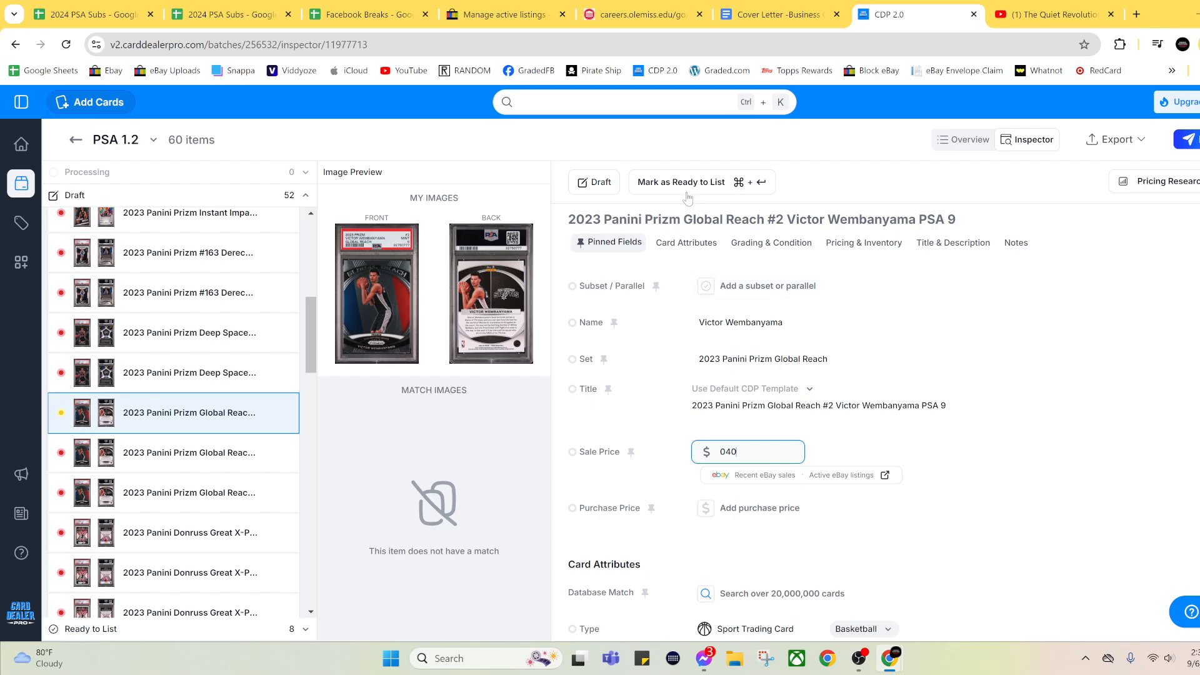
left_click(681, 182)
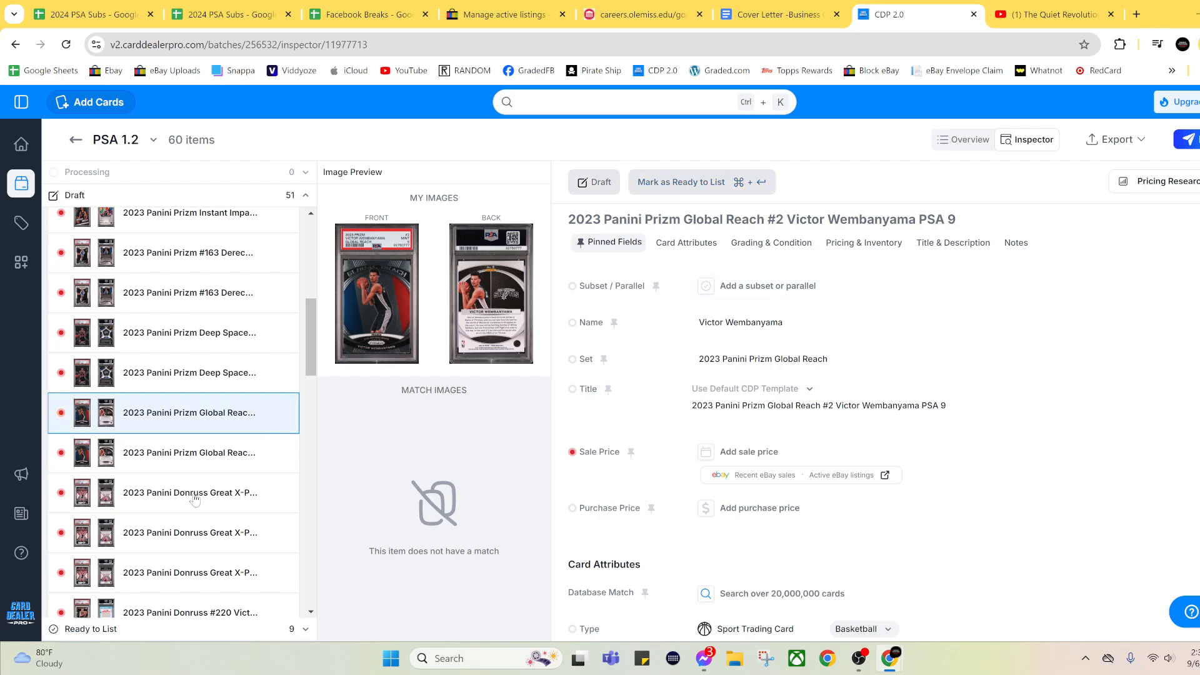
Review recent eBay sales for the first 2023 Panini Donruss Great X-Pectations #10 Victor Wembanyama PSA 8 draft and close the results
left_click(190, 494)
scroll(232, 378, "down", 3)
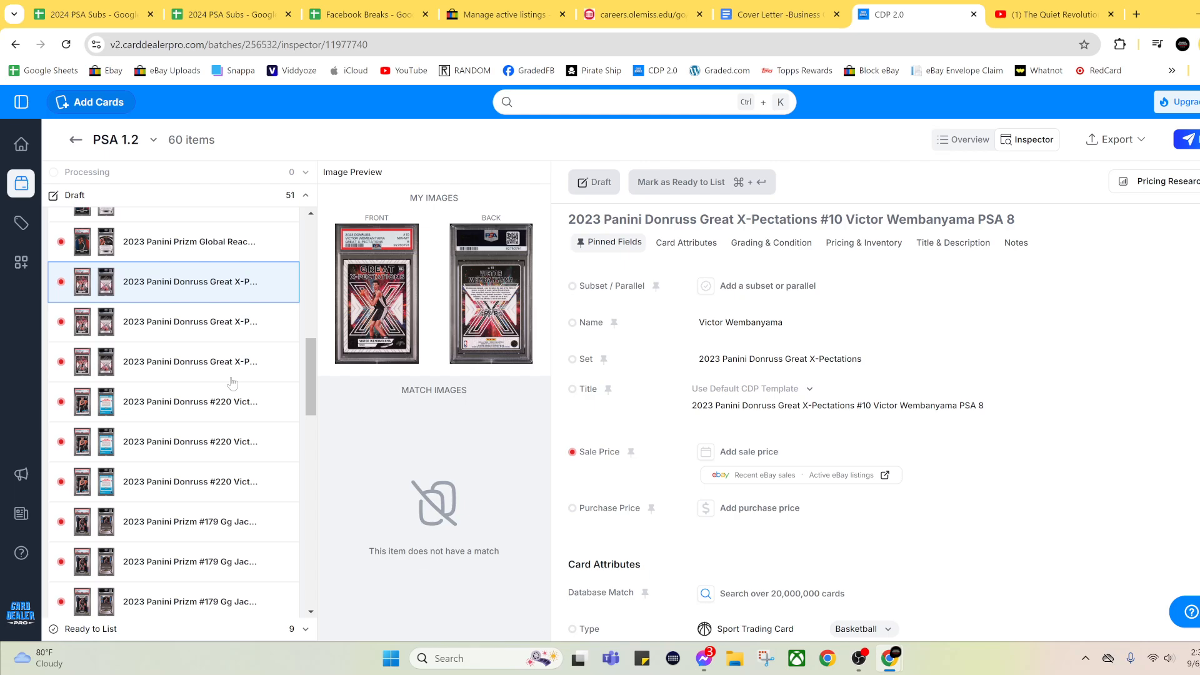
left_click(759, 474)
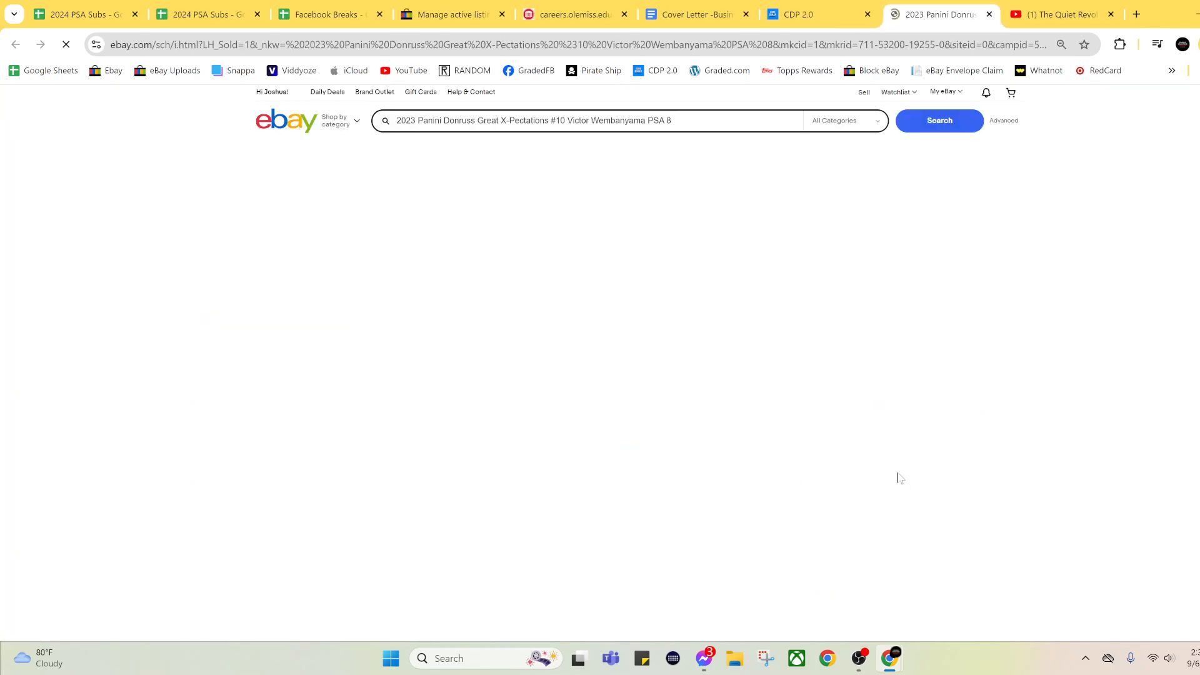
scroll(902, 309, "down", 3)
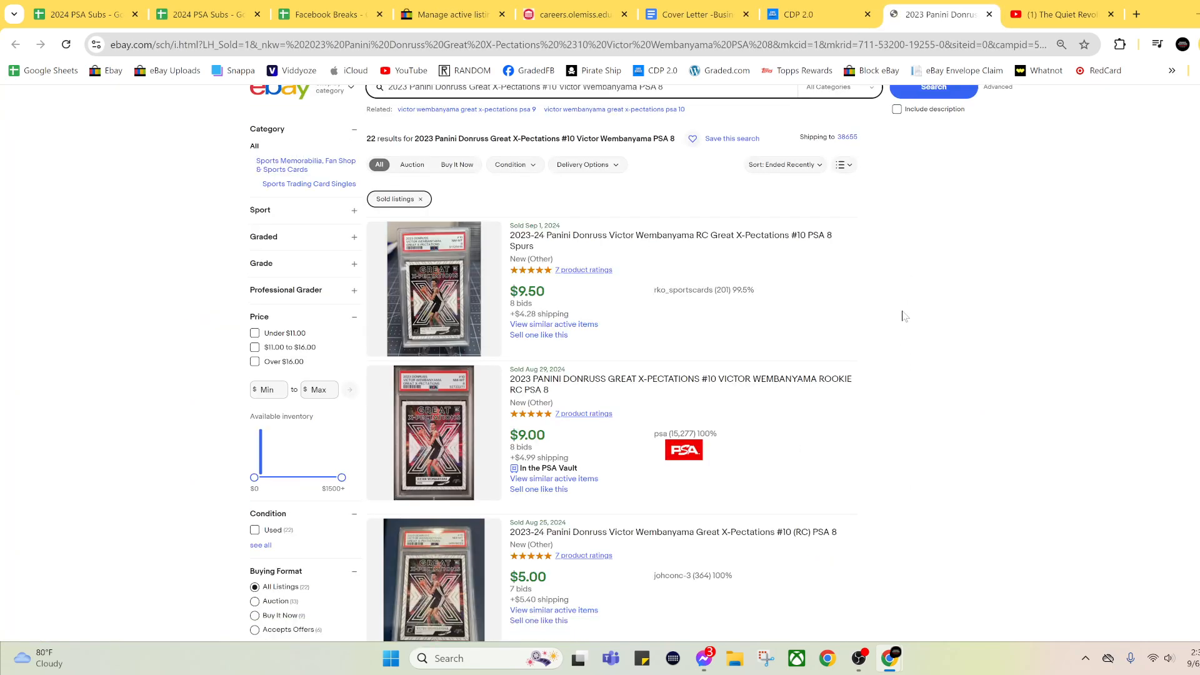
scroll(903, 314, "down", 3)
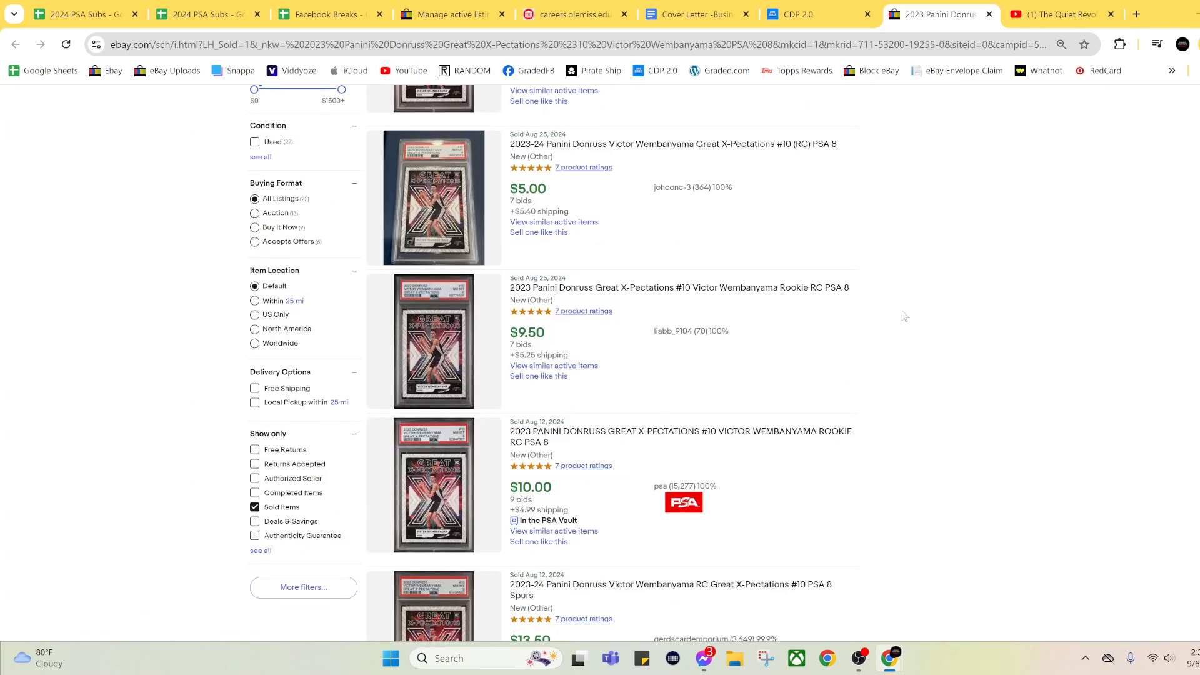
left_click(988, 14)
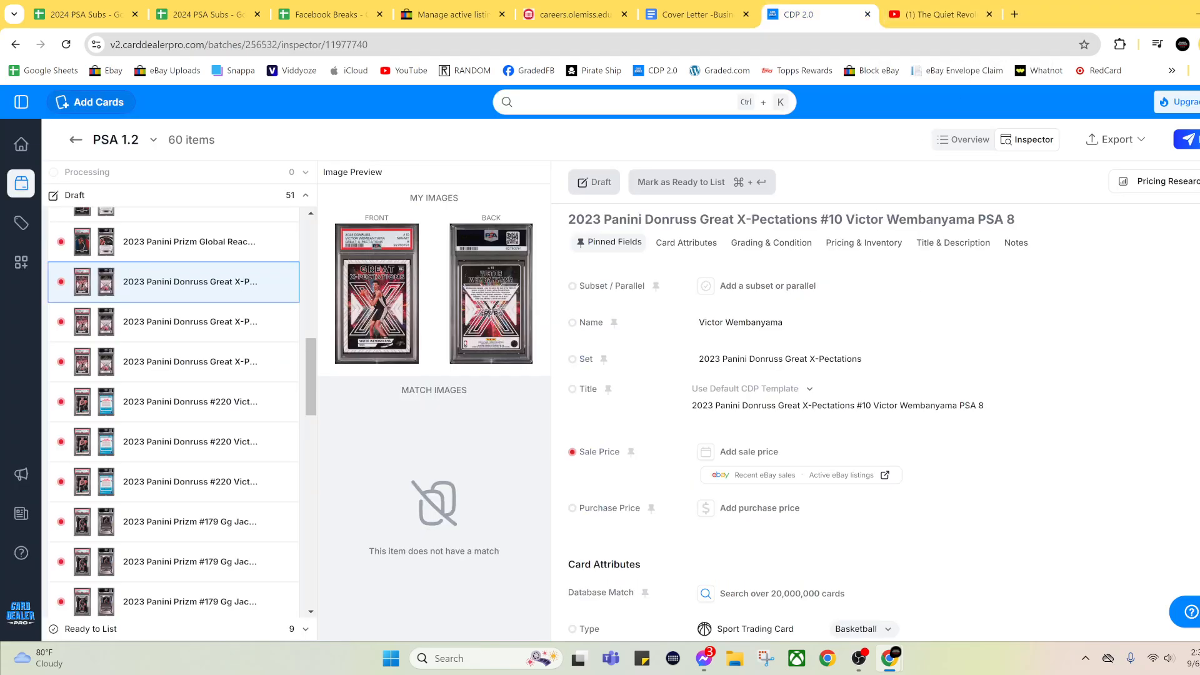
Set the Victor Wembanyama Great X-Pectations card's sale price to $25 and mark it as ready to list
left_click(753, 447)
type("25")
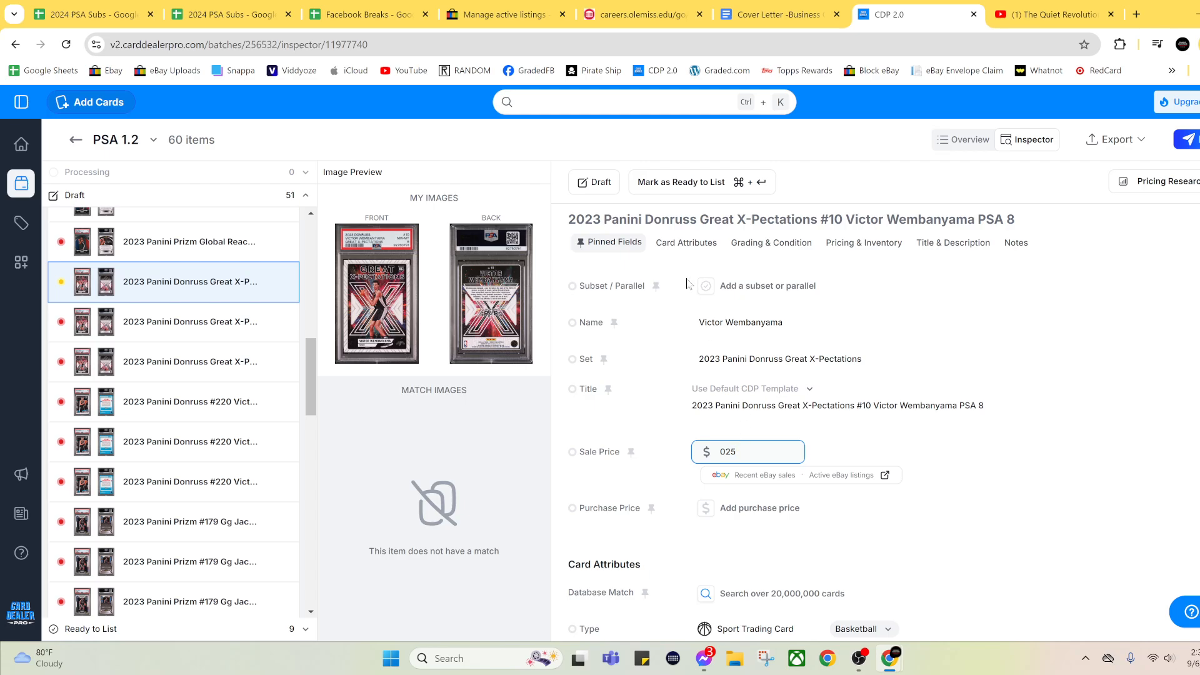
left_click(691, 189)
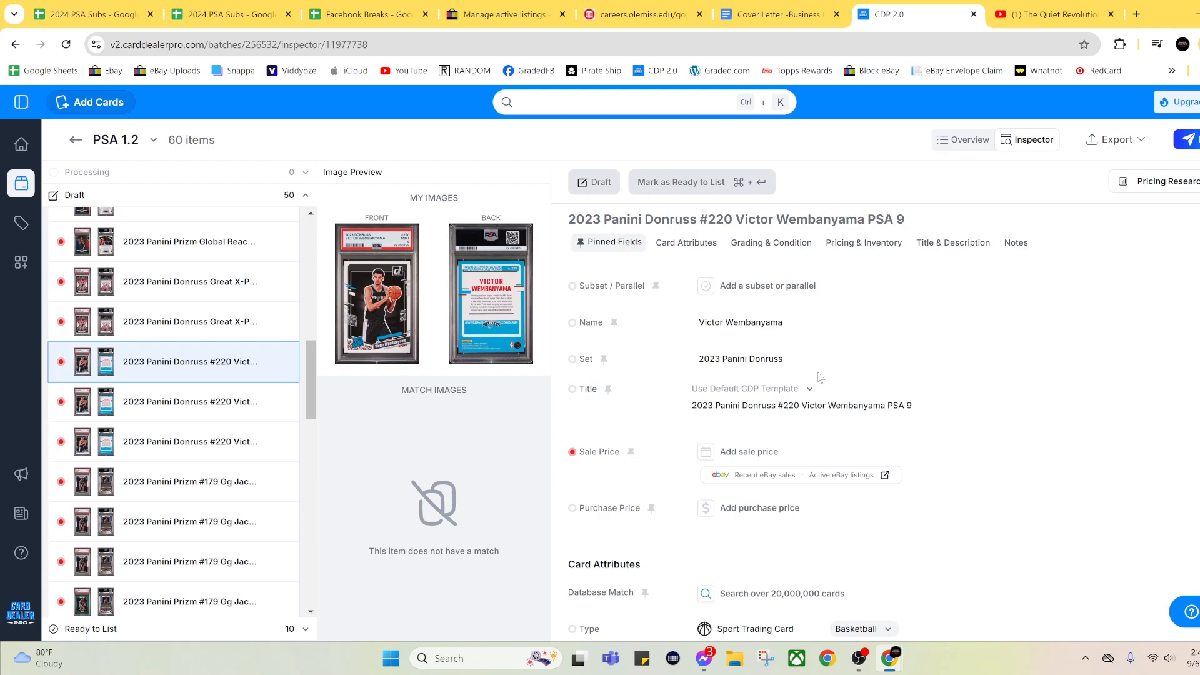
Review recent eBay sales for the first 2023 Panini Donruss #220 Victor Wembanyama PSA 9 draft and close the results
left_click(763, 476)
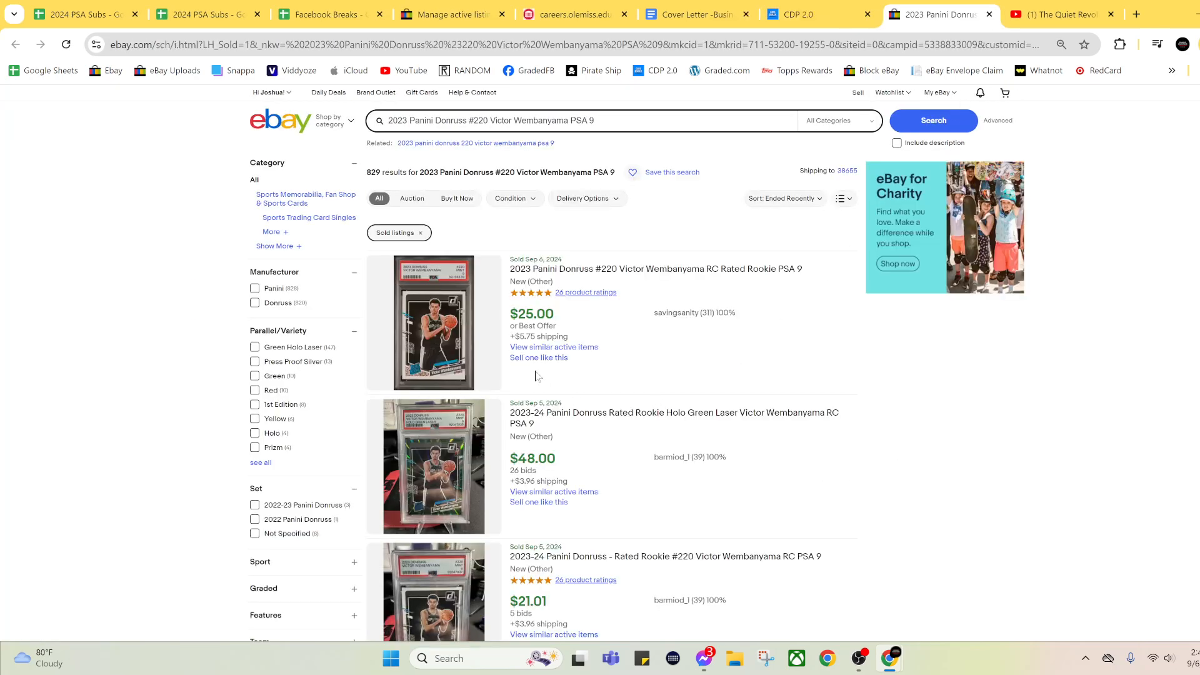
scroll(563, 363, "down", 4)
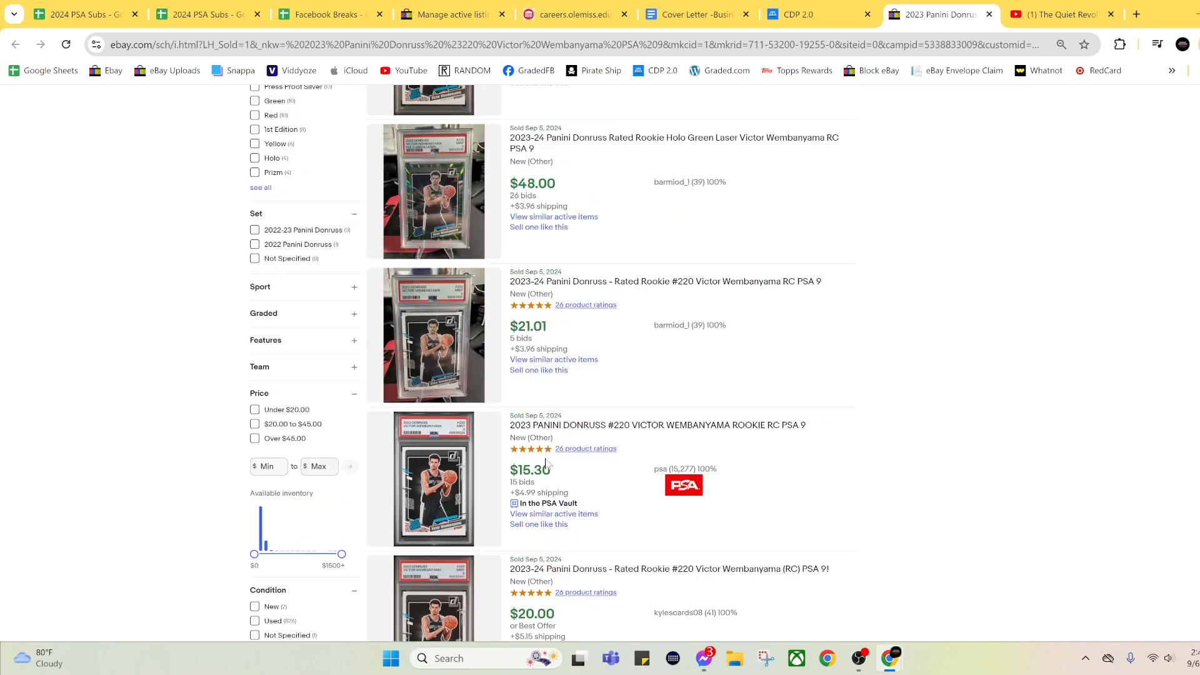
scroll(550, 412, "down", 2)
scroll(769, 320, "up", 6)
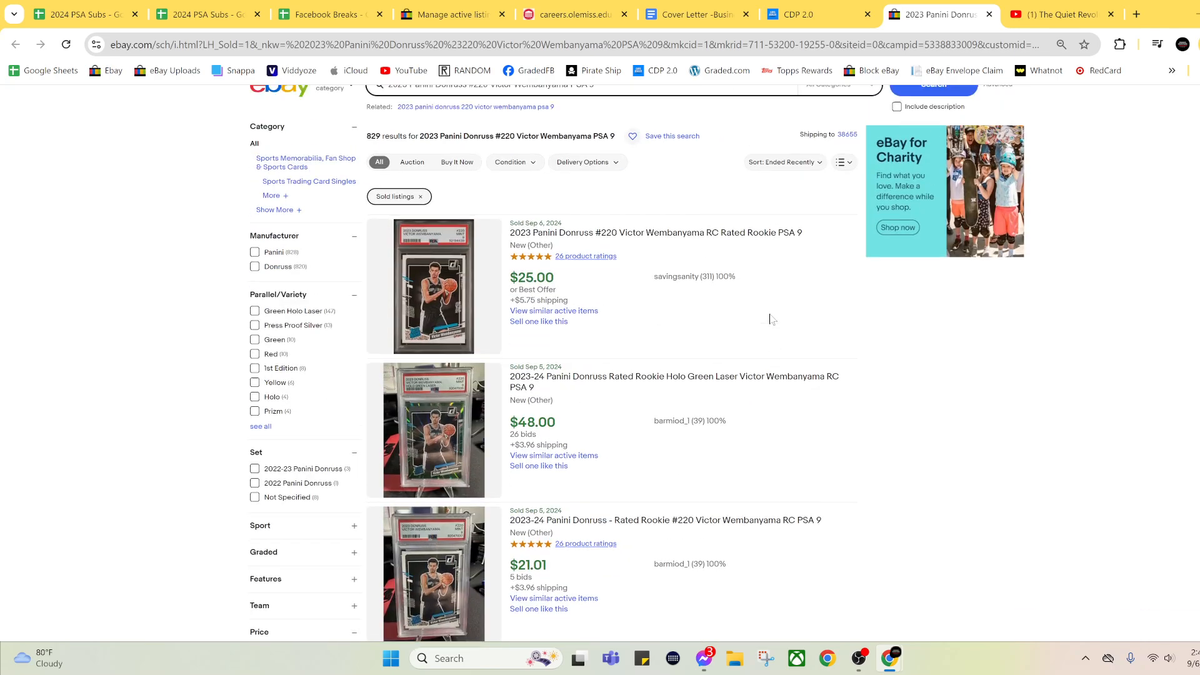
scroll(772, 319, "up", 1)
left_click(988, 14)
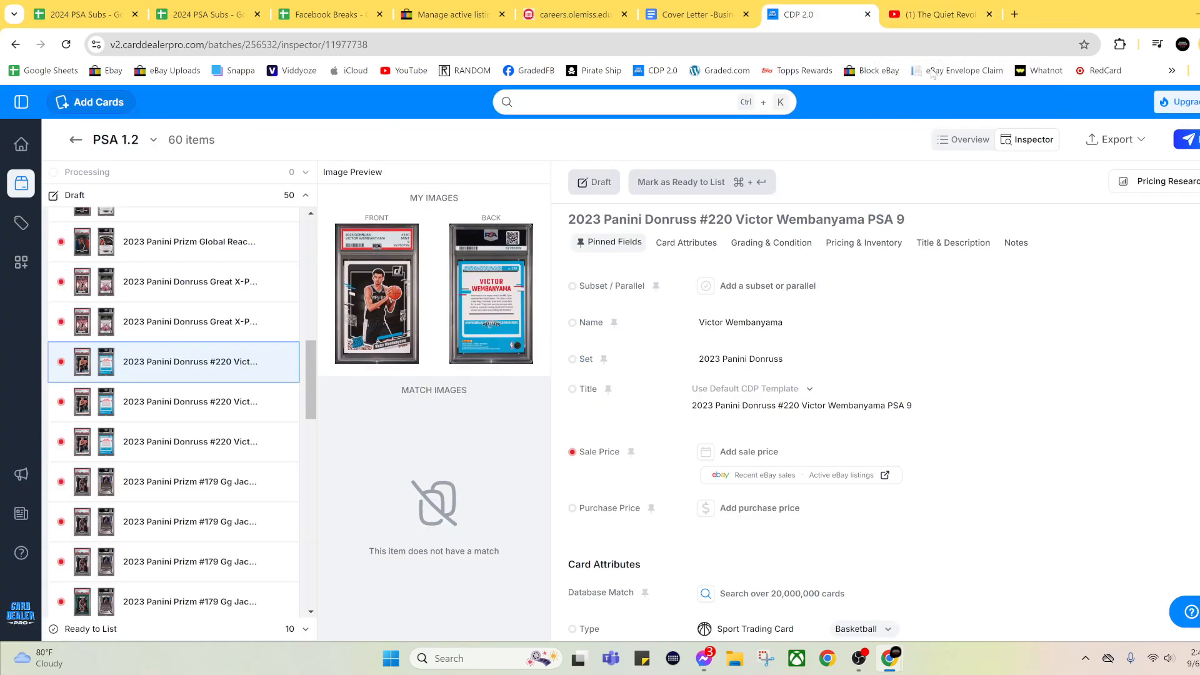
Set the Victor Wembanyama Donruss #220 card's sale price to $30 and mark it as ready to list
left_click(746, 453)
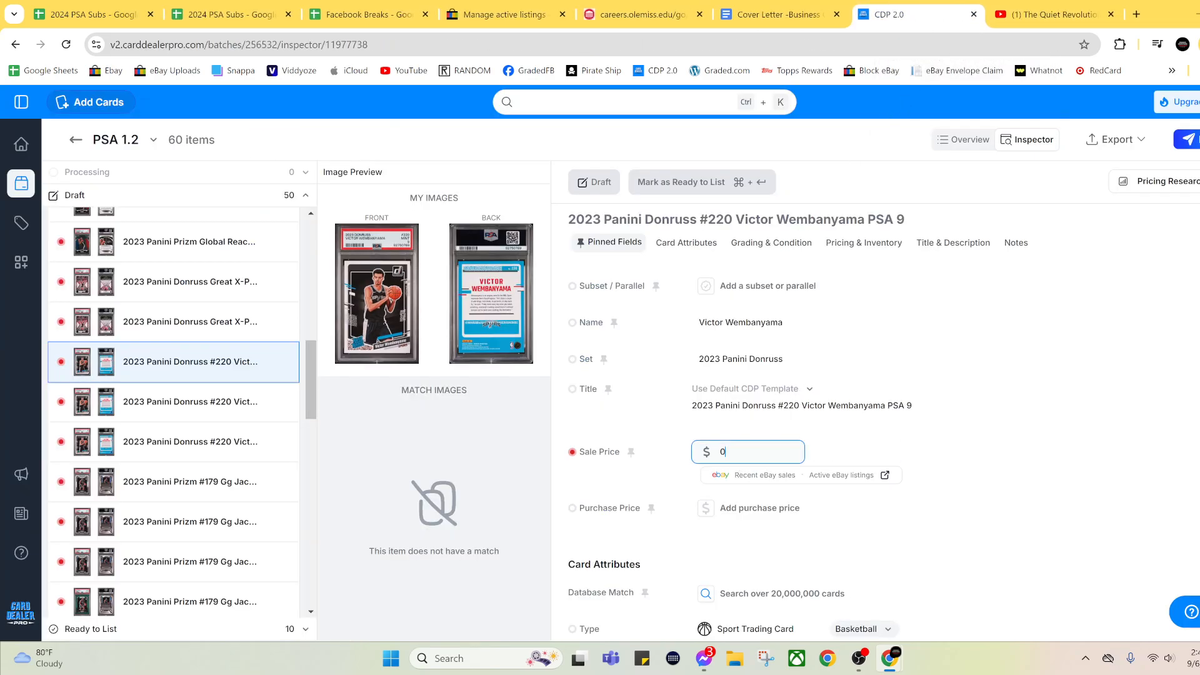
type("30")
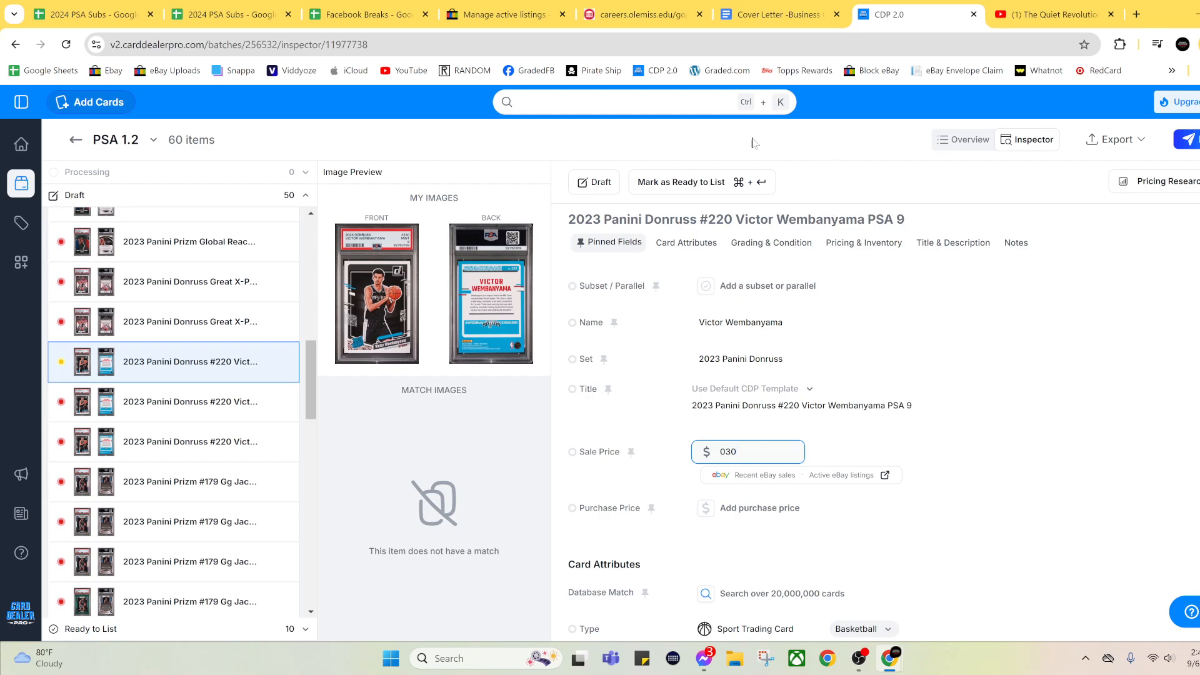
key("ctrl+Return")
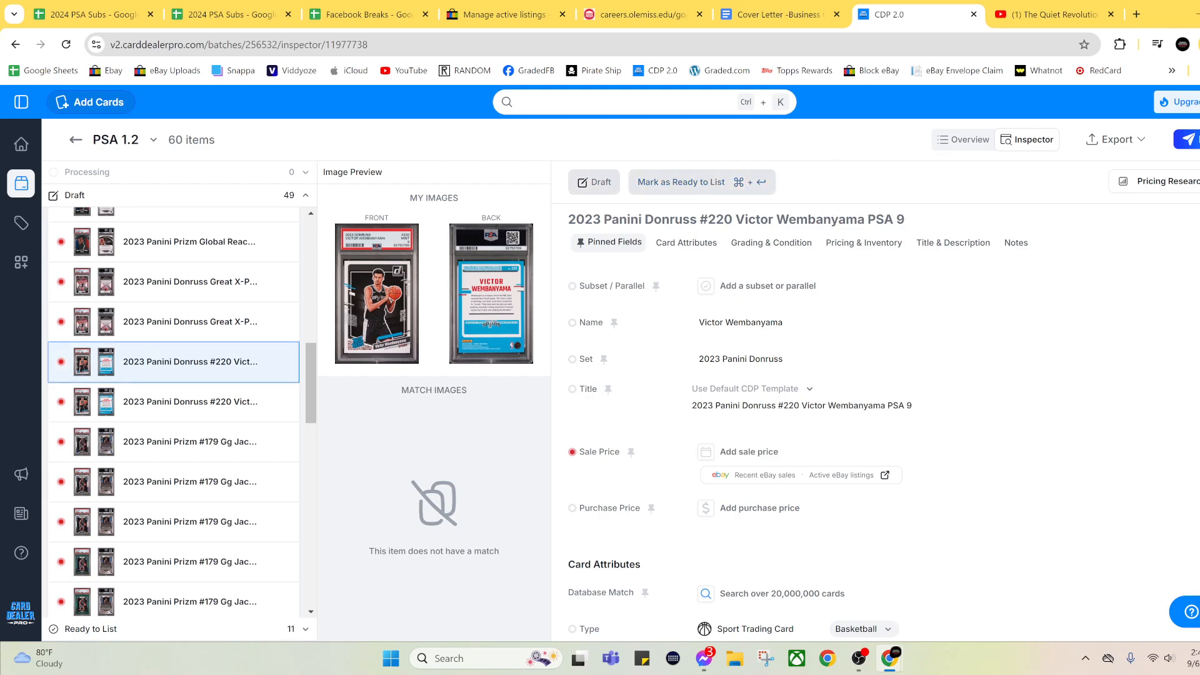
Review recent eBay sales for the first 2023 Panini Prizm #179 Gg Jackson Ii Silver Prizm PSA 8 draft and close the results
scroll(228, 382, "down", 1)
left_click(227, 384)
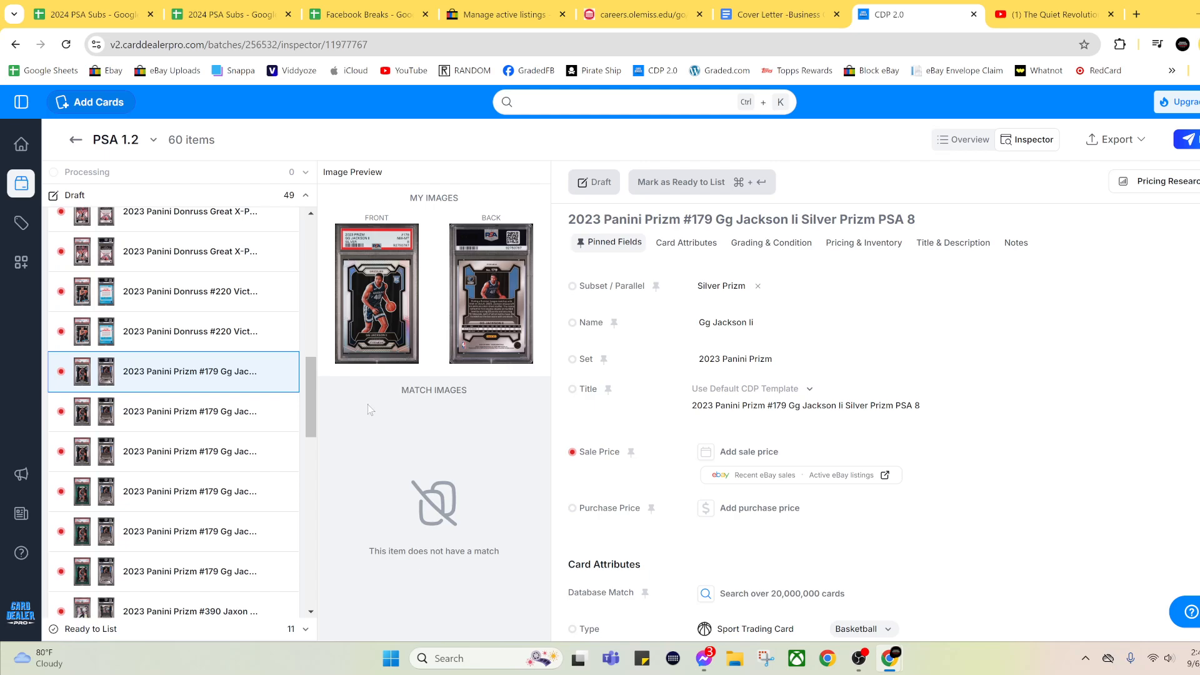
left_click(768, 452)
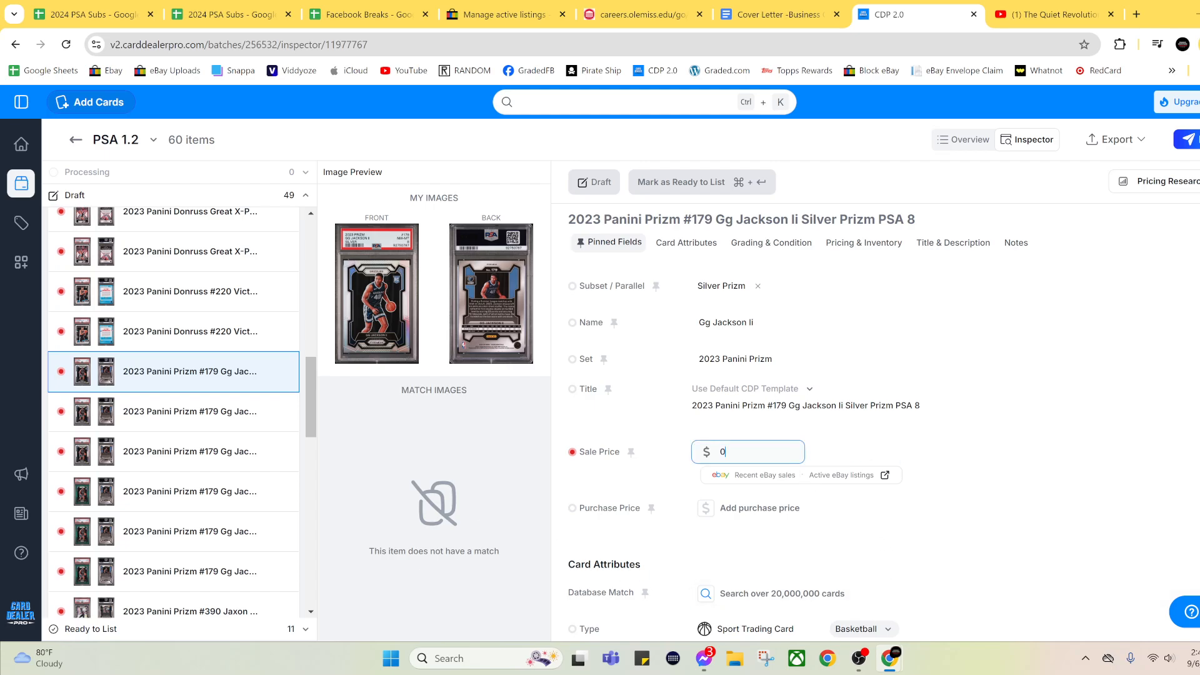
left_click(763, 475)
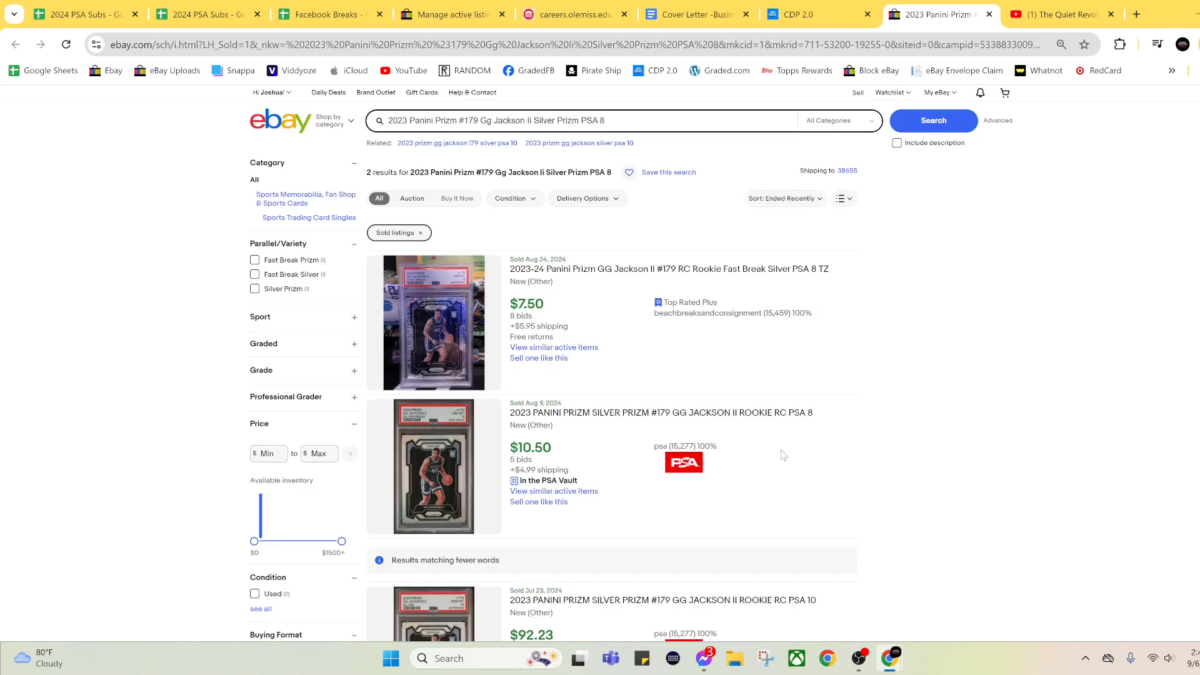
left_click(989, 14)
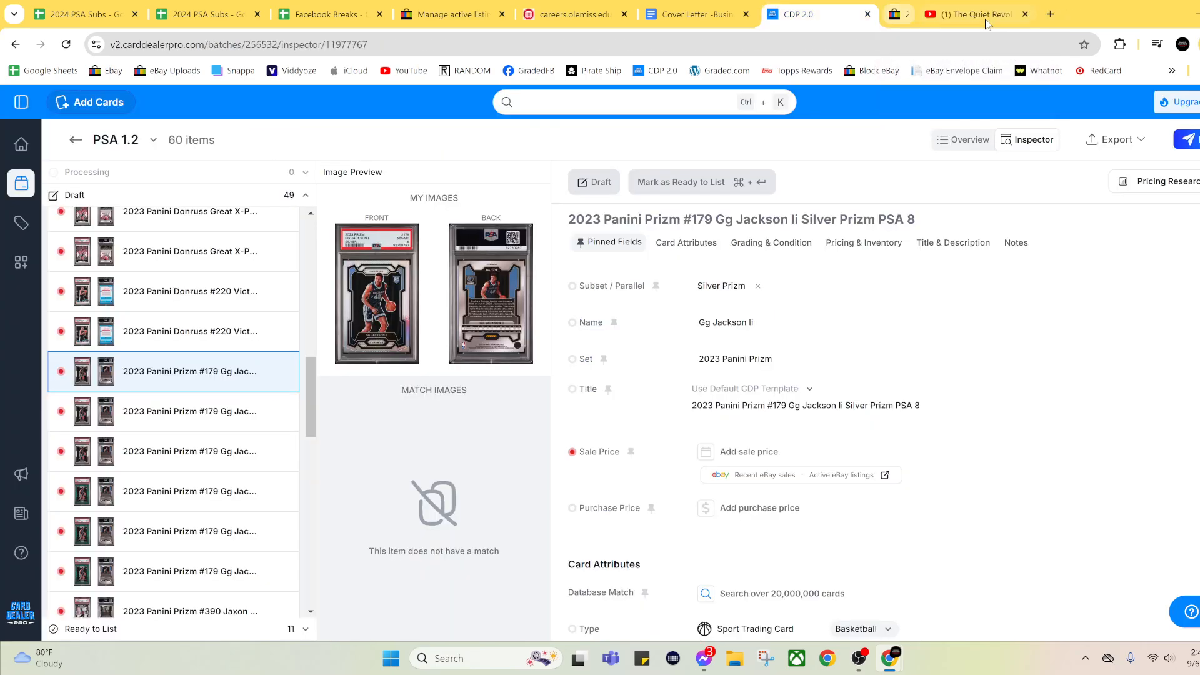
Set the Gg Jackson Ii Silver Prizm PSA 8 card's sale price to $30 and mark it as ready to list
left_click(750, 460)
type("30")
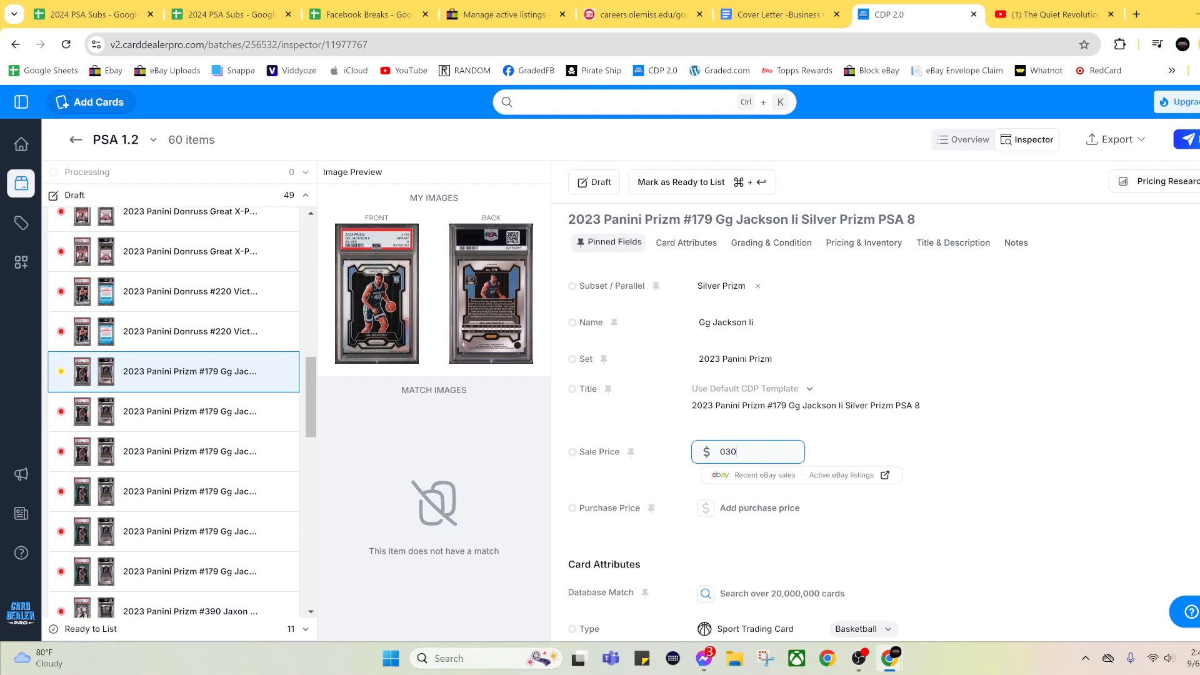
left_click(704, 187)
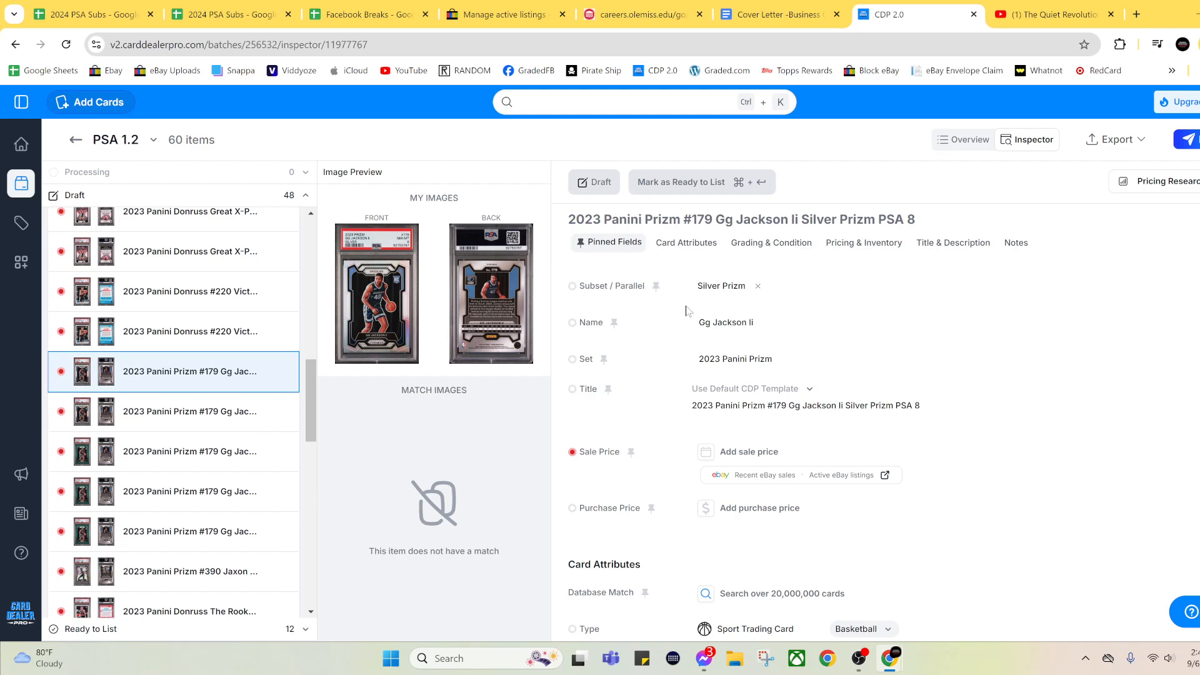
Review recent eBay sales for the first 2023 Panini Prizm #179 Gg Jackson Ii Green Prizm PSA 10 draft
scroll(275, 387, "down", 1)
left_click(273, 388)
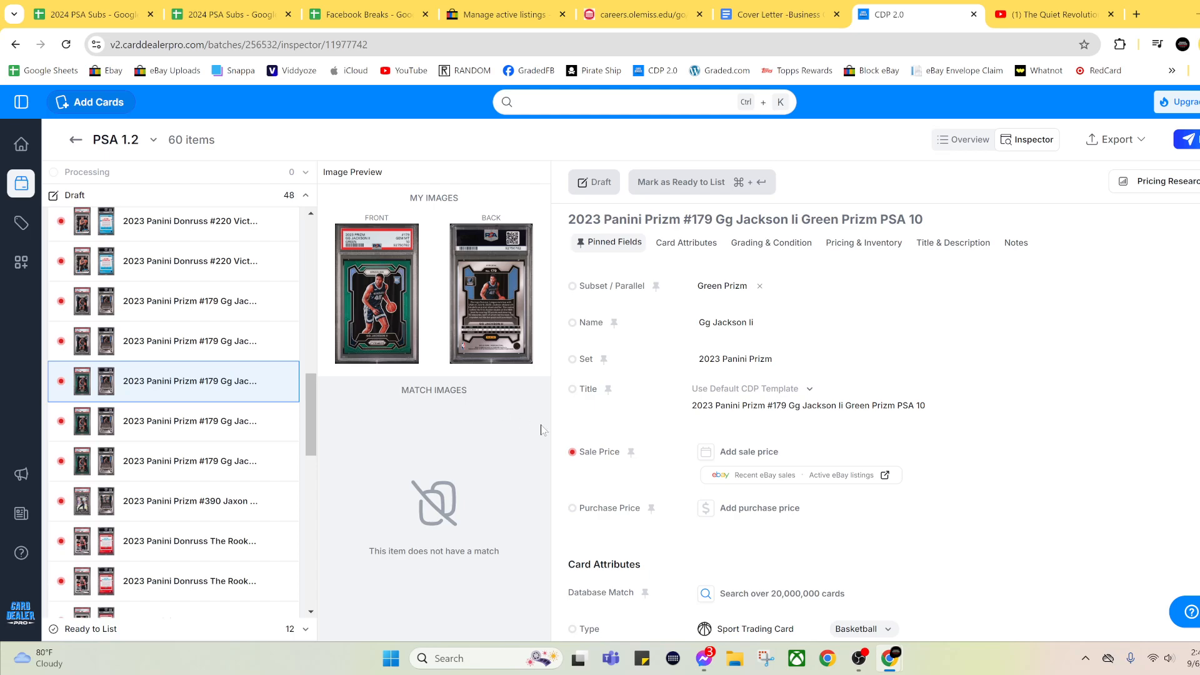
left_click(764, 478)
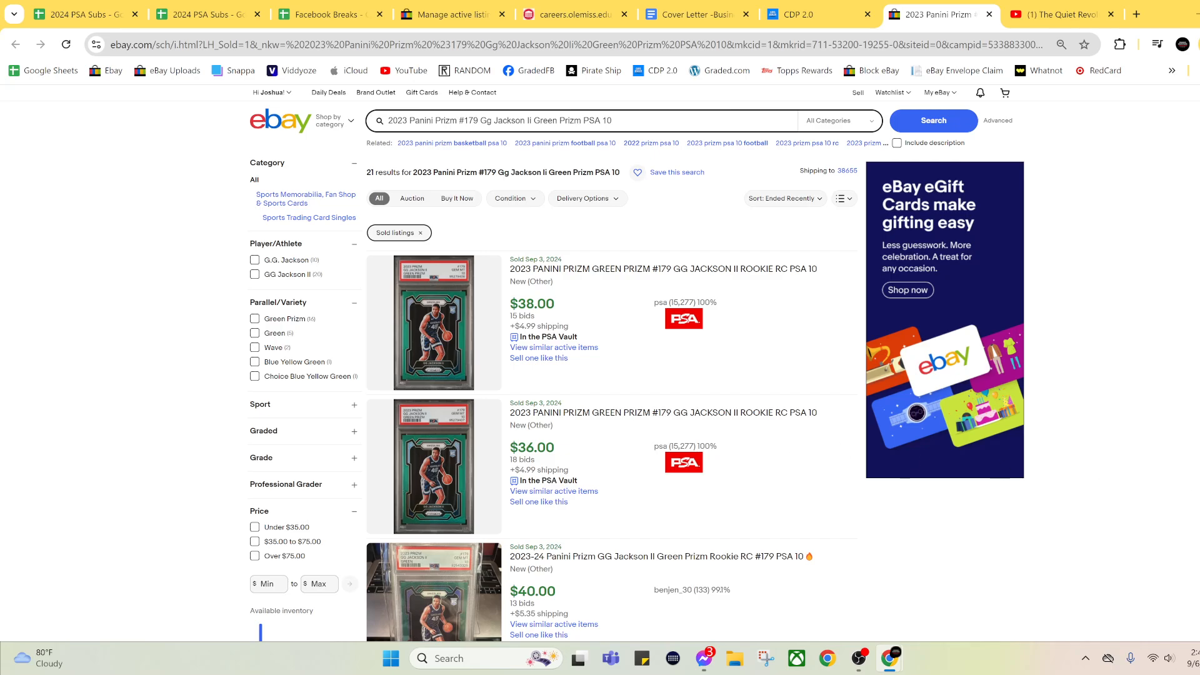
scroll(665, 437, "down", 5)
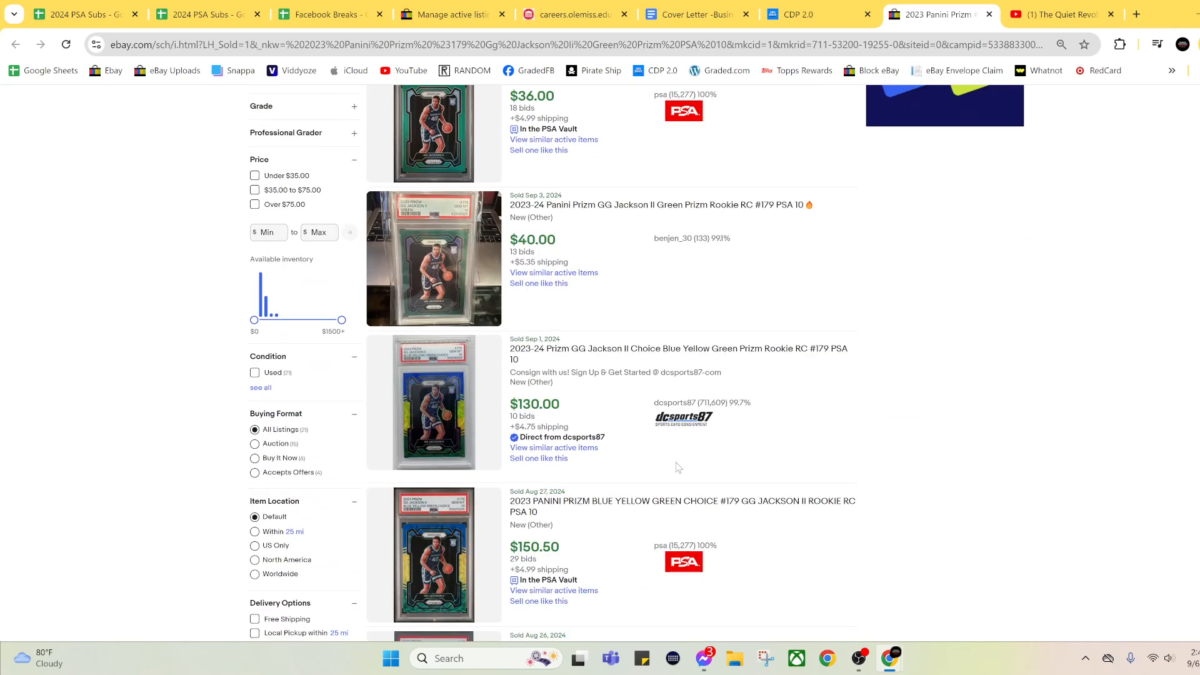
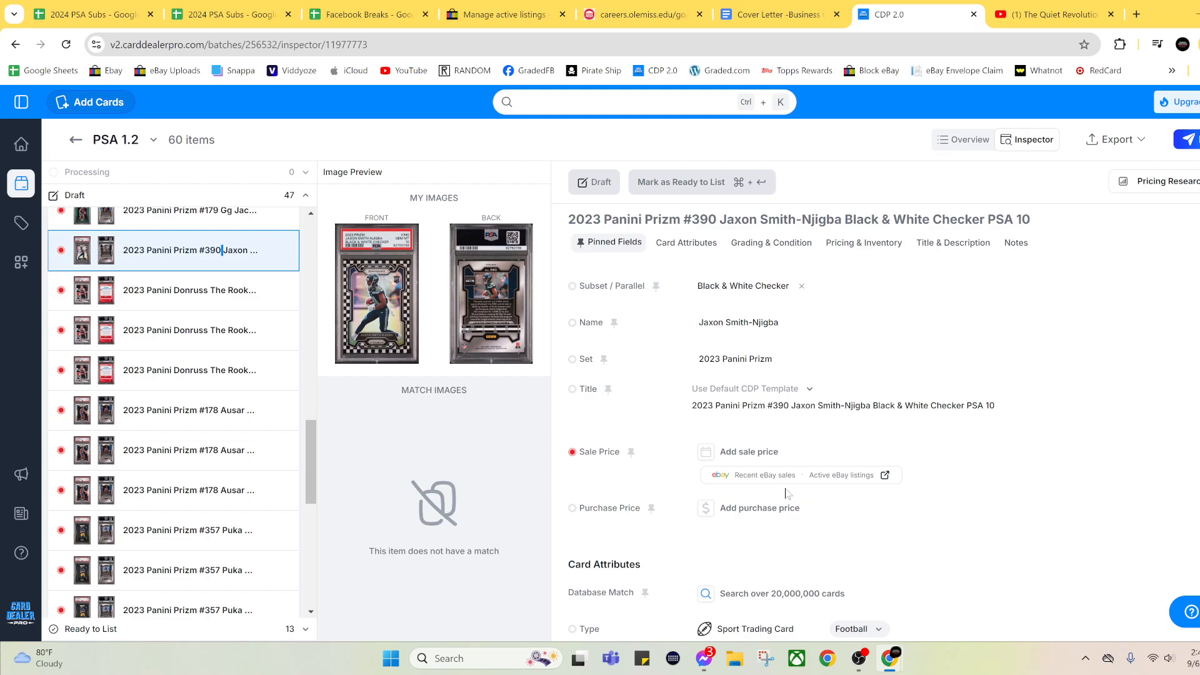
Review recent eBay sales for the 2023 Panini Prizm #390 Jaxon Smith-Njigba Black & White Checker PSA 10 draft and close the results
left_click(766, 476)
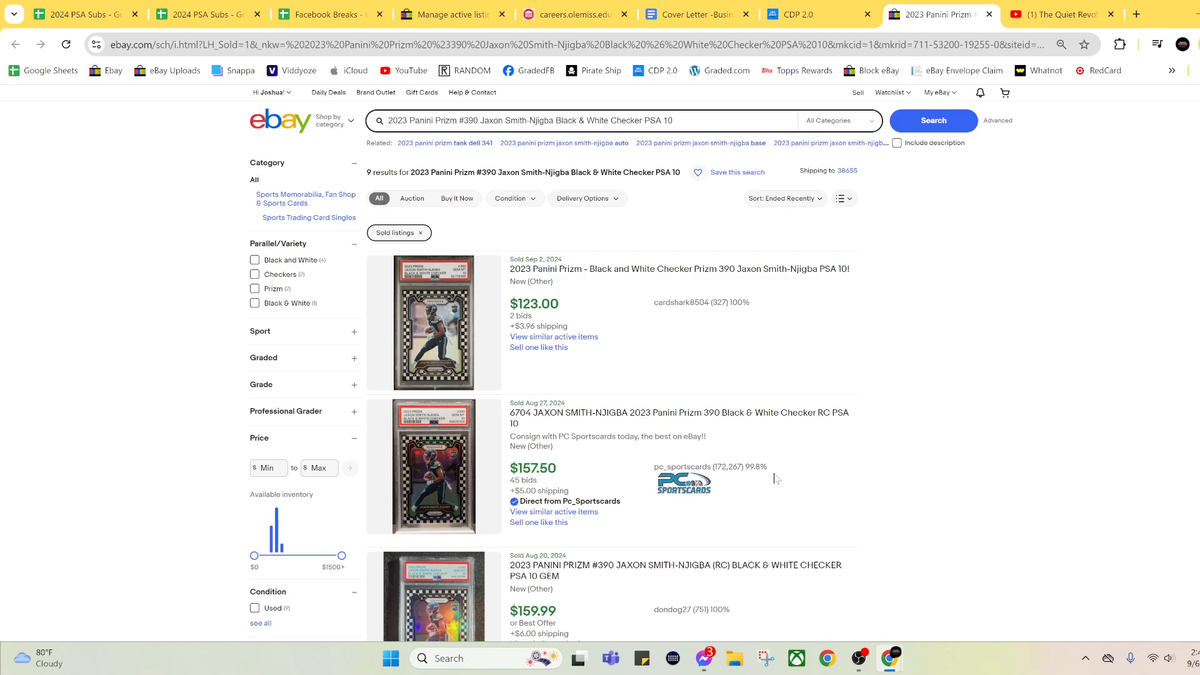
scroll(775, 479, "down", 3)
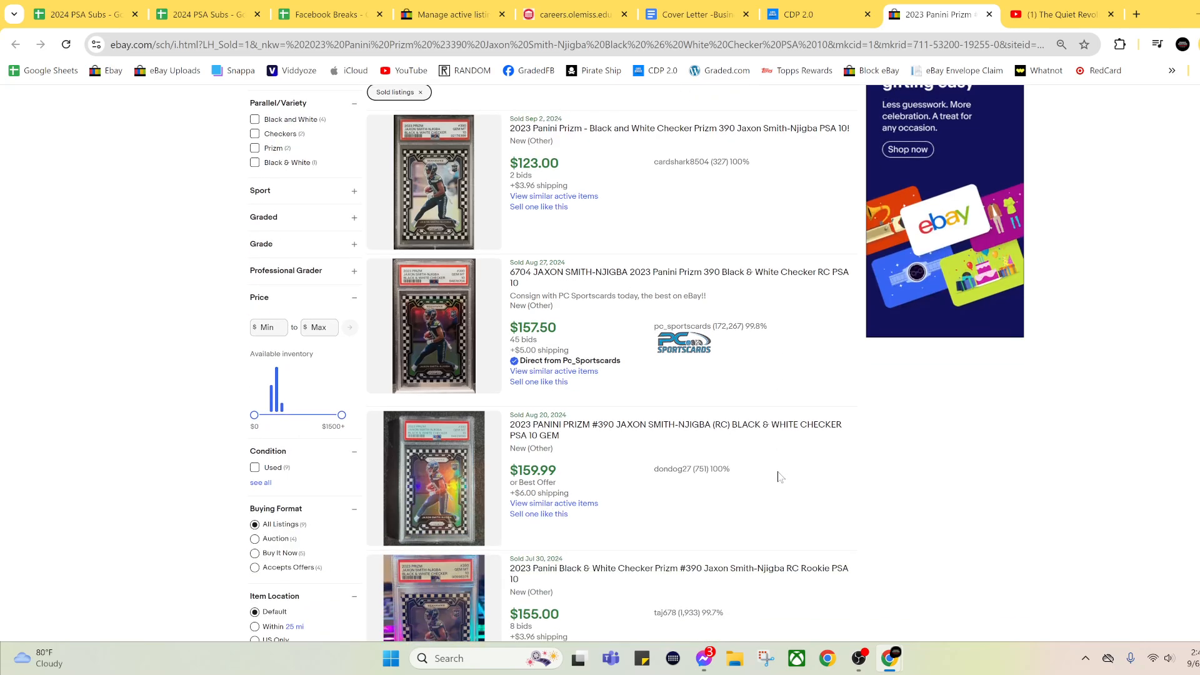
scroll(778, 476, "down", 3)
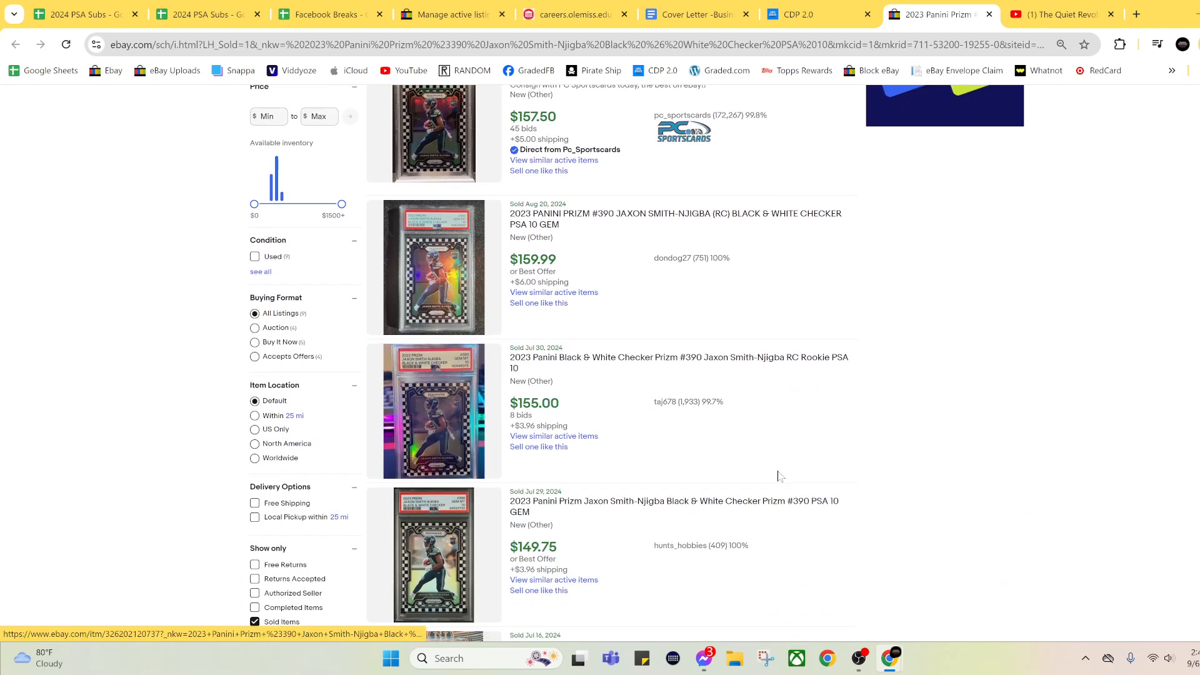
scroll(780, 476, "up", 4)
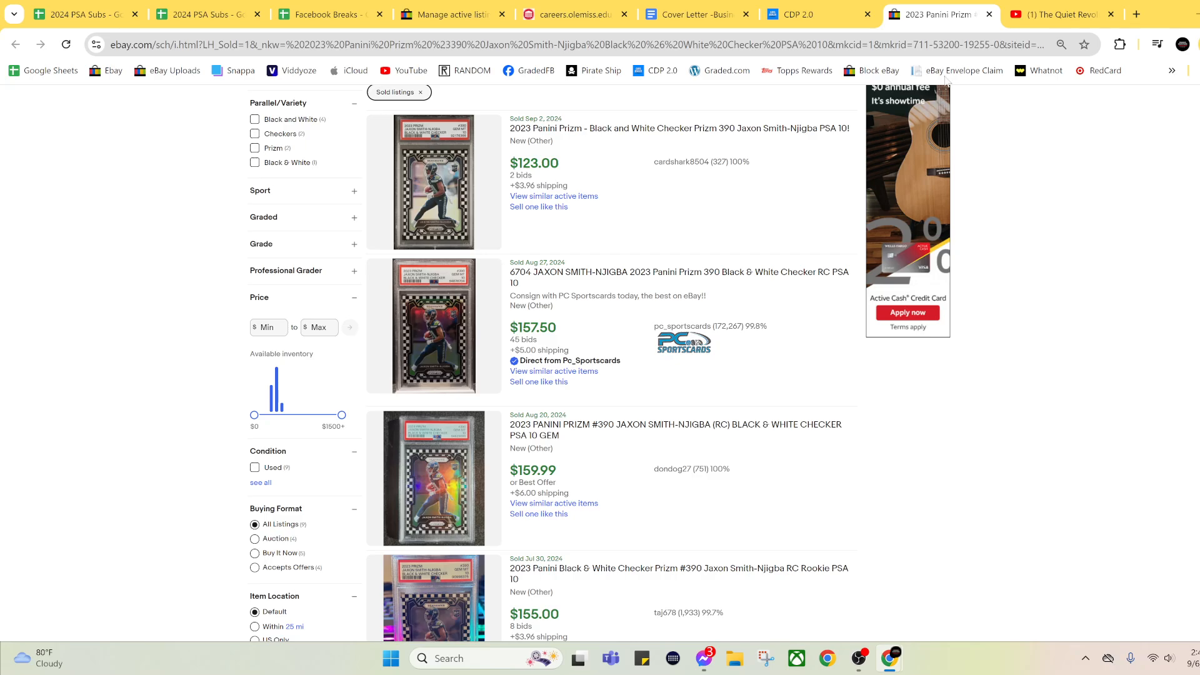
left_click(989, 14)
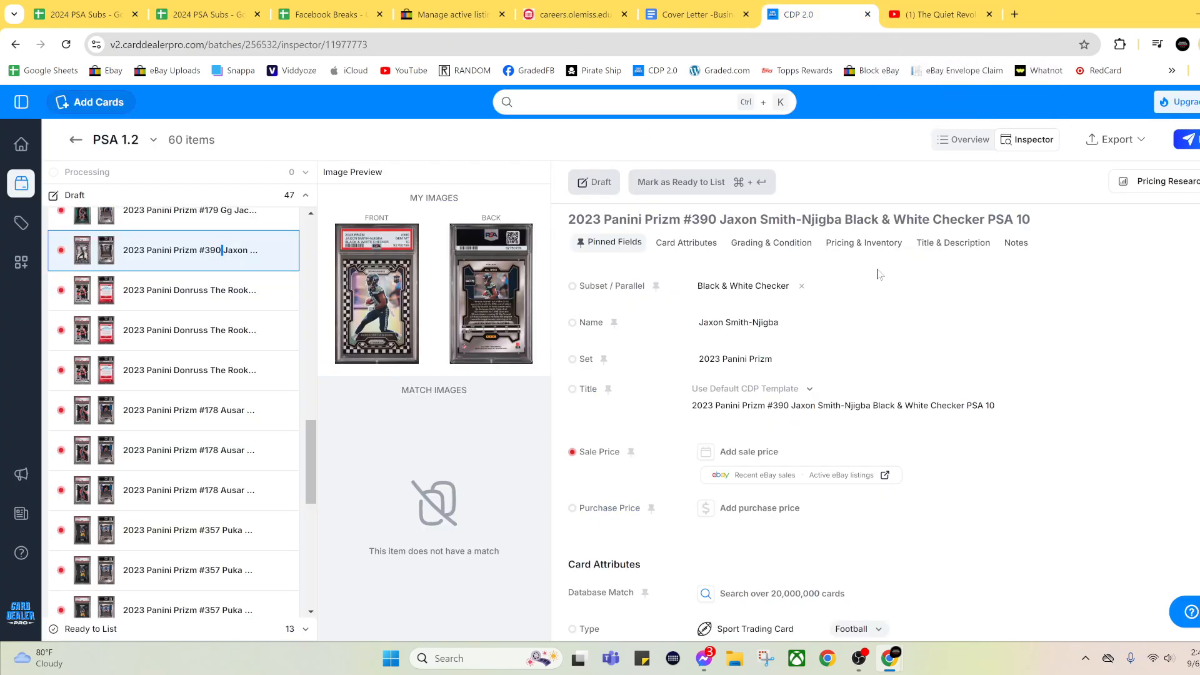
Set the Jaxon Smith-Njigba Black & White Checker card's sale price to $160 and mark it as ready to list
left_click(770, 450)
type("0")
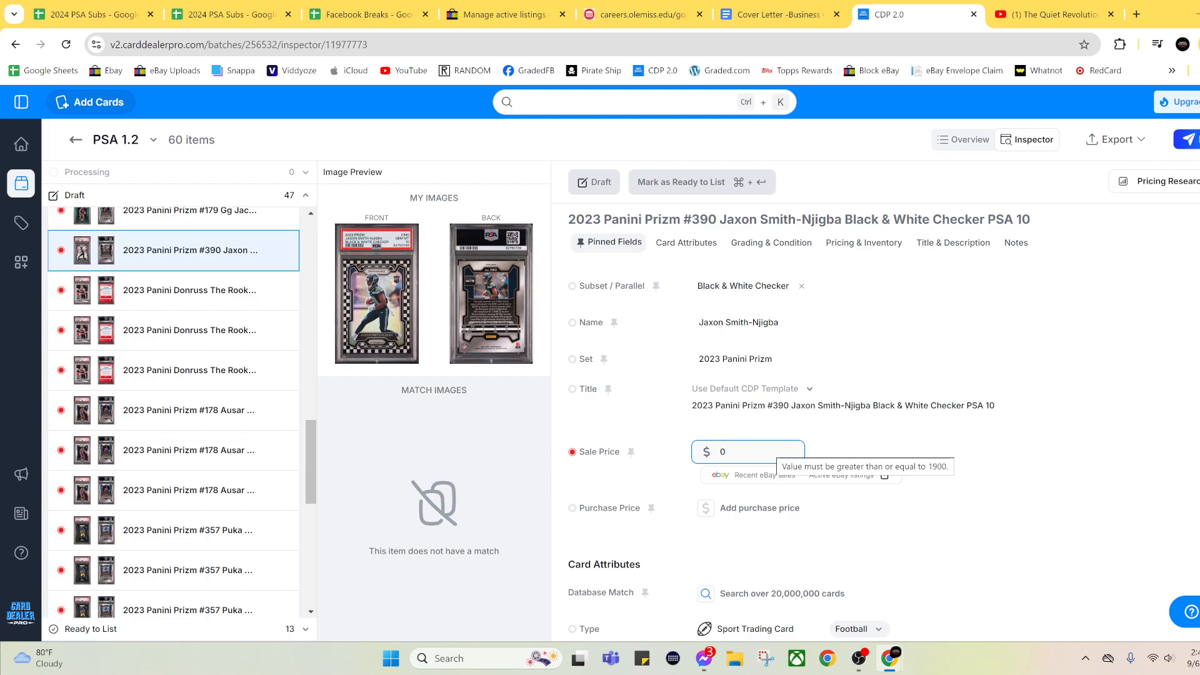
type("160")
key("ctrl+Return")
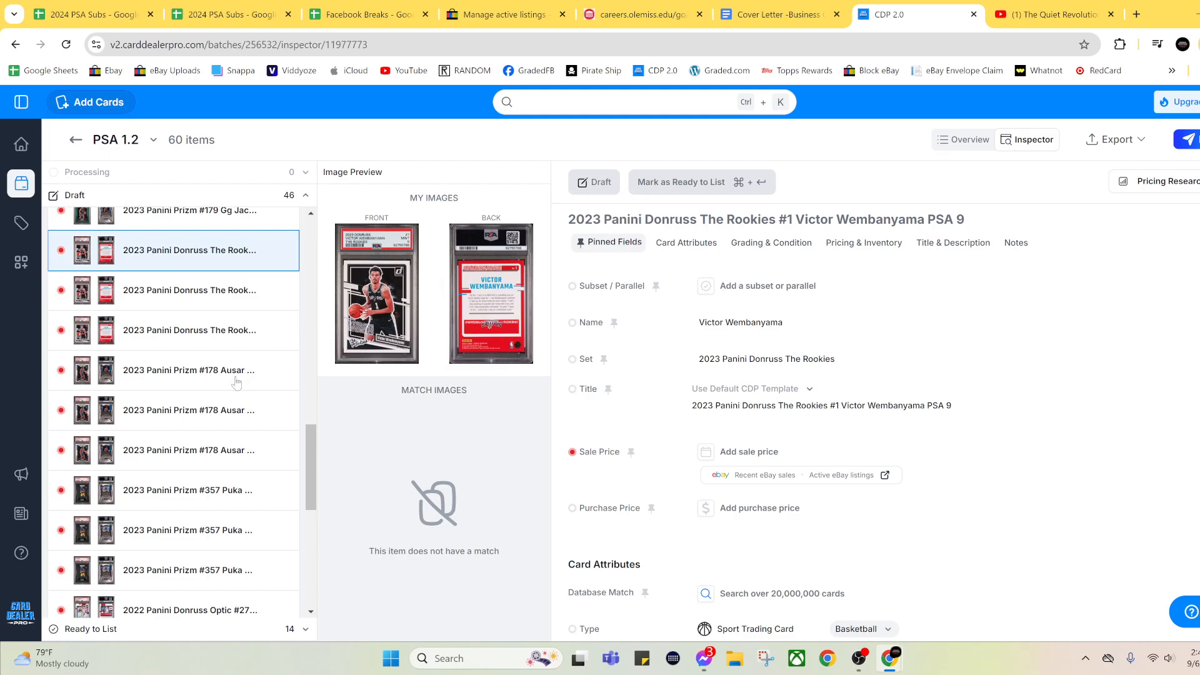
Review recent eBay sales for the first 2023 Panini Prizm #178 Ausar Thompson Silver Prizm PSA 10 draft and close the results
scroll(231, 379, "down", 1)
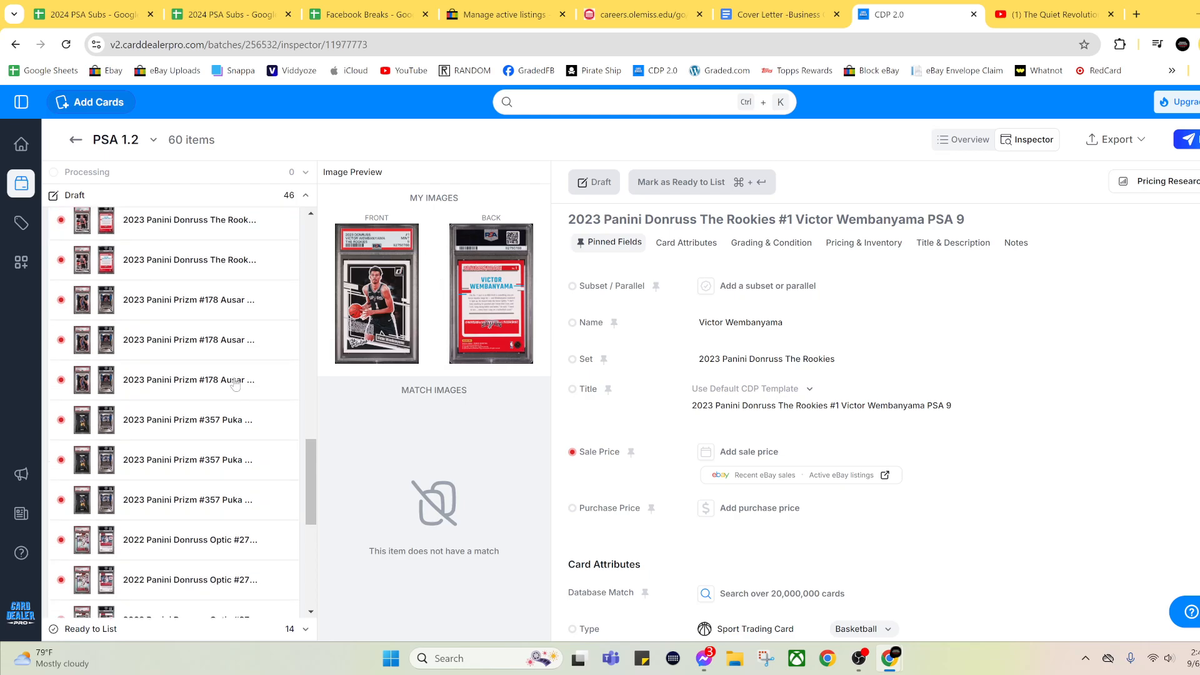
left_click(201, 309)
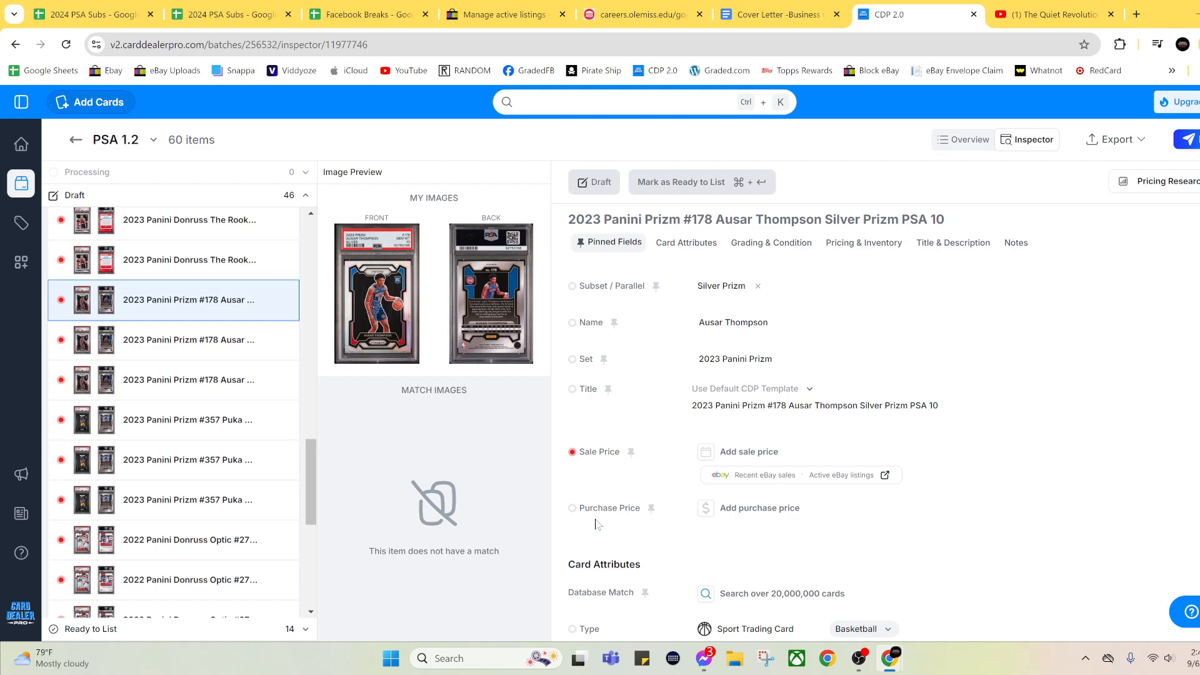
left_click(885, 475)
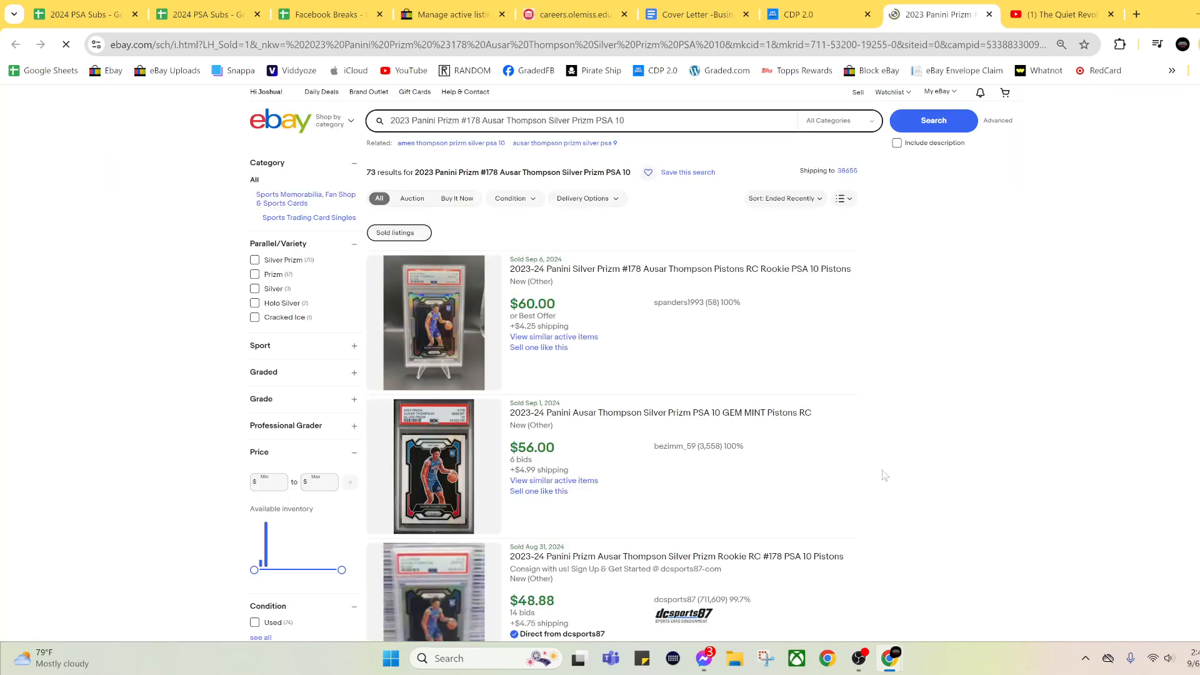
scroll(852, 471, "down", 5)
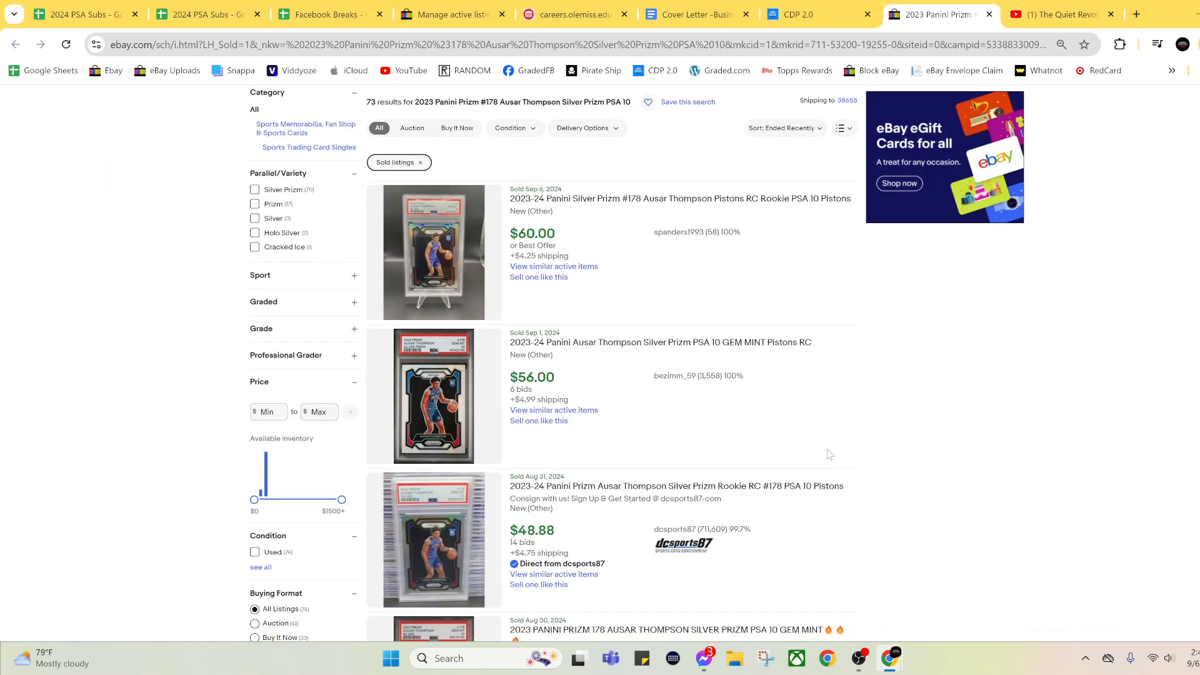
scroll(821, 442, "down", 4)
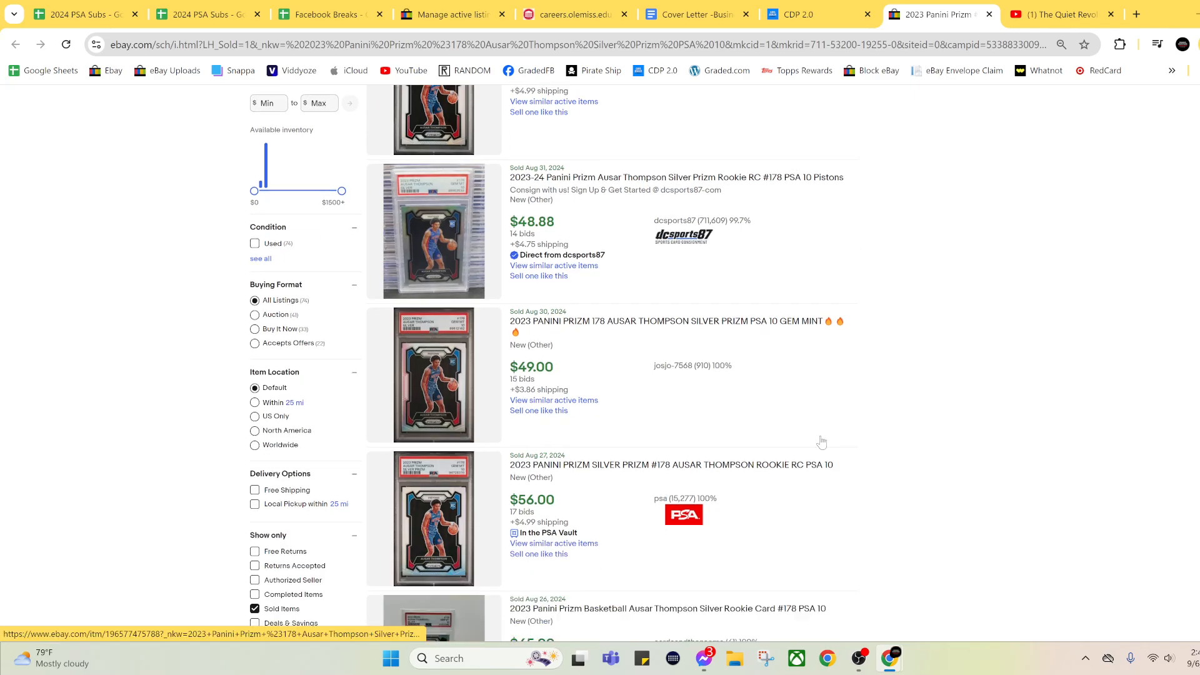
scroll(821, 442, "up", 9)
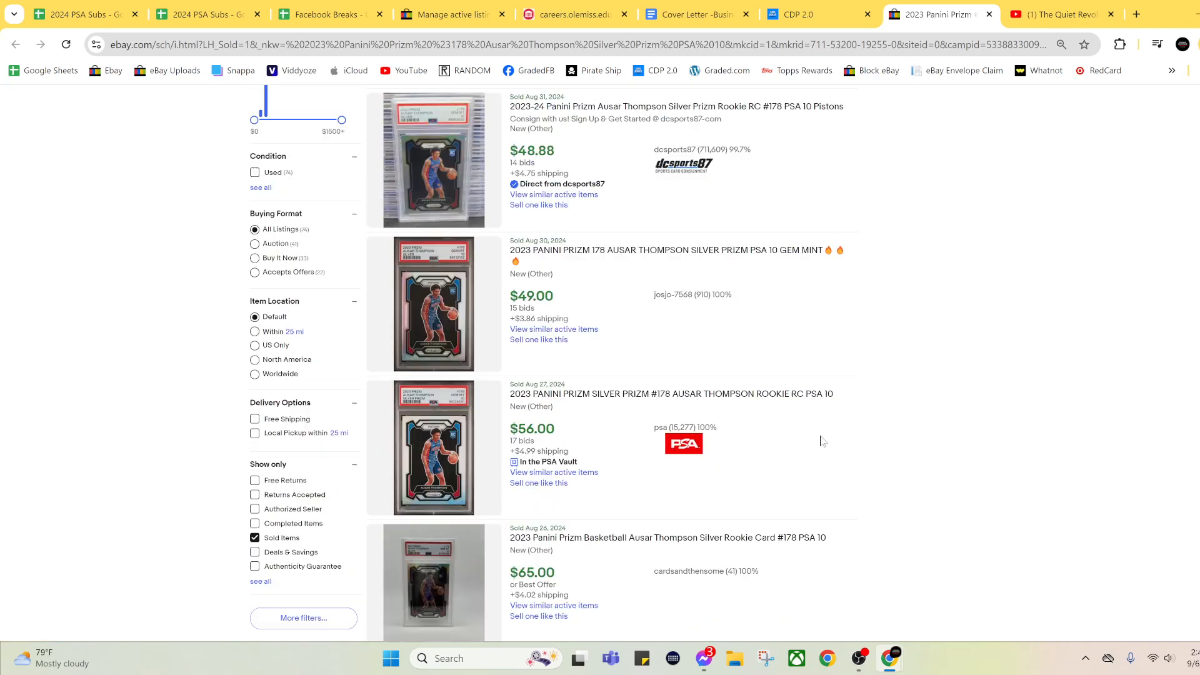
left_click(989, 14)
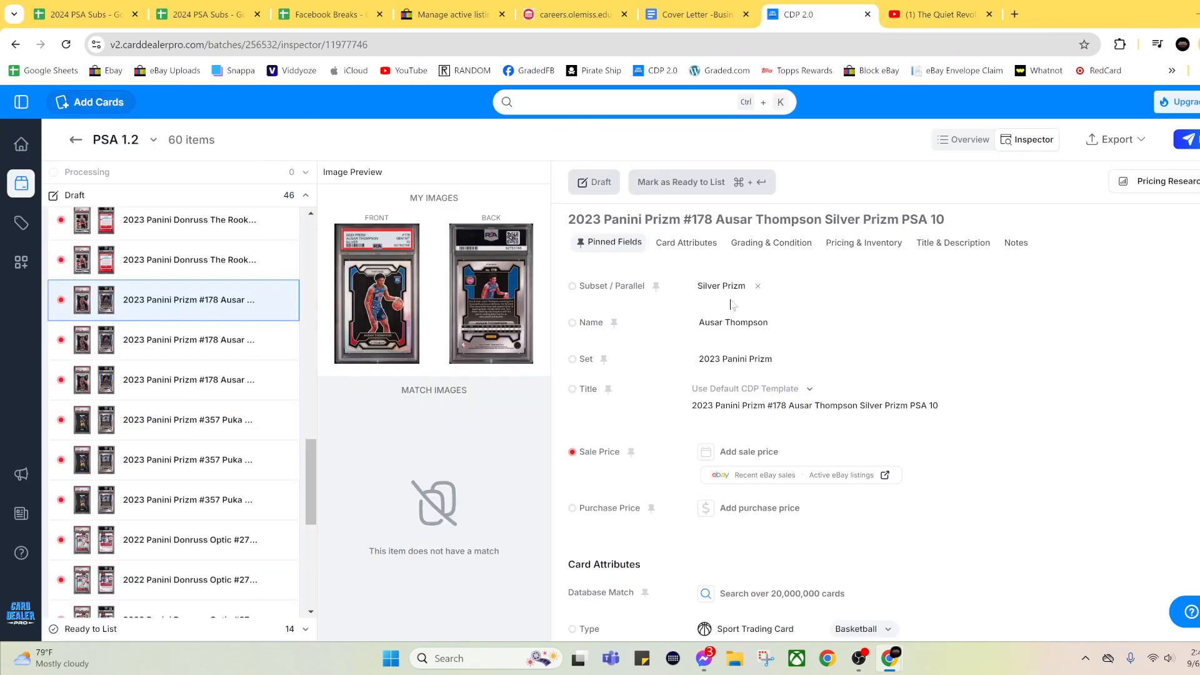
Set the Ausar Thompson Silver Prizm card's sale price to $80 and mark it as ready to list
left_click(756, 453)
type("80")
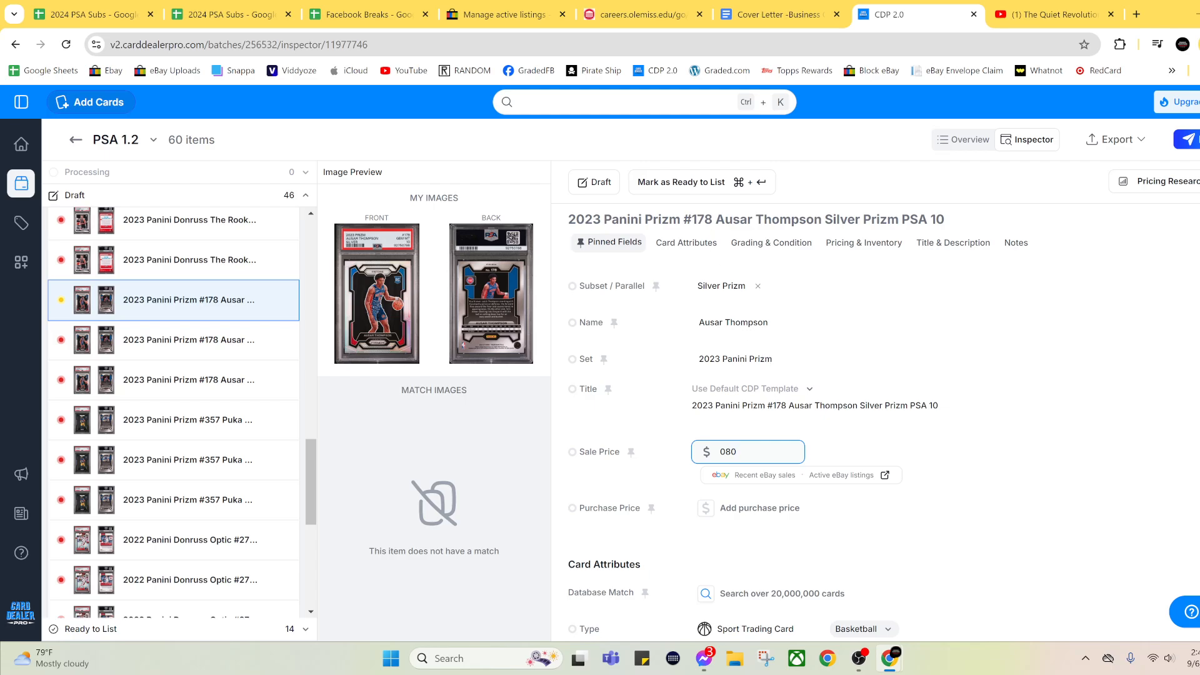
key("ctrl+Return")
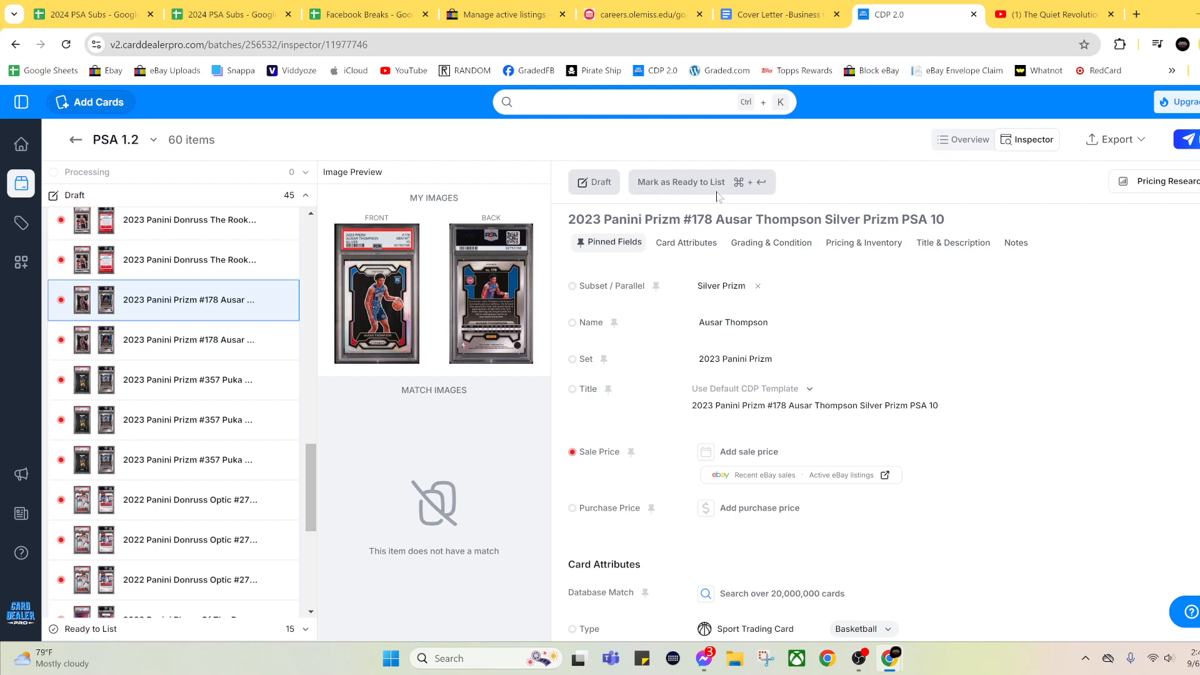
Open the export options for the PSA 1.2 batch
left_click(1120, 145)
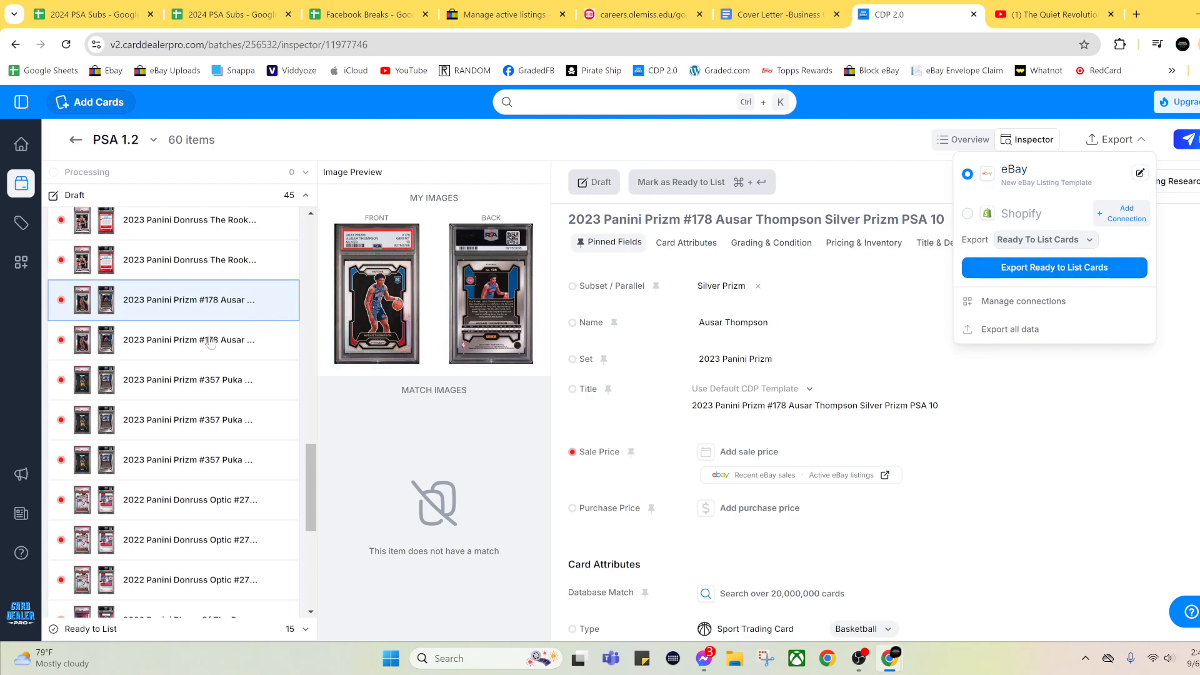
Review recent eBay sales for the first 2023 Panini Prizm #357 Puka Nacua PSA 9 draft and close the results
left_click(153, 381)
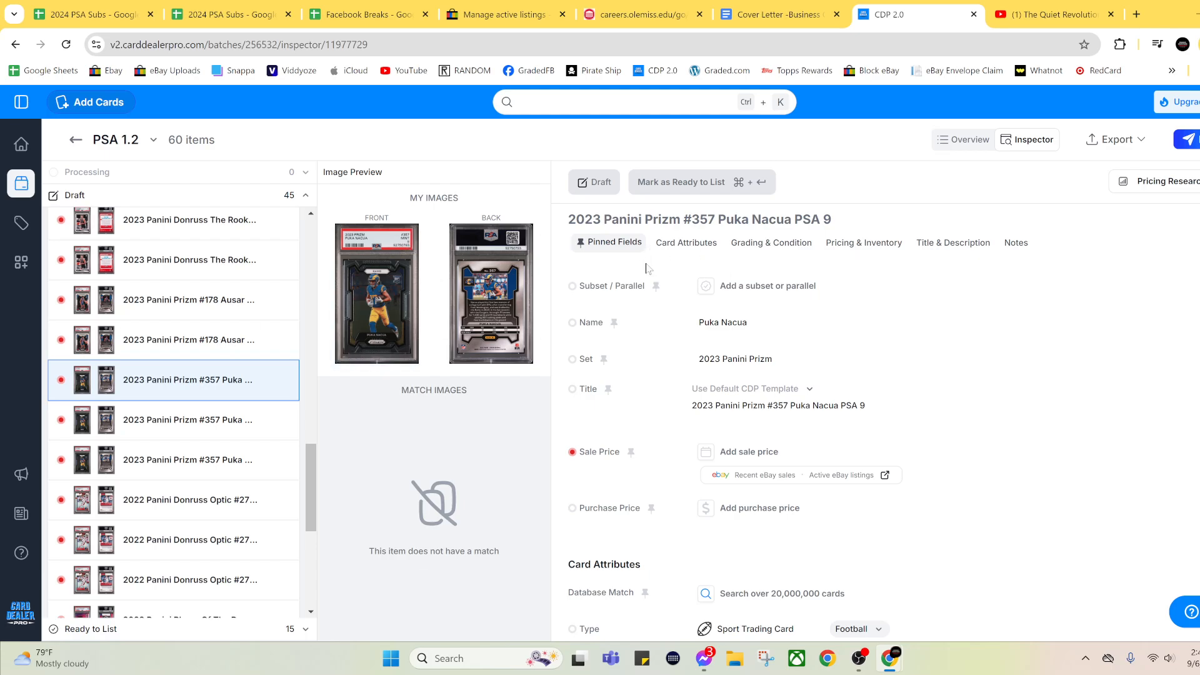
left_click(762, 476)
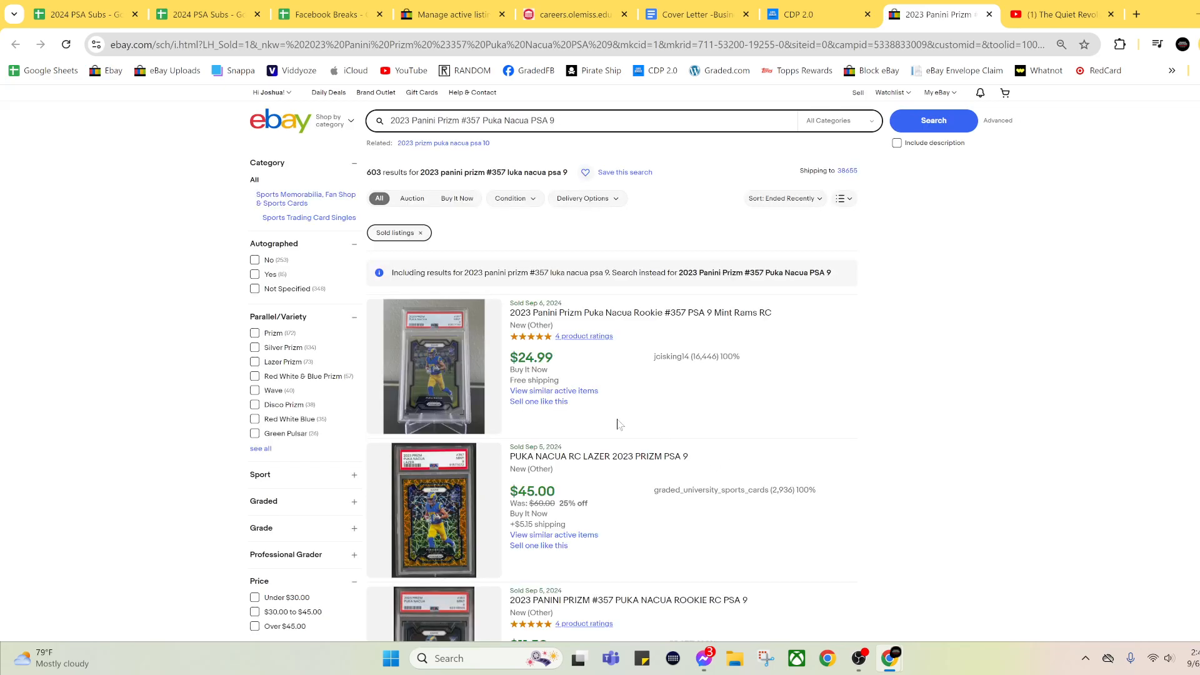
scroll(616, 418, "down", 1)
scroll(608, 387, "down", 6)
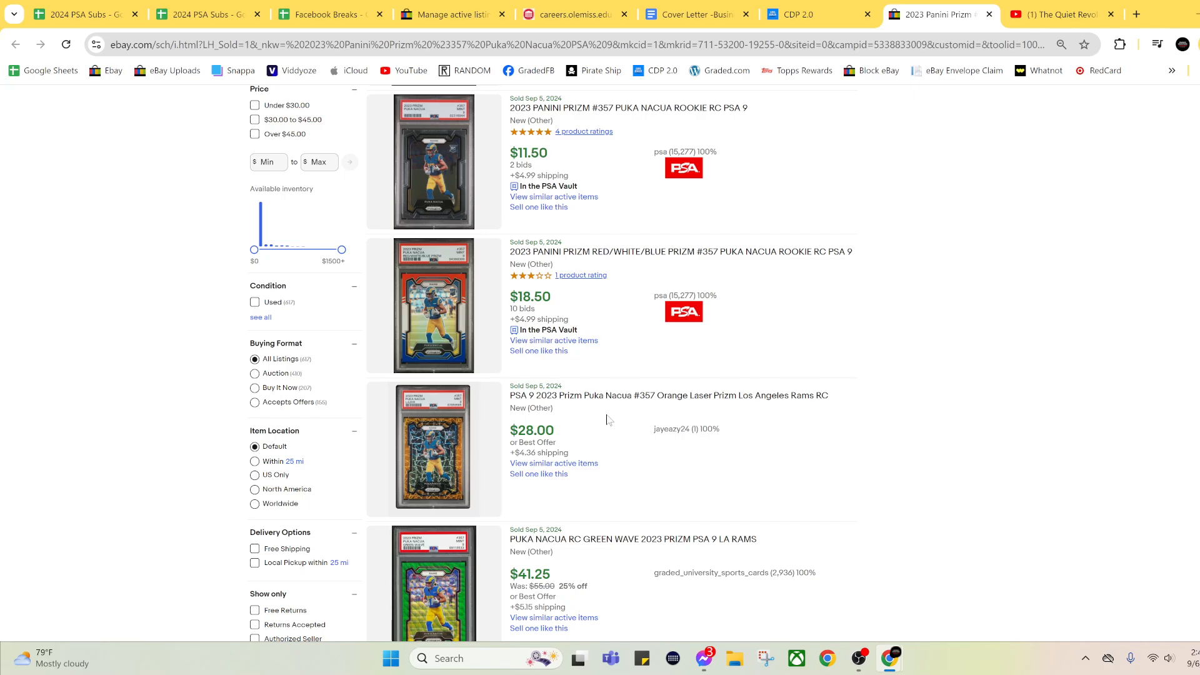
left_click(988, 14)
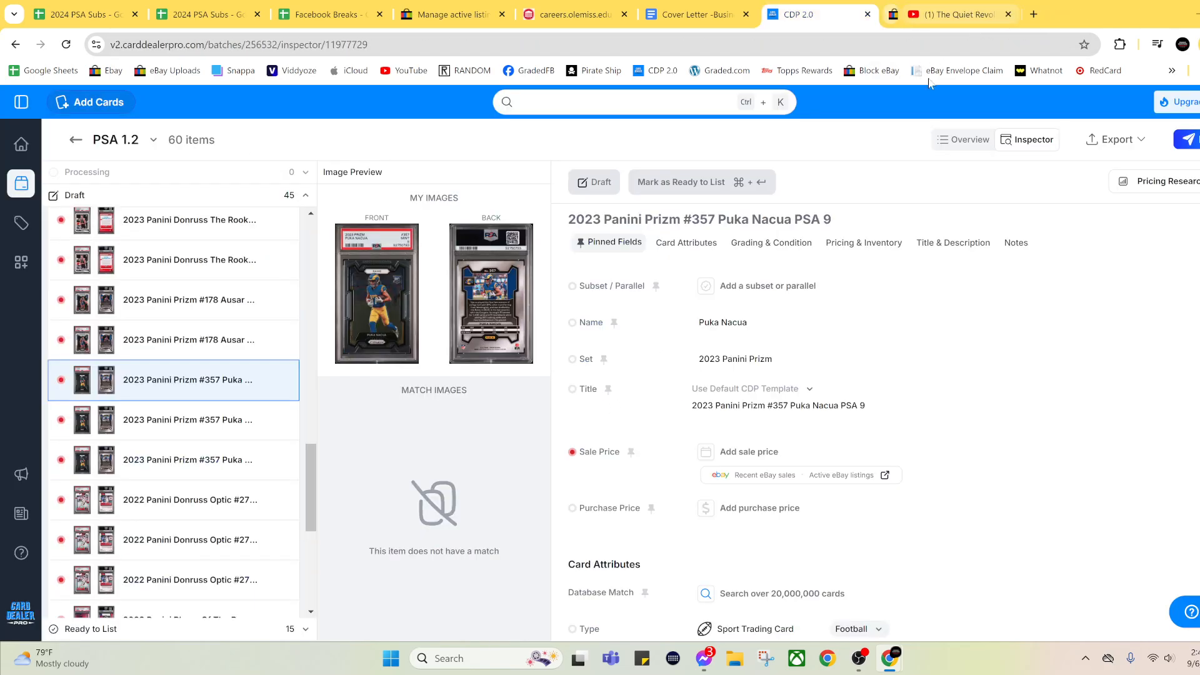
Set the Puka Nacua Prizm #357 card's sale price to $40 and mark it as ready to list
left_click(748, 451)
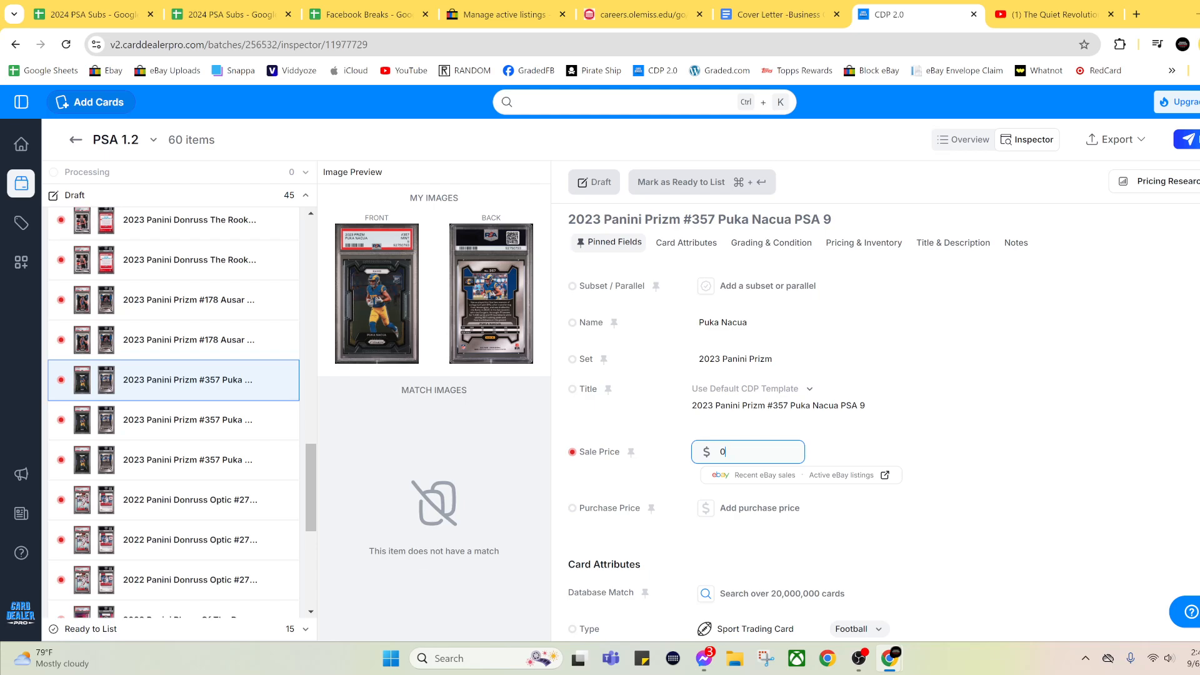
type("40")
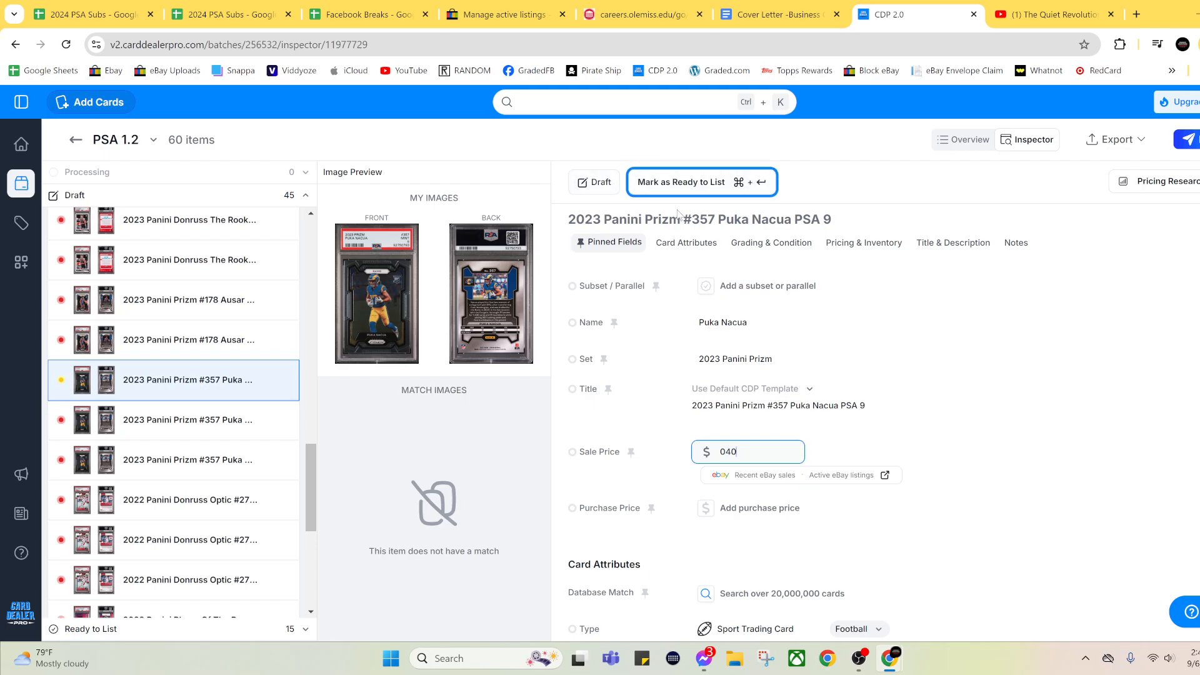
left_click(677, 193)
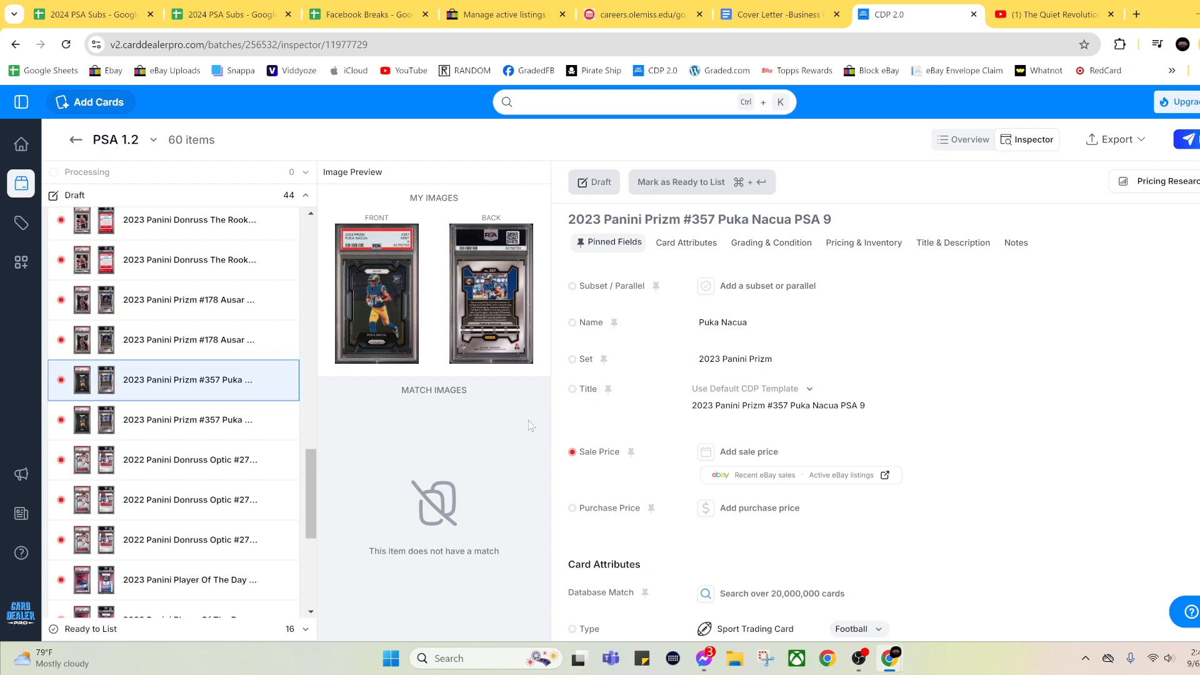
Review recent eBay sales for the first 2022 Panini Donruss Optic #277 Brock Purdy Holo PSA 9 draft and close the results
left_click(180, 470)
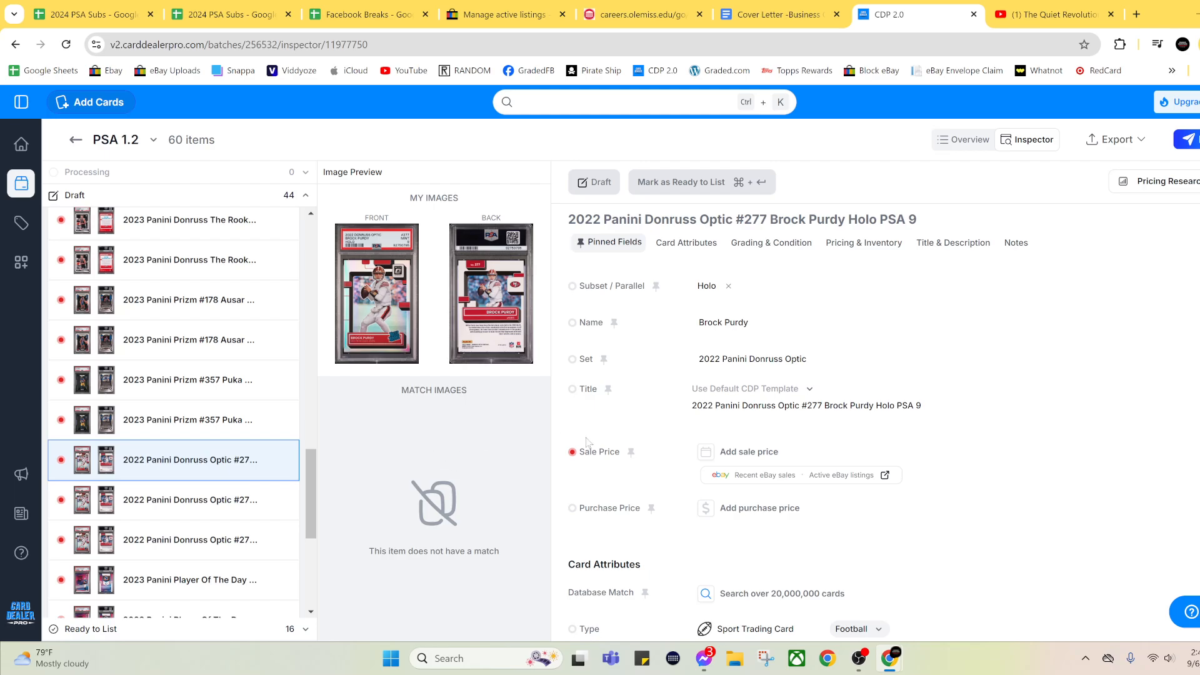
left_click(775, 477)
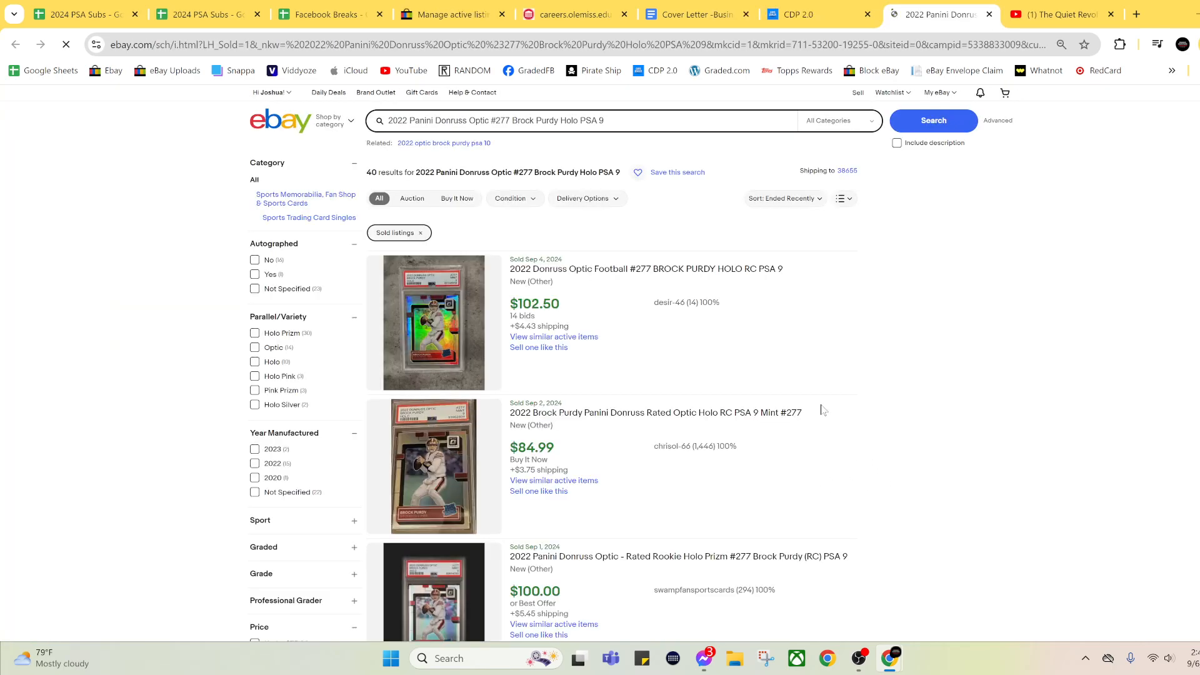
scroll(822, 410, "down", 2)
scroll(822, 409, "down", 5)
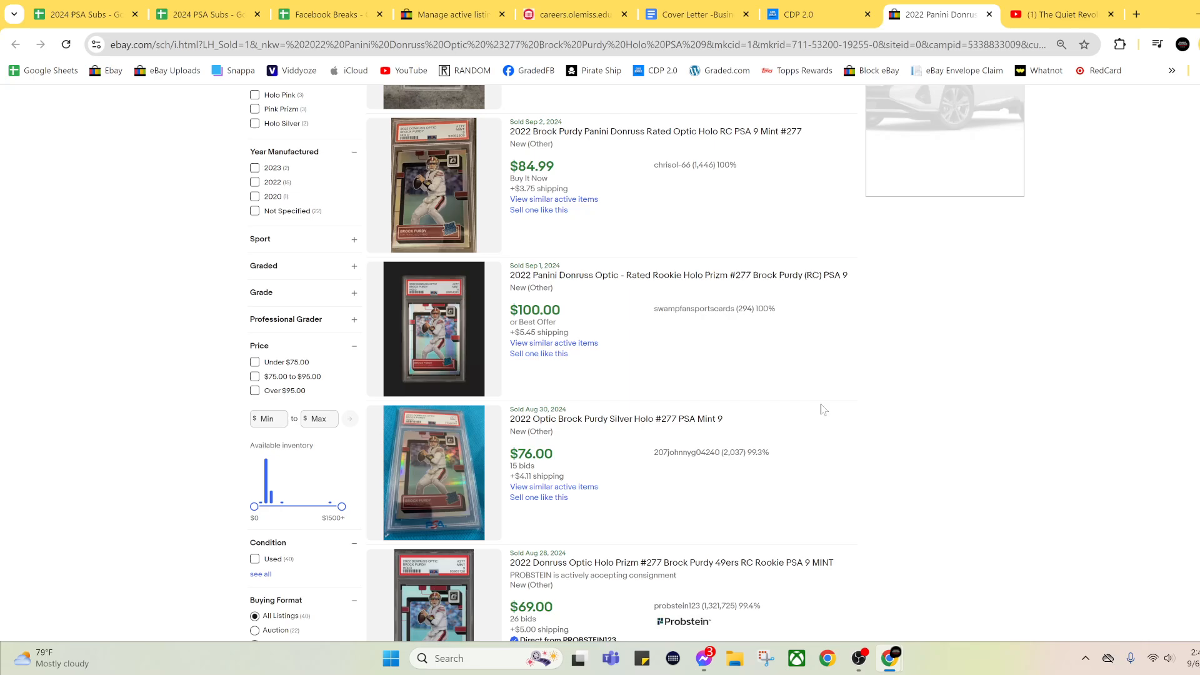
scroll(822, 409, "down", 2)
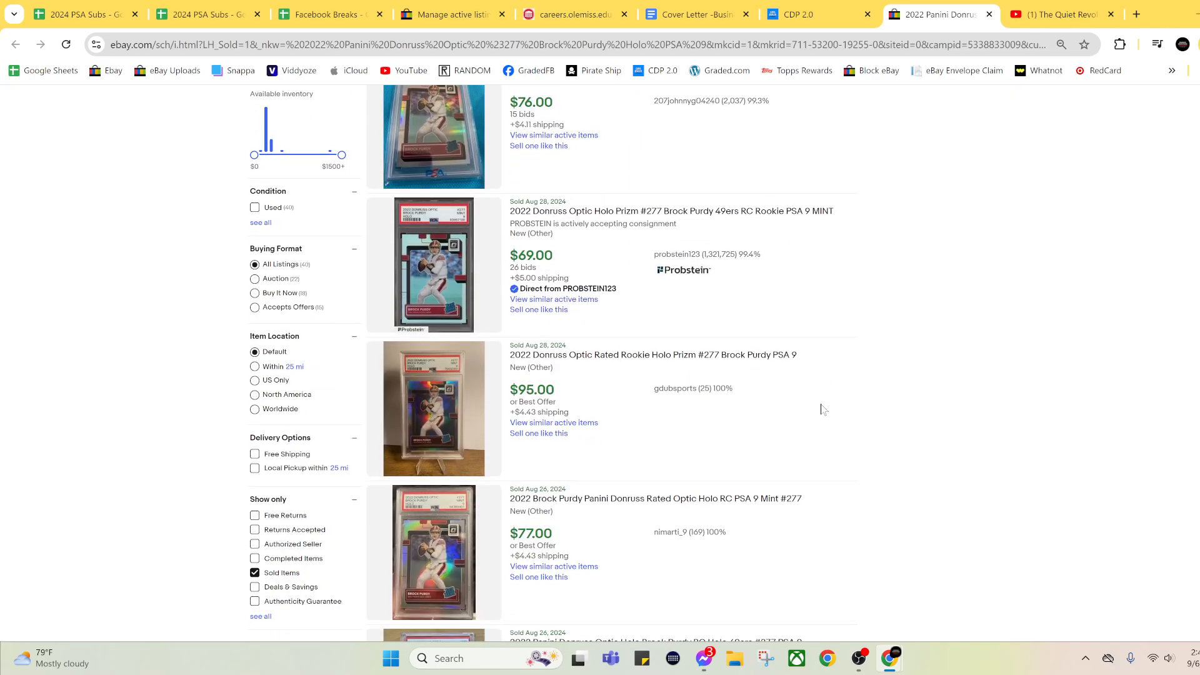
scroll(819, 412, "up", 10)
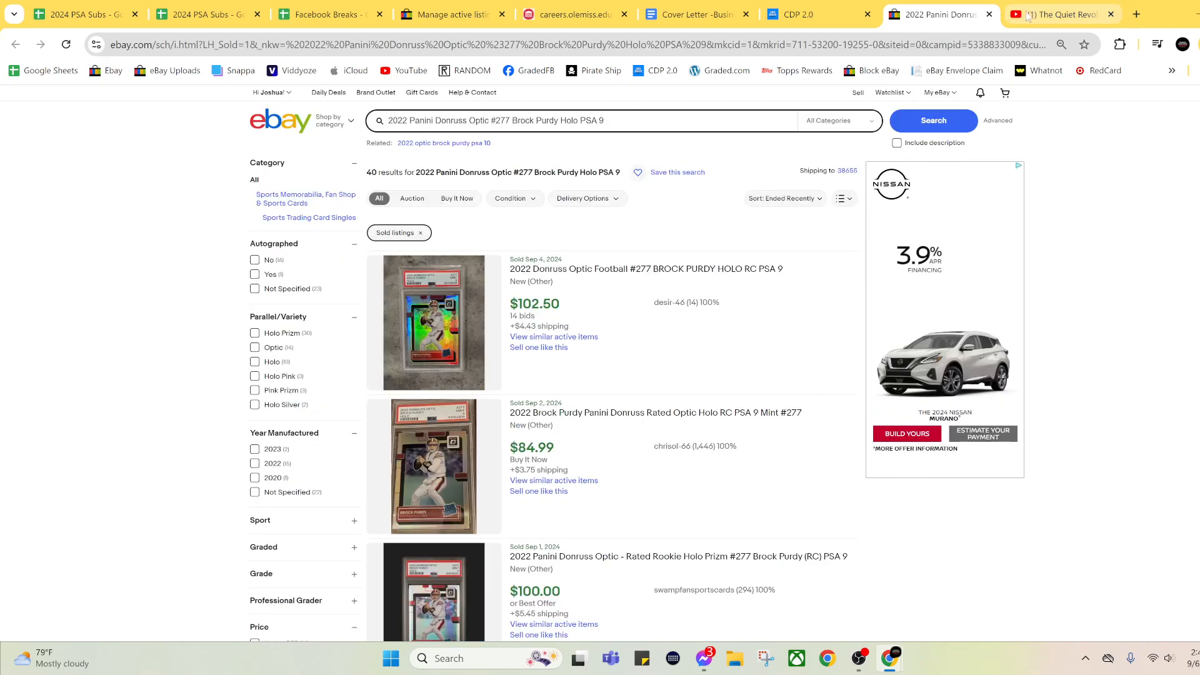
left_click(988, 14)
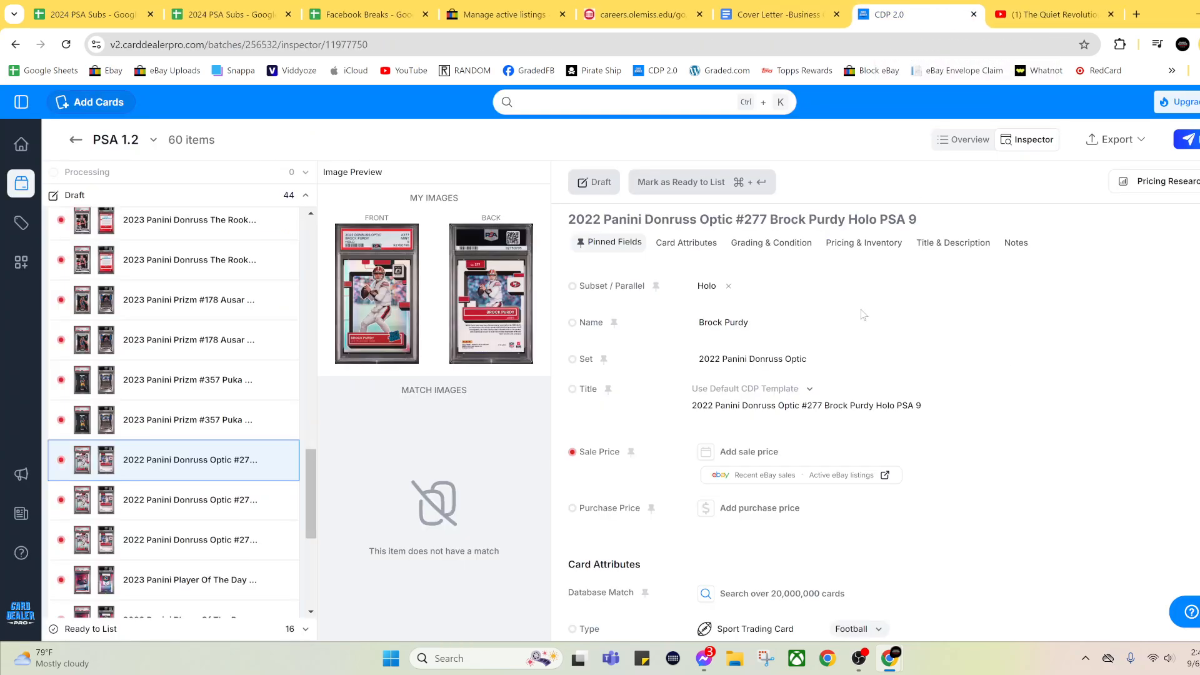
Set the Brock Purdy Holo card's sale price to $120 and mark it as ready to list
left_click(806, 453)
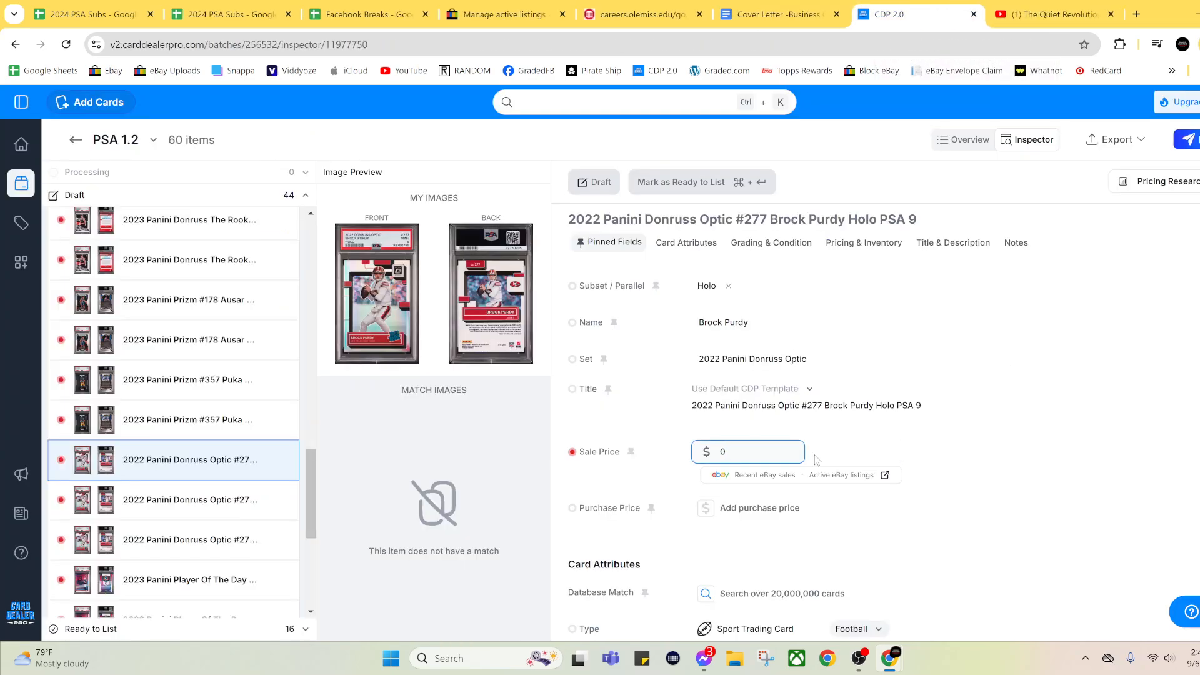
type("120")
left_click(685, 189)
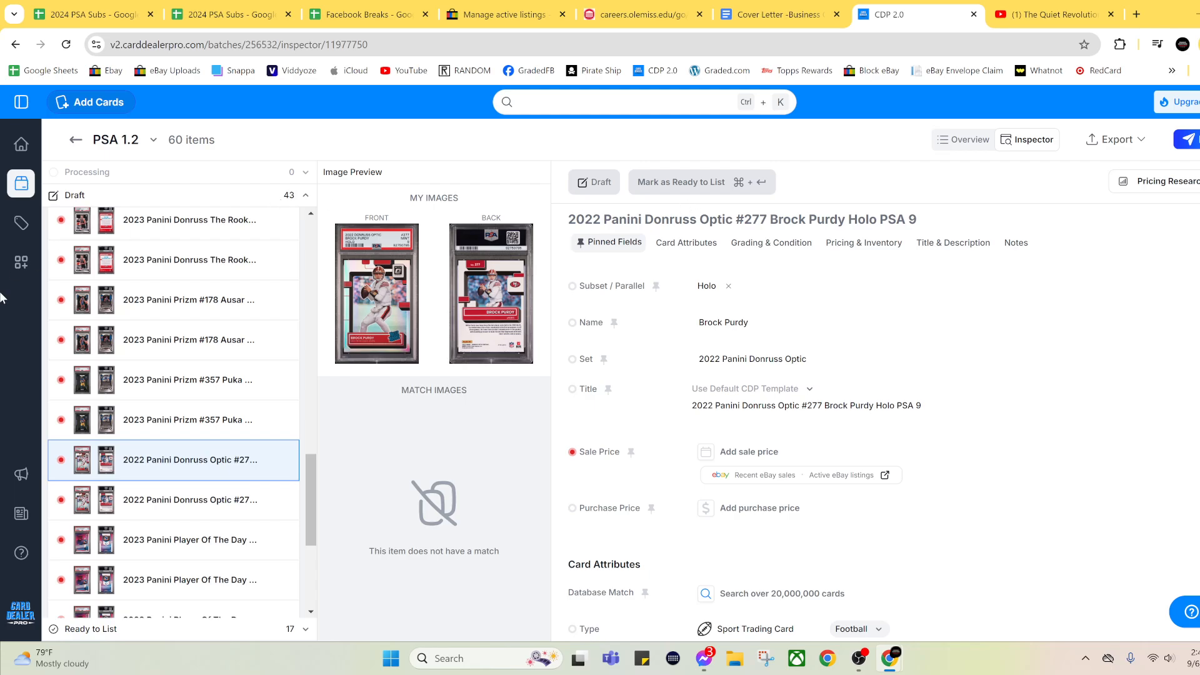
Review recent eBay sales for the first 2023 Panini Player Of The Day Rookies #AR Anthony Richardson PSA 9 draft and close the results
scroll(143, 360, "down", 4)
left_click(172, 335)
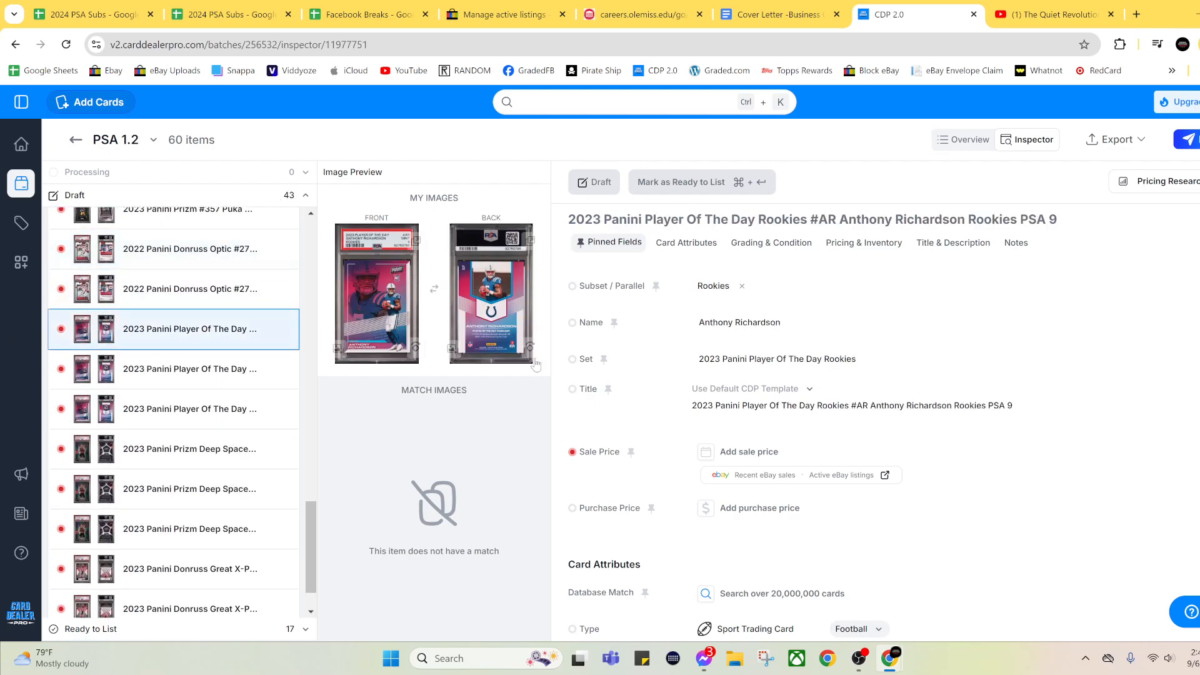
left_click(789, 473)
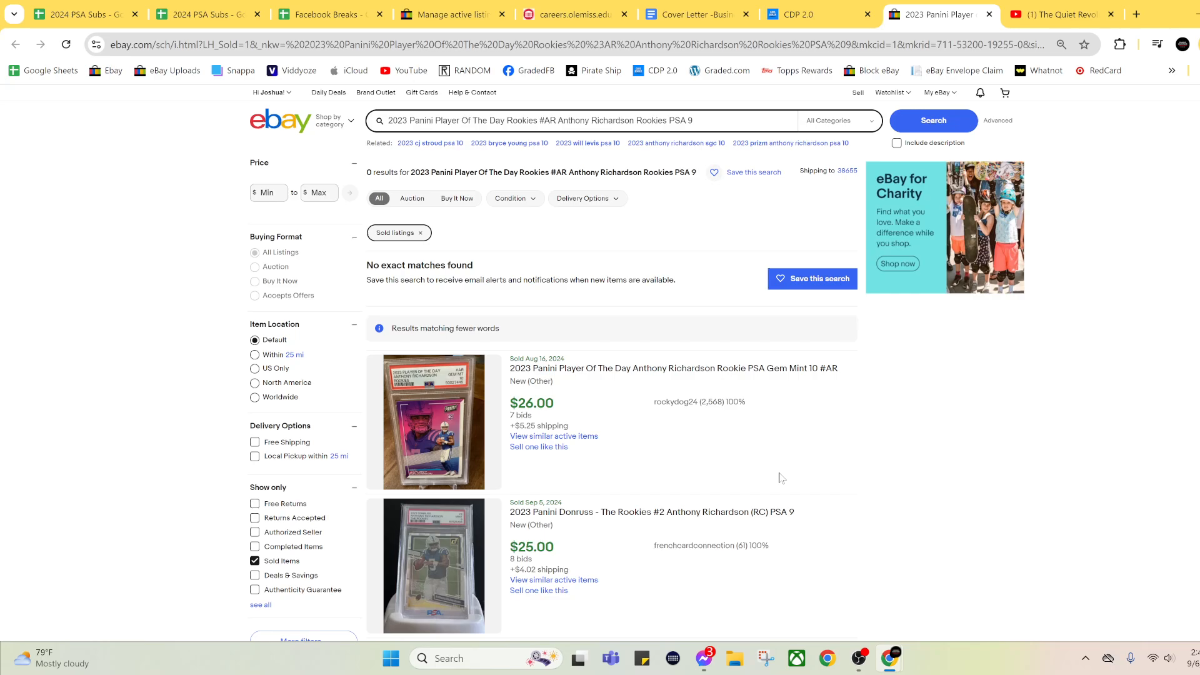
scroll(781, 478, "down", 4)
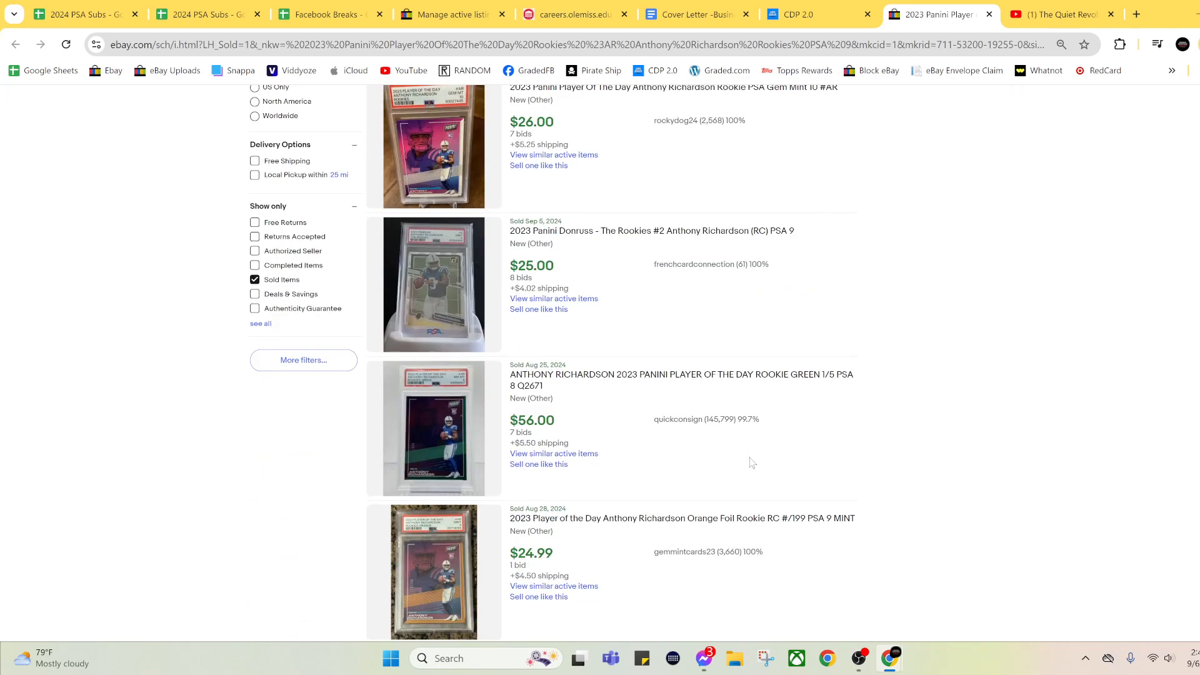
scroll(758, 463, "down", 2)
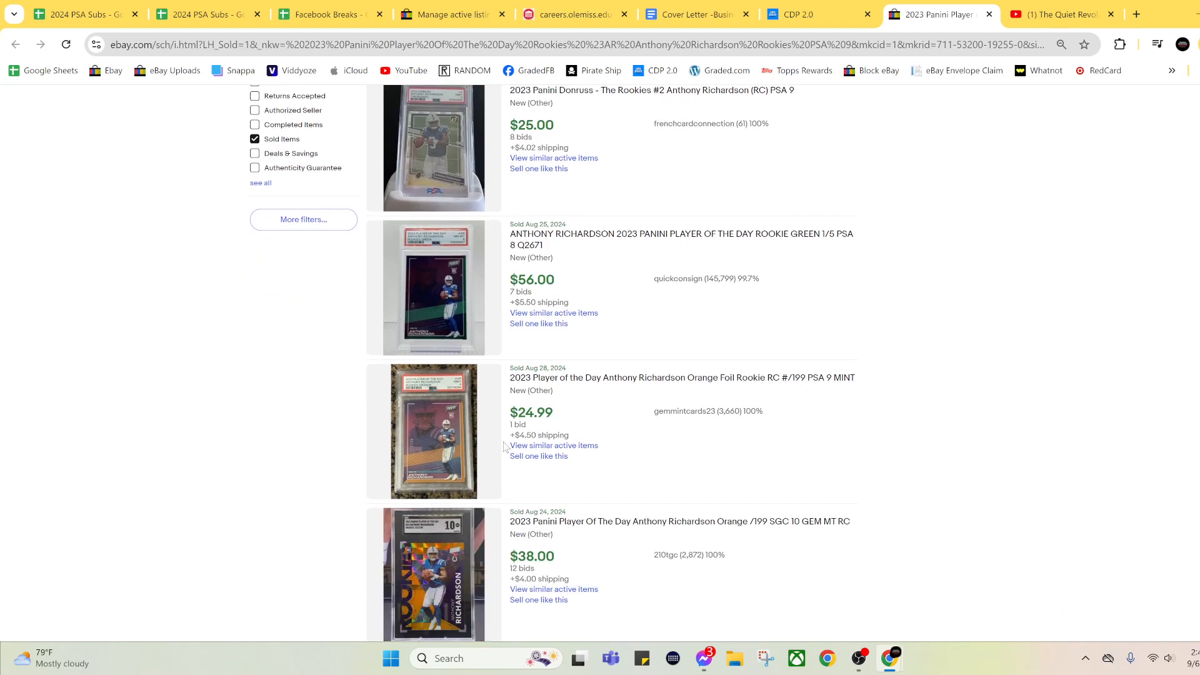
scroll(736, 102, "up", 5)
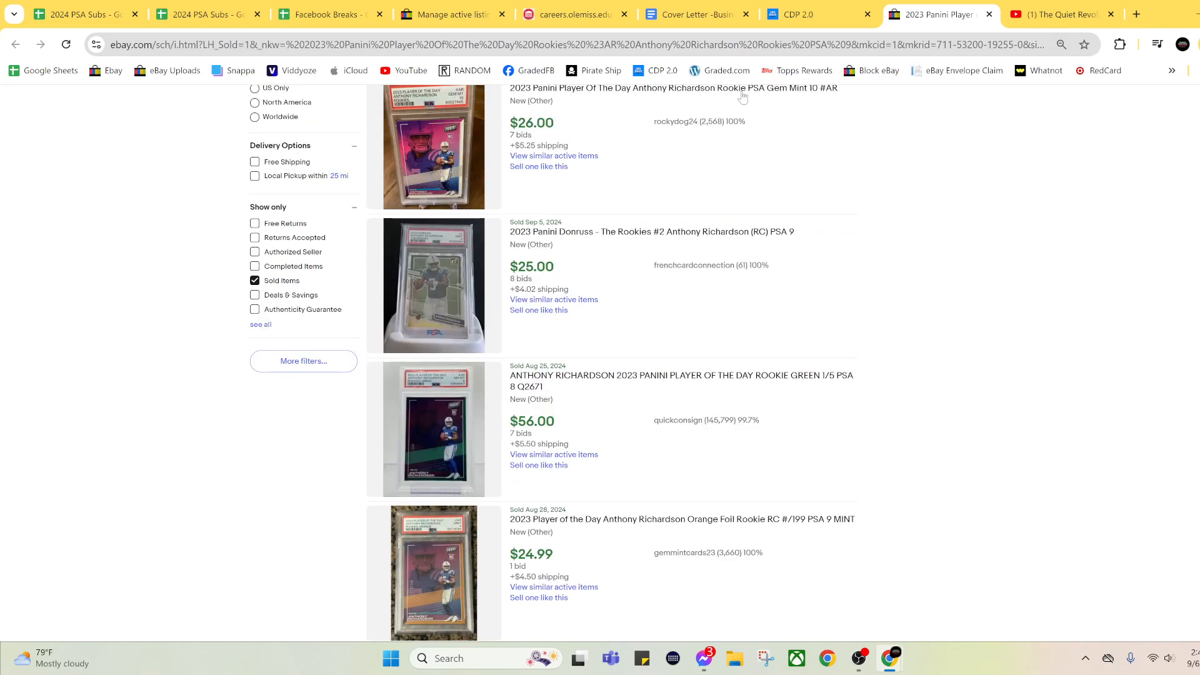
left_click(988, 13)
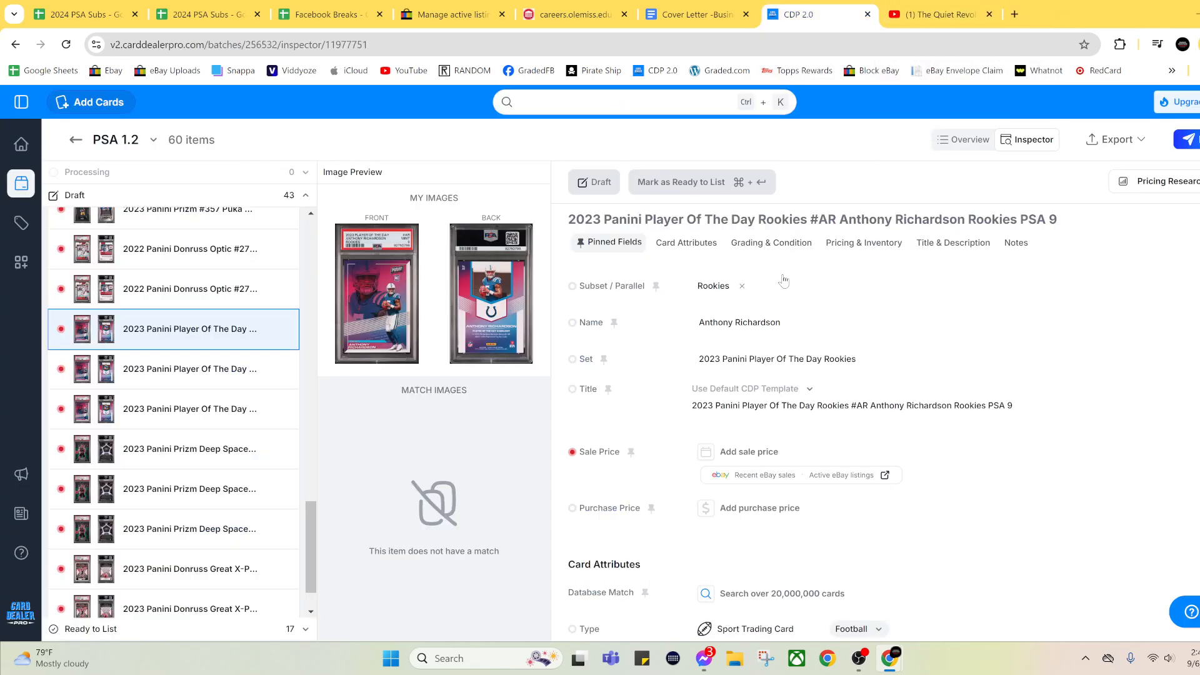
Set the Anthony Richardson Player Of The Day card's sale price to $25 and mark it as ready to list
left_click(749, 451)
type("25")
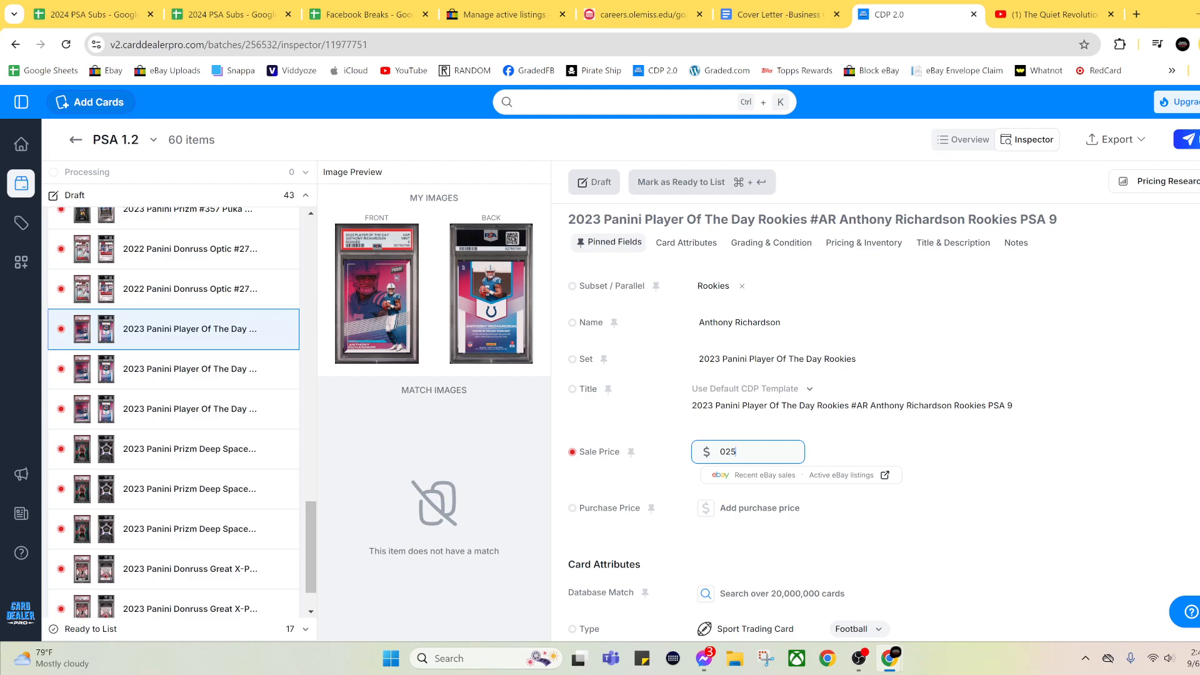
key("Return")
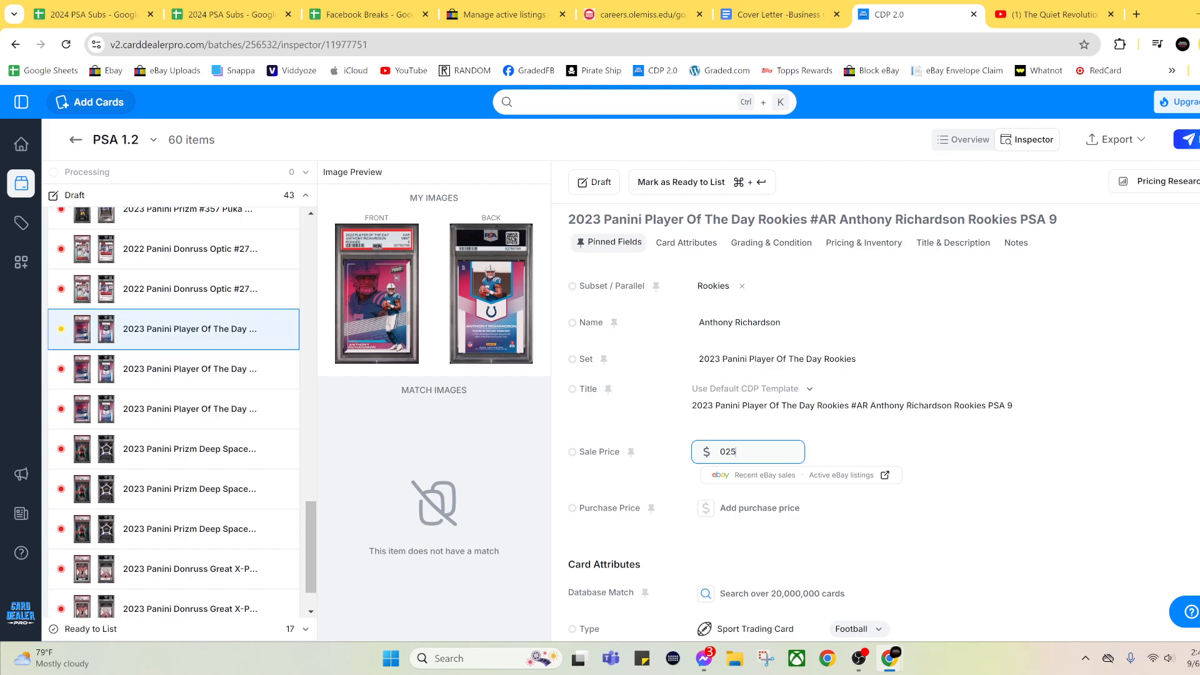
left_click(724, 183)
Review recent eBay sales for the first Victor Wembanyama Deep Space-Green Prizm PSA 8 draft and close the results
left_click(161, 403)
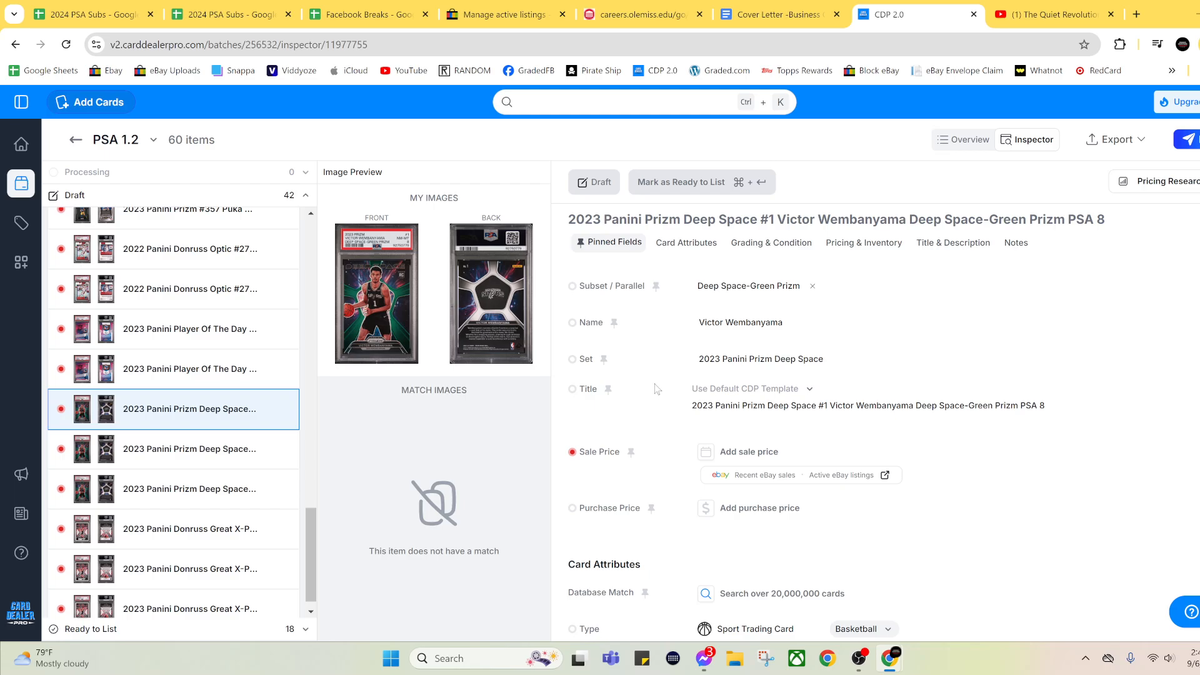
left_click(777, 478)
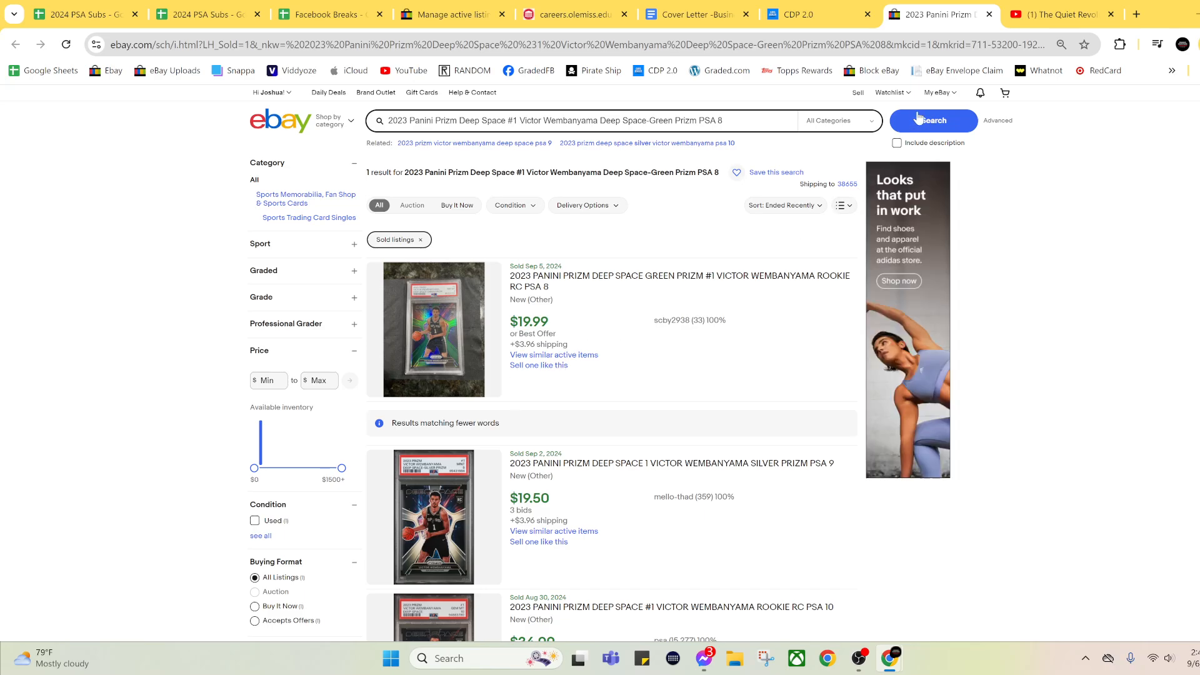
left_click(989, 14)
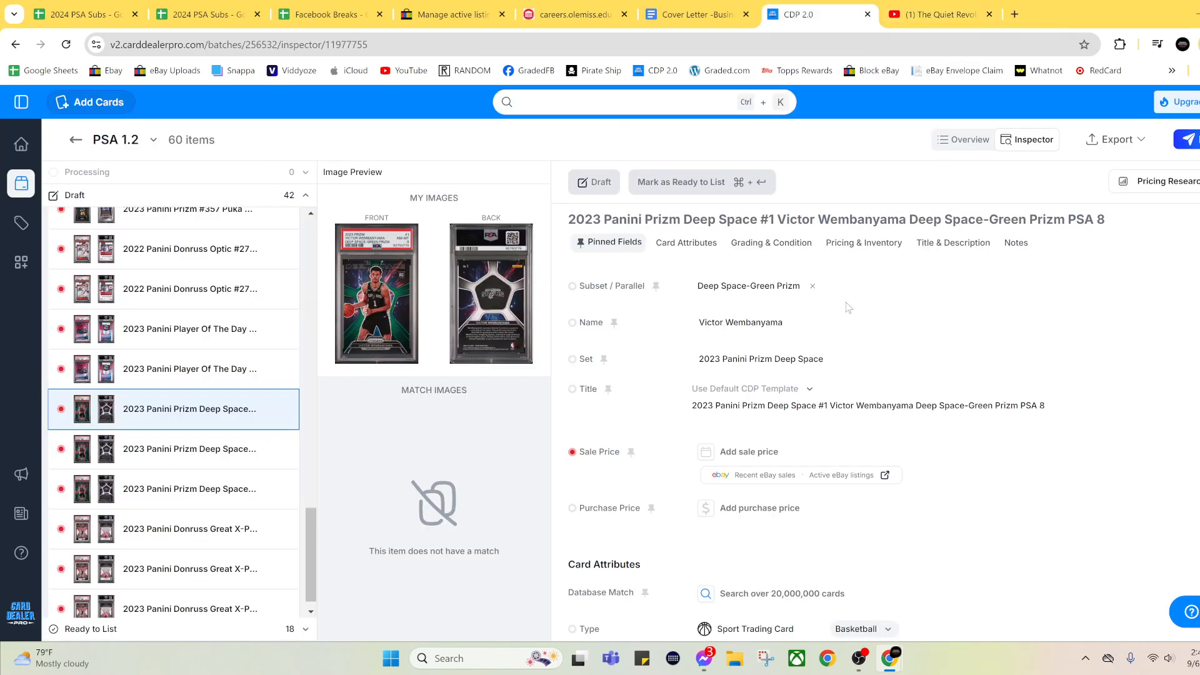
Set the Victor Wembanyama Deep Space-Green Prizm card's sale price to $25 and mark it as ready to list
left_click(742, 452)
type("25")
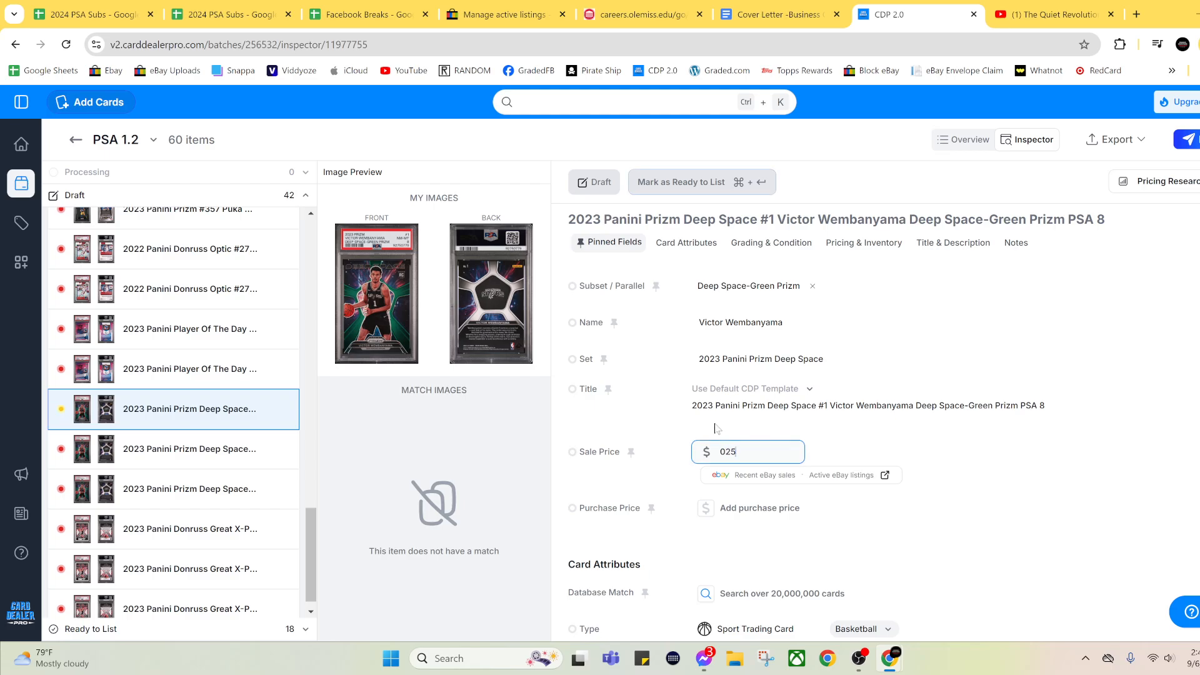
left_click(689, 188)
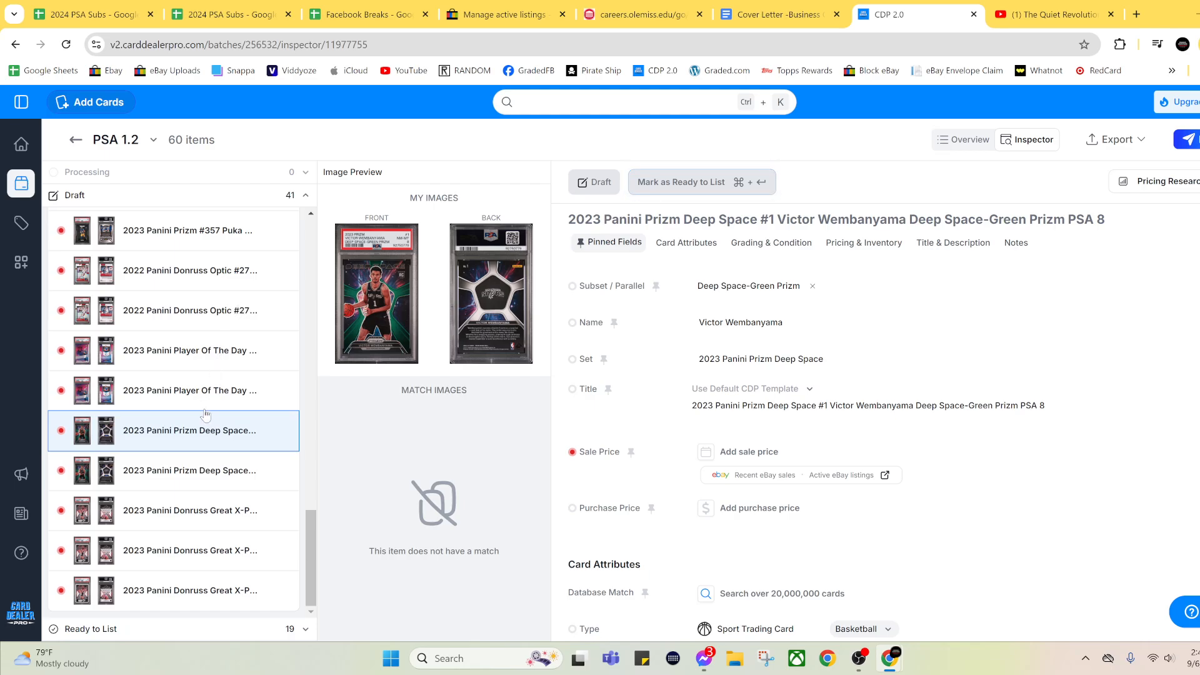
Review recent eBay sales for the first 2023 Panini Donruss Great X-Pectations #10 Victor Wembanyama PSA 9 draft and close the results
left_click(255, 519)
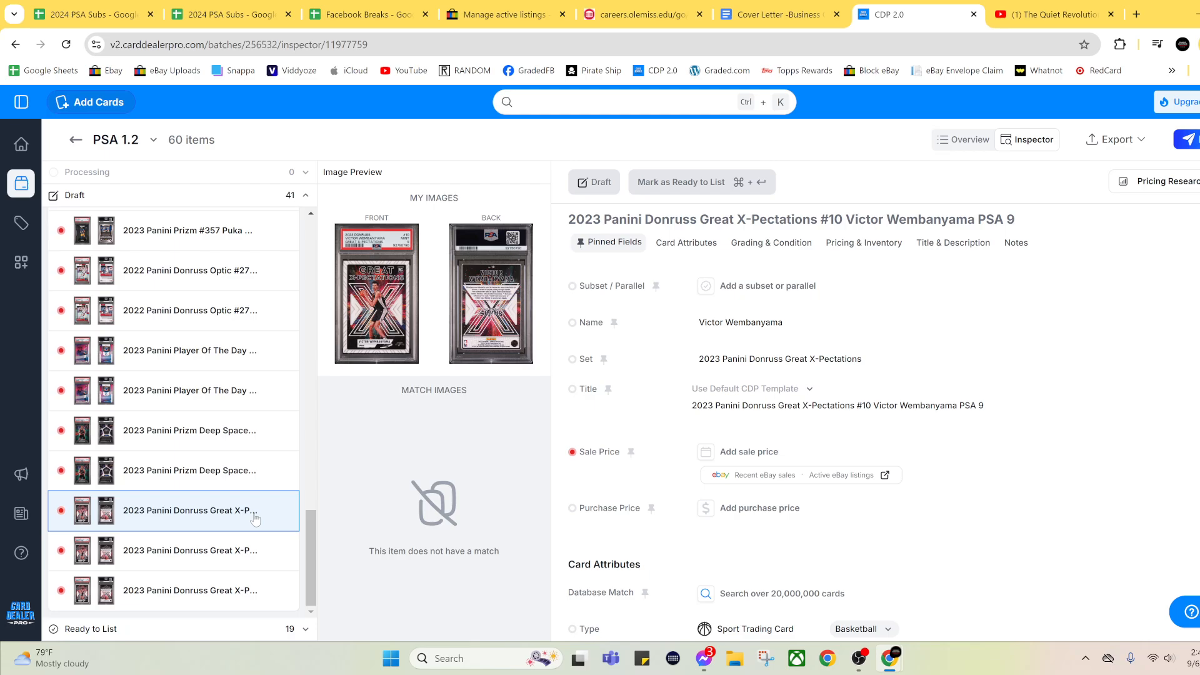
left_click(774, 474)
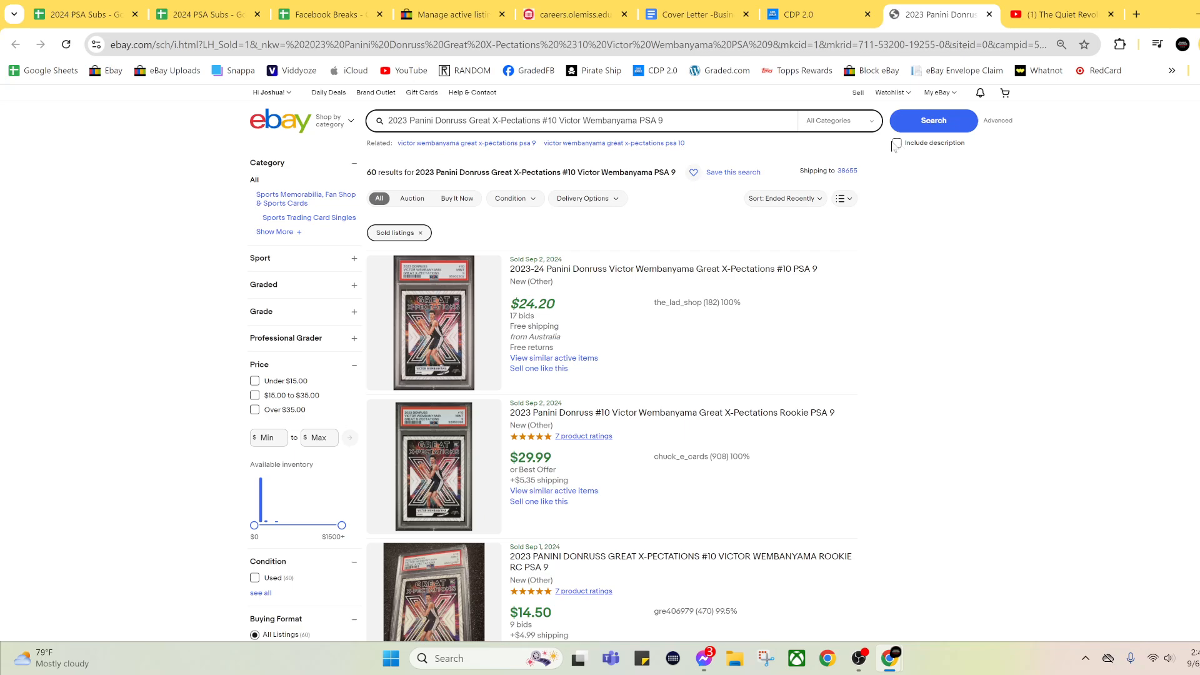
left_click(988, 14)
Set the Victor Wembanyama Great X-Pectations card's sale price to $40 and mark it as ready to list
left_click(750, 452)
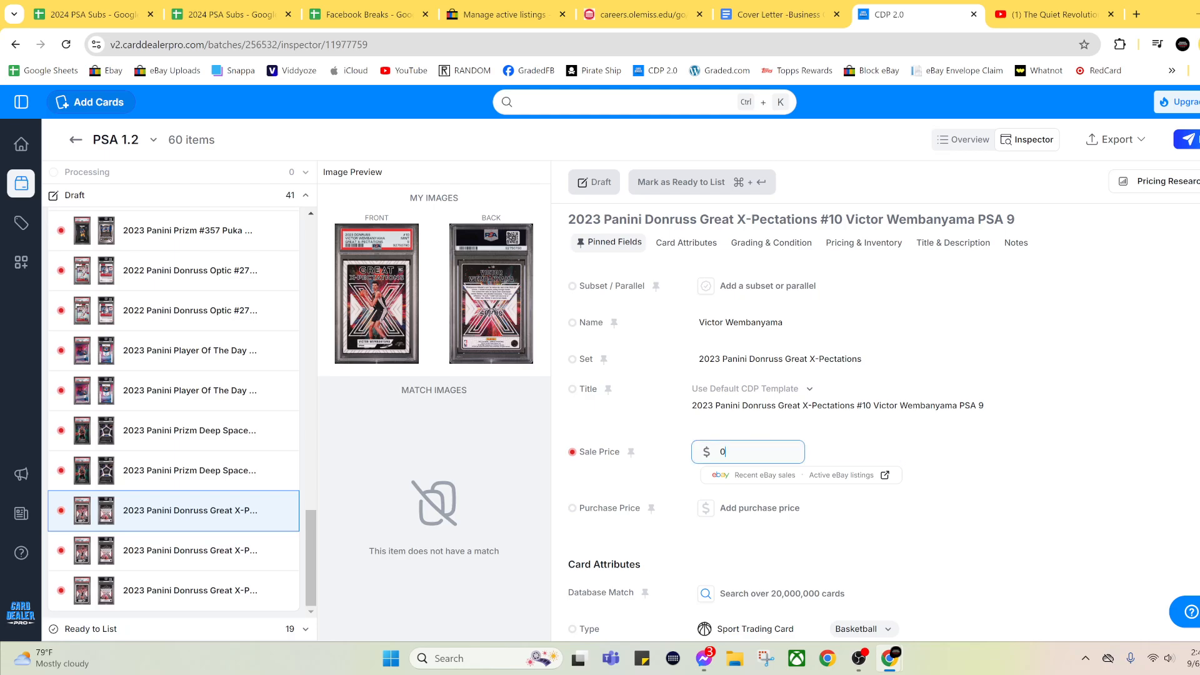
type("40")
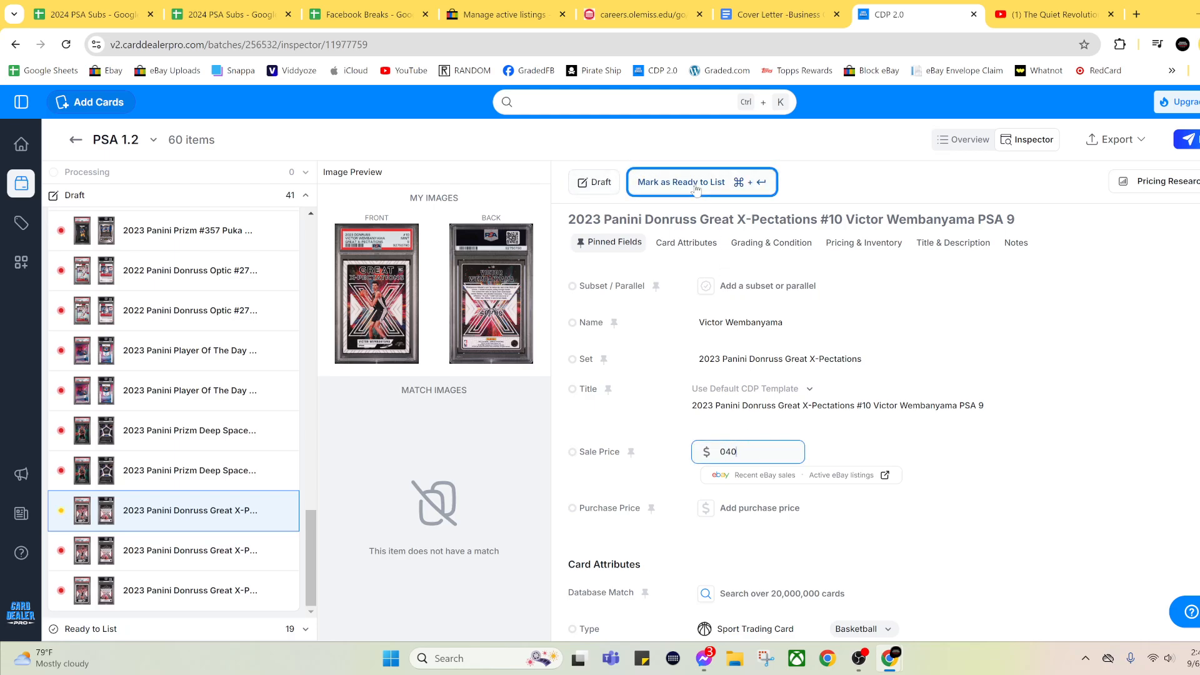
left_click(696, 188)
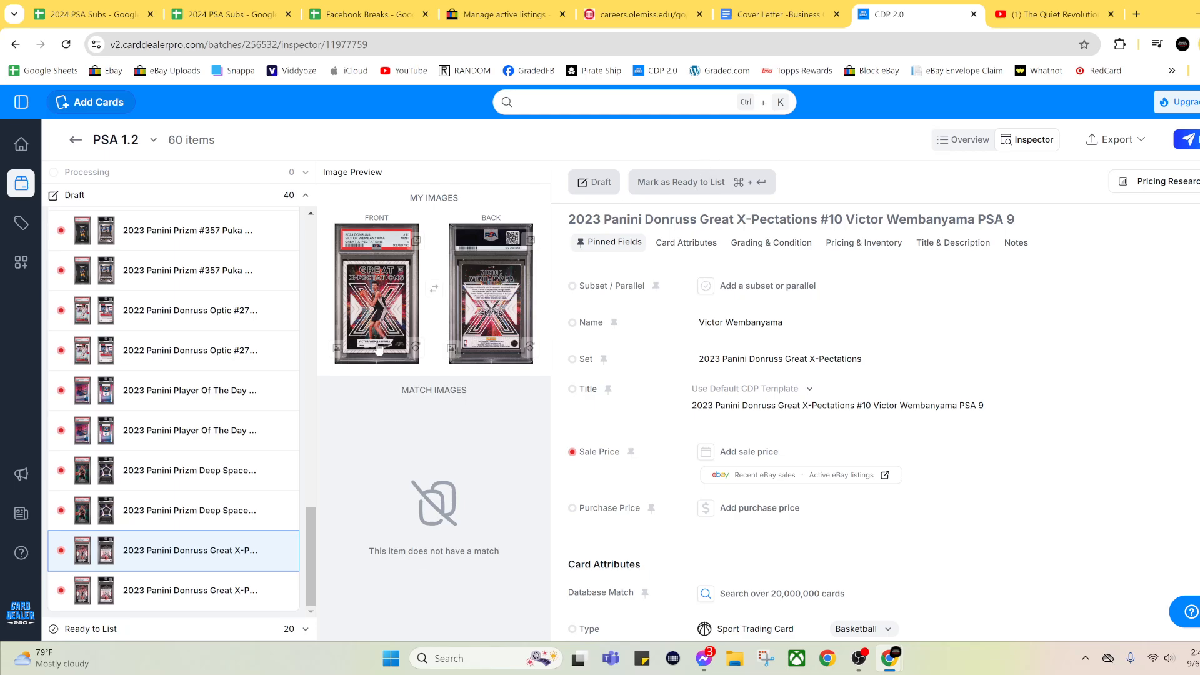
Review recent eBay sales for the first 2023 Panini Donruss The Rookies #1 Victor Wembanyama PSA 9 draft and close the results
scroll(207, 400, "up", 5)
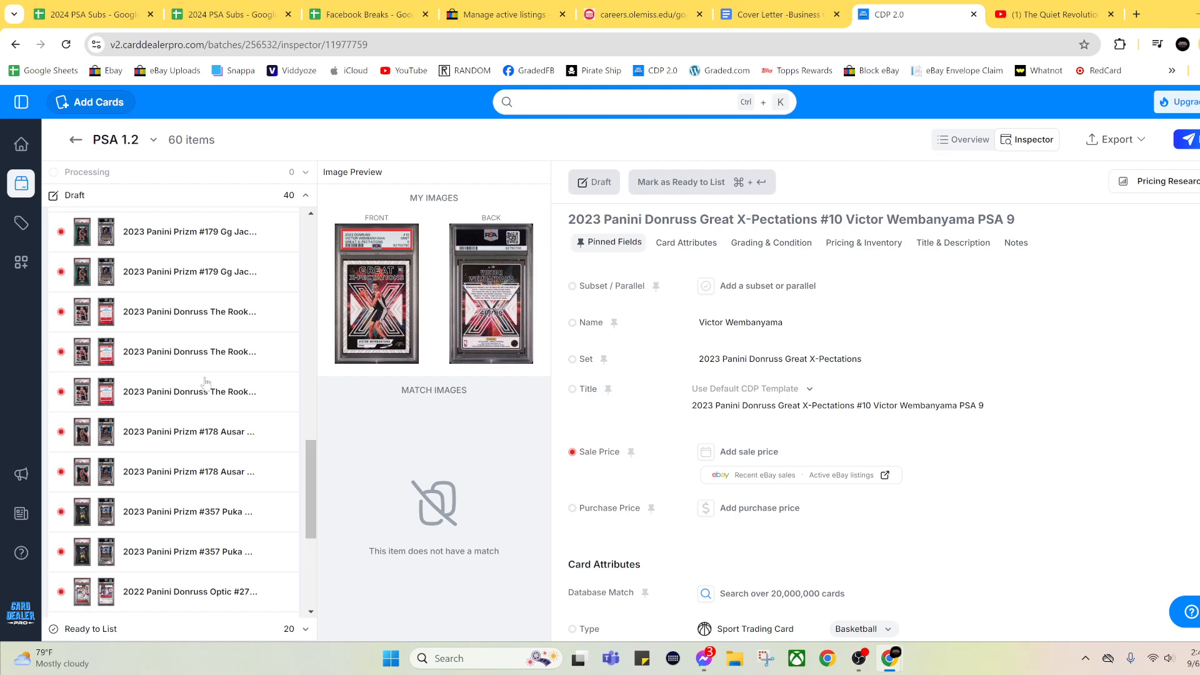
left_click(195, 325)
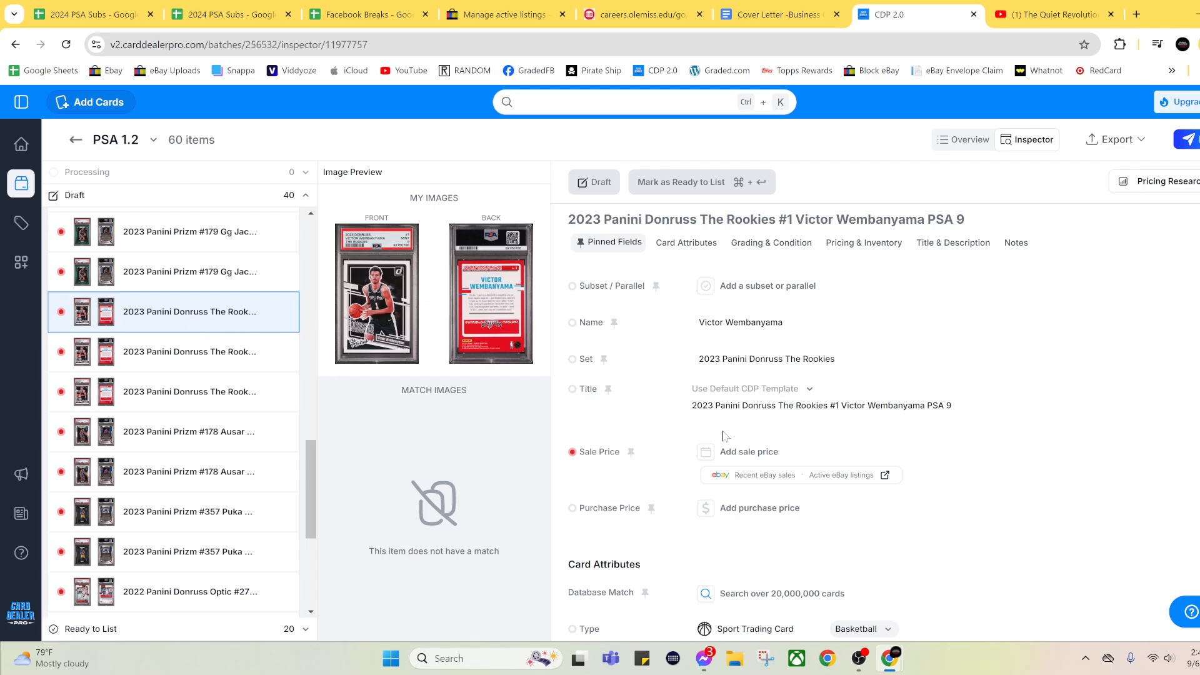
left_click(761, 475)
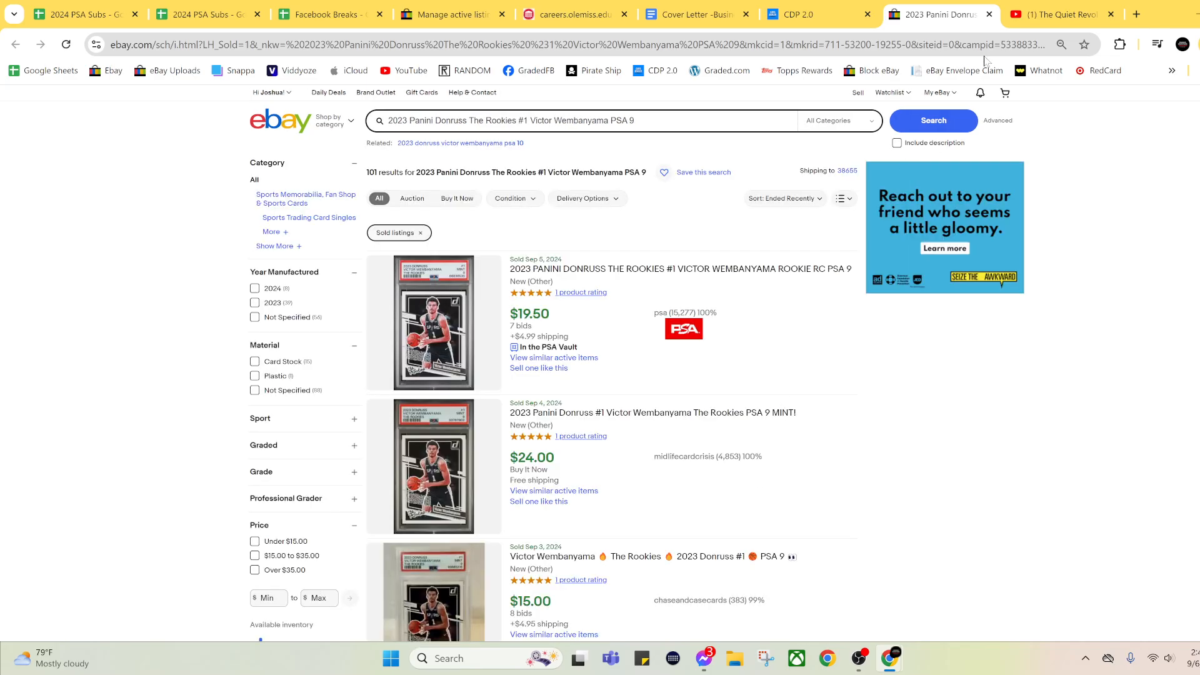
left_click(989, 14)
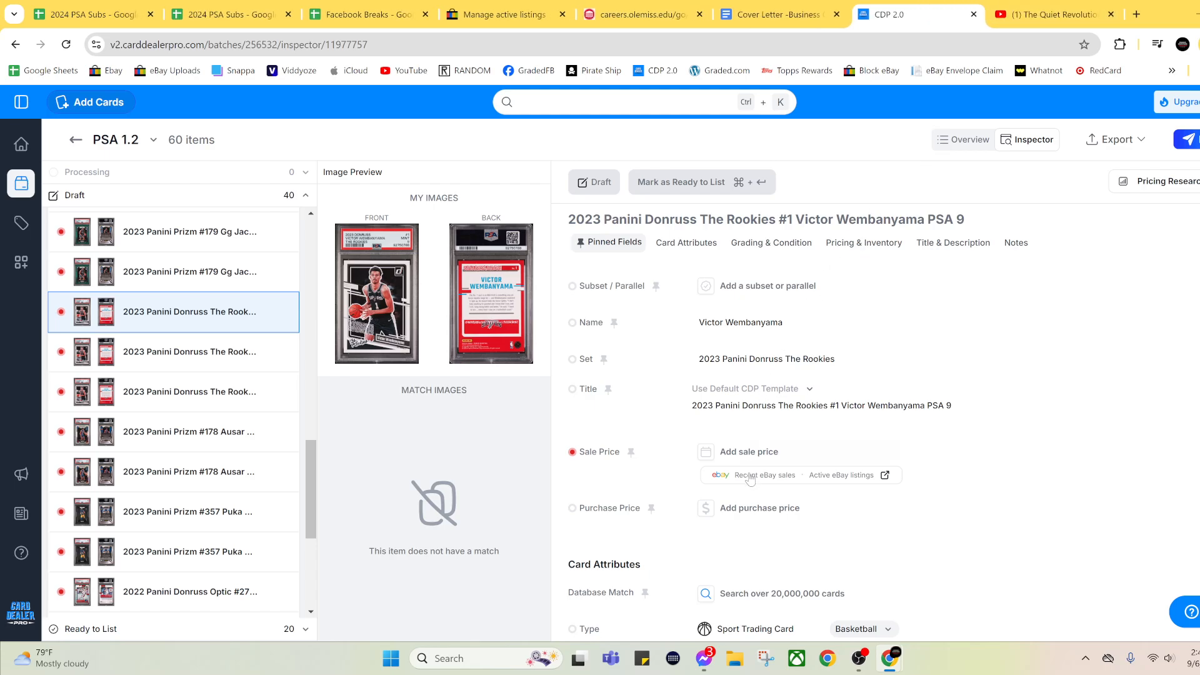
Set the Victor Wembanyama Donruss The Rookies card's sale price to $35 and mark it as ready to list
left_click(749, 451)
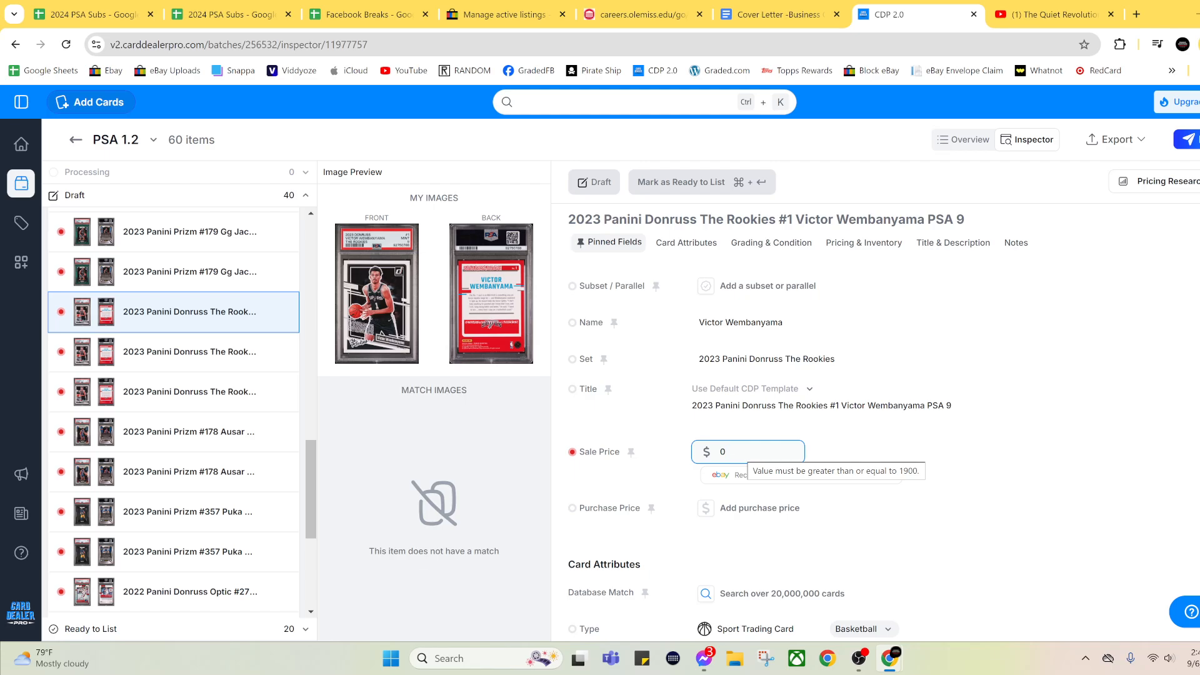
type("35")
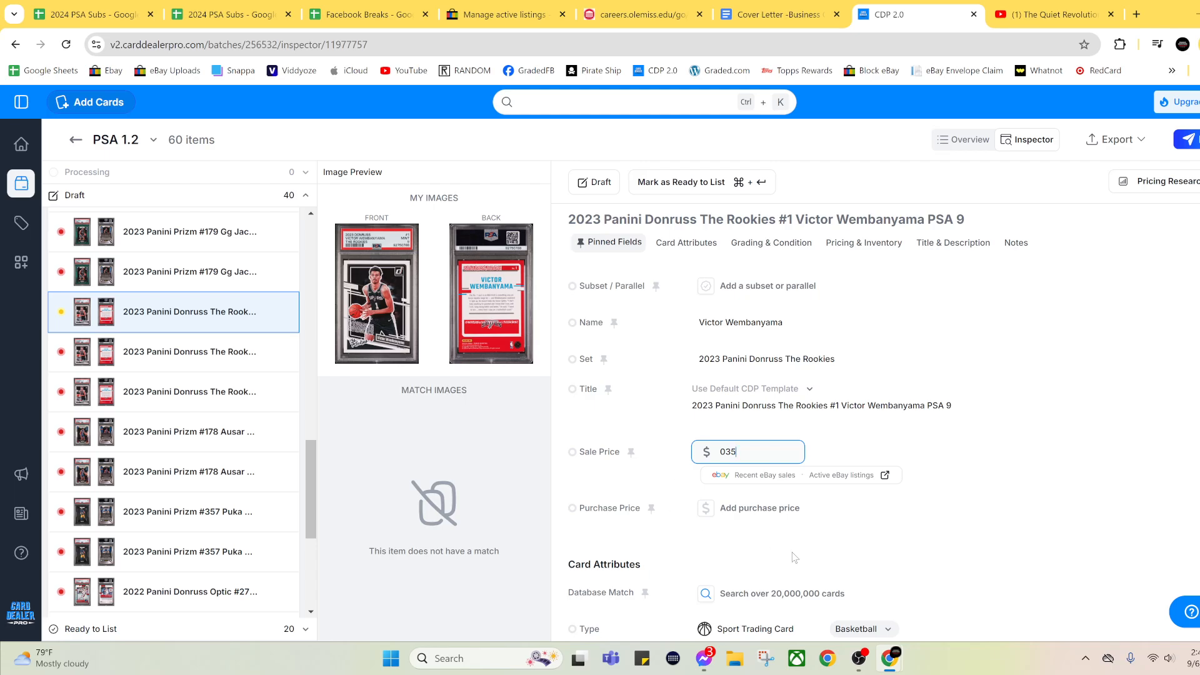
left_click(700, 185)
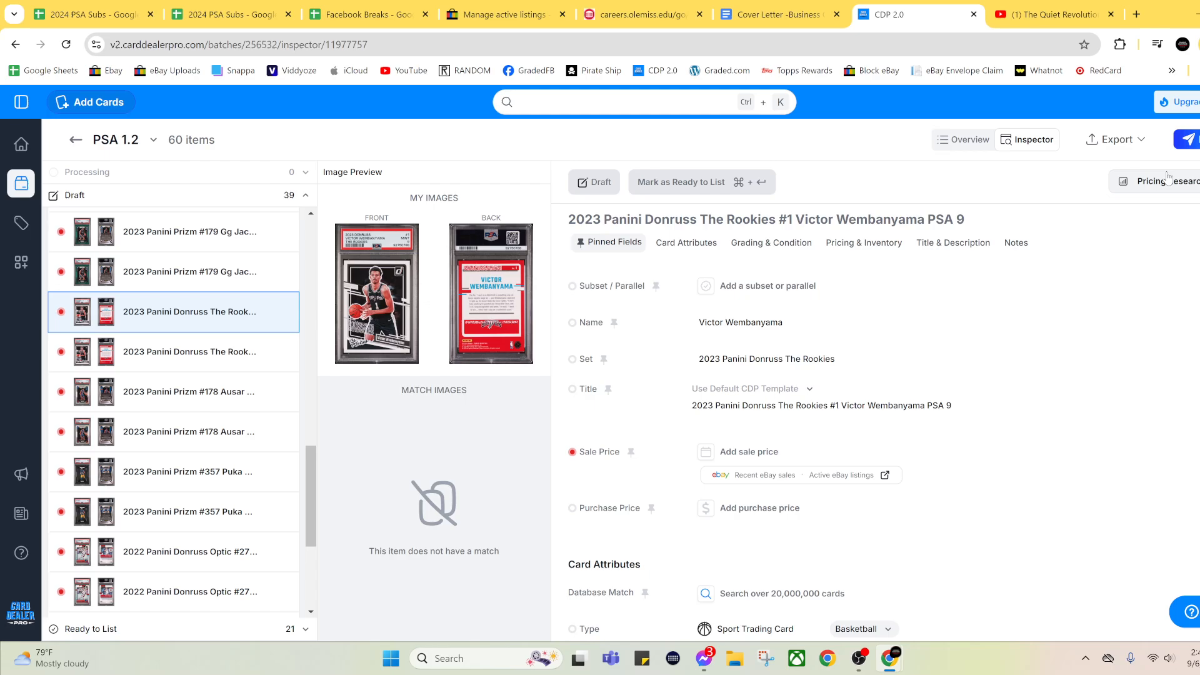
Export the PSA 1.2 batch's ready-to-list cards as an eBay listing file using the New eBay Listing Template
left_click(1116, 139)
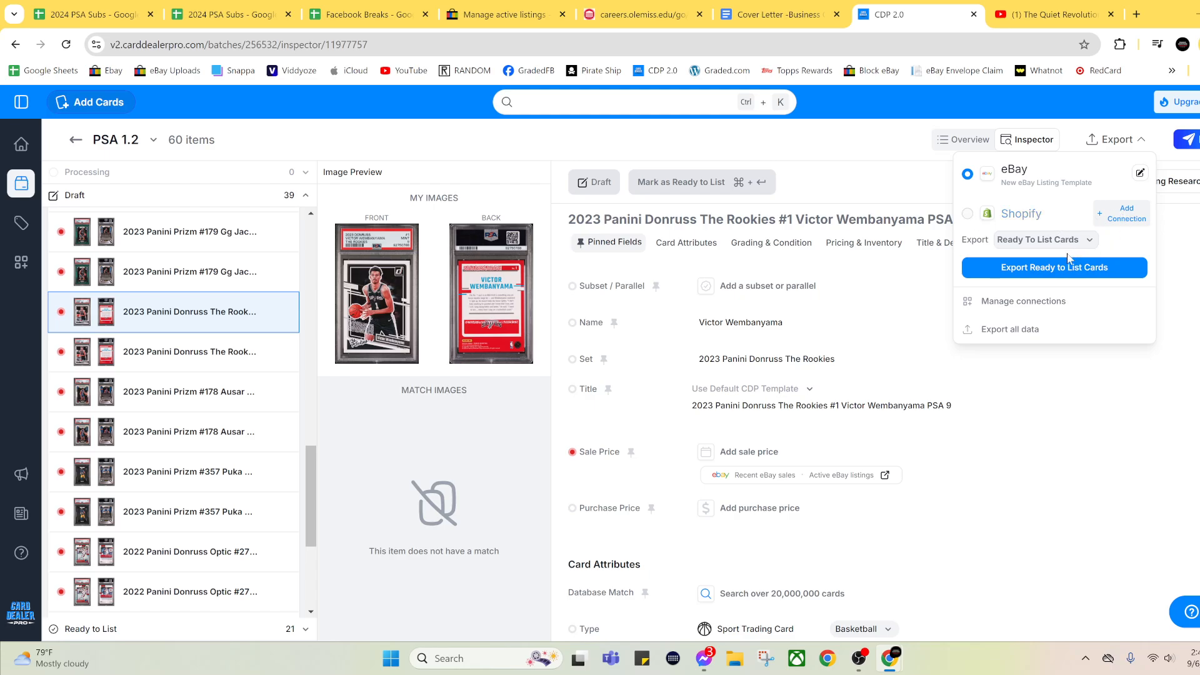
left_click(1027, 272)
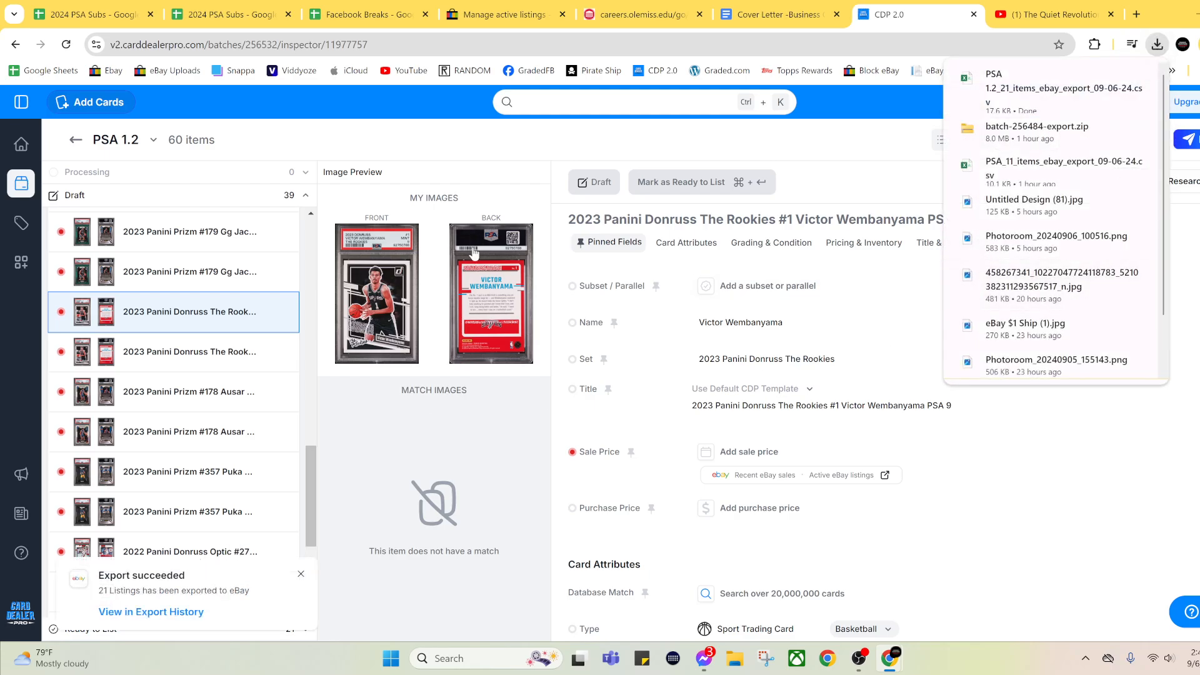
Switch to eBay's Seller Hub uploads page and upload the file PSA 1.2_21_items_ebay_export_09-06-24
left_click(498, 14)
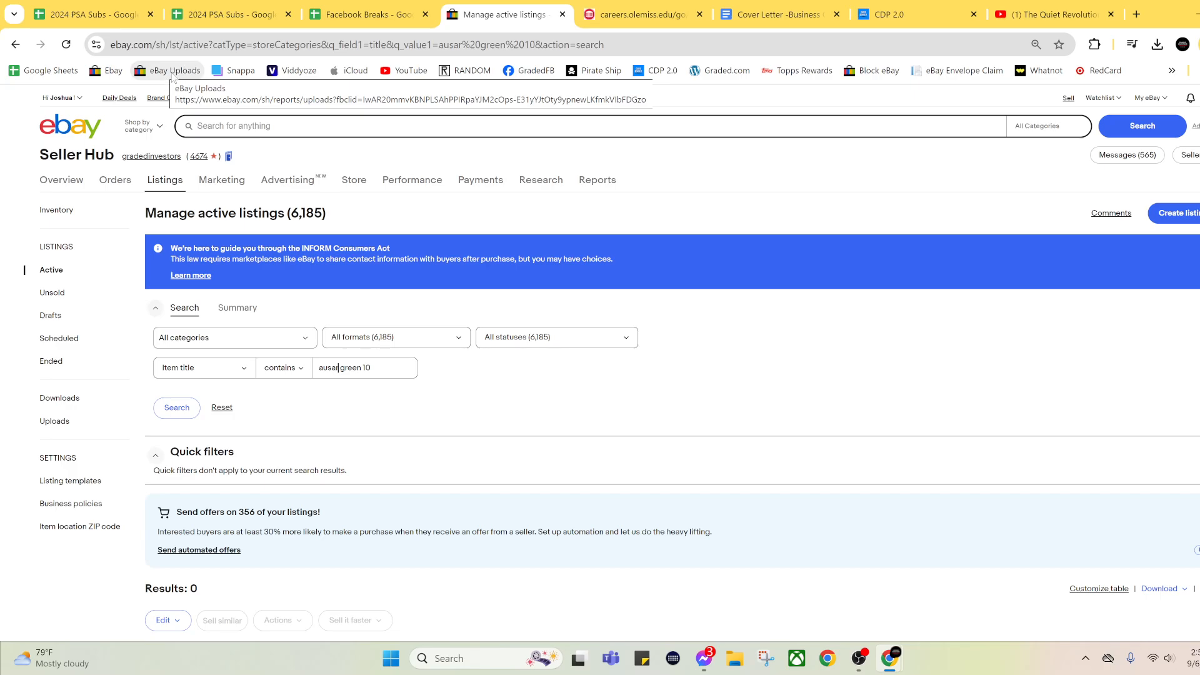
left_click(173, 73)
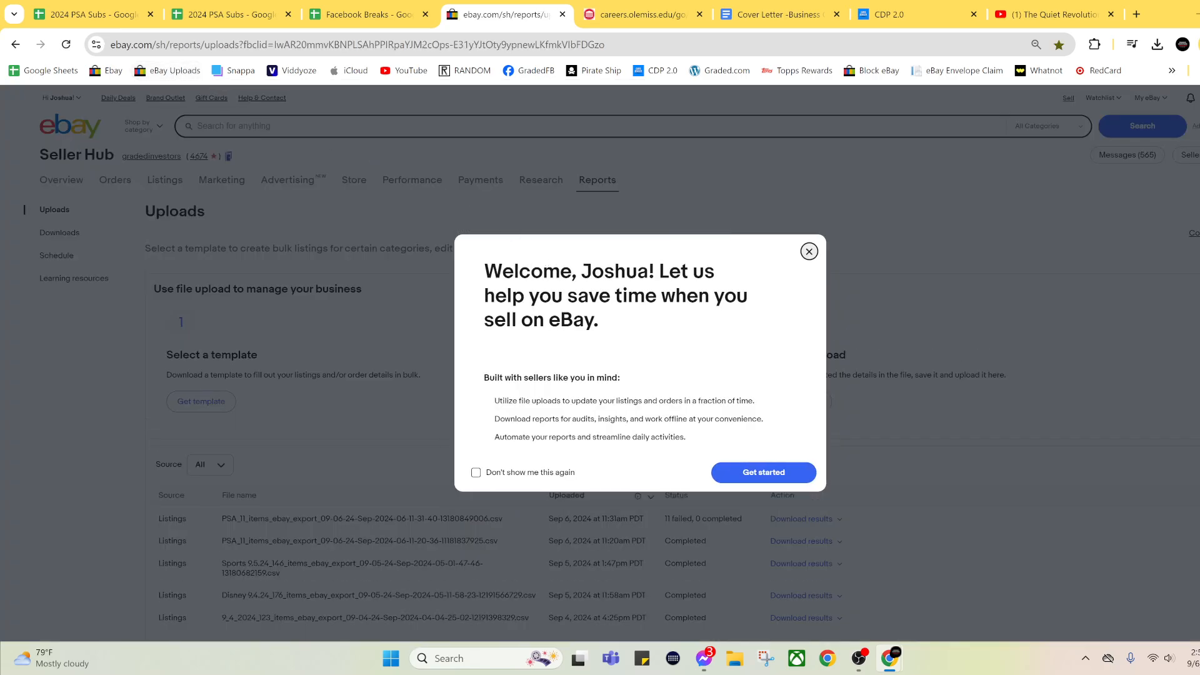
left_click(231, 45)
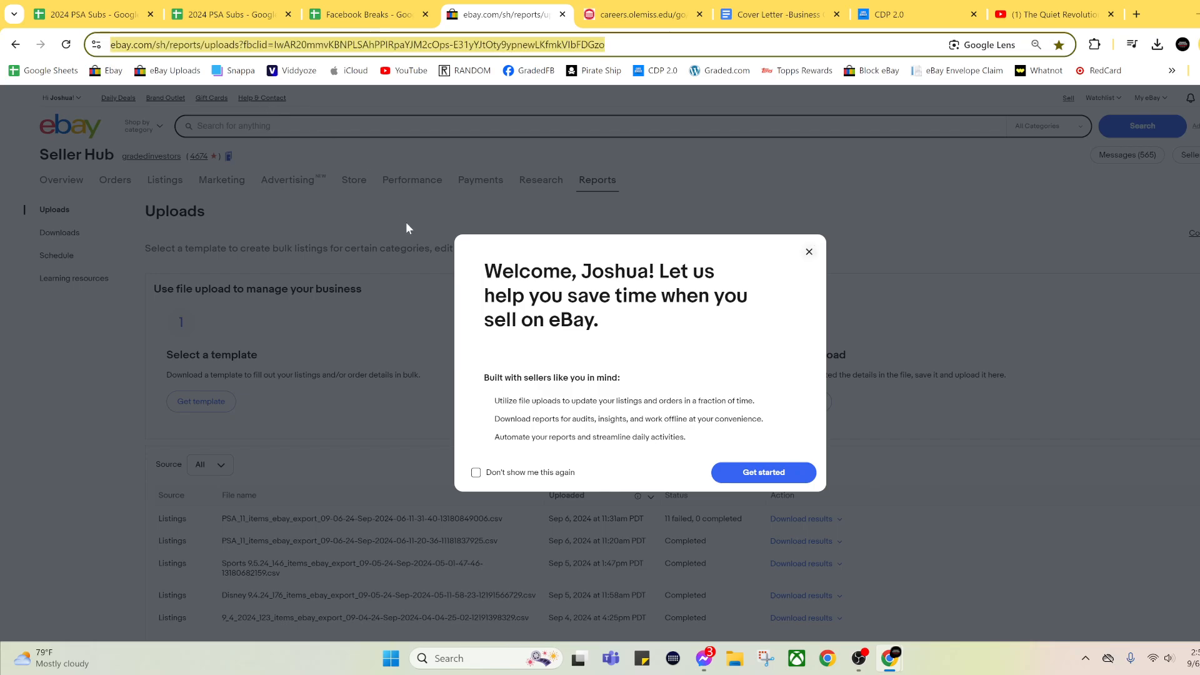
left_click(778, 478)
left_click(784, 406)
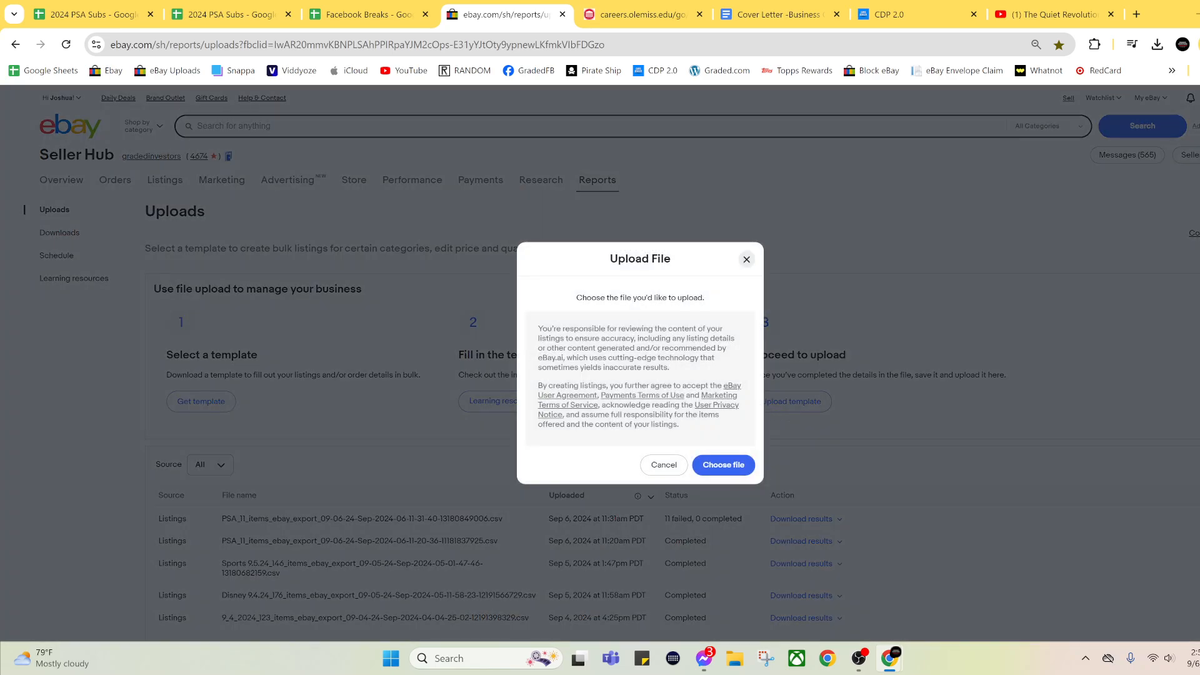
left_click(730, 464)
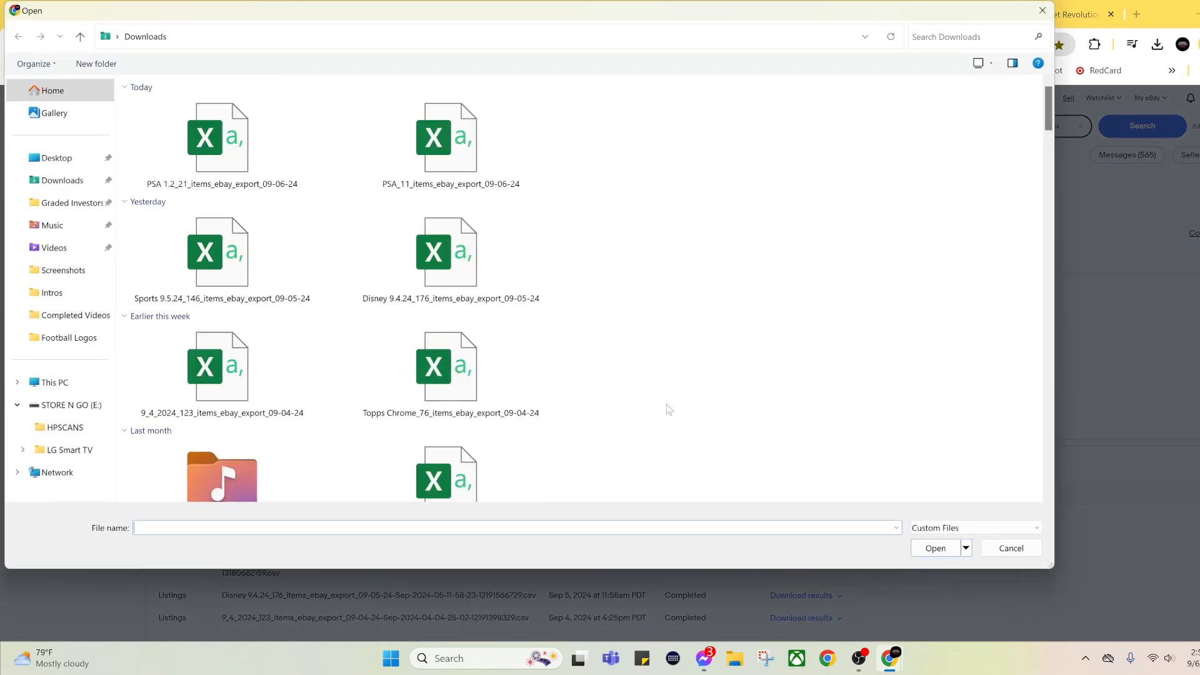
left_click(245, 150)
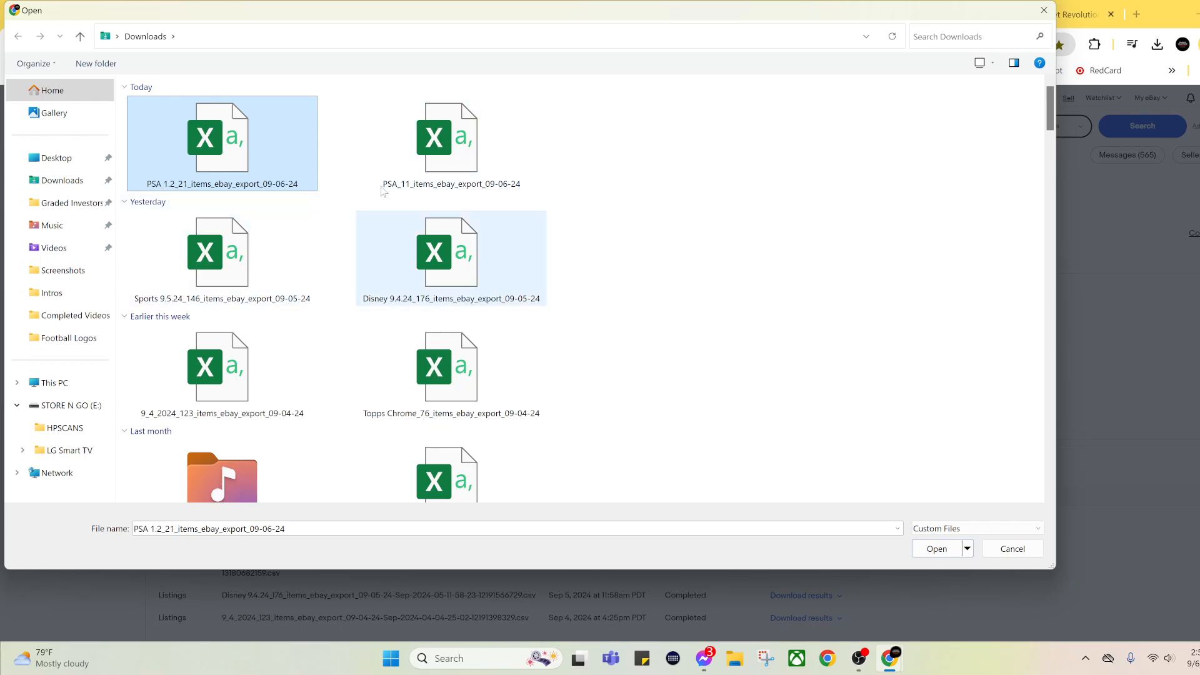
double_click(238, 155)
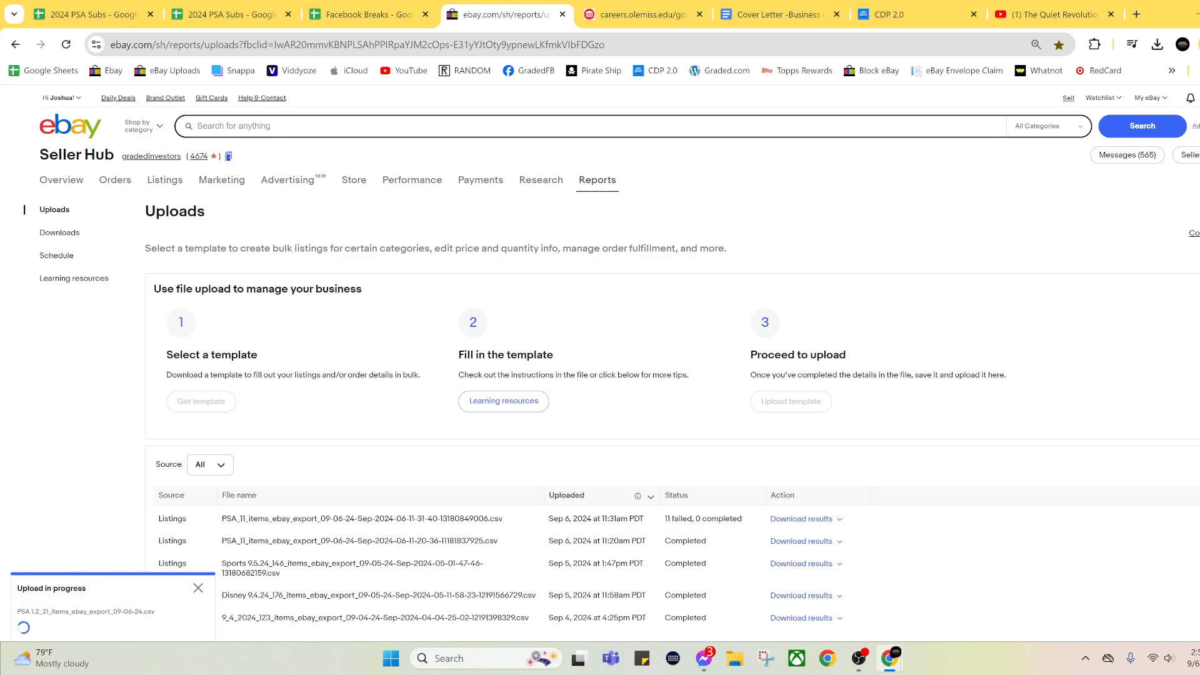
Open the active listings in Seller Hub and look over the newly uploaded PSA cards
mouse_move(168, 182)
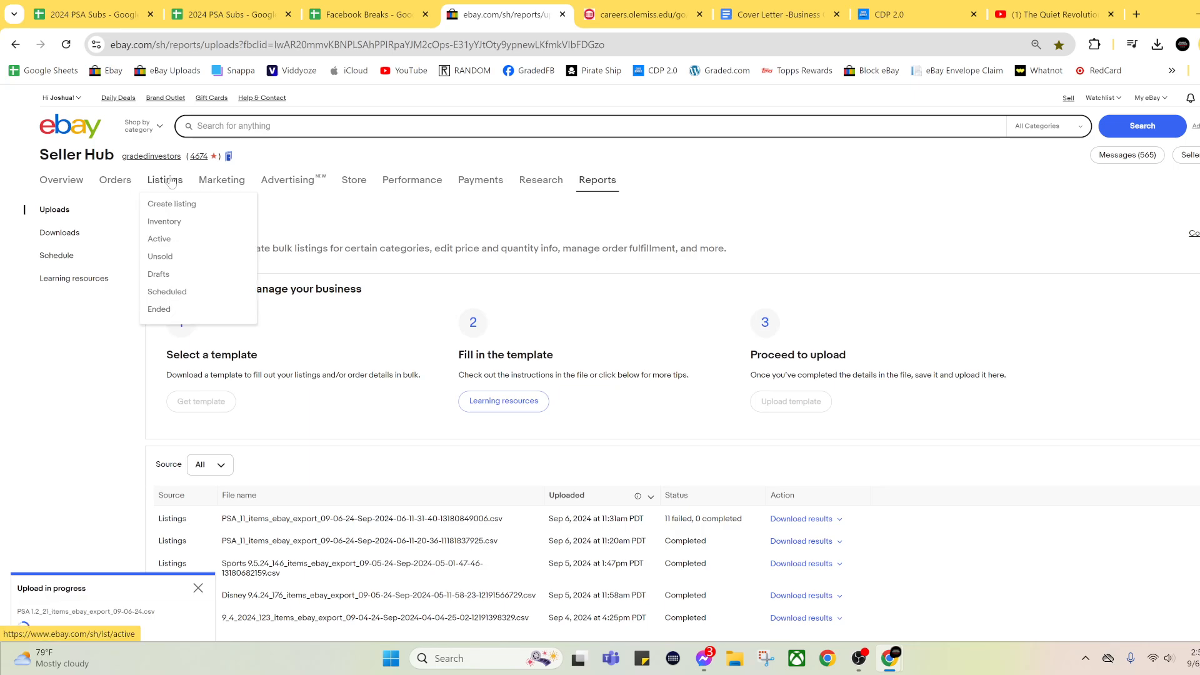
left_click(151, 241)
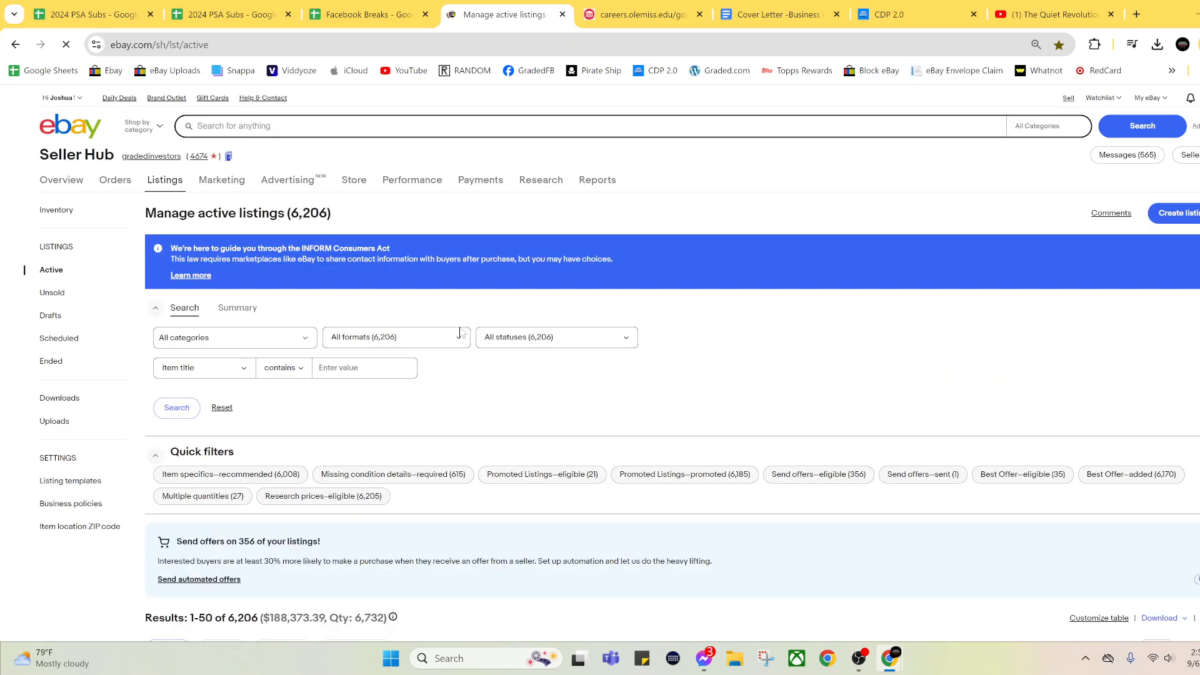
scroll(480, 348, "down", 3)
scroll(482, 350, "down", 2)
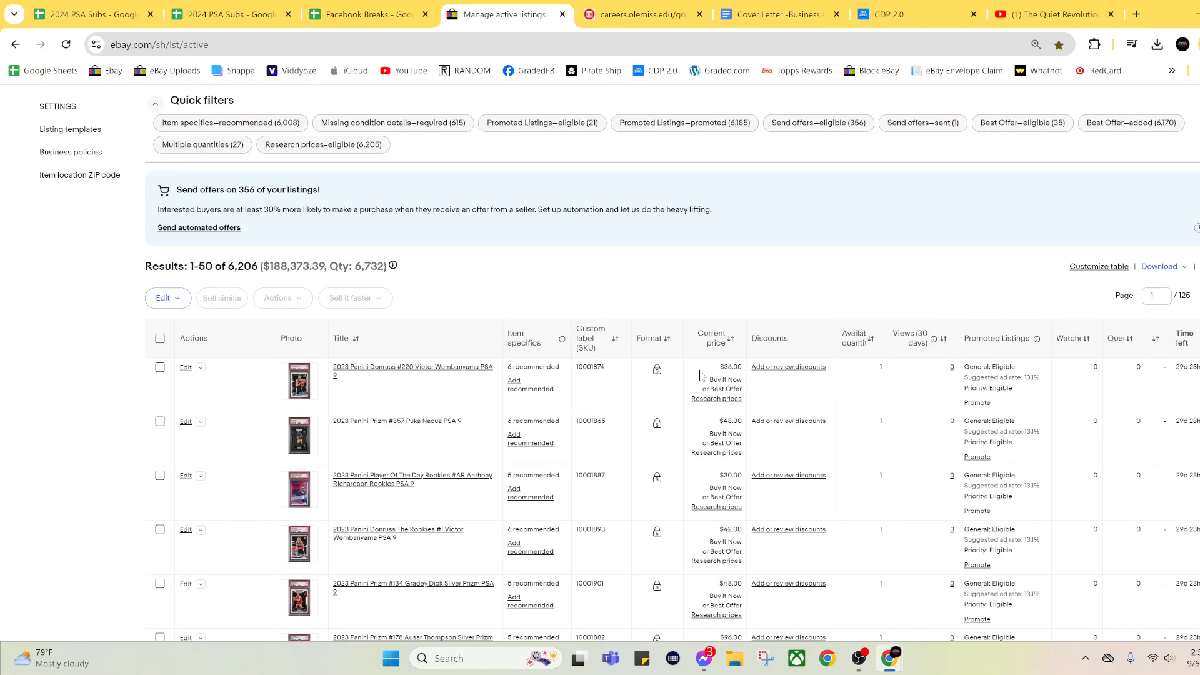
Open the 2023 Panini Donruss #220 Victor Wembanyama PSA 9 listing and review its photos, price, shipping and returns
left_click(364, 369)
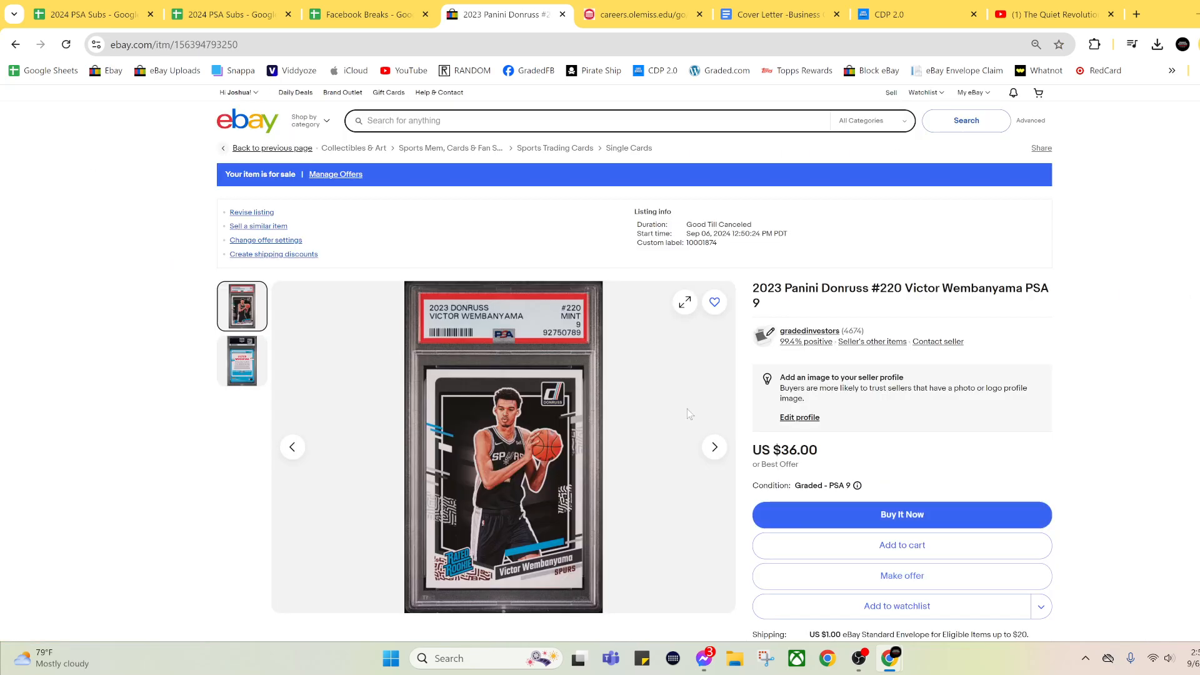
scroll(688, 412, "down", 3)
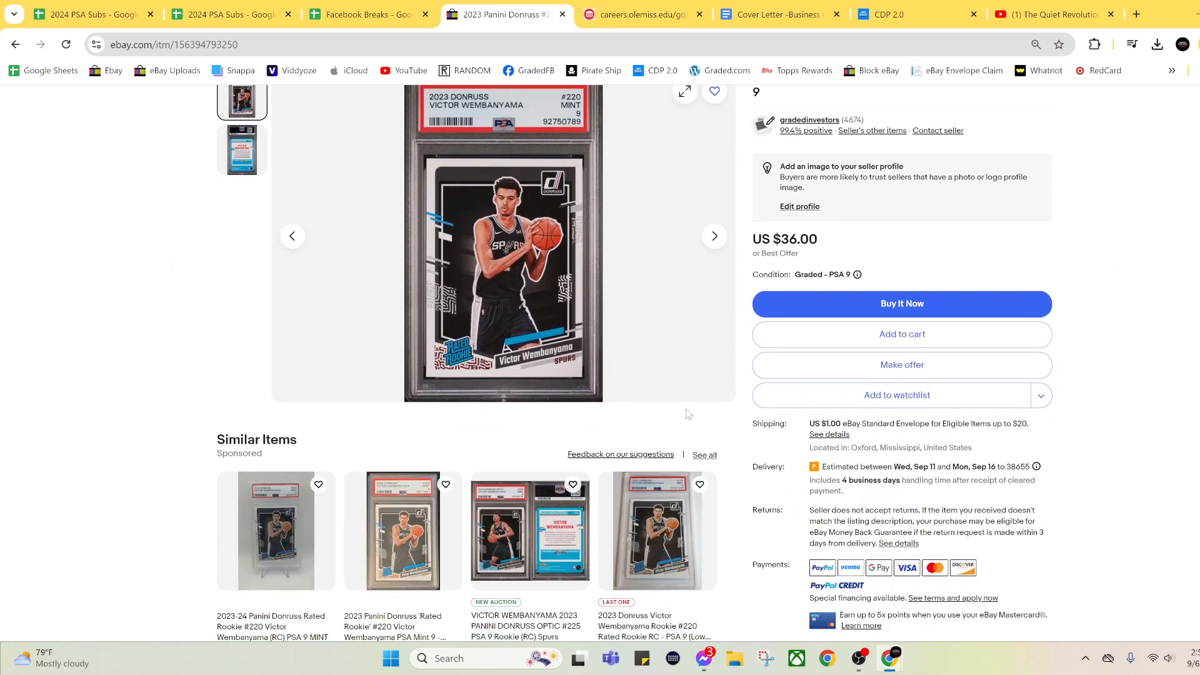
scroll(687, 412, "up", 3)
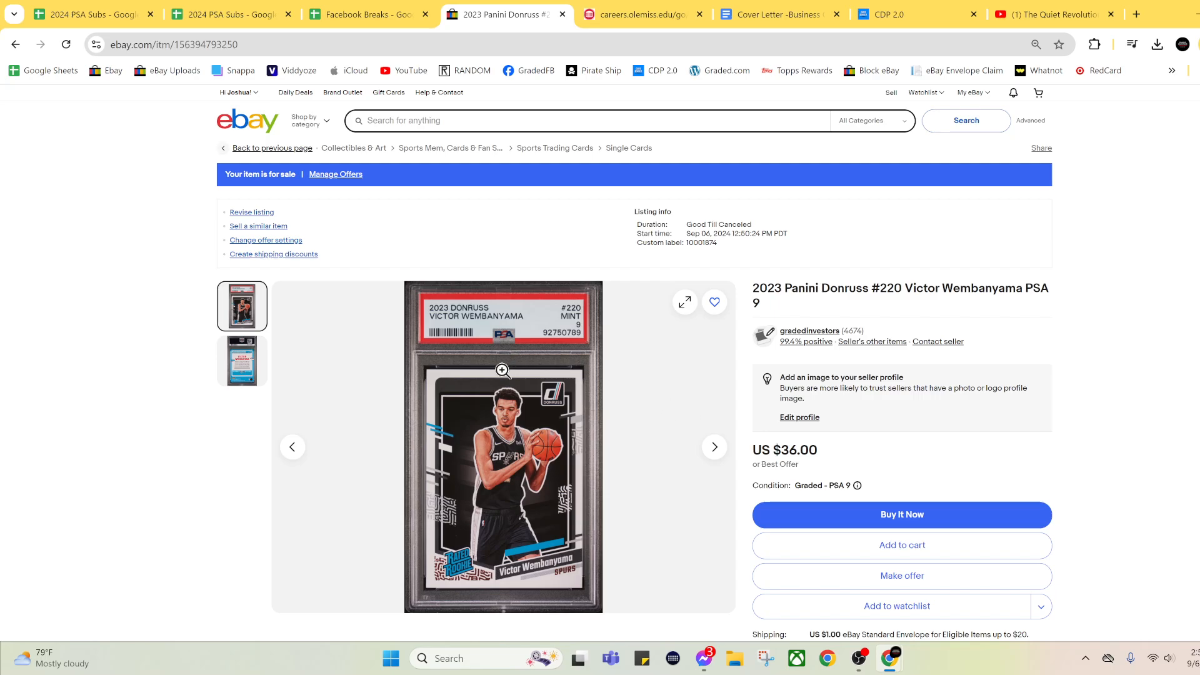
scroll(761, 384, "down", 3)
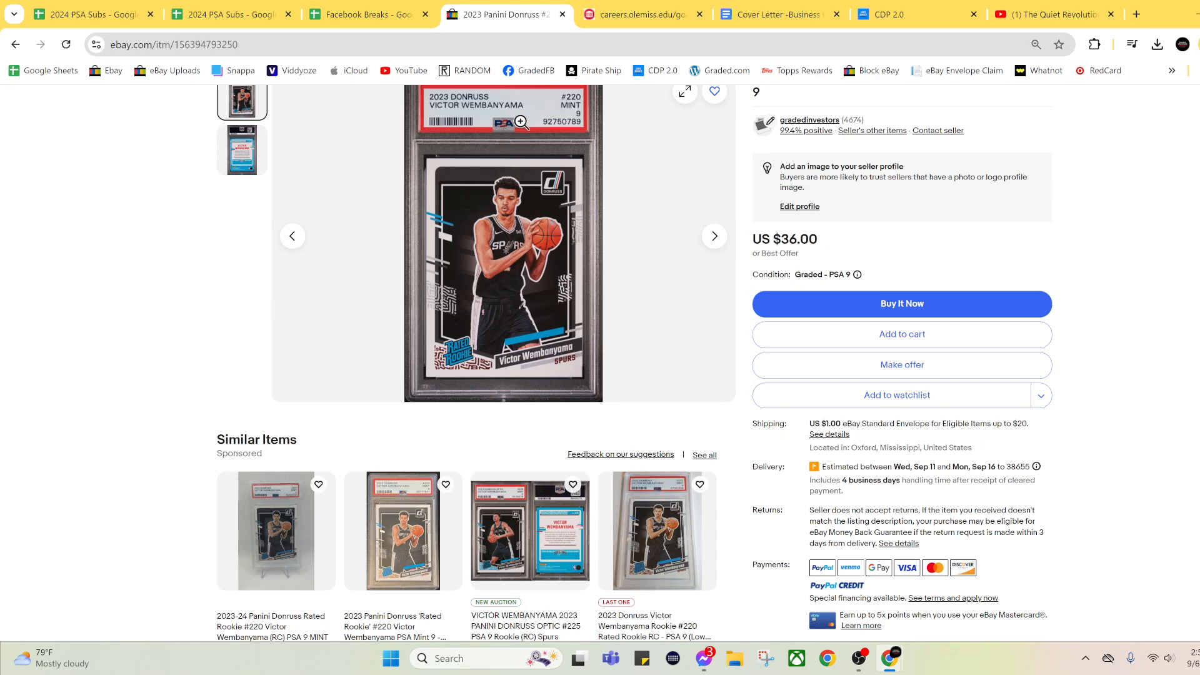
Switch to Card Dealer Pro and review the Donruss The Rookies #1 Wembanyama draft's attributes, grading, inventory, title and description fields
left_click(935, 19)
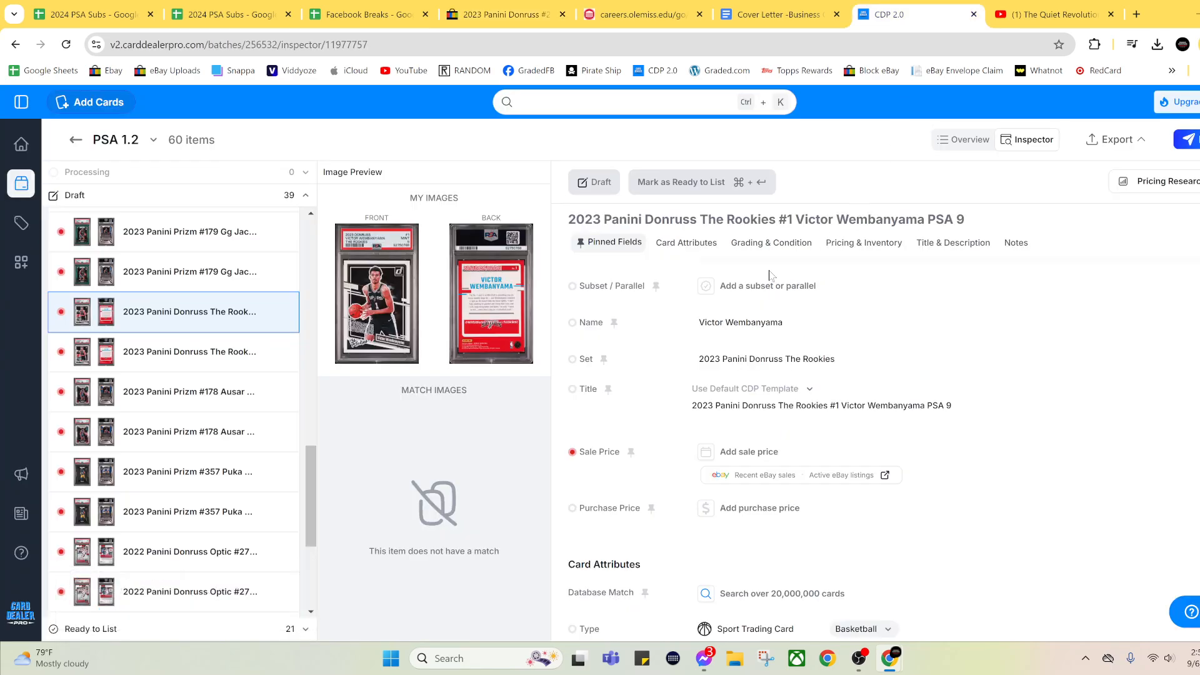
scroll(863, 374, "down", 5)
scroll(863, 375, "down", 10)
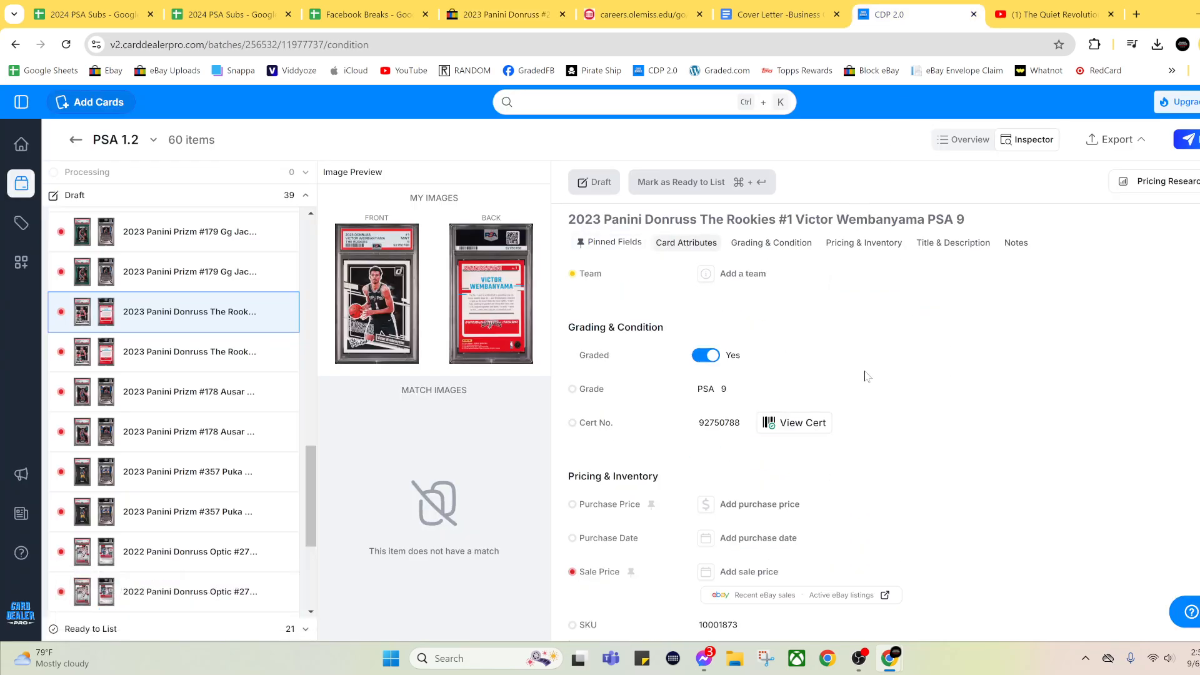
scroll(865, 376, "down", 6)
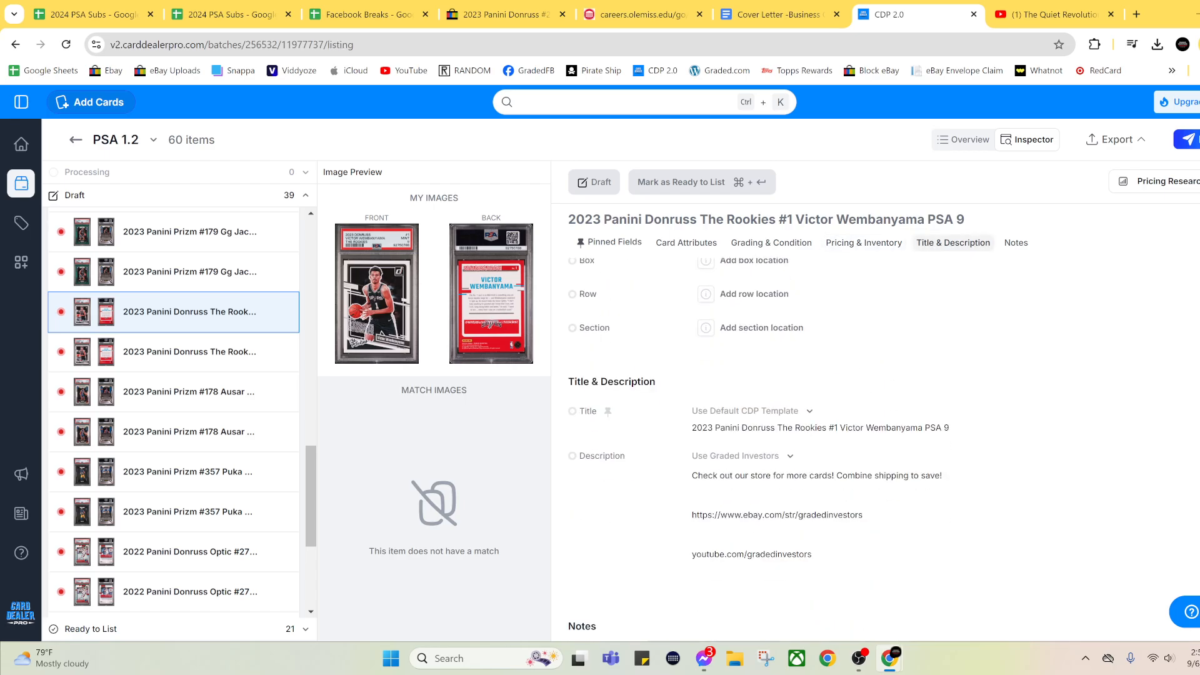
scroll(722, 431, "down", 2)
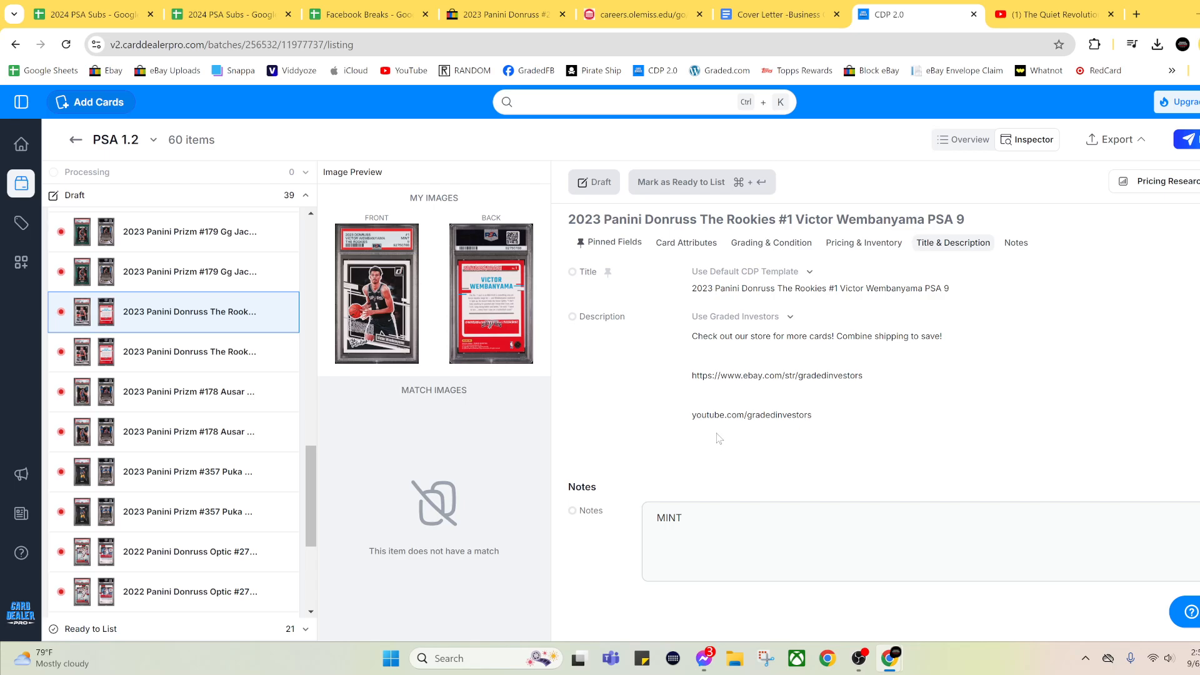
scroll(719, 437, "up", 8)
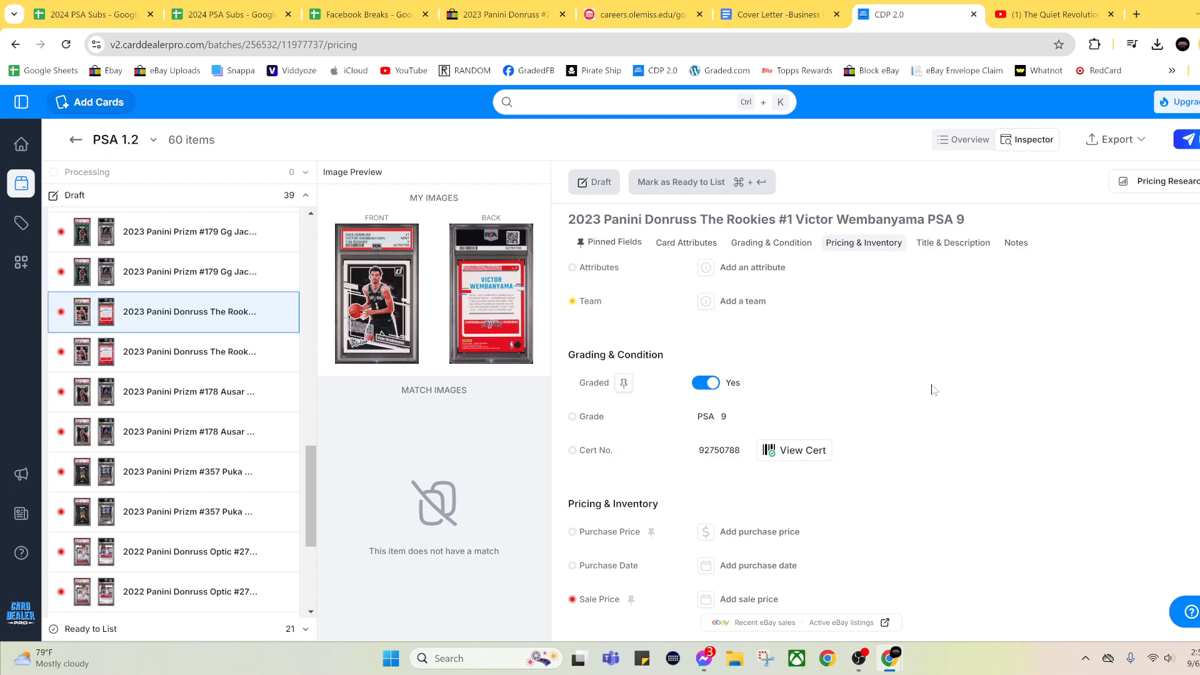
scroll(931, 386, "up", 5)
scroll(933, 389, "down", 5)
scroll(935, 393, "down", 6)
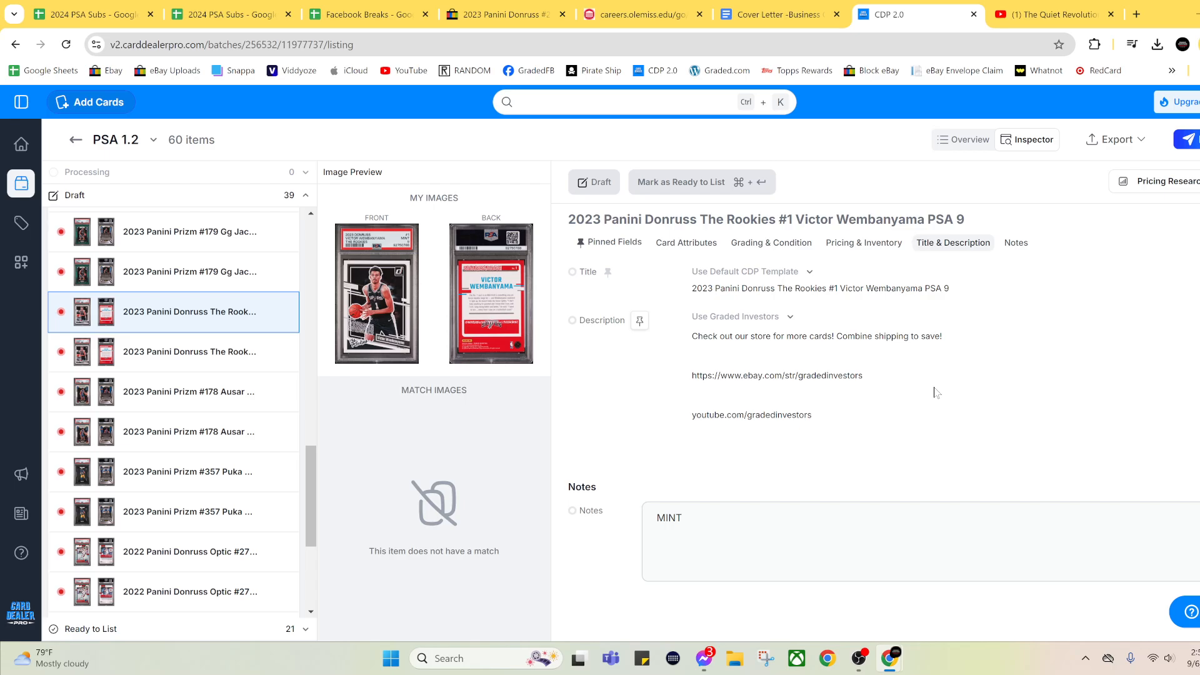
scroll(936, 392, "up", 5)
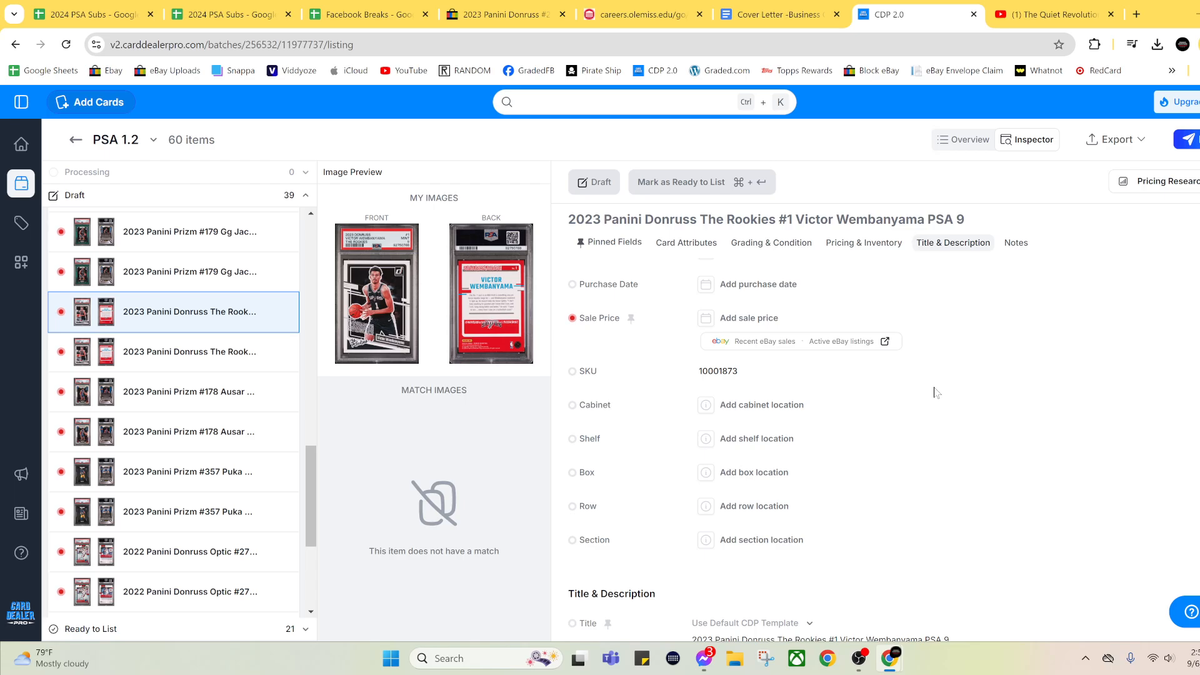
scroll(935, 393, "up", 10)
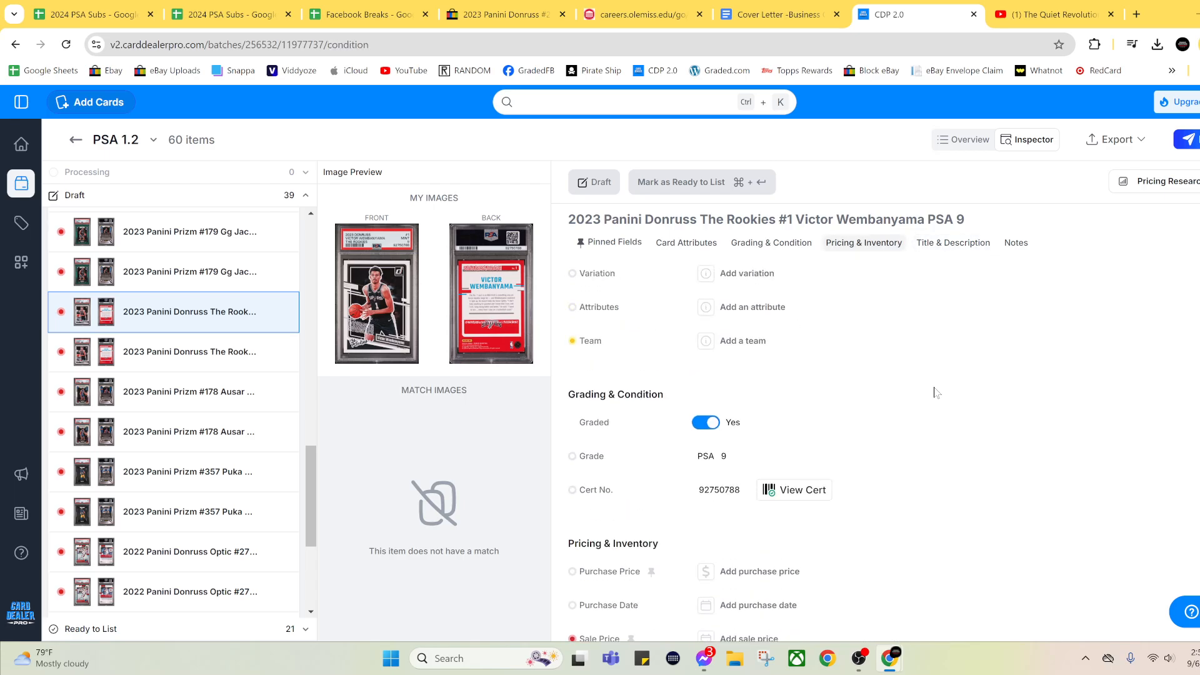
scroll(936, 393, "up", 4)
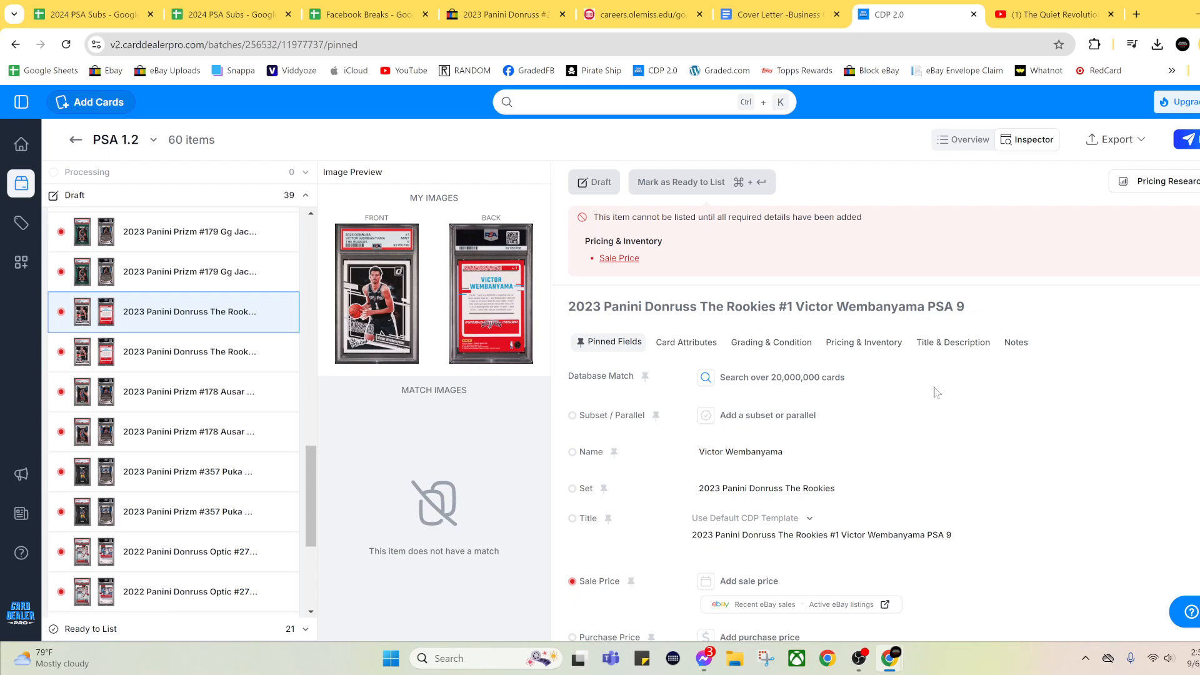
Return to eBay's active listings and select all listings on the current page
left_click(494, 18)
key("alt+Left")
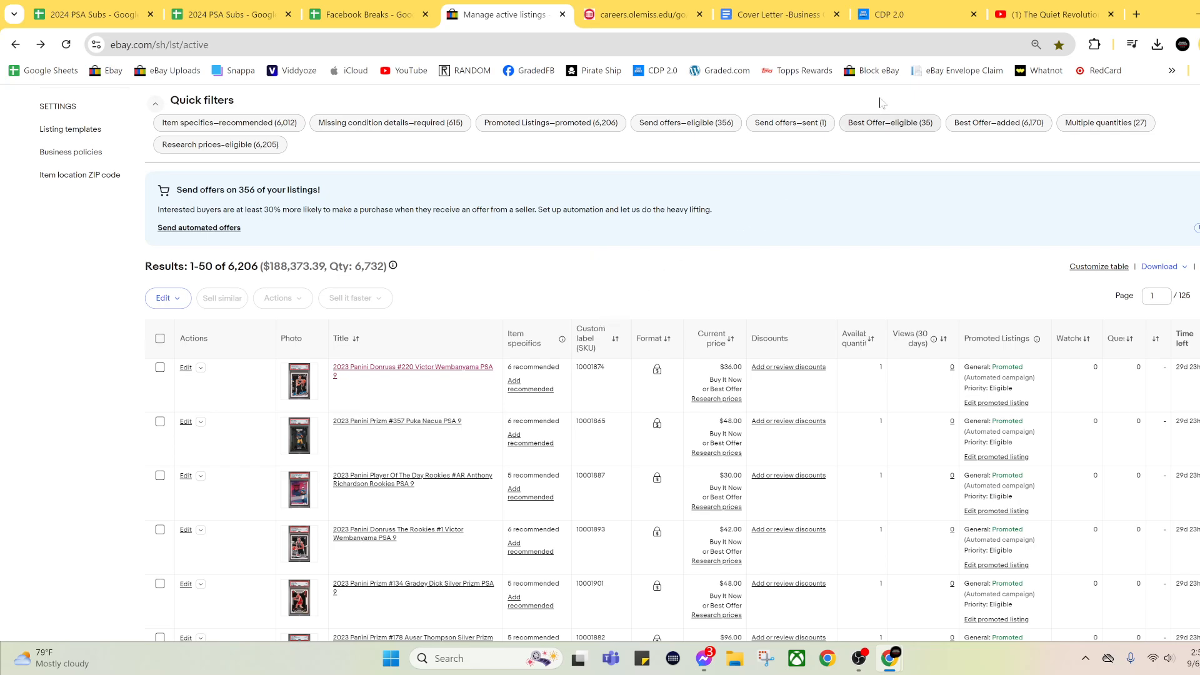
left_click(915, 16)
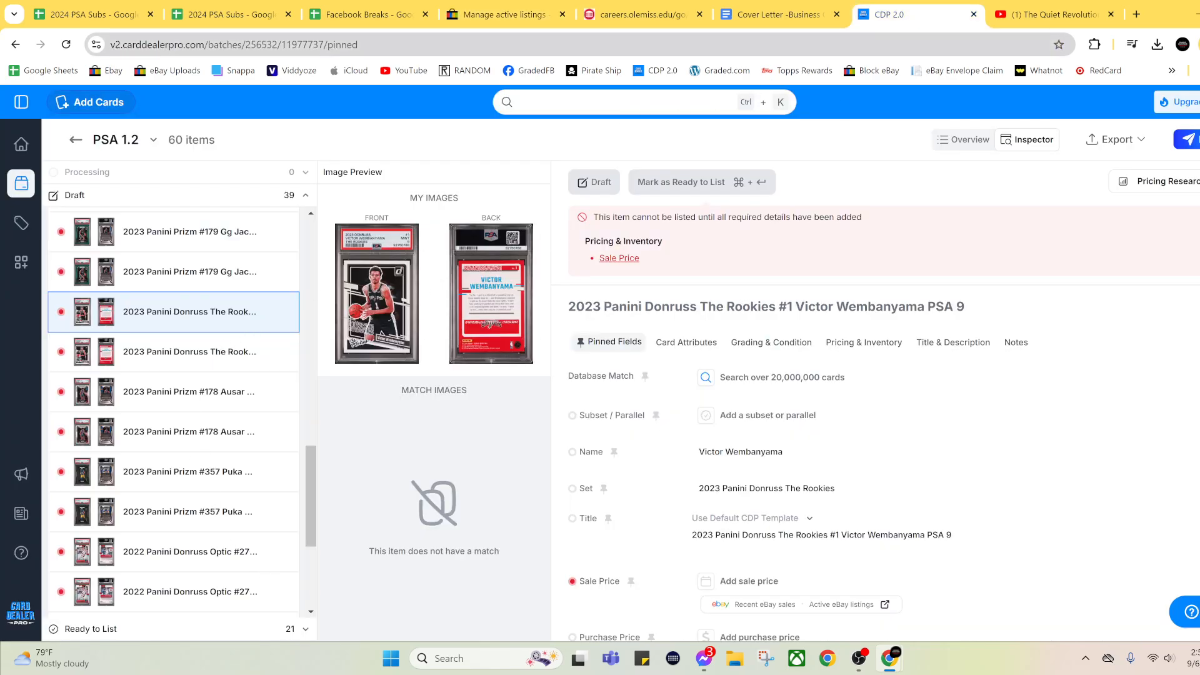
left_click(481, 21)
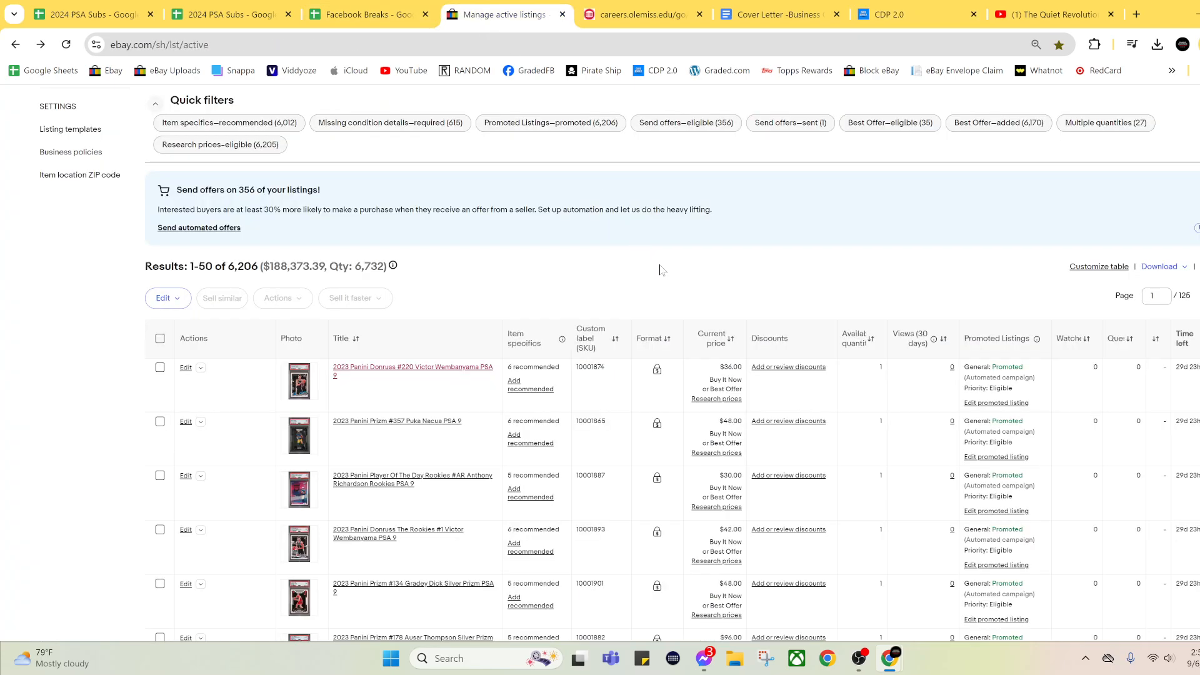
scroll(634, 300, "down", 2)
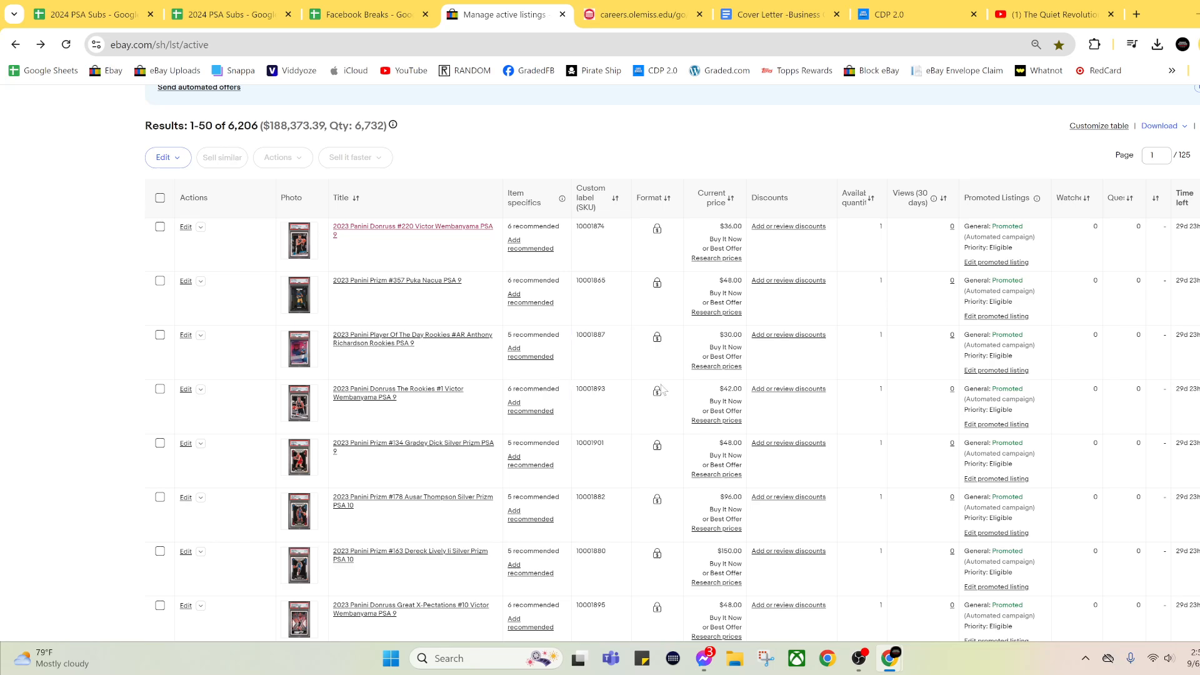
left_click(160, 200)
Deselect the older Trevor Lawrence Optic #201, both Luis Robert #18, Russell Wilson #435 and Joe Burrow #47 listings
scroll(181, 300, "down", 10)
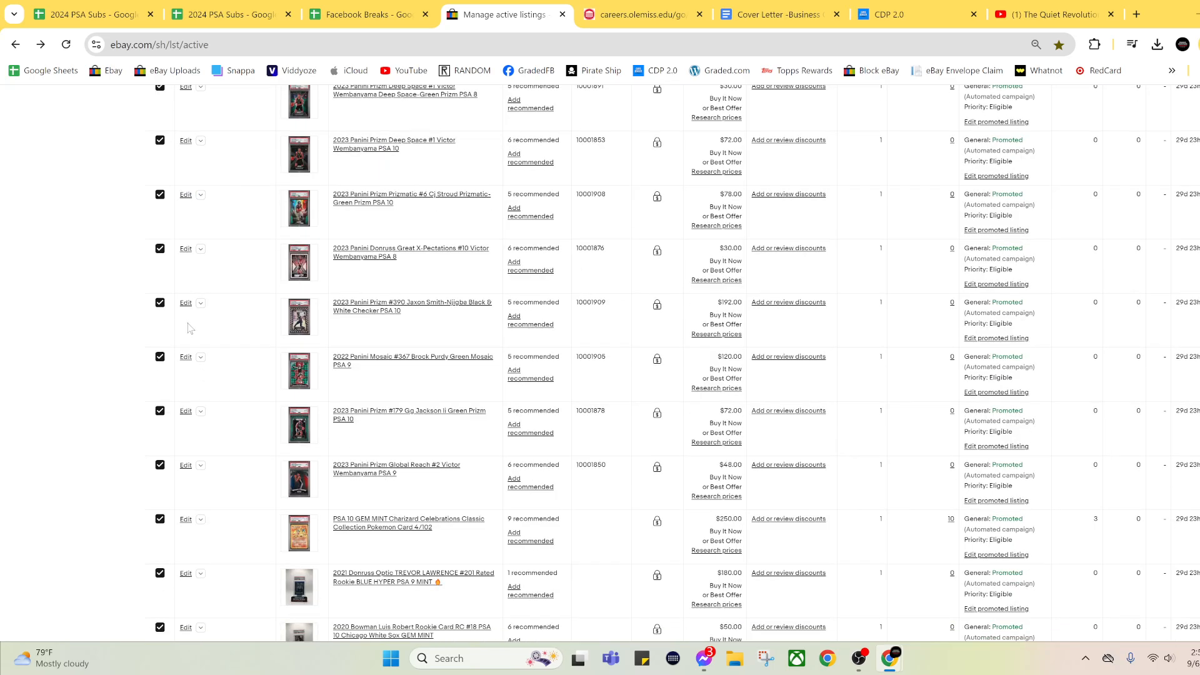
scroll(190, 328, "down", 3)
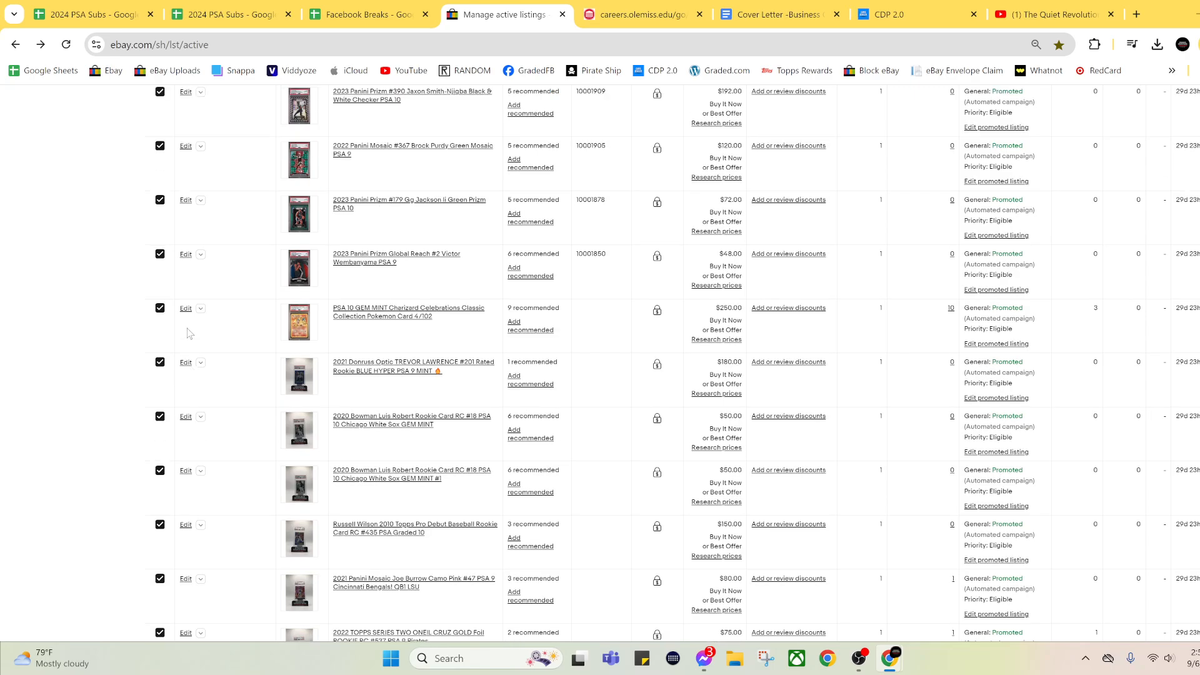
left_click(161, 363)
left_click(160, 417)
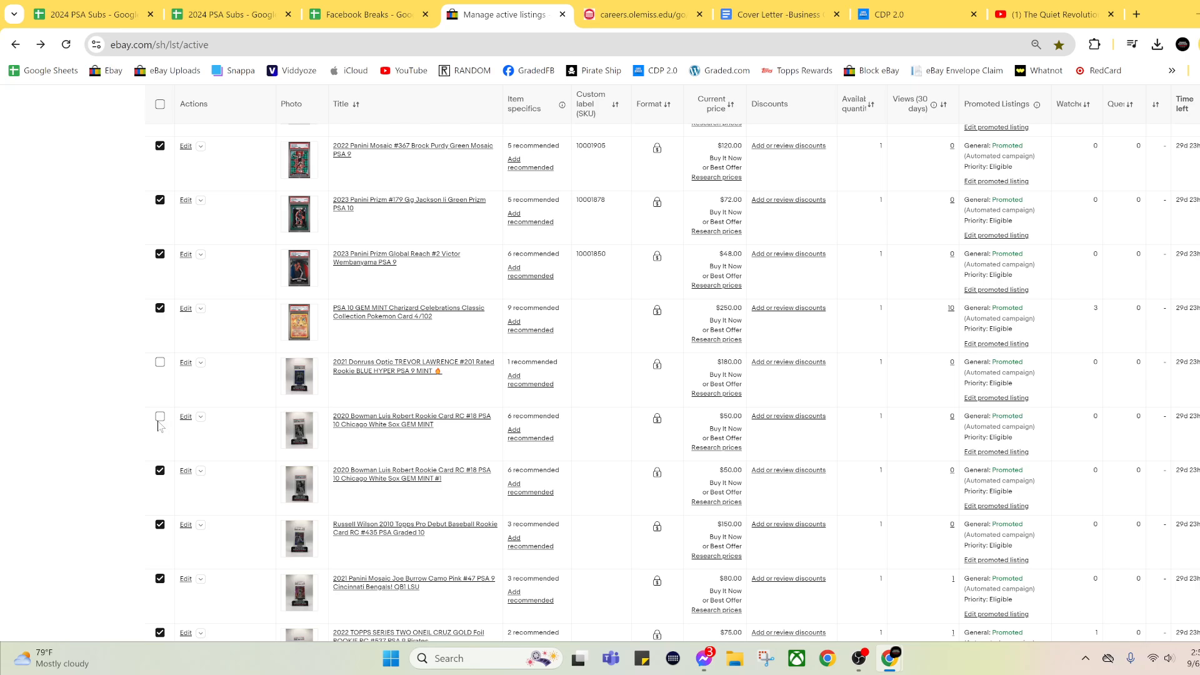
left_click(160, 470)
scroll(190, 448, "down", 2)
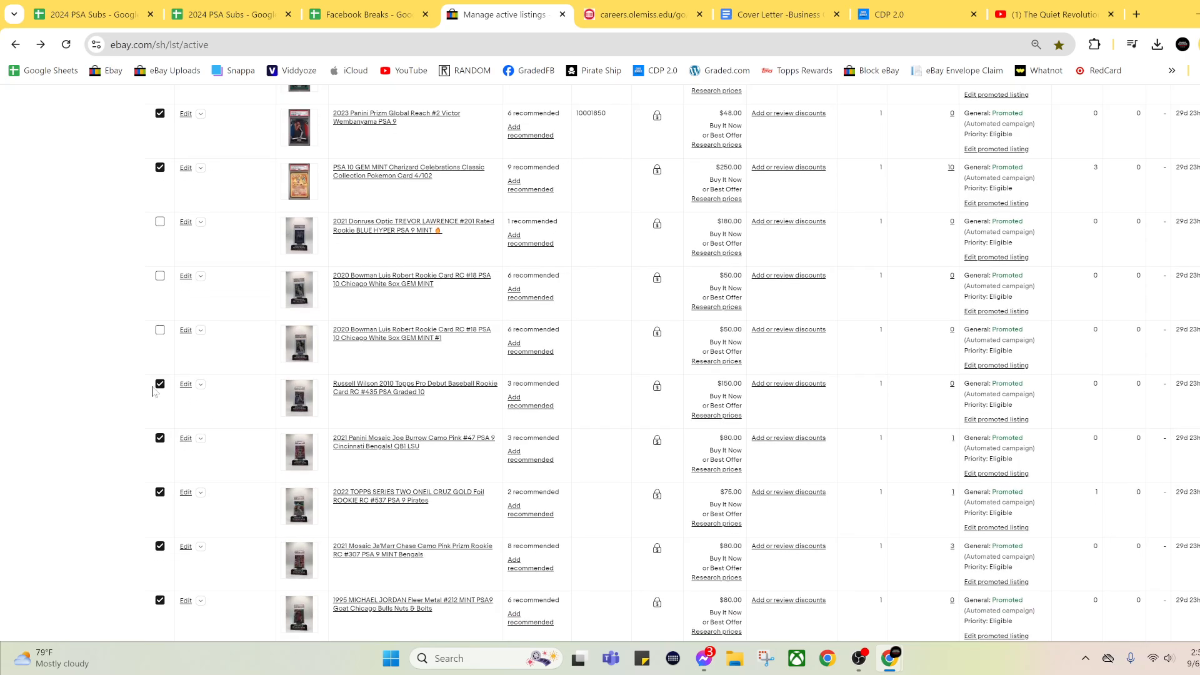
left_click(161, 385)
left_click(160, 440)
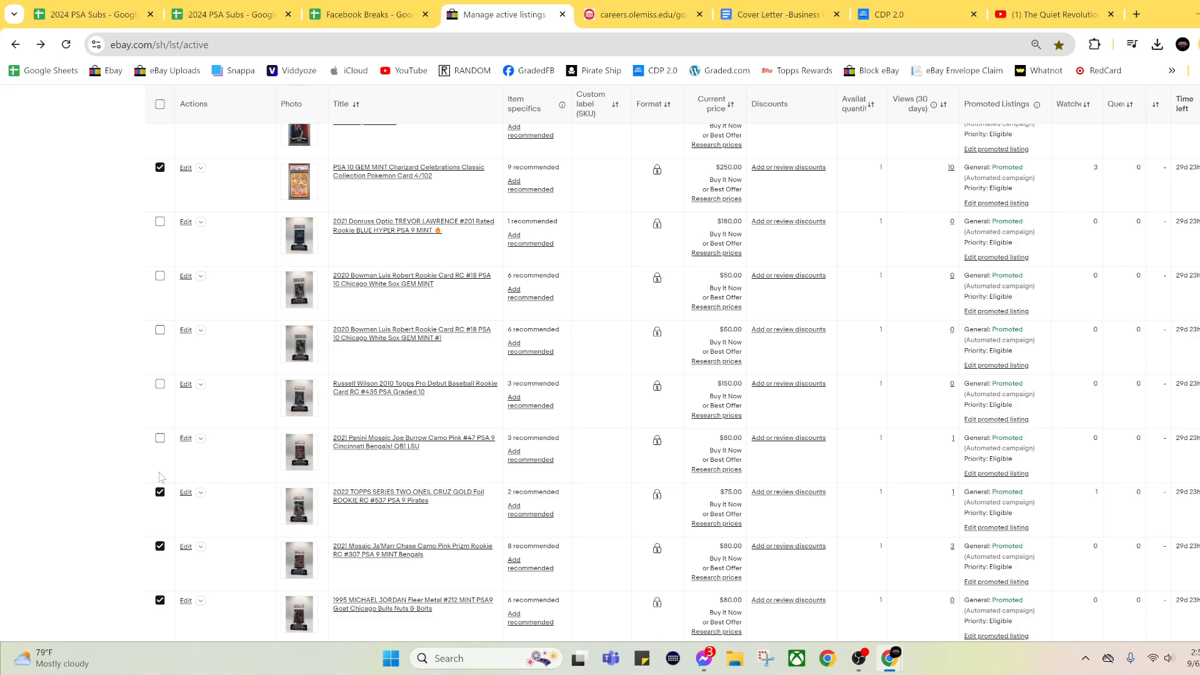
Deselect the Oneil Cruz, Ja'Marr Chase, Michael Jordan, Yasser Mercedes, Hasbulla Magomedov and Shaquille O'Neal listings
scroll(299, 444, "down", 6)
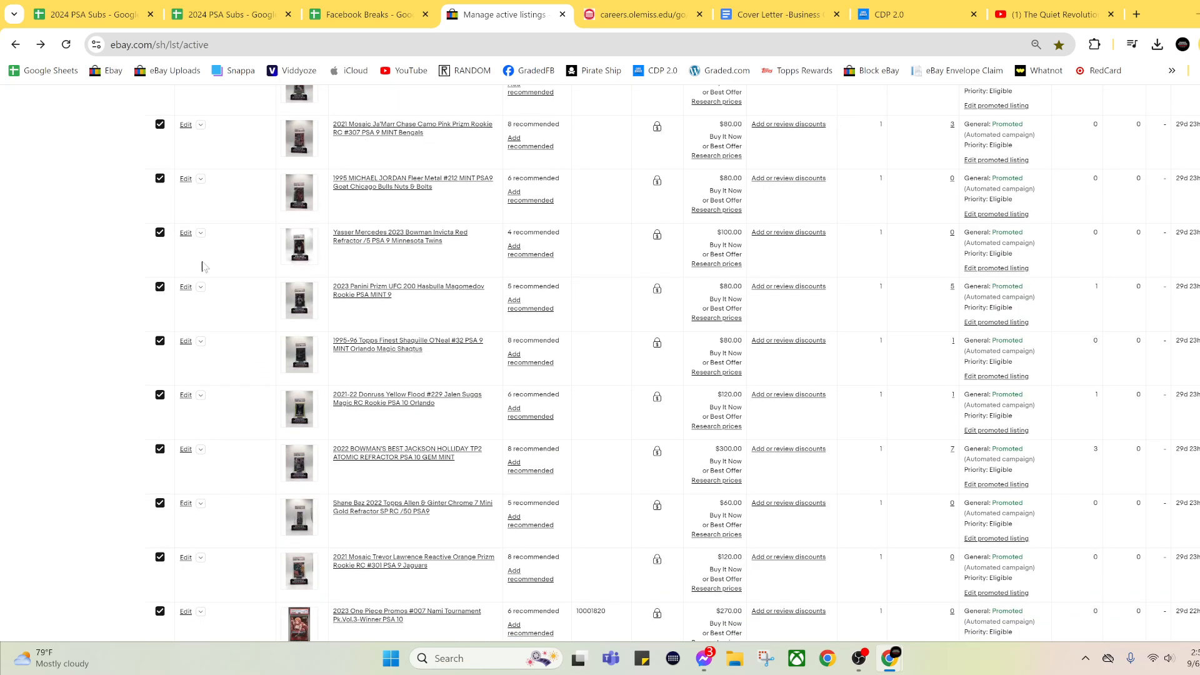
scroll(165, 151, "up", 1)
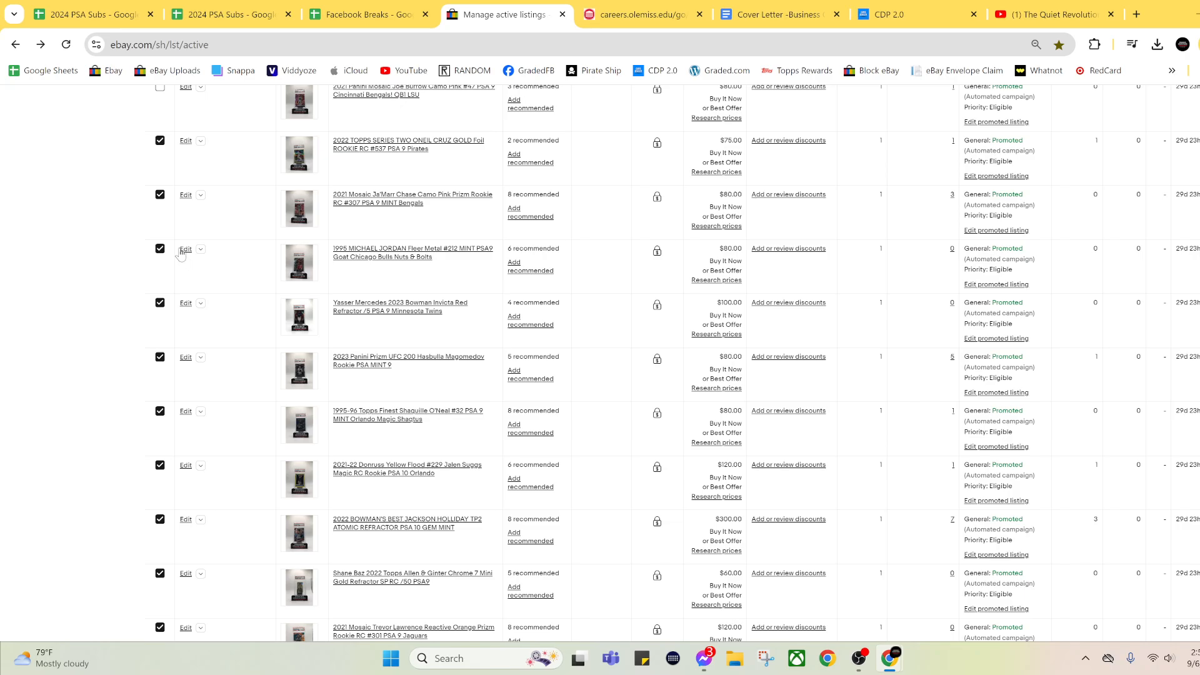
left_click(160, 141)
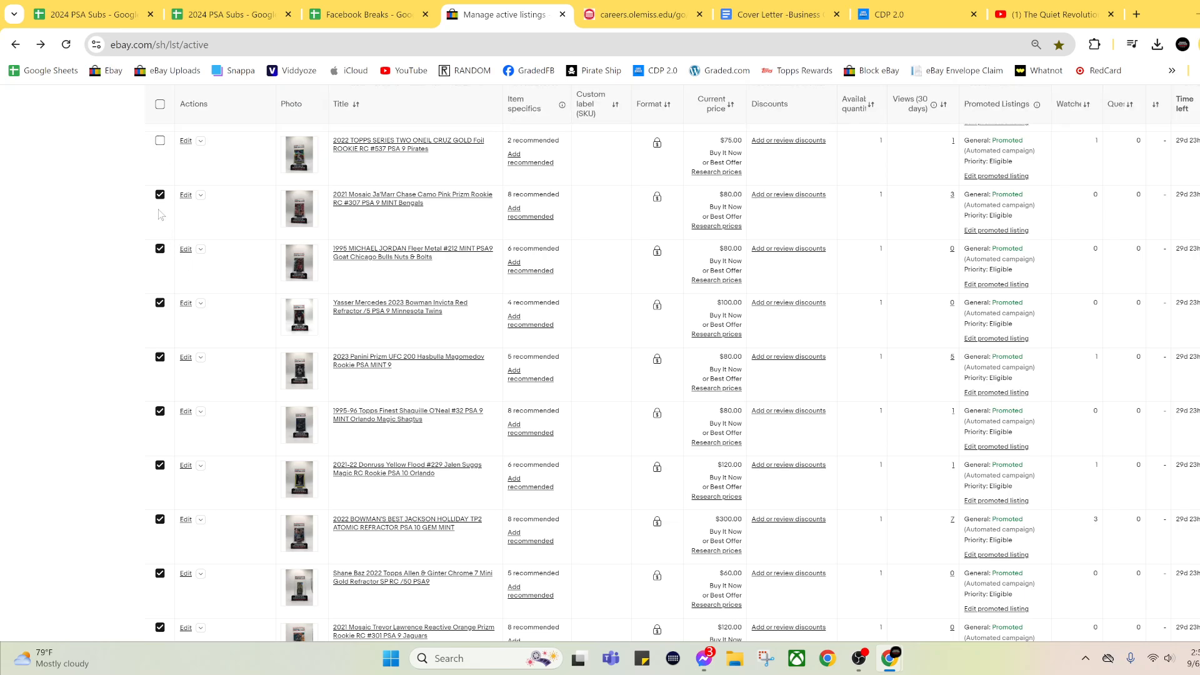
left_click(160, 196)
left_click(160, 250)
left_click(160, 303)
left_click(160, 358)
left_click(160, 411)
Deselect the ungraded Rise of the Floodborn Cinderella and Matt Corral Donruss Press Proof listings at the end of the page
scroll(208, 431, "down", 6)
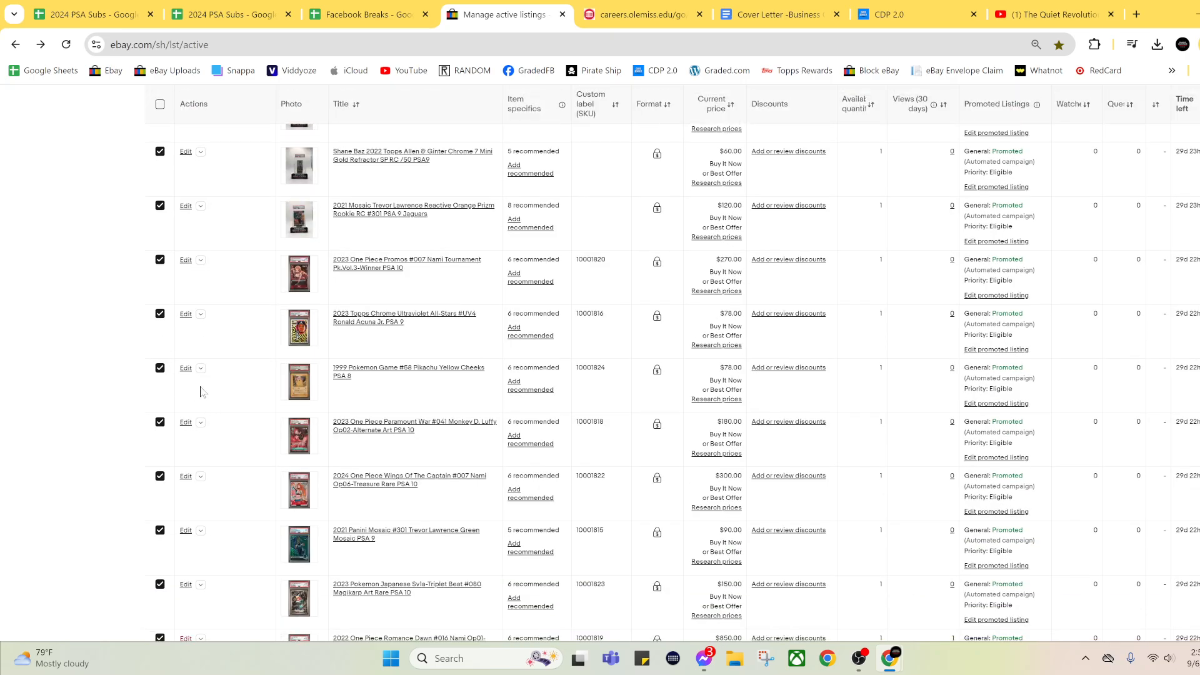
scroll(206, 393, "down", 7)
scroll(213, 394, "up", 6)
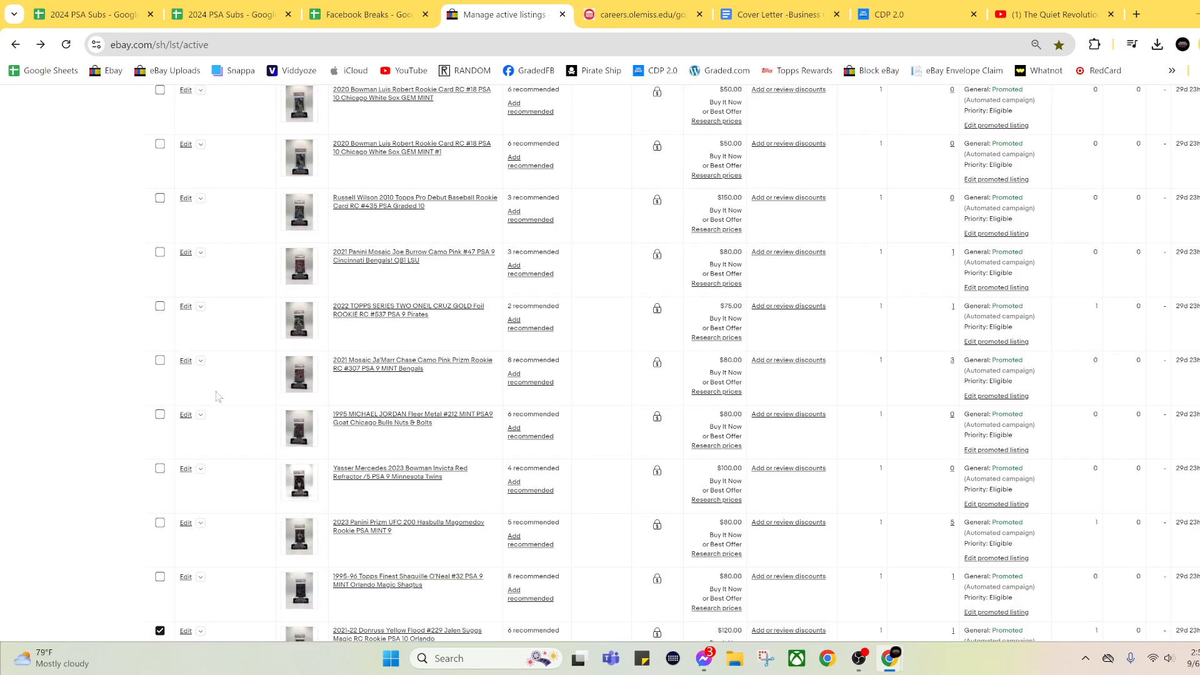
scroll(288, 459, "down", 6)
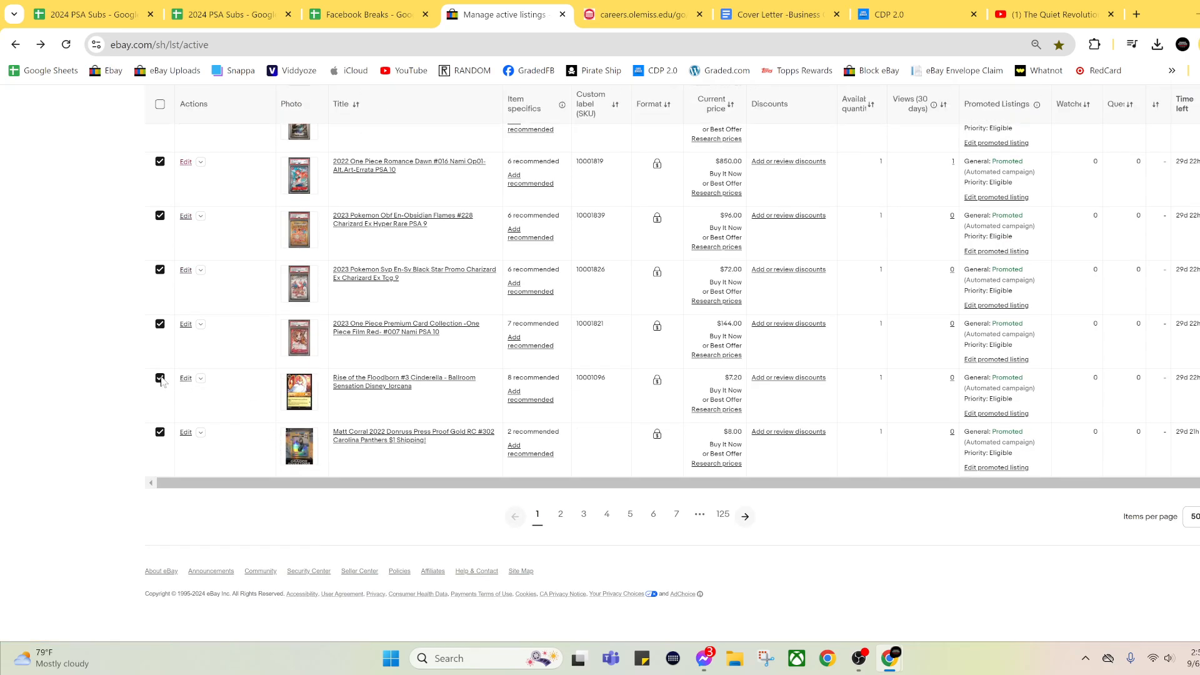
left_click(160, 378)
left_click(160, 432)
Open the selected active listings for bulk revision
scroll(388, 403, "up", 20)
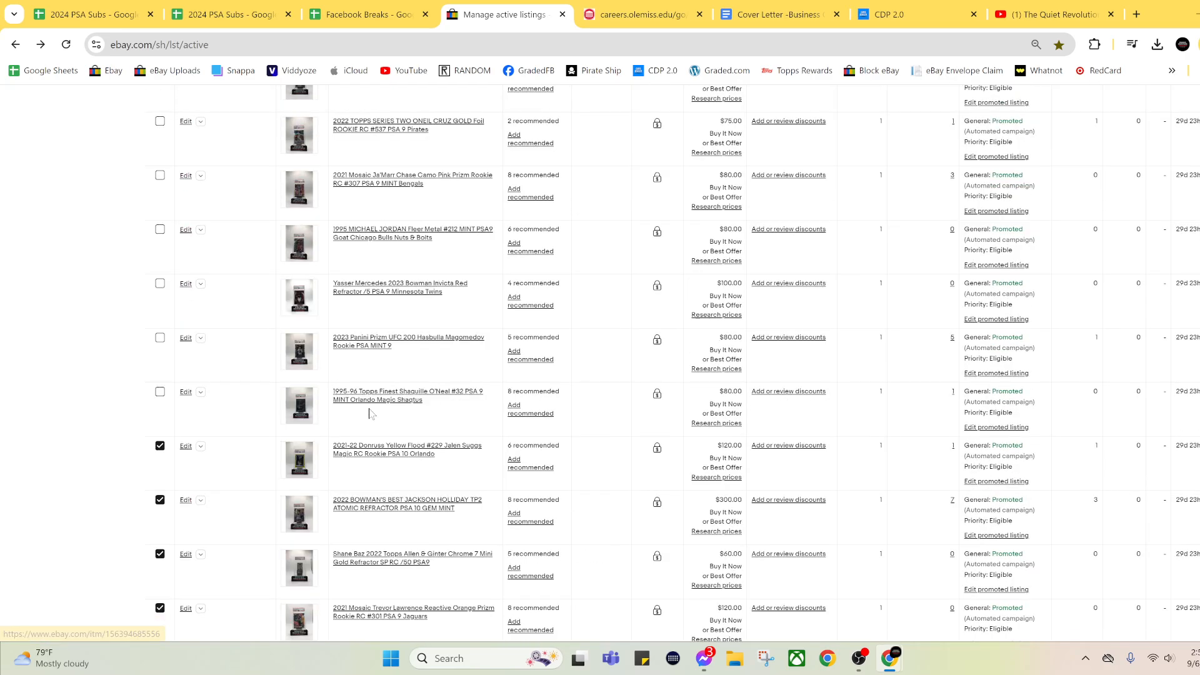
scroll(388, 403, "up", 1)
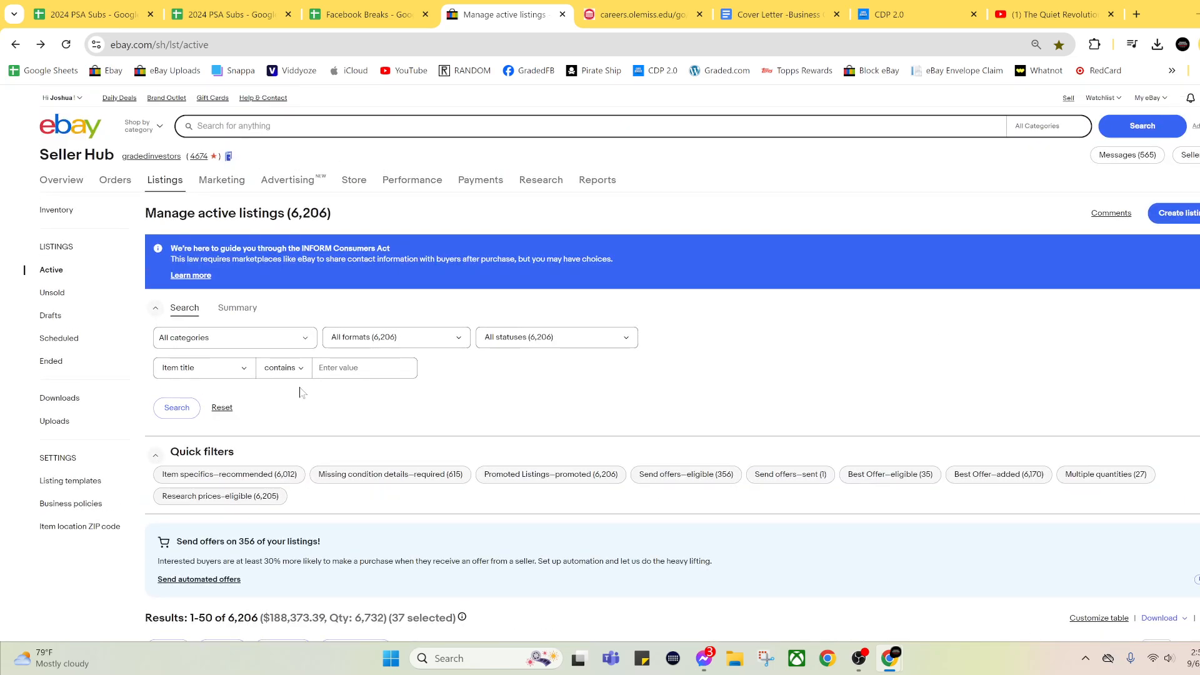
scroll(300, 392, "down", 4)
left_click(167, 437)
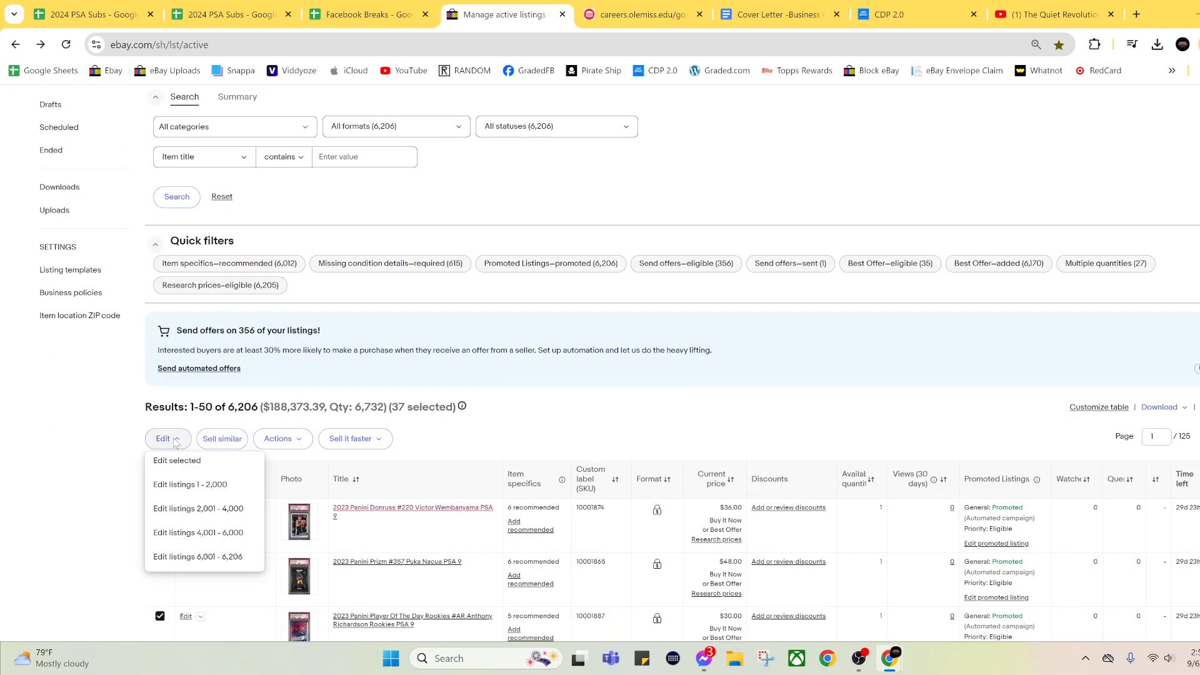
left_click(214, 460)
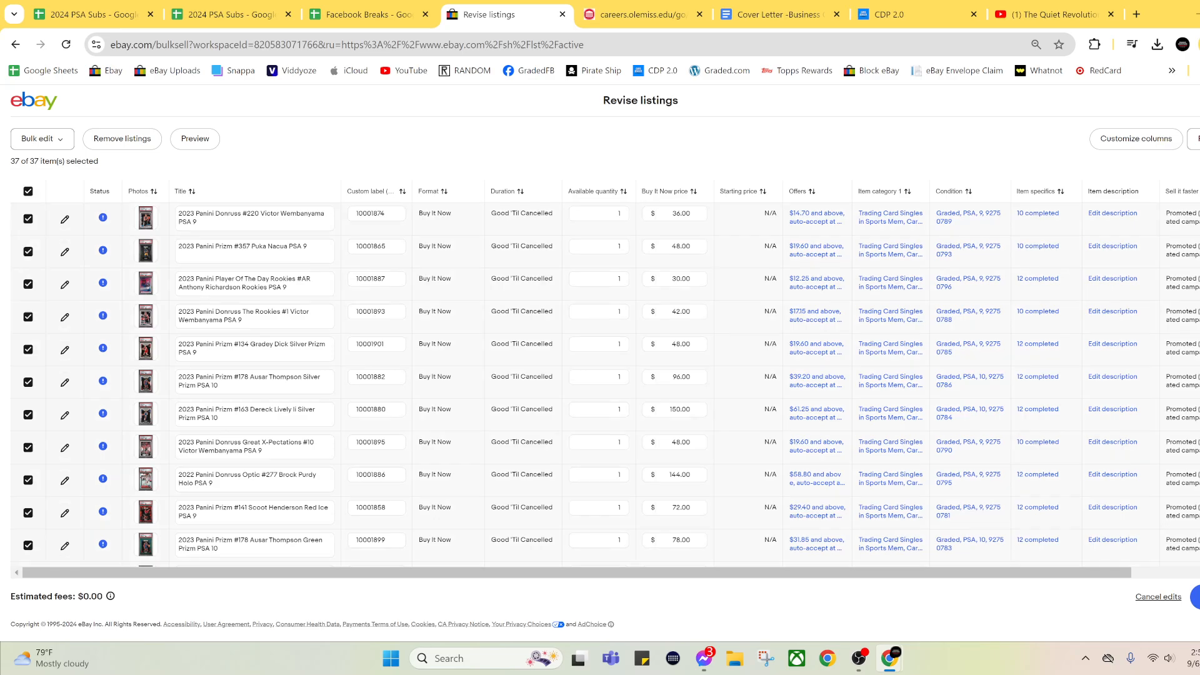
Change the shipping policy of all listings being revised to Break Ship and apply it, leaving payment and return policies at No change
left_click(61, 142)
scroll(64, 286, "down", 3)
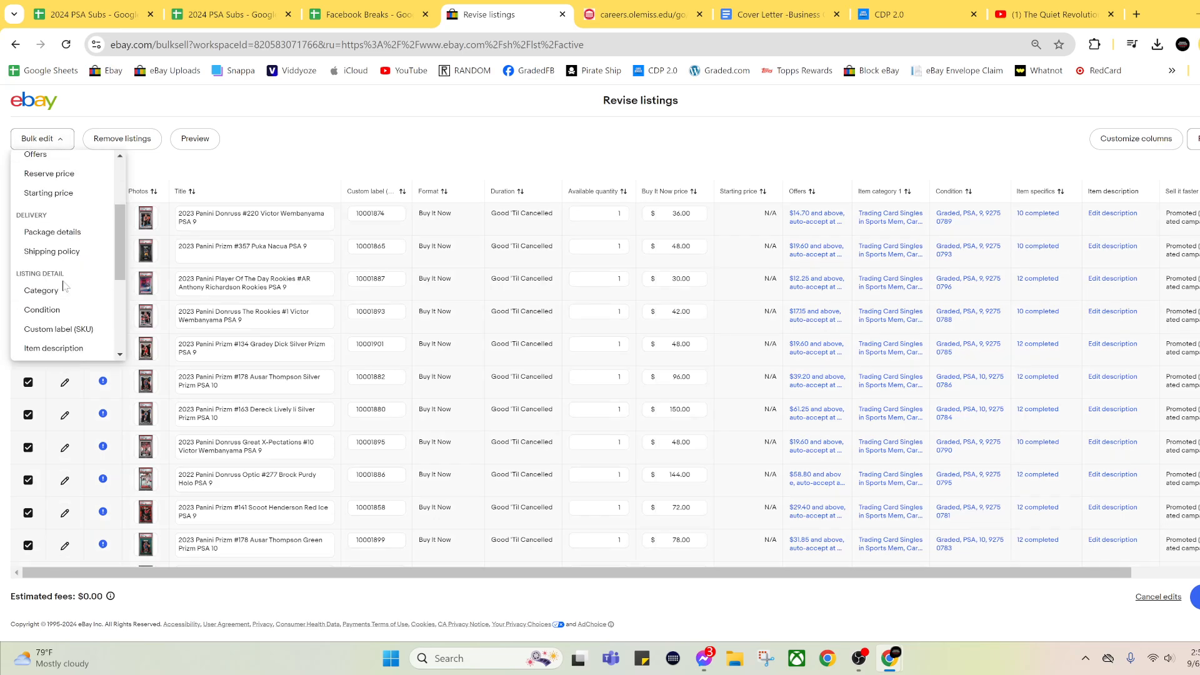
scroll(64, 286, "down", 1)
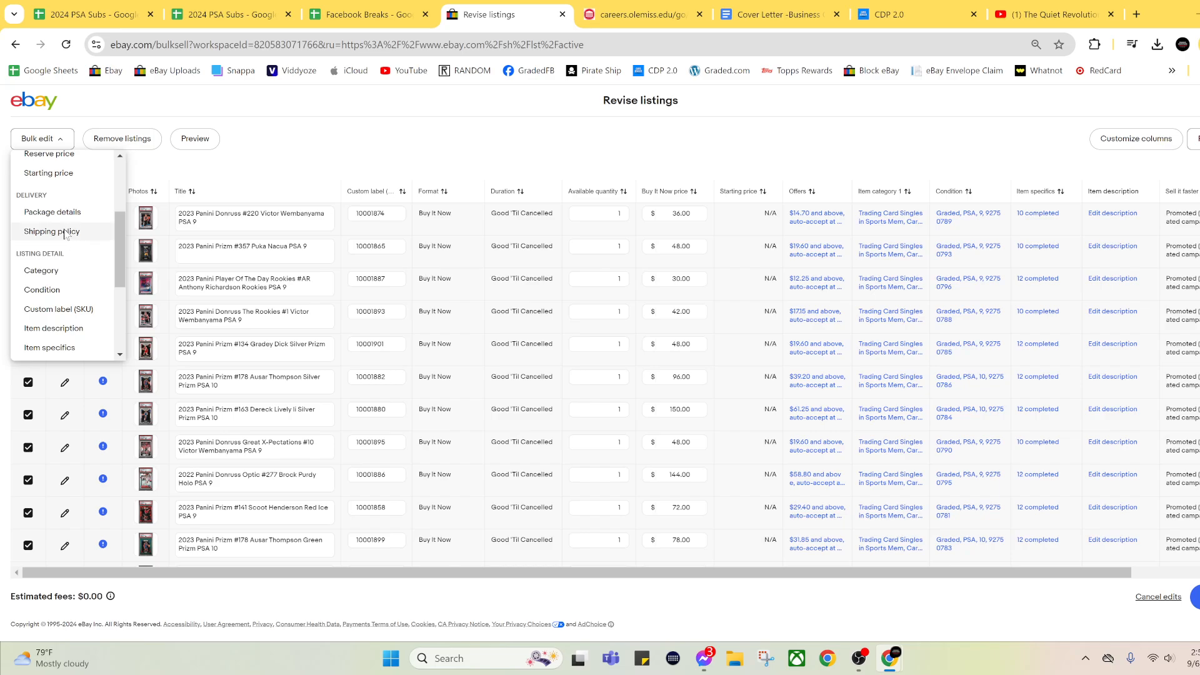
left_click(65, 232)
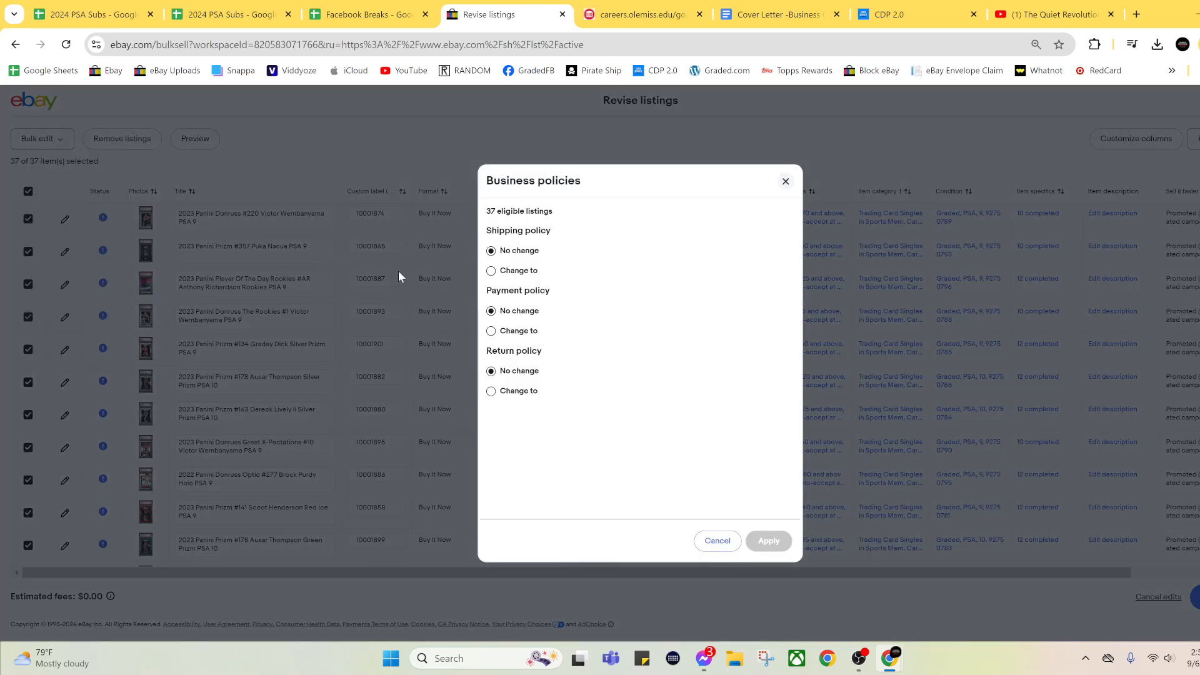
left_click(491, 271)
left_click(580, 295)
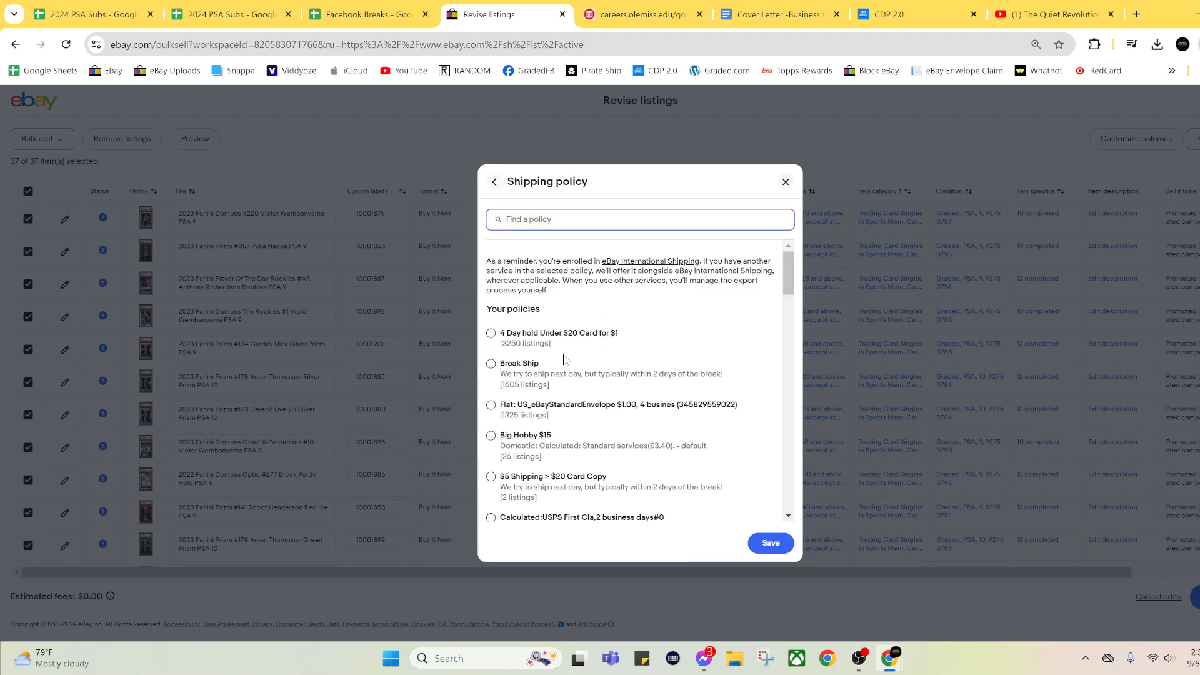
left_click(491, 364)
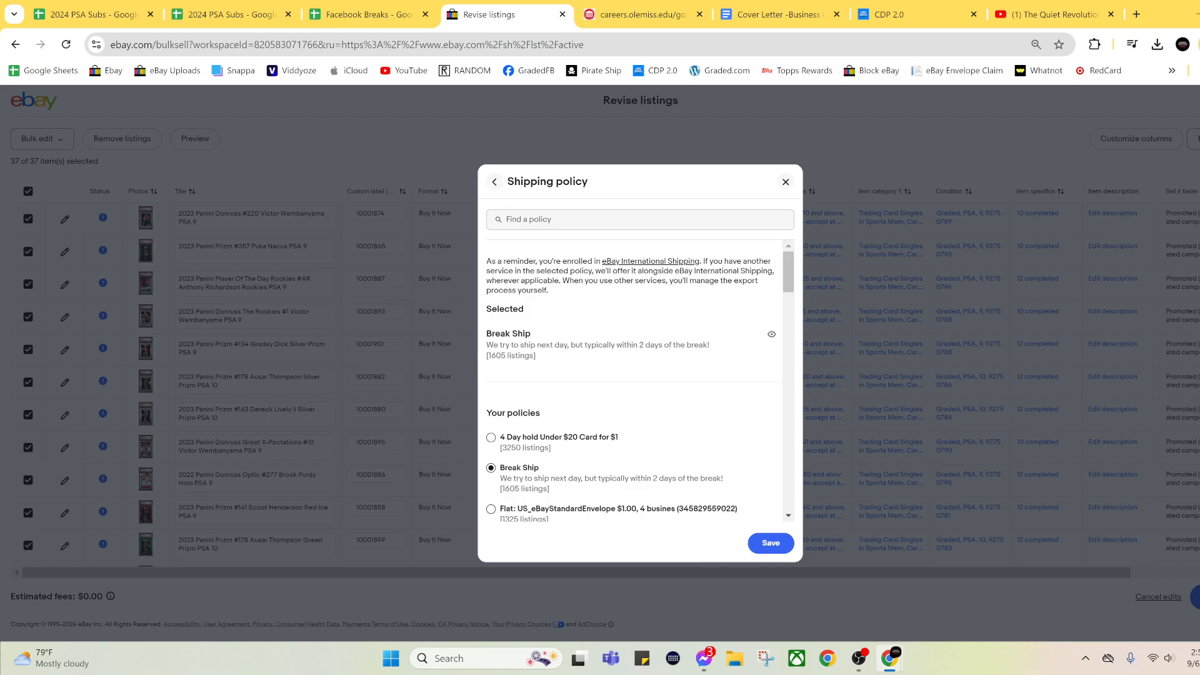
left_click(778, 541)
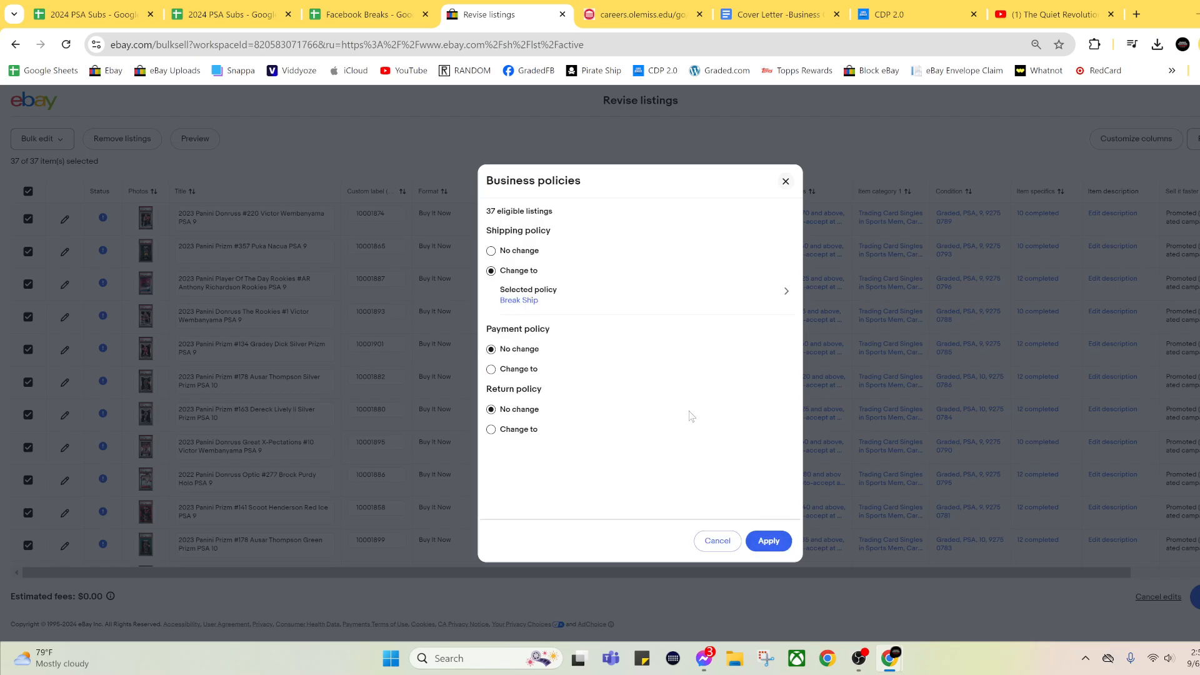
left_click(773, 546)
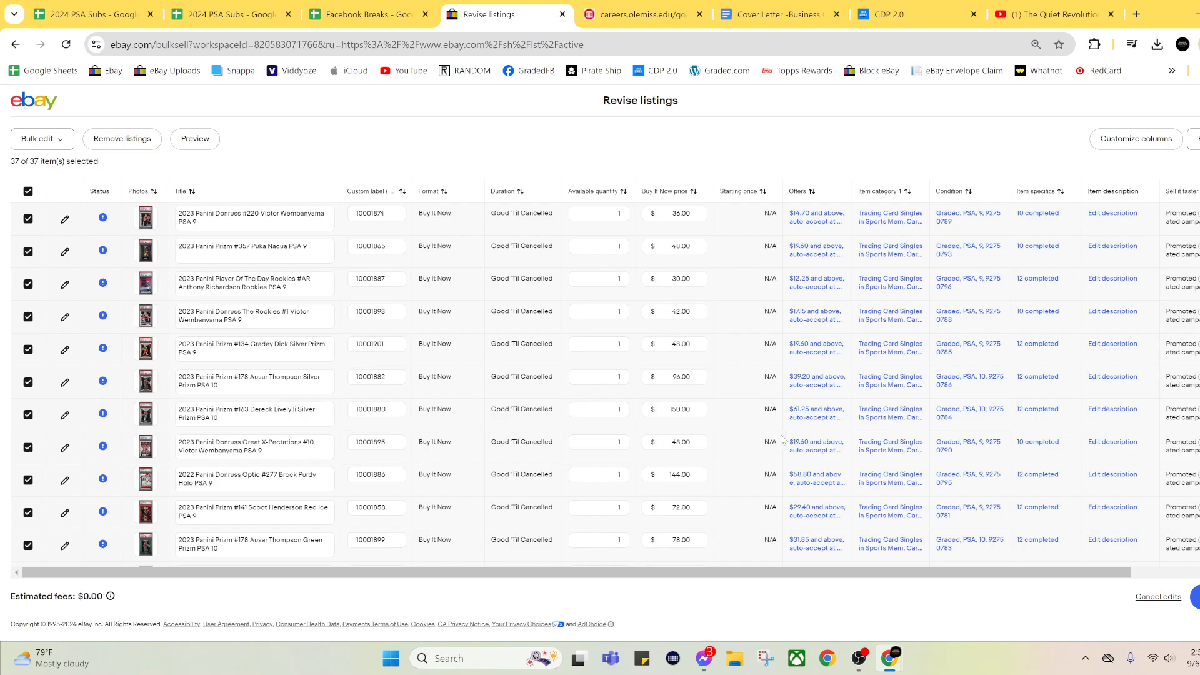
Submit the revised listings, accept the fee review and return to the active listings
left_click(1195, 591)
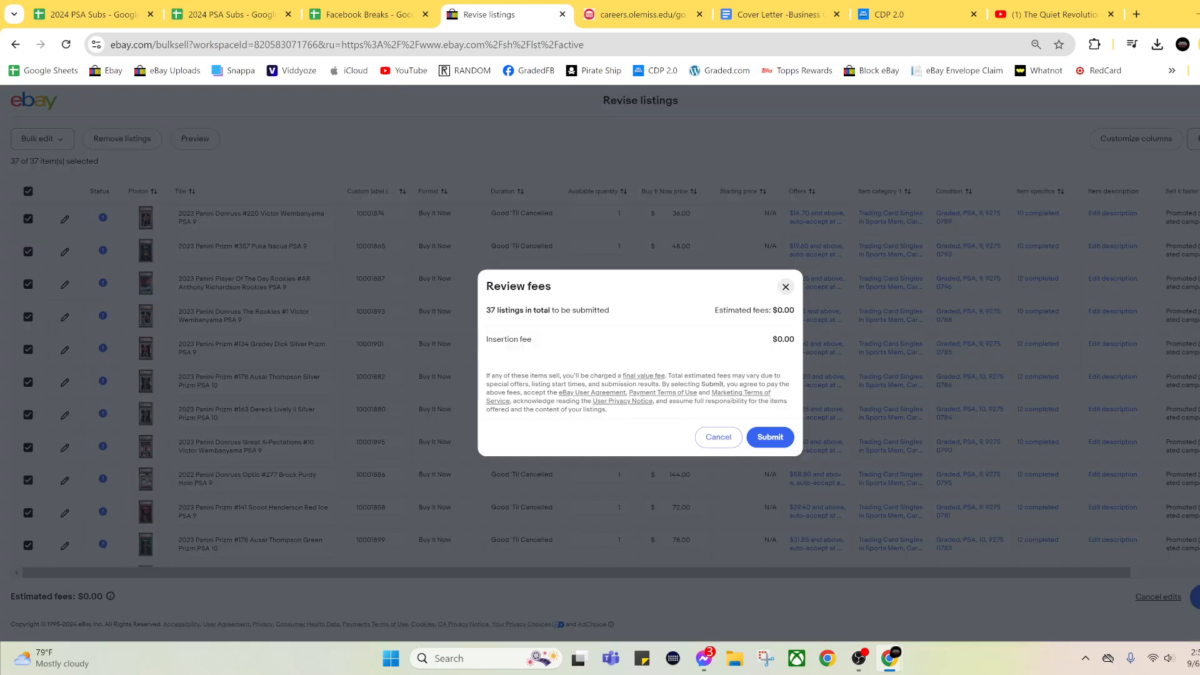
left_click(771, 441)
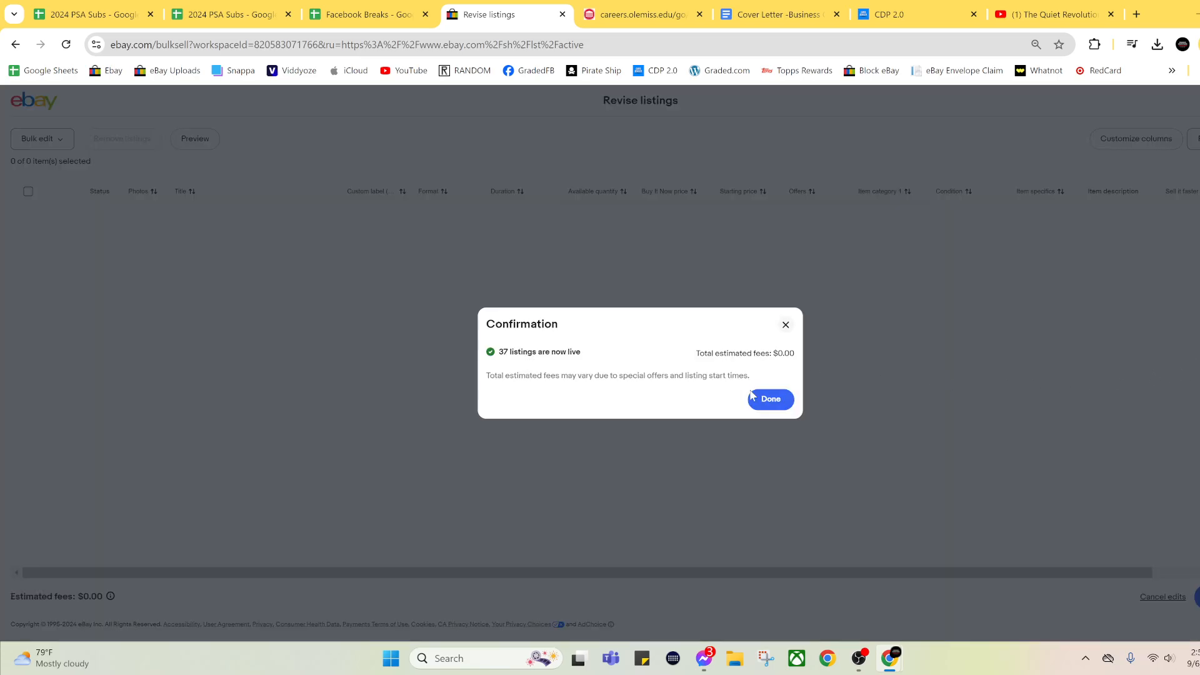
left_click(769, 398)
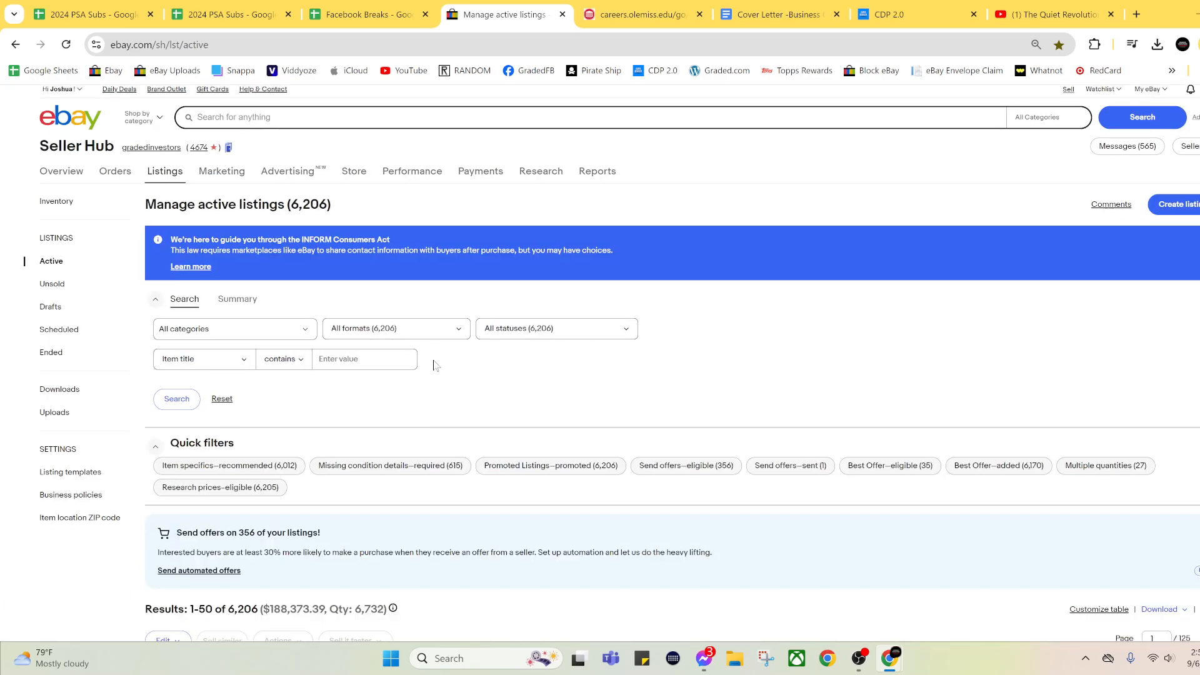
Open the 2023 Panini Donruss #220 Victor Wembanyama PSA 9 listing and check its shipping cost
scroll(431, 369, "down", 8)
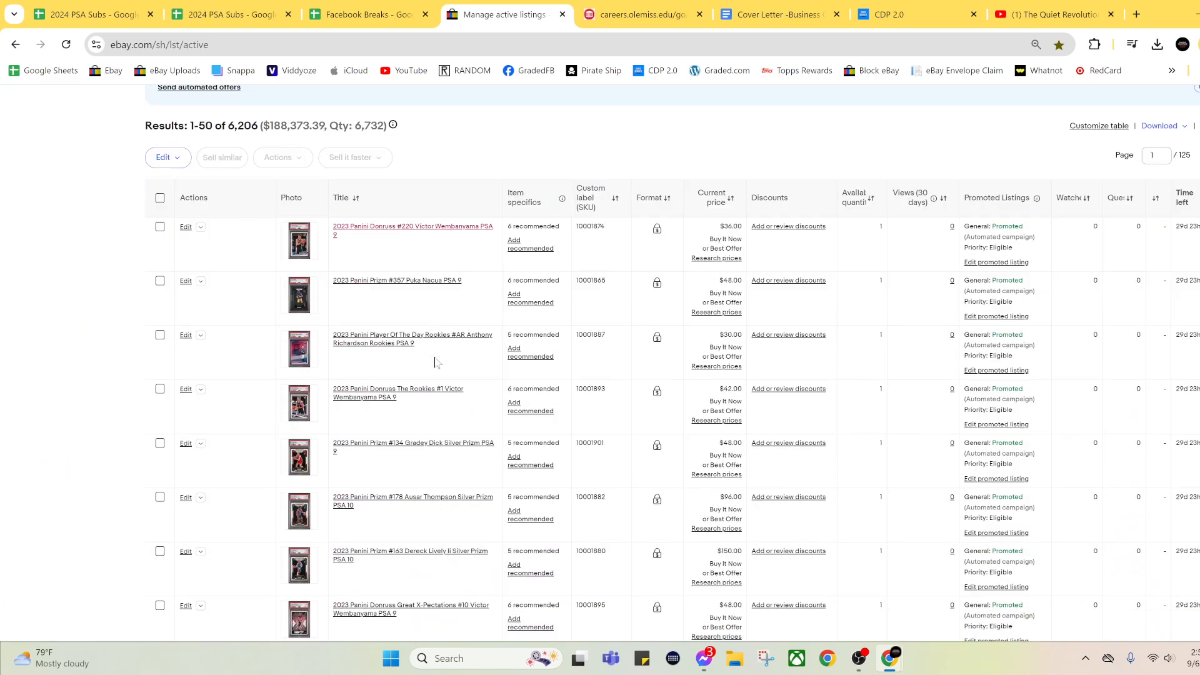
left_click(389, 229)
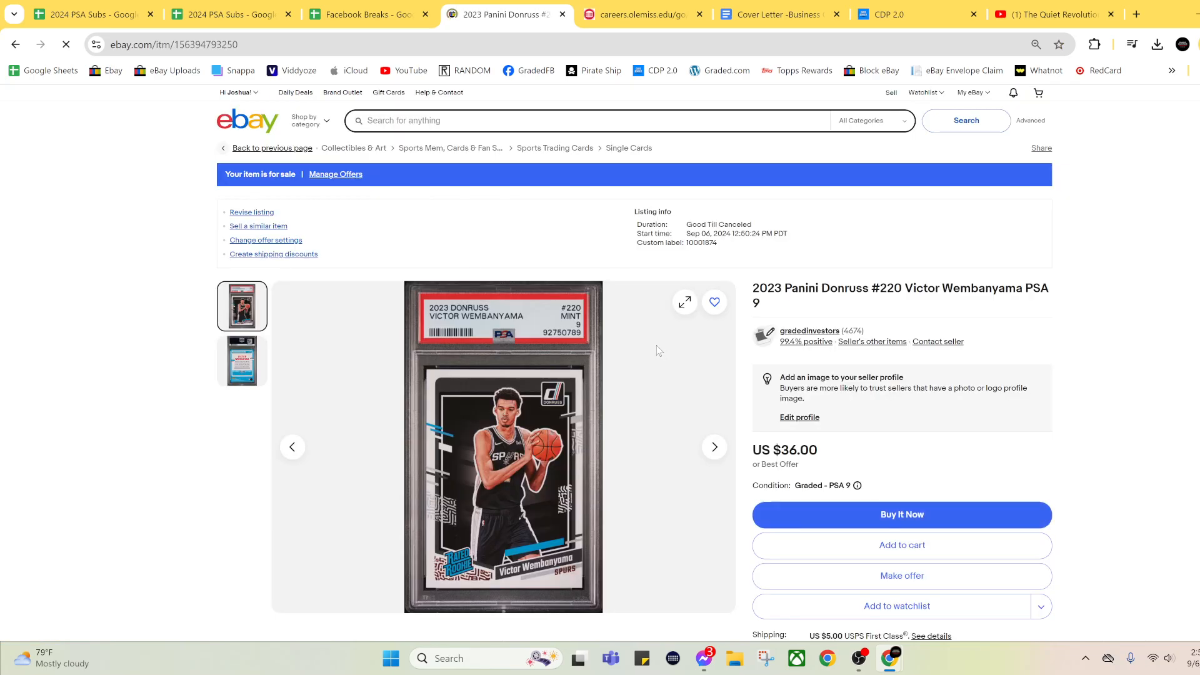
scroll(466, 263, "down", 4)
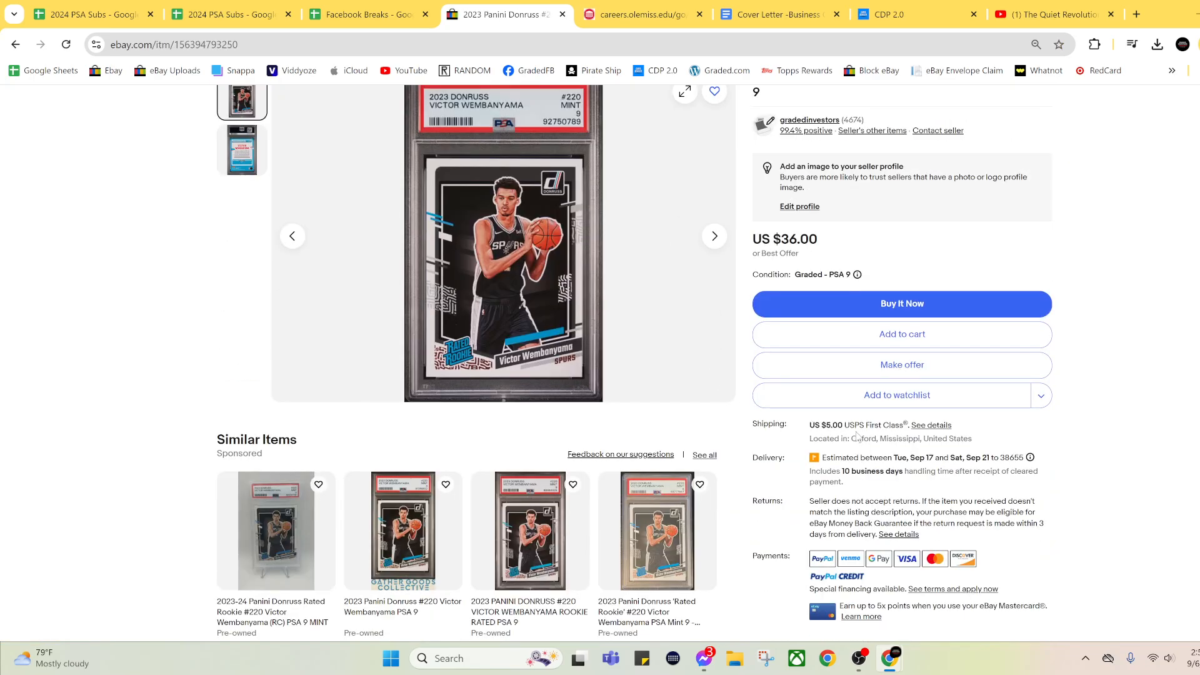
double_click(835, 425)
scroll(636, 232, "up", 3)
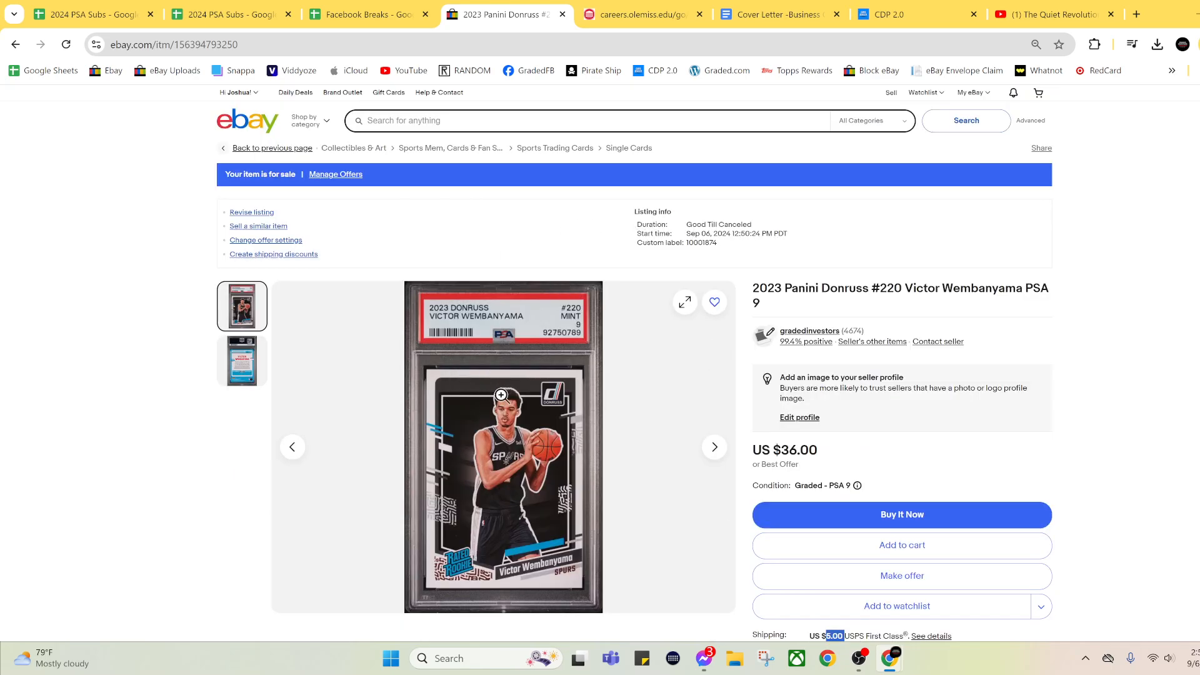